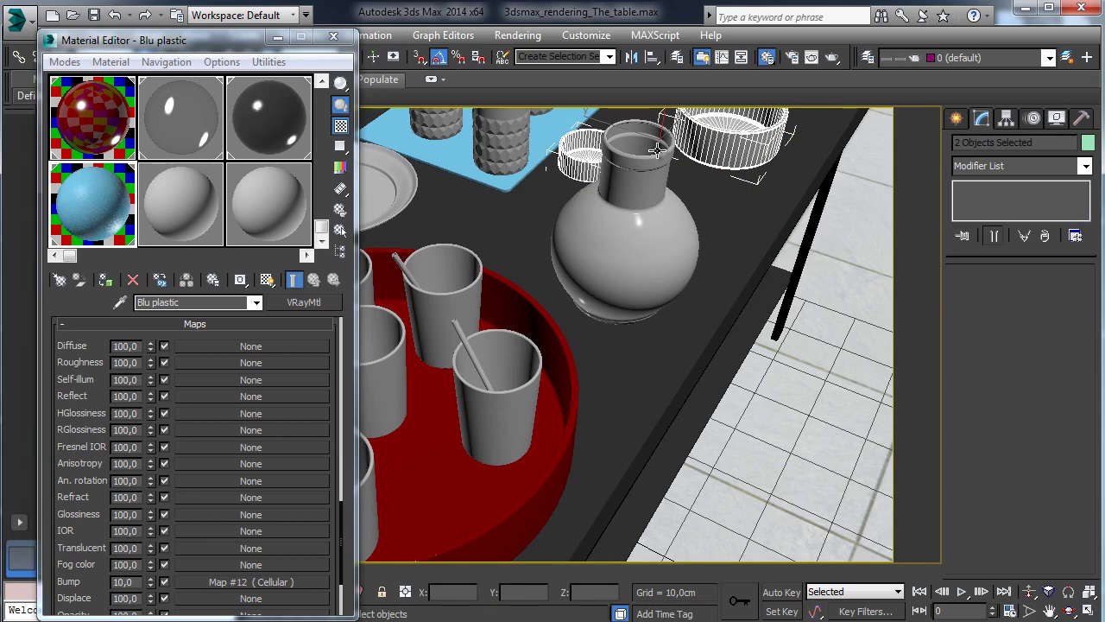
# - Name the empty sample material beside the blue plastic one "White ceramic" and assign it to the two selected containers
pyautogui.click(187, 199)
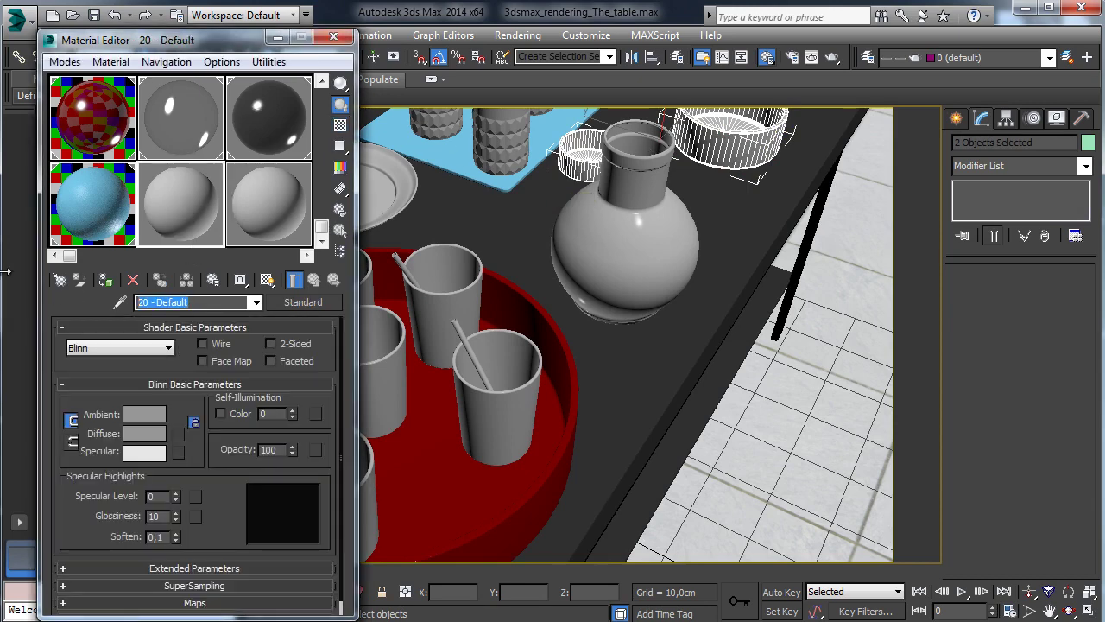
pyautogui.write('White c')
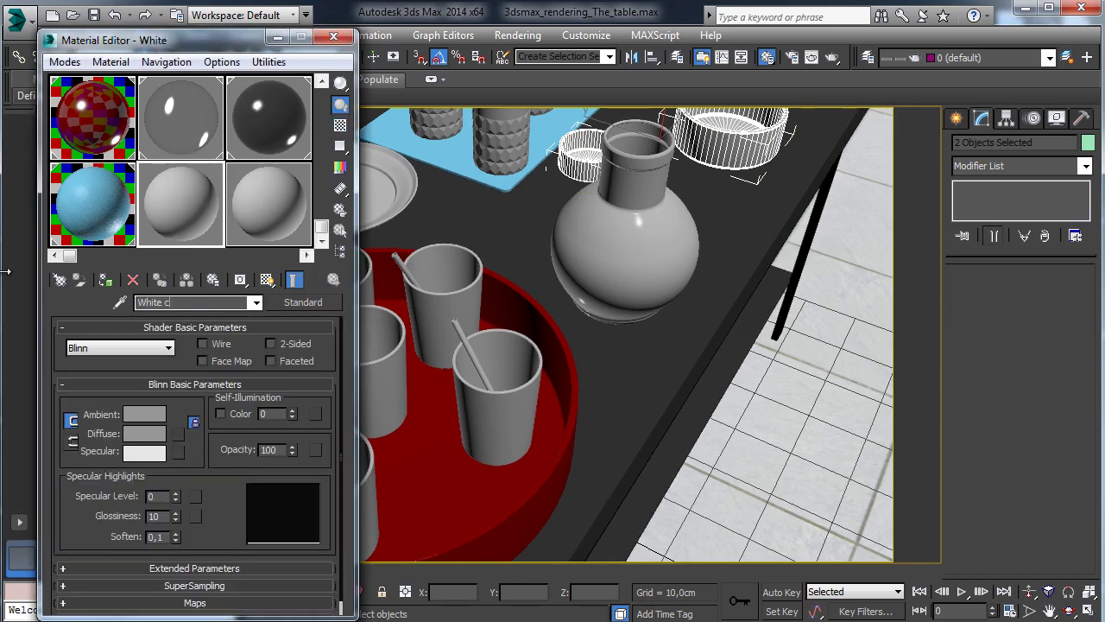
pyautogui.write('eramic')
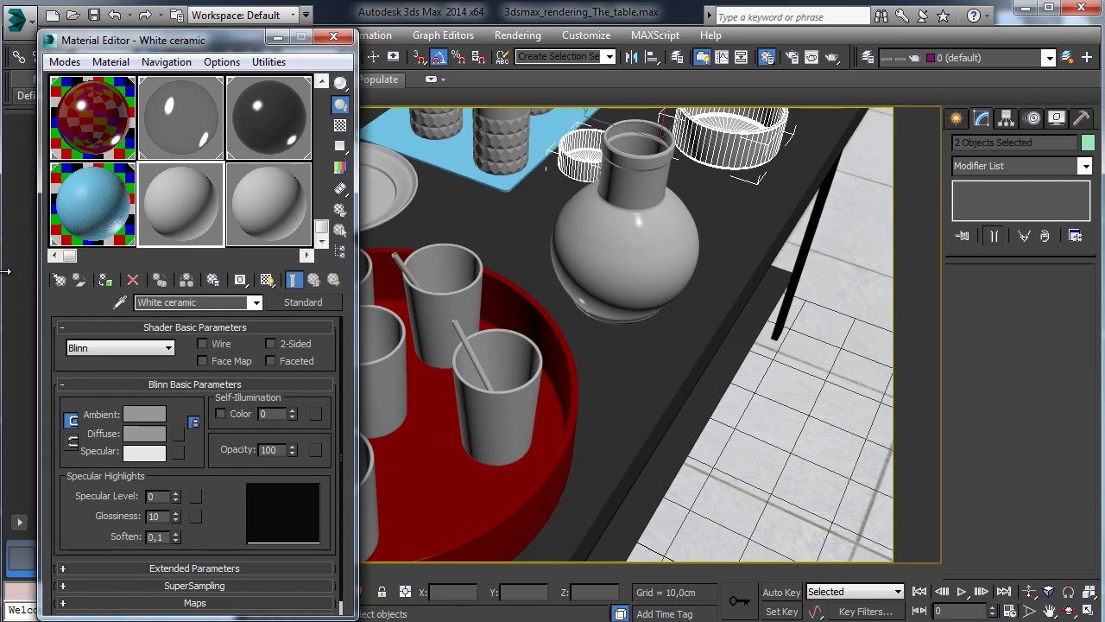
pyautogui.click(106, 280)
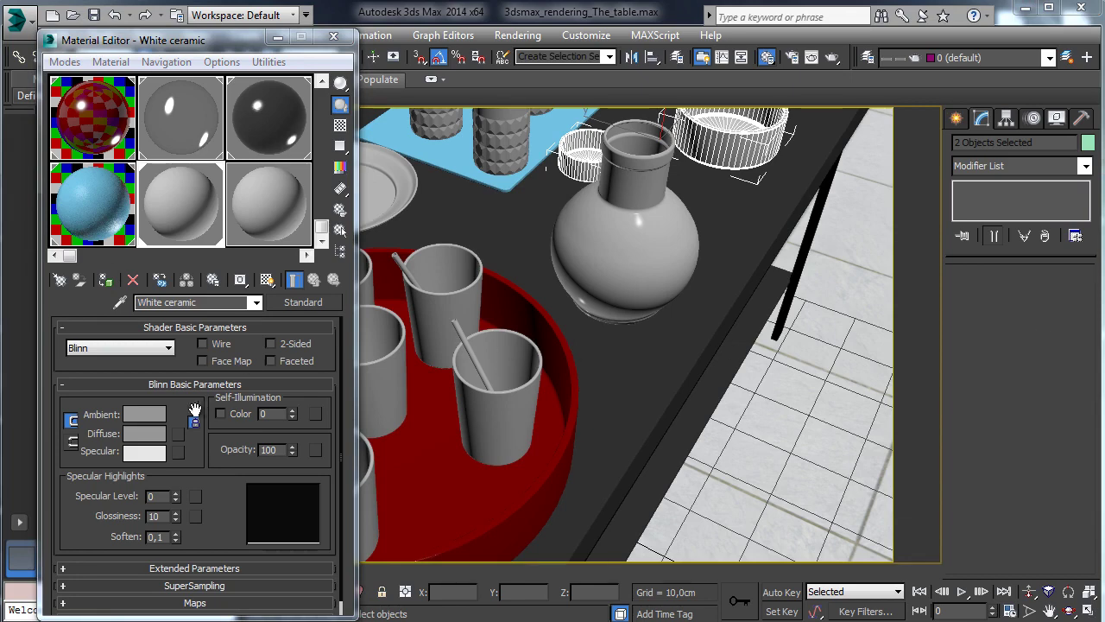
# - Change the White ceramic material to VRayMtl and set its diffuse colour value to 185
pyautogui.click(298, 304)
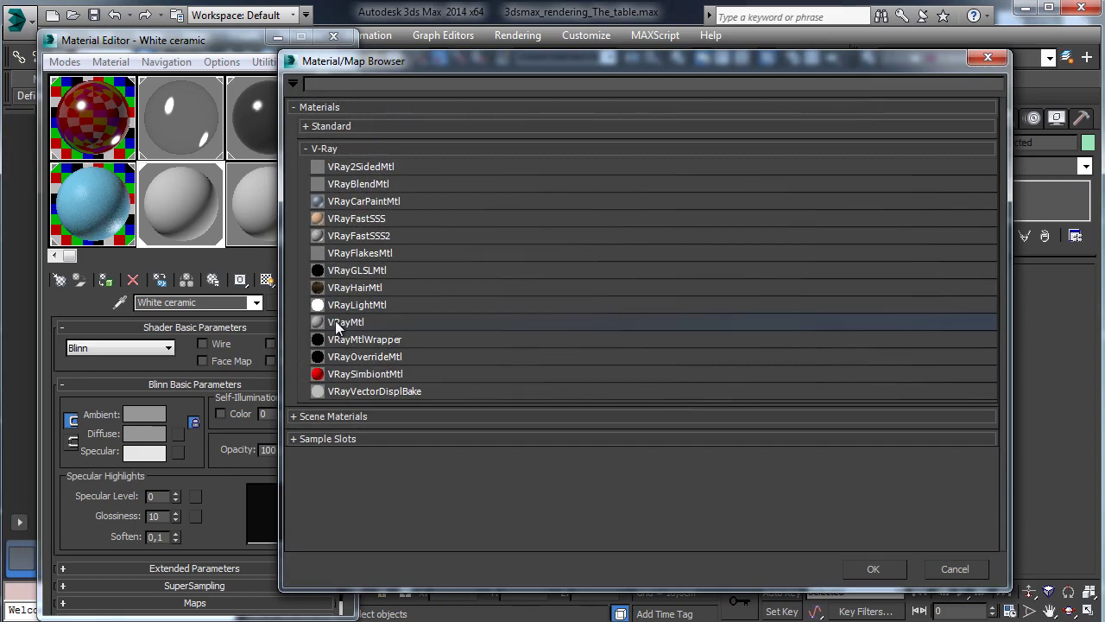
pyautogui.doubleClick(345, 322)
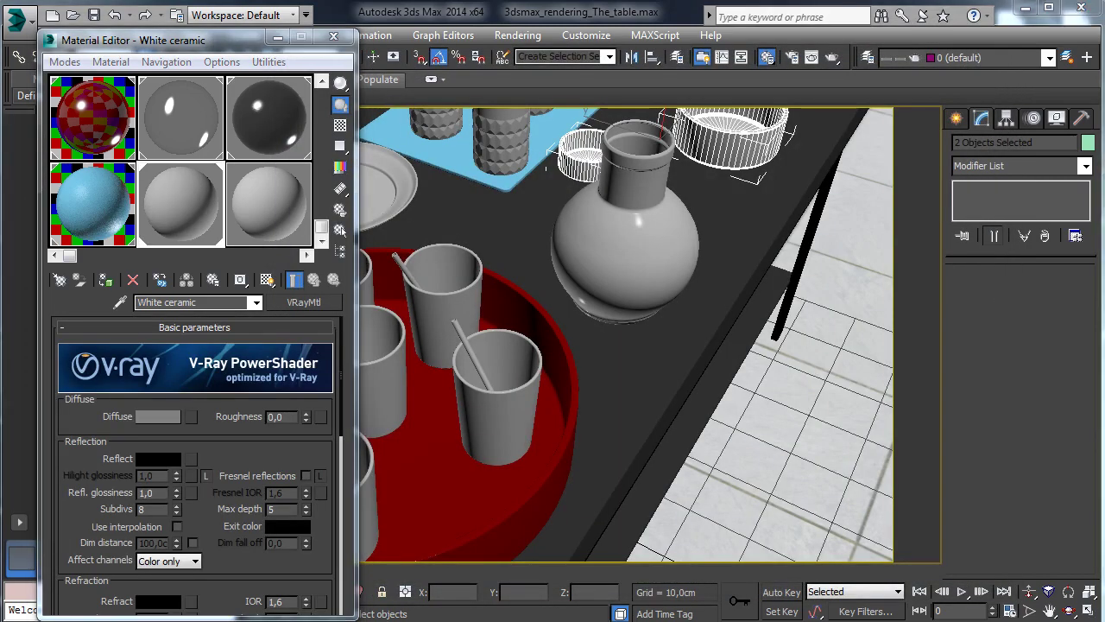
pyautogui.click(162, 415)
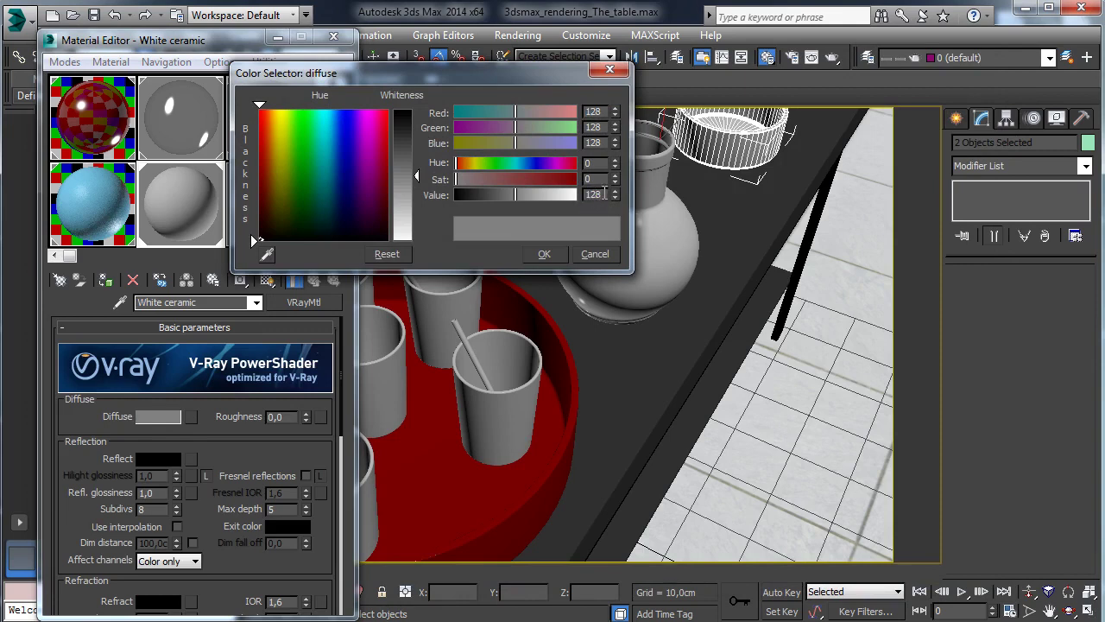
pyautogui.doubleClick(601, 194)
pyautogui.write('185')
pyautogui.press('Return')
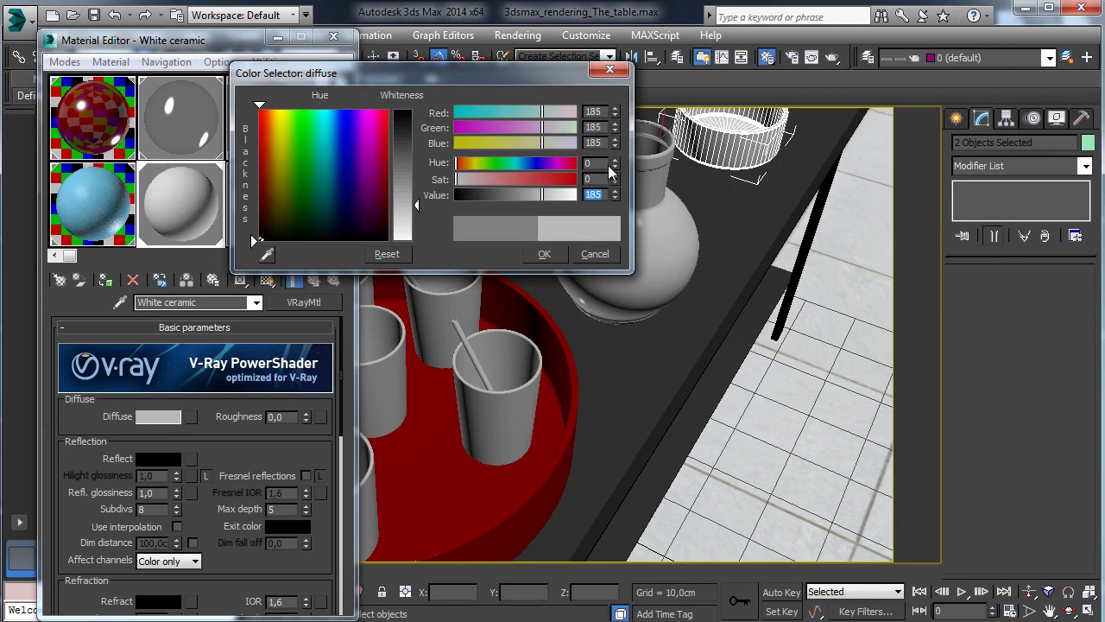
pyautogui.click(545, 253)
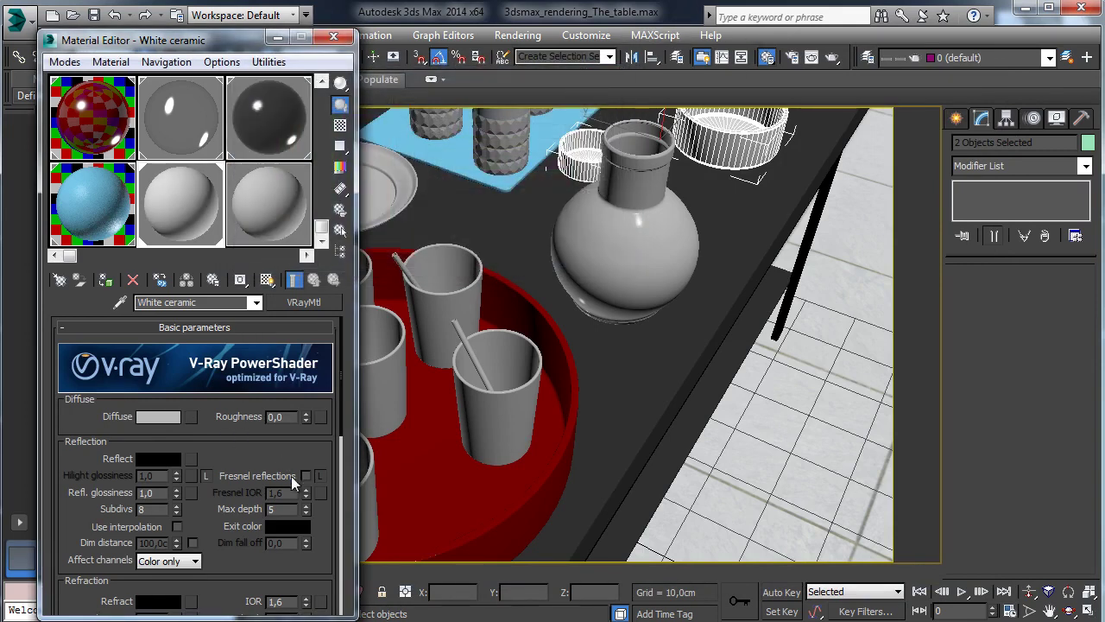
# - Enable Fresnel reflections on White ceramic and set its reflection colour value to 50
pyautogui.click(306, 475)
pyautogui.click(165, 458)
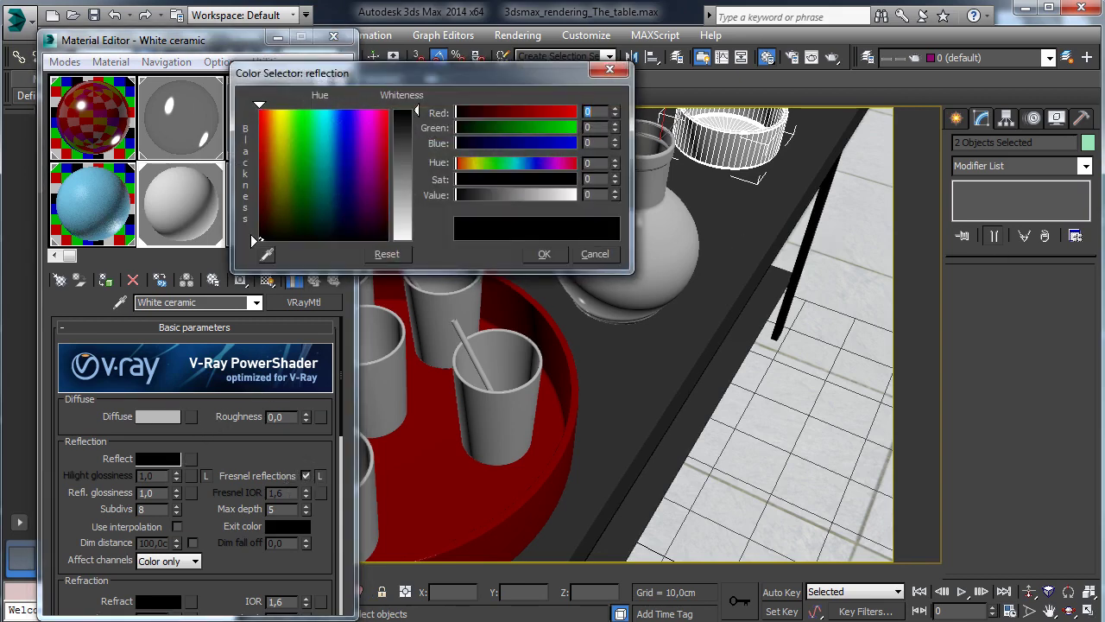
pyautogui.click(592, 195)
pyautogui.write('50')
pyautogui.press('Return')
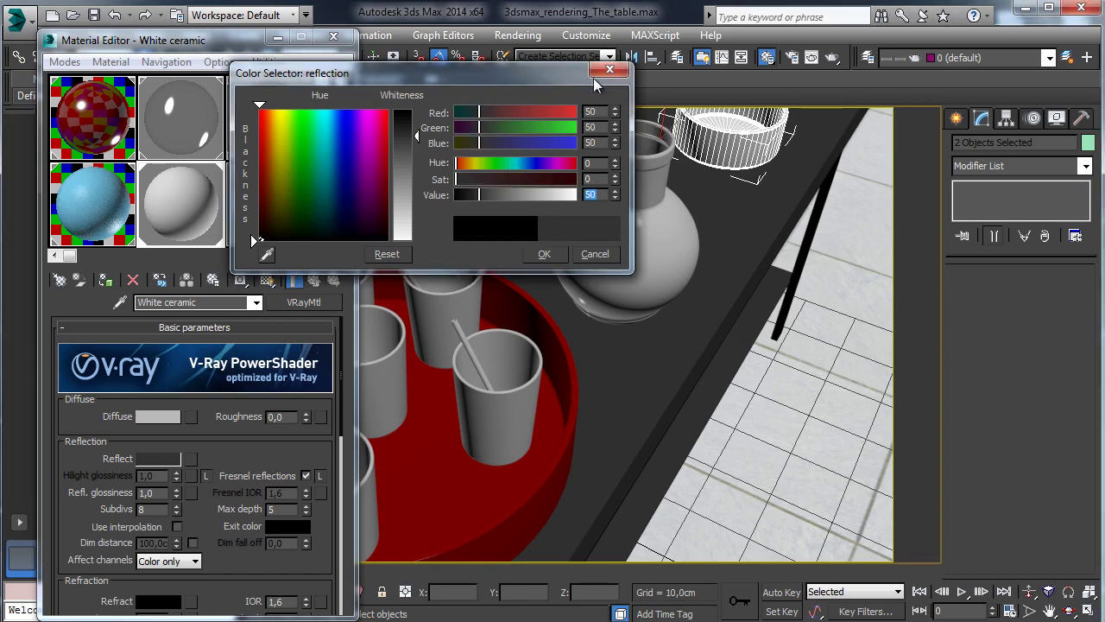
pyautogui.click(543, 254)
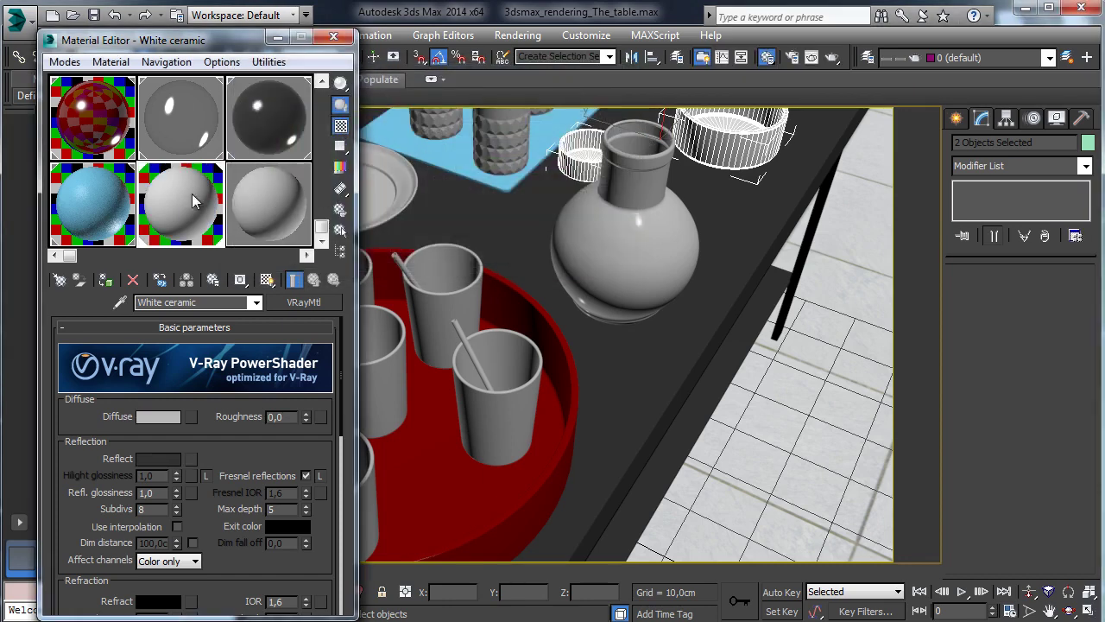
# - Set White ceramic's reflection glossiness to 0,9, unlocked Fresnel IOR to 1,45 and unlocked highlight glossiness to 0,7
pyautogui.click(149, 492)
pyautogui.click(319, 475)
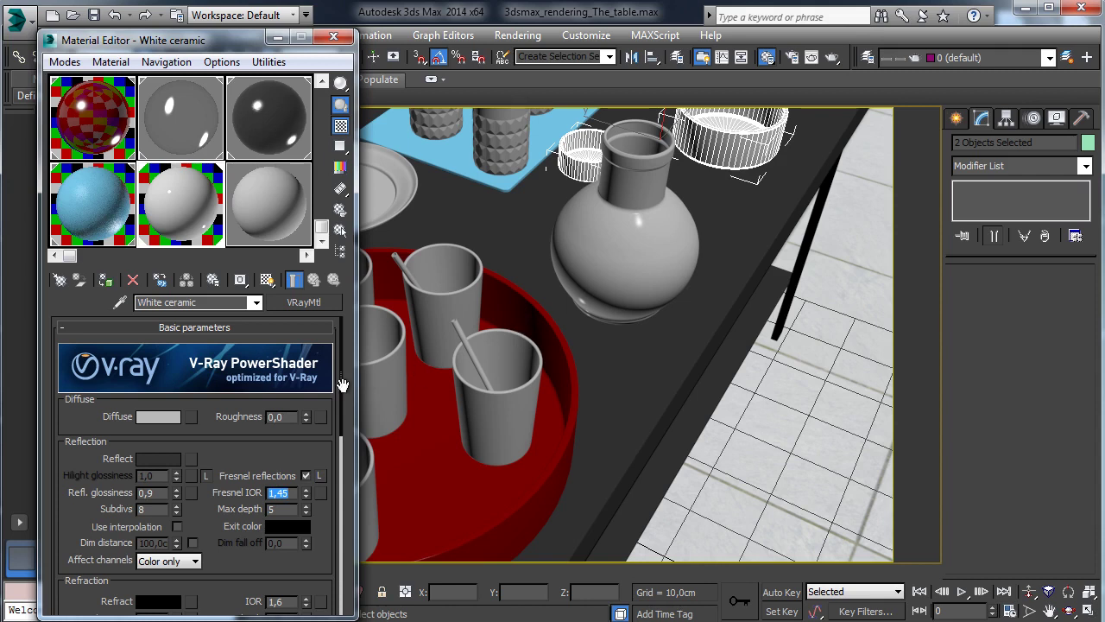
pyautogui.click(205, 476)
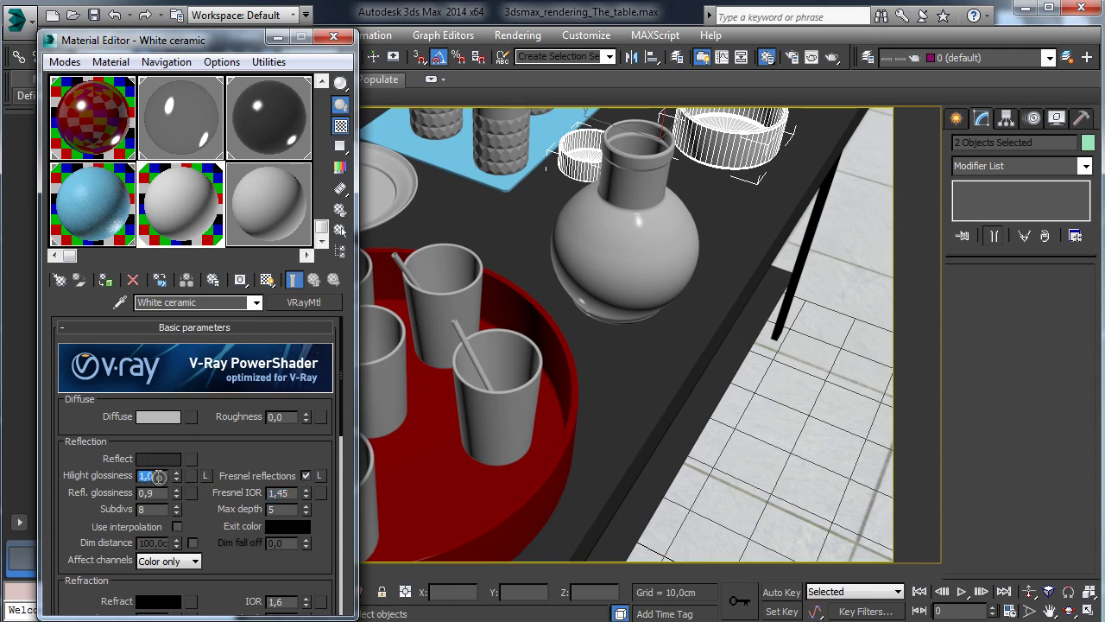
pyautogui.write('0,7')
pyautogui.press('Return')
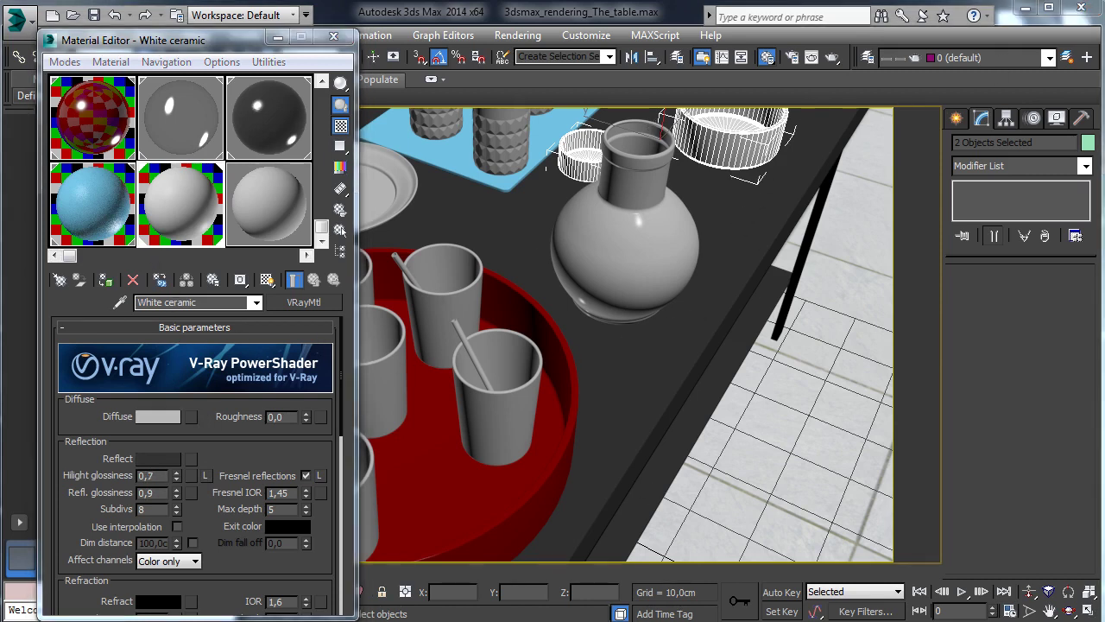
# - Test-render only a region around the white containers and bottle neck, and minimise the frame buffer
pyautogui.hotkey('shift', 'q')
pyautogui.moveTo(523, 118); pyautogui.dragTo(704, 193)
pyautogui.click(768, 105)
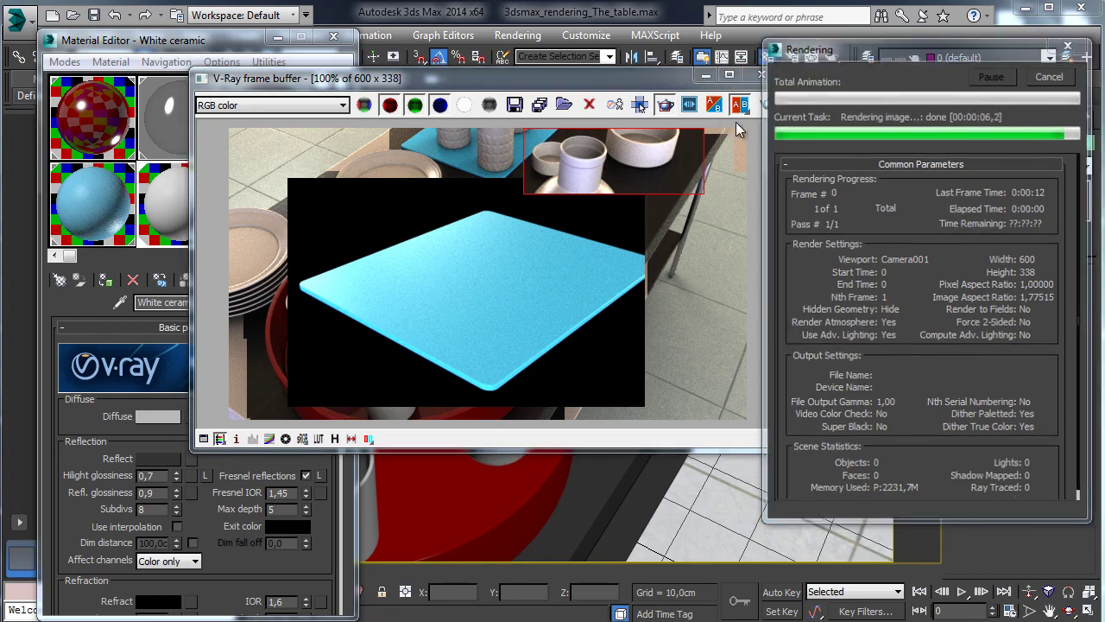
pyautogui.click(705, 75)
# - Activate the next unused sample material and select all the Plate_Ceramic objects in the scene by name
pyautogui.click(263, 216)
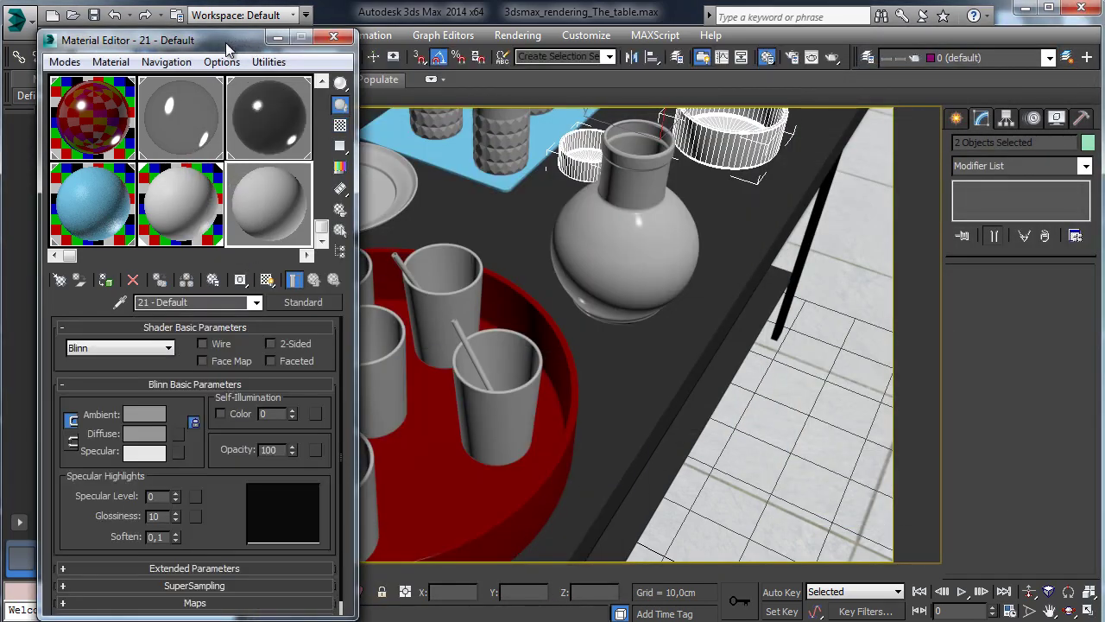
pyautogui.moveTo(225, 41); pyautogui.dragTo(885, 16)
pyautogui.click(294, 195)
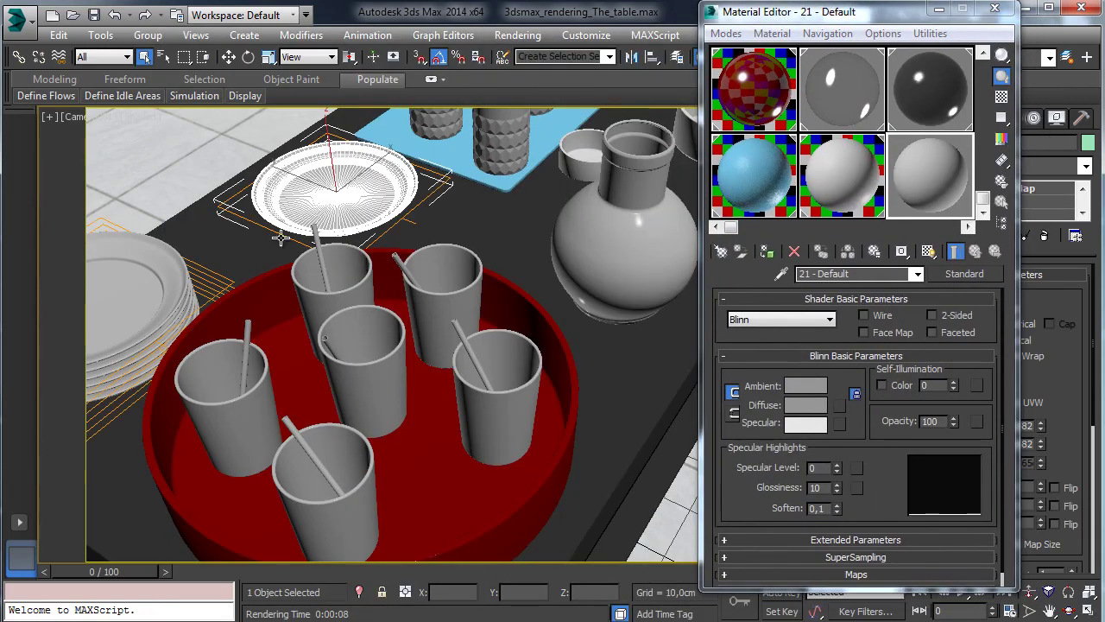
pyautogui.click(163, 56)
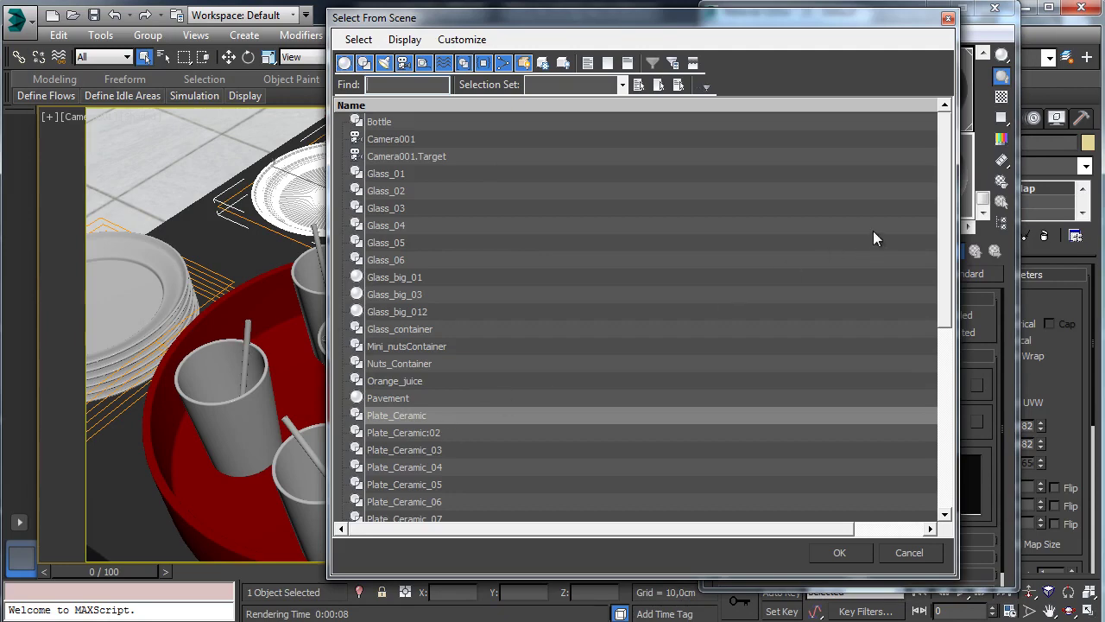
pyautogui.moveTo(945, 222); pyautogui.dragTo(946, 309)
pyautogui.moveTo(414, 258); pyautogui.dragTo(458, 363)
pyautogui.click(840, 553)
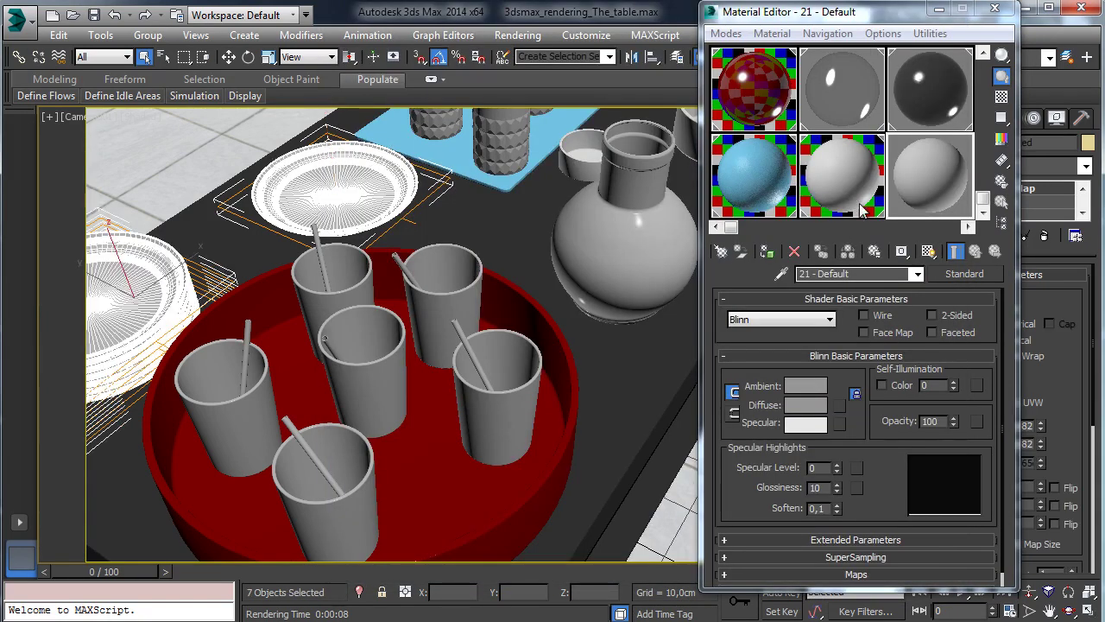
# - Name the unused material "Colored ceramic" and assign it to the selected plates
pyautogui.click(829, 274)
pyautogui.write('Col')
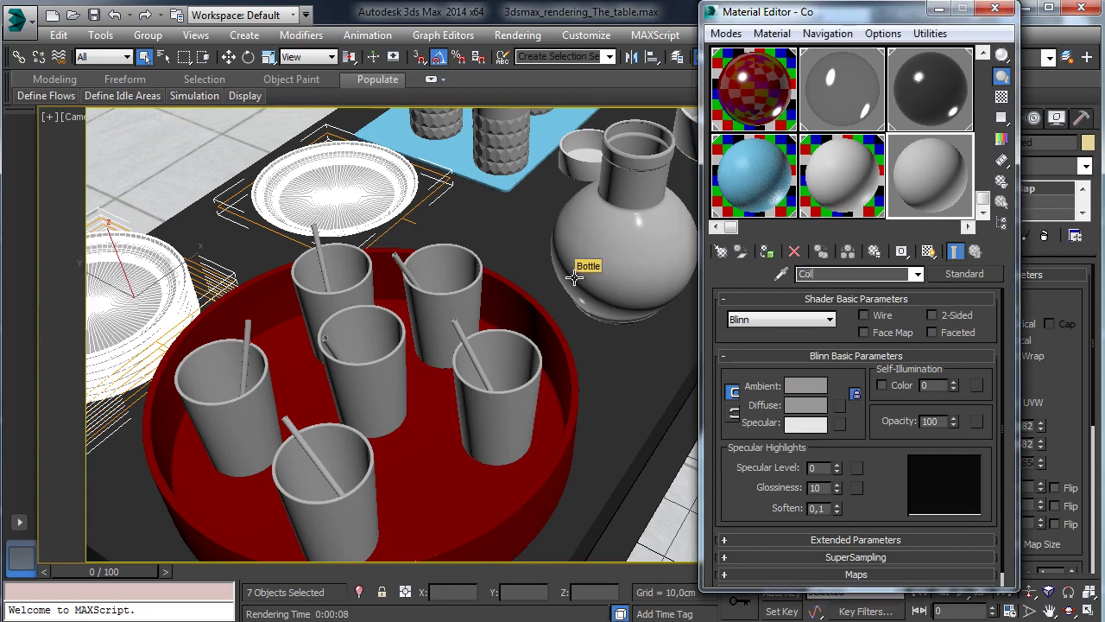
pyautogui.write('ored ce')
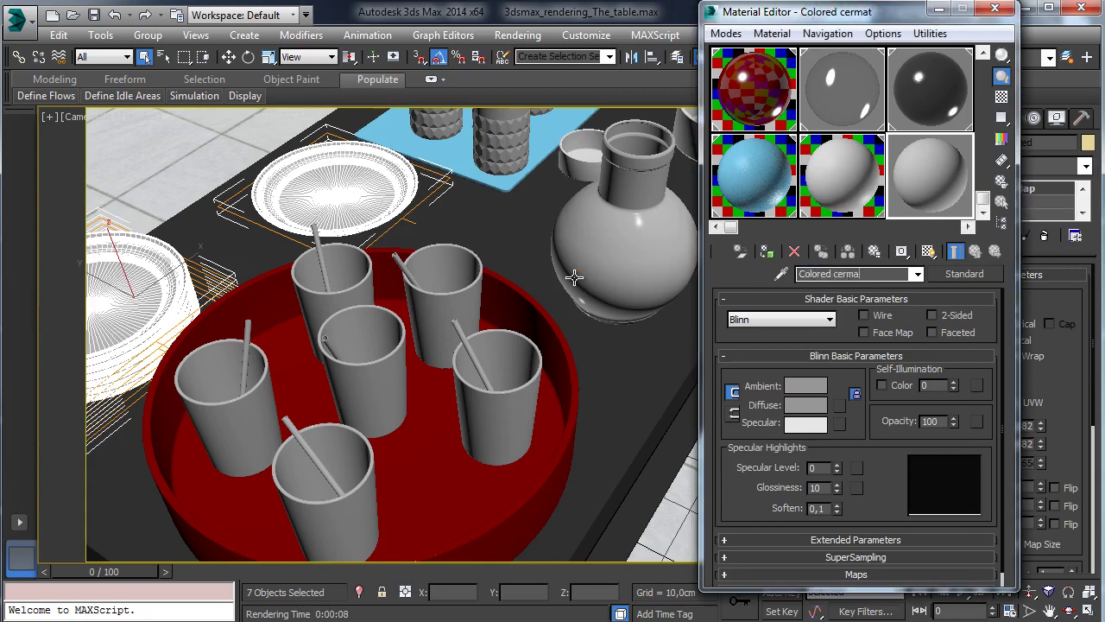
pyautogui.write('rau')
pyautogui.press('BackSpace')
pyautogui.write('mic')
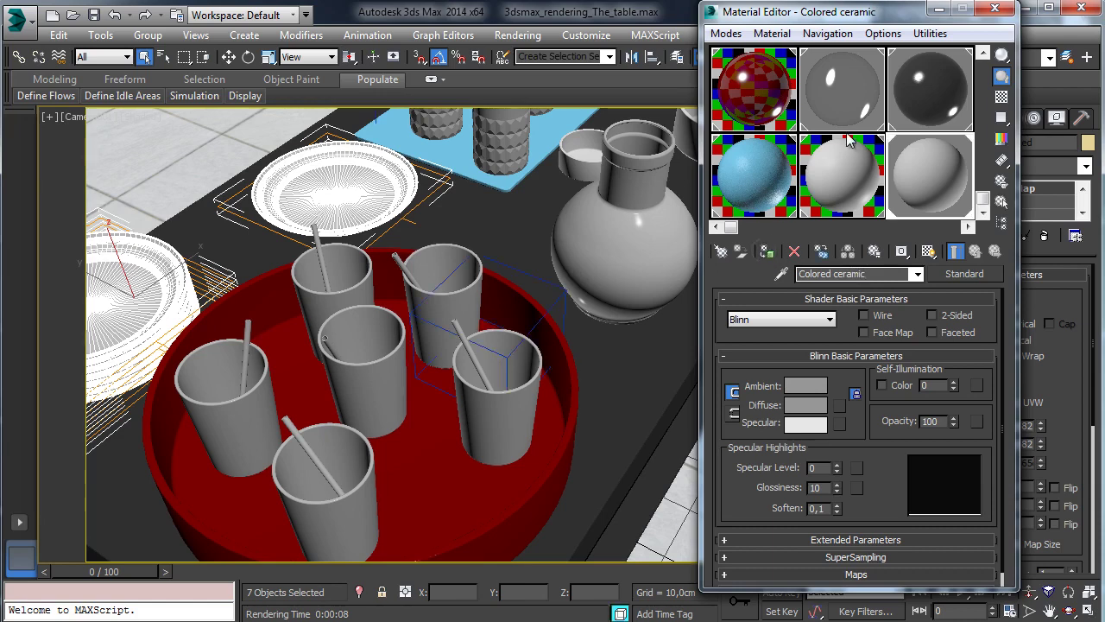
# - Change Colored ceramic to VRayMtl and load a Gradient Ramp map into its diffuse slot
pyautogui.moveTo(877, 17); pyautogui.dragTo(817, 32)
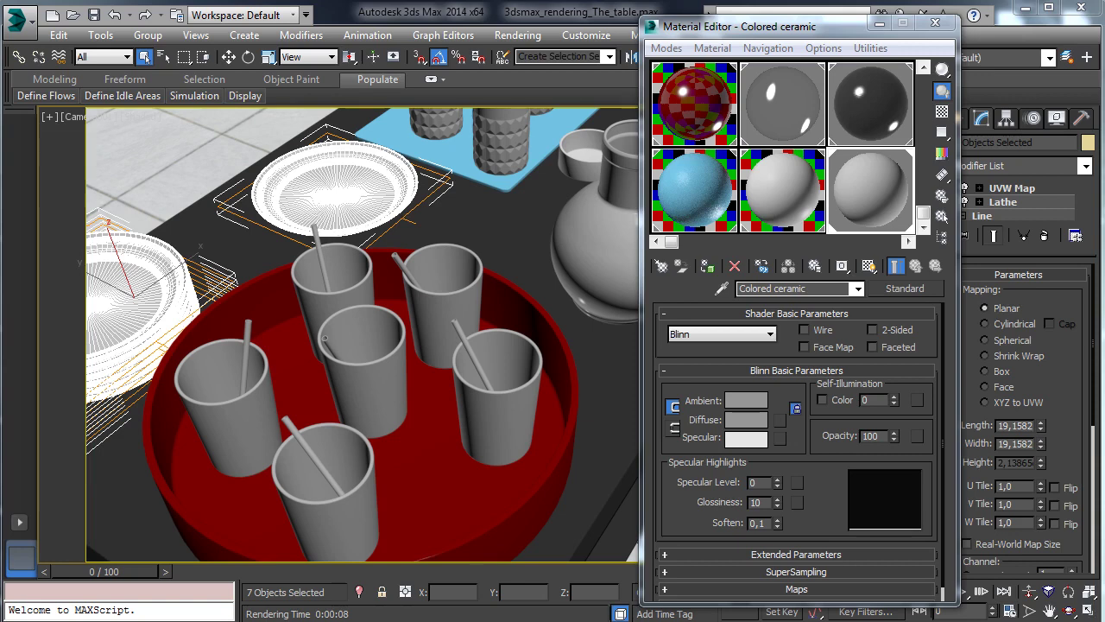
pyautogui.click(903, 288)
pyautogui.doubleClick(345, 322)
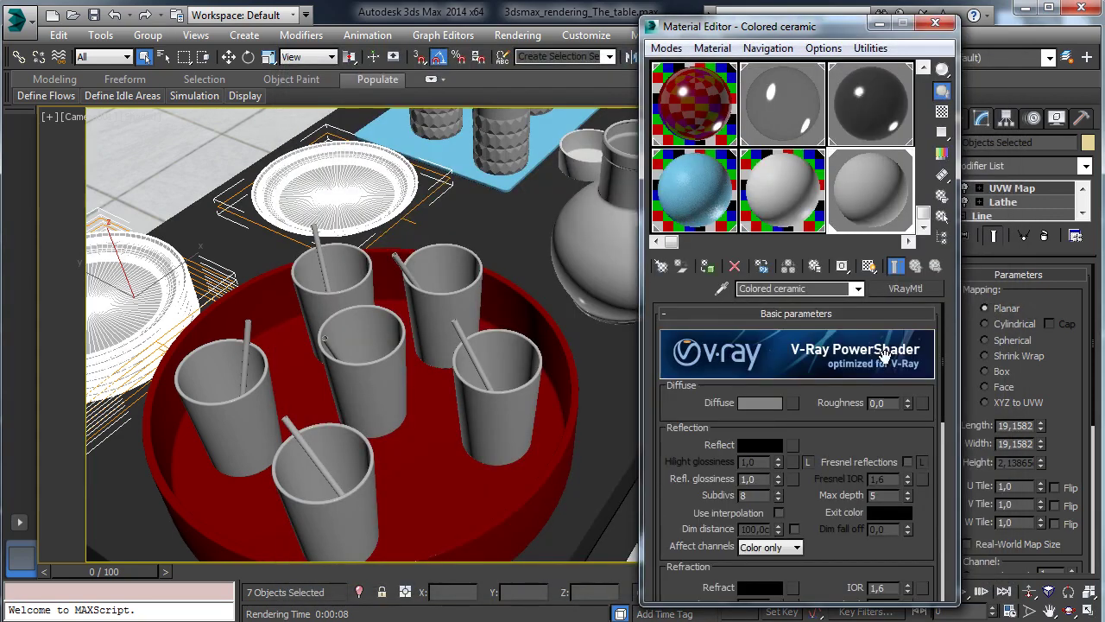
pyautogui.click(793, 403)
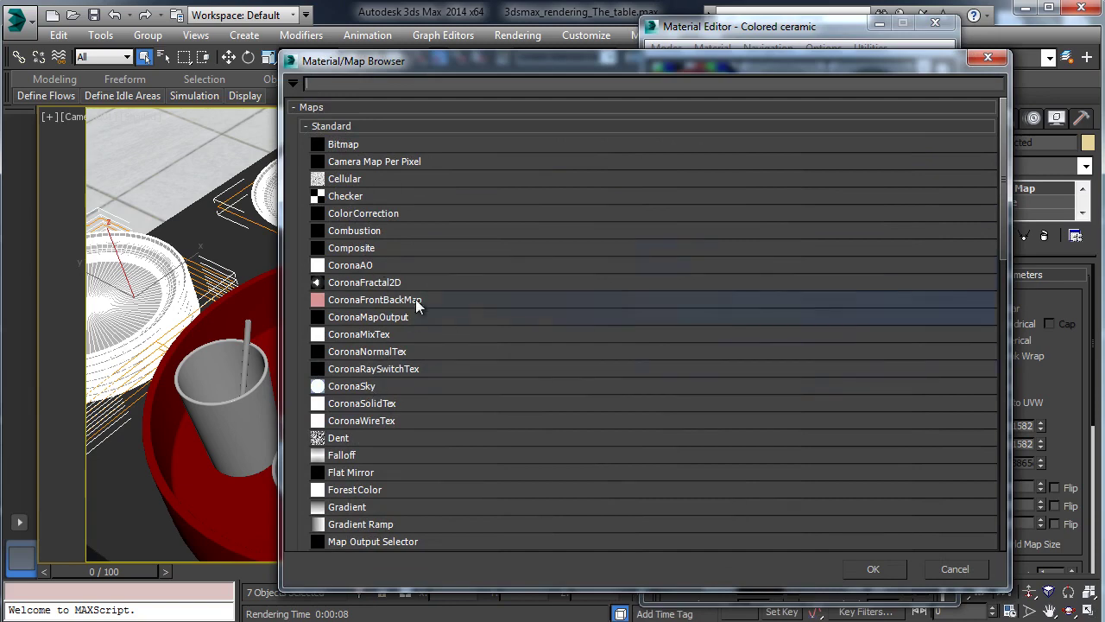
pyautogui.click(371, 524)
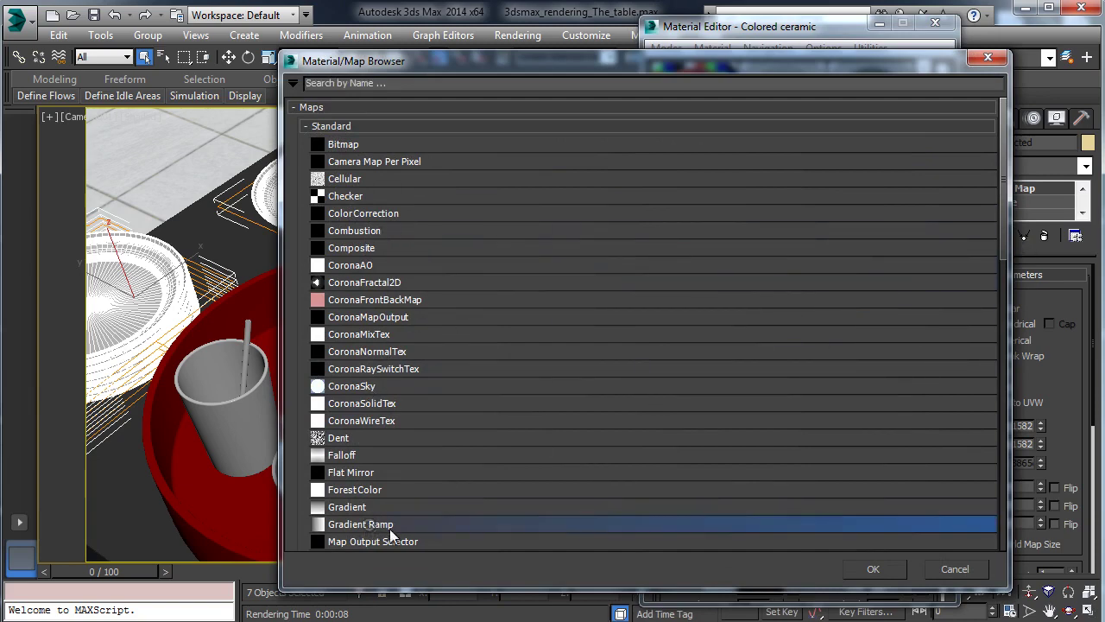
pyautogui.click(873, 568)
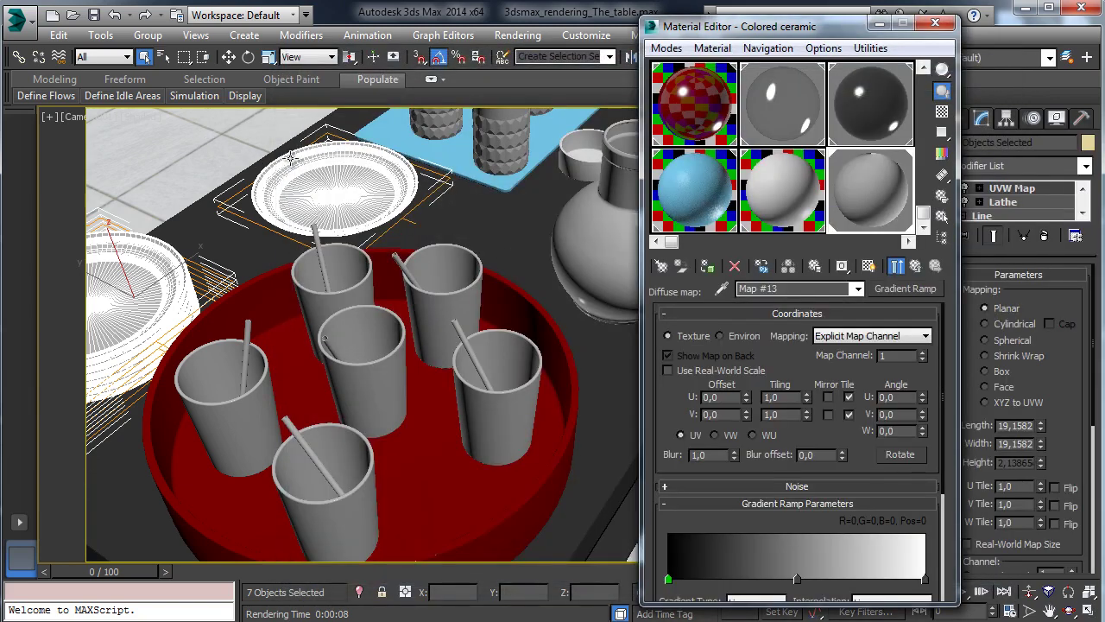
# - Display the gradient ramp on the plates in the viewport and set its gradient type to Radial
pyautogui.click(598, 292)
pyautogui.click(869, 266)
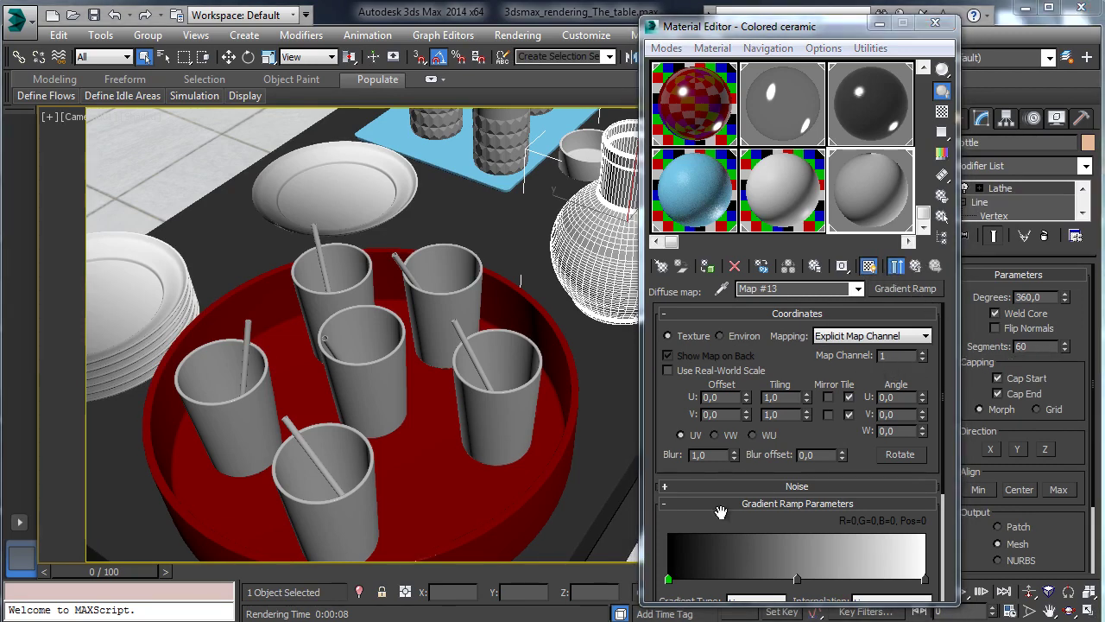
pyautogui.scroll(-5, 827, 406)
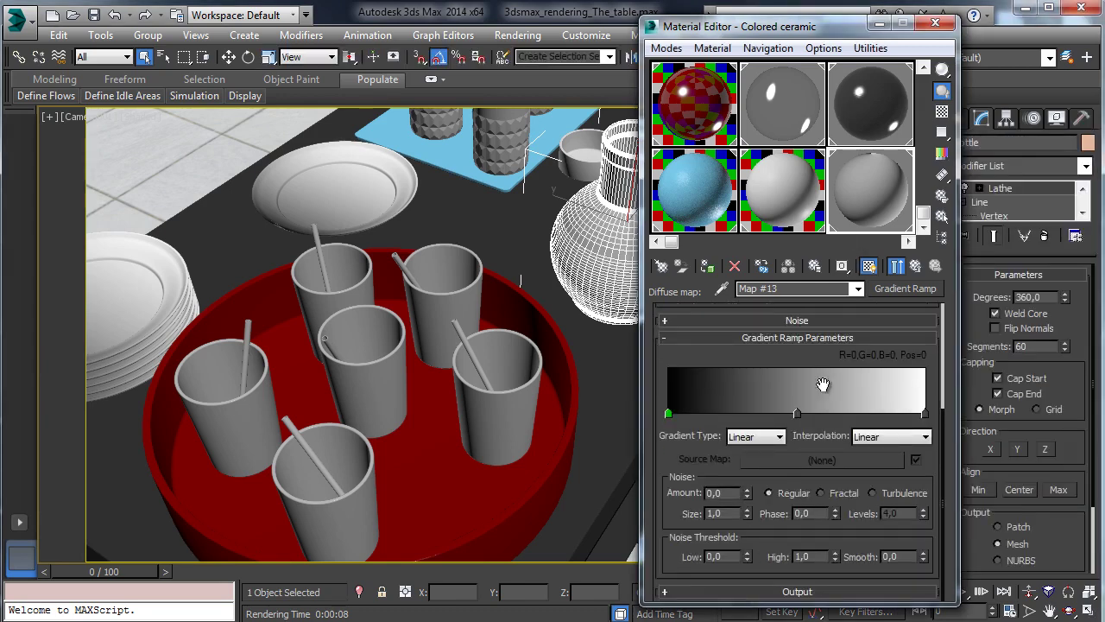
pyautogui.click(758, 438)
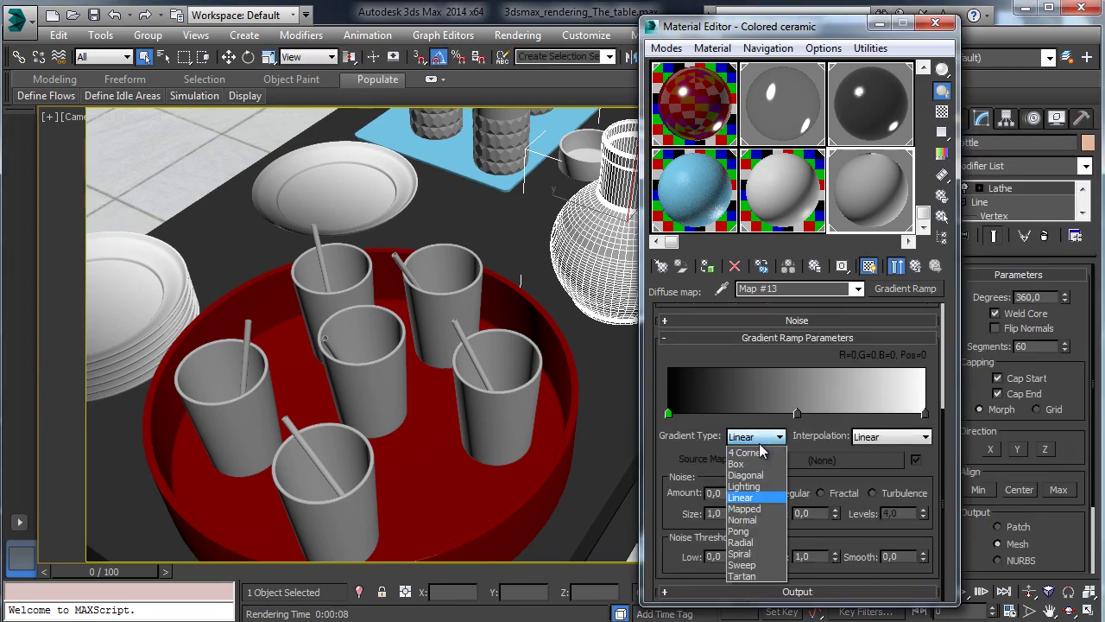
pyautogui.click(760, 542)
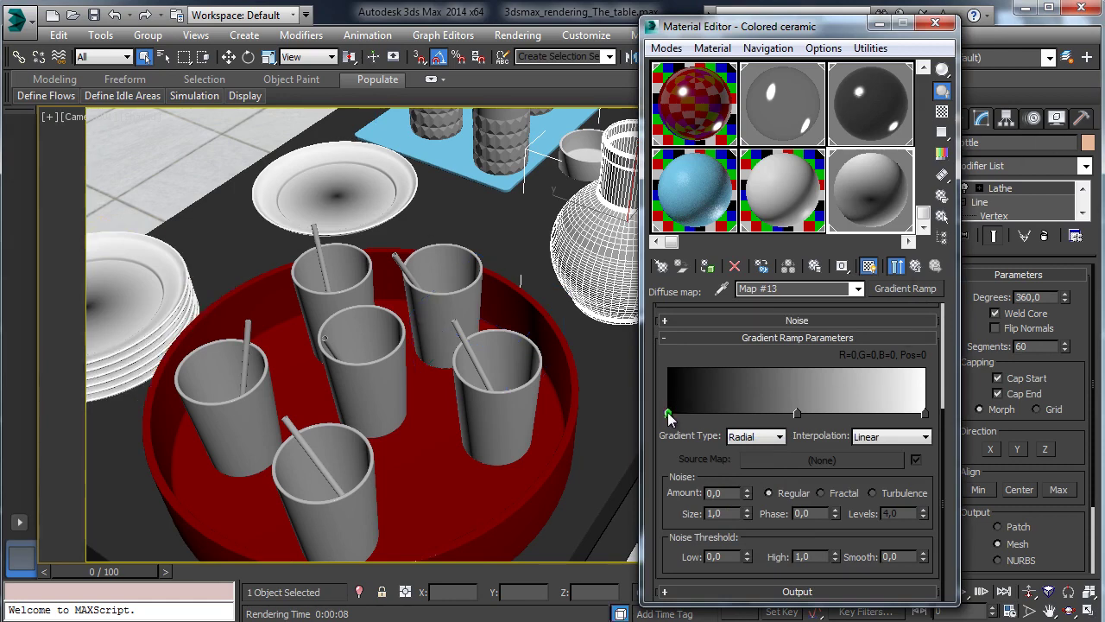
# - Set the gradient ramp's interpolation to Solid and move its middle colour flag to position 64
pyautogui.click(867, 442)
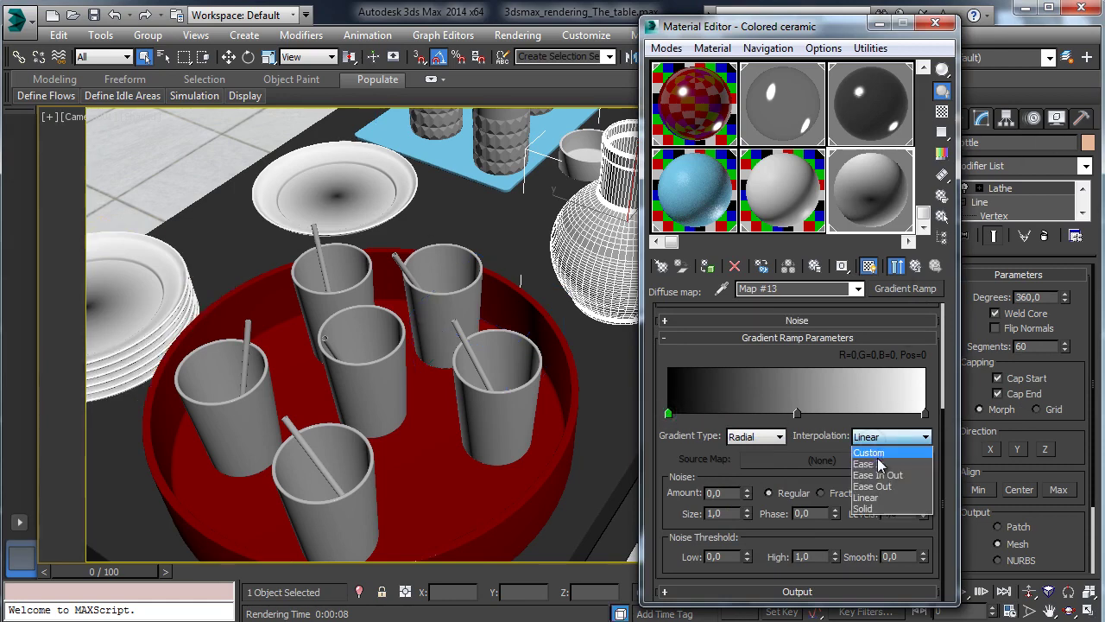
pyautogui.click(879, 516)
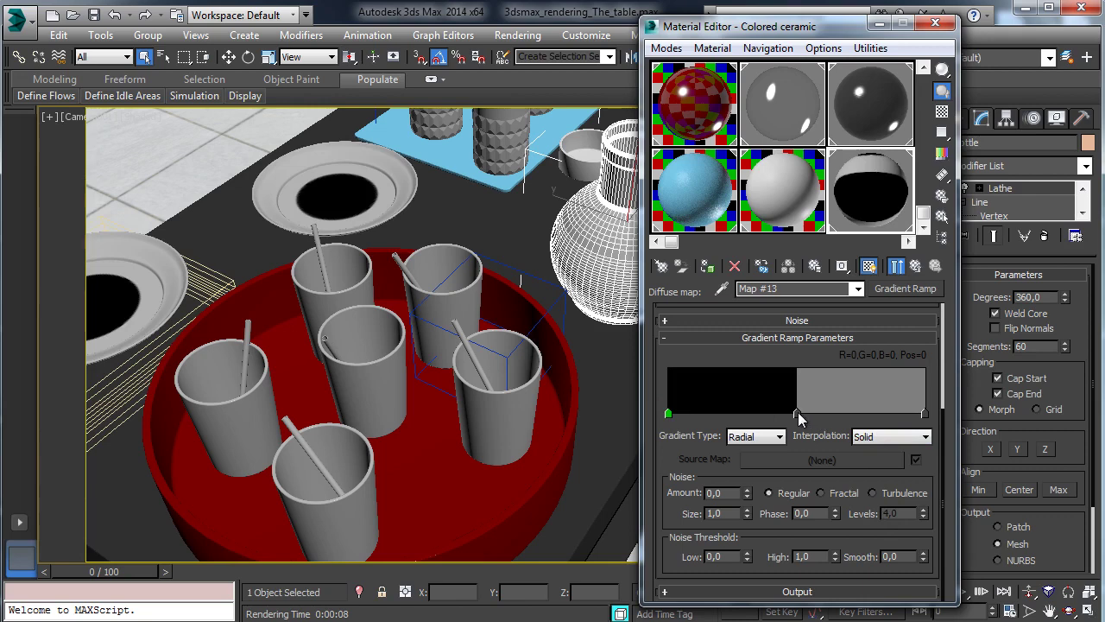
pyautogui.moveTo(796, 414); pyautogui.dragTo(830, 414)
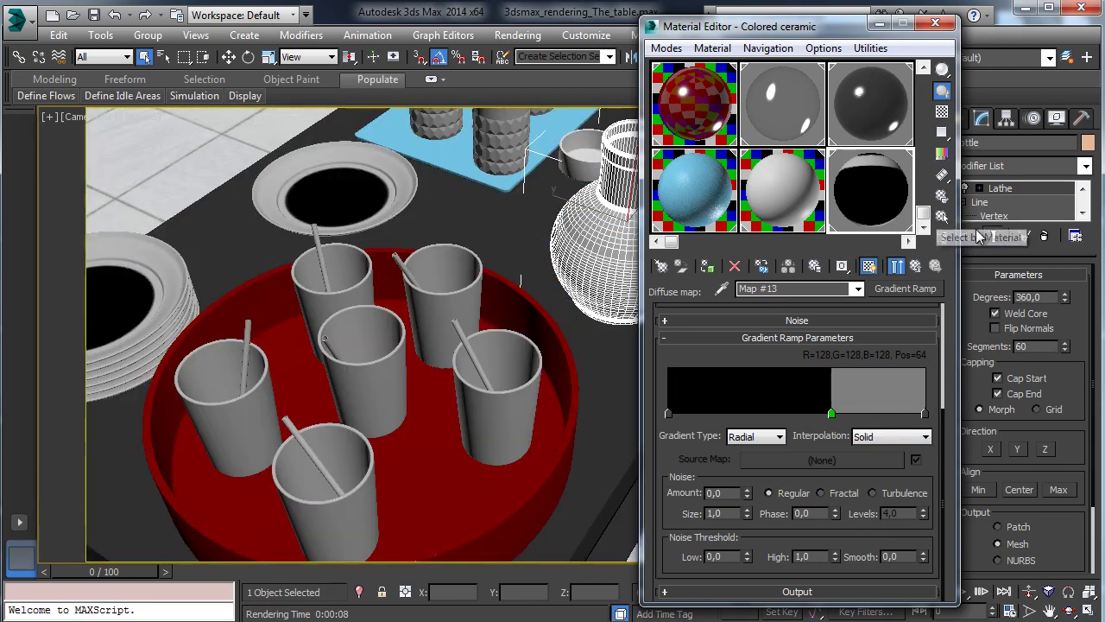
# - Inspect the UVW Map parameters of the single plate, and reselect the bottle
pyautogui.click(402, 207)
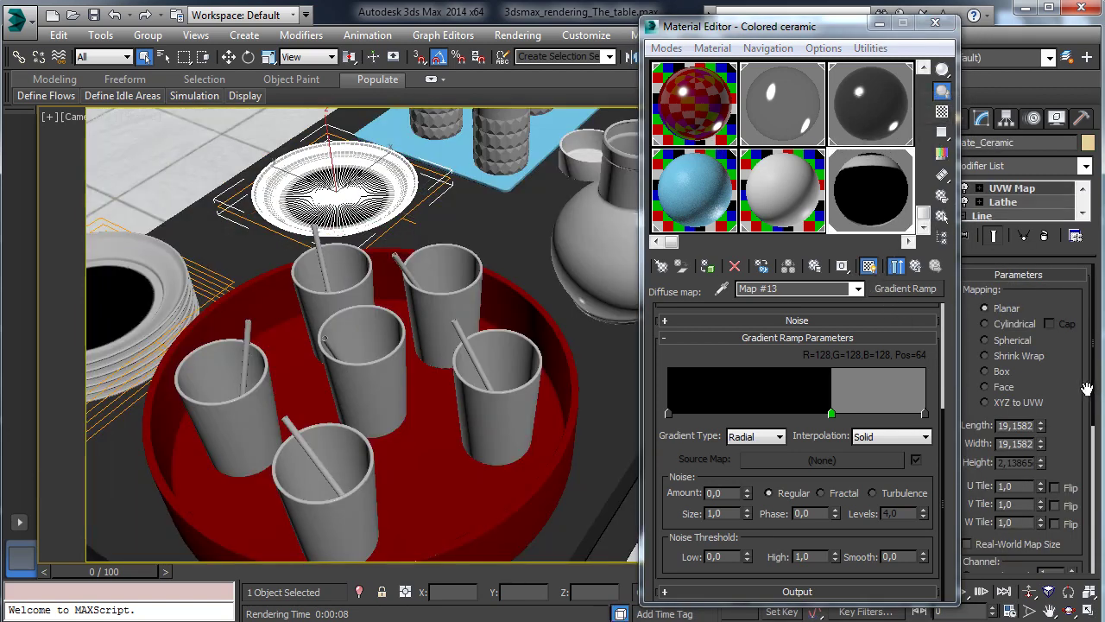
pyautogui.scroll(-2, 1070, 389)
pyautogui.scroll(2, 1071, 388)
pyautogui.click(568, 275)
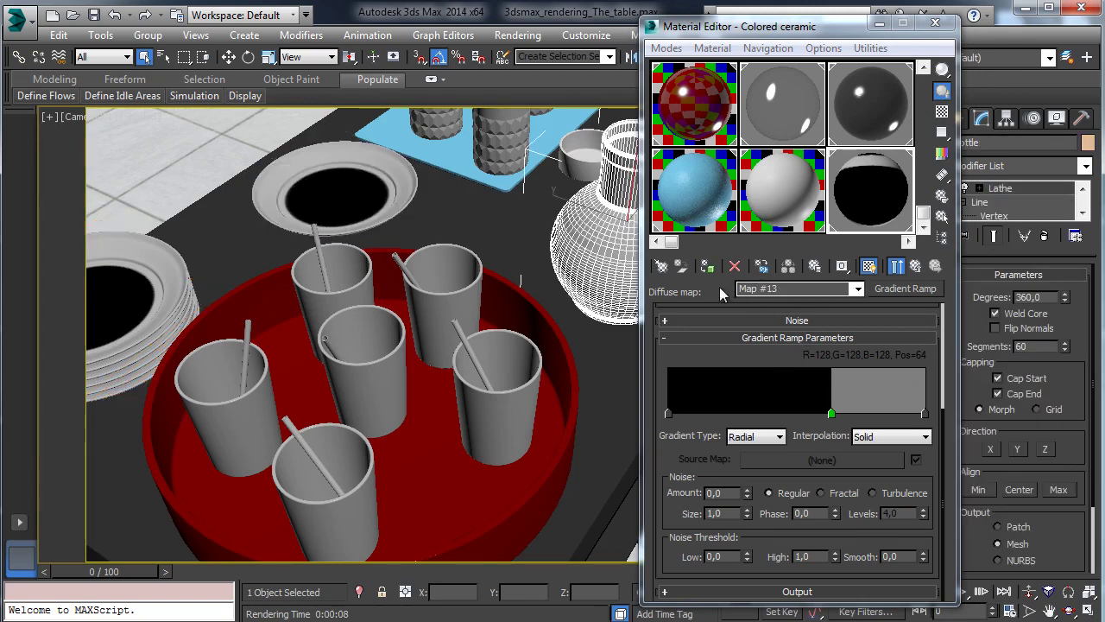
# - Add two more colour flags to the gradient ramp and space the three inner flags at positions 75, 84 and 91
pyautogui.click(846, 414)
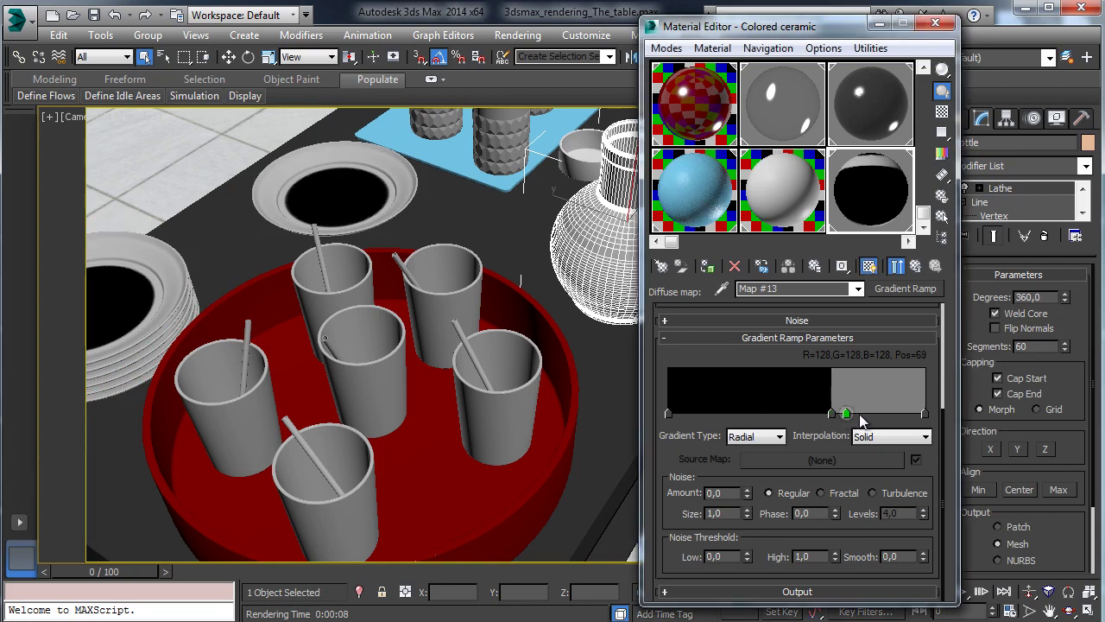
pyautogui.click(863, 415)
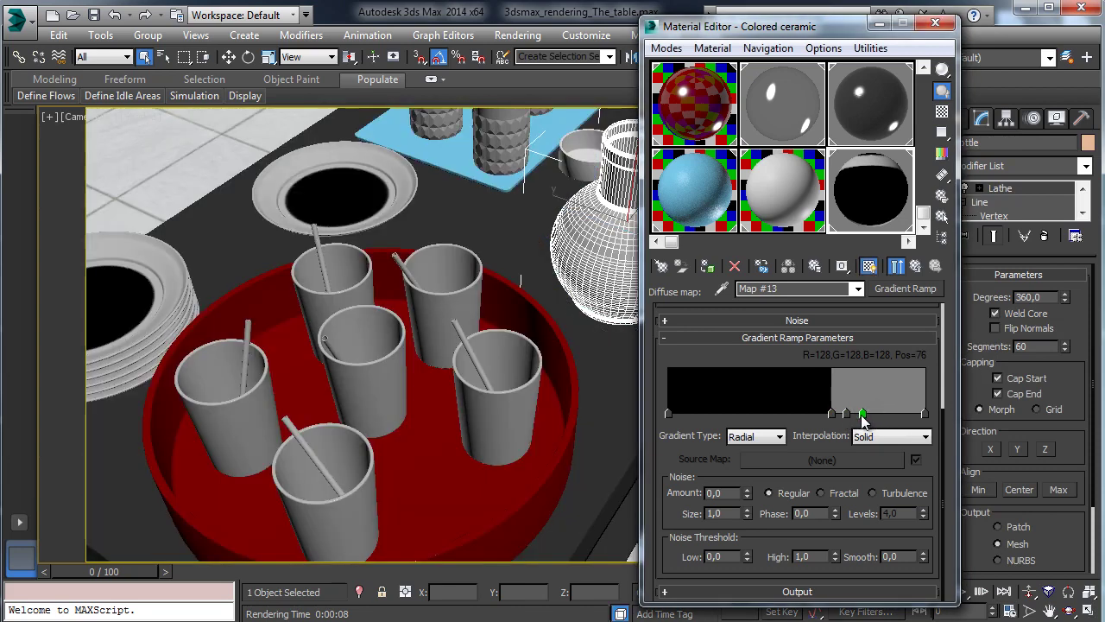
pyautogui.moveTo(863, 414)
pyautogui.mouseDown()
pyautogui.moveTo(902, 415)
pyautogui.moveTo(850, 415)
pyautogui.moveTo(883, 415)
pyautogui.moveTo(863, 414)
pyautogui.mouseUp()
# - Set the colour of the gradient ramp's start flag, Flag #1, to a light grey with Value 170
pyautogui.click(670, 413)
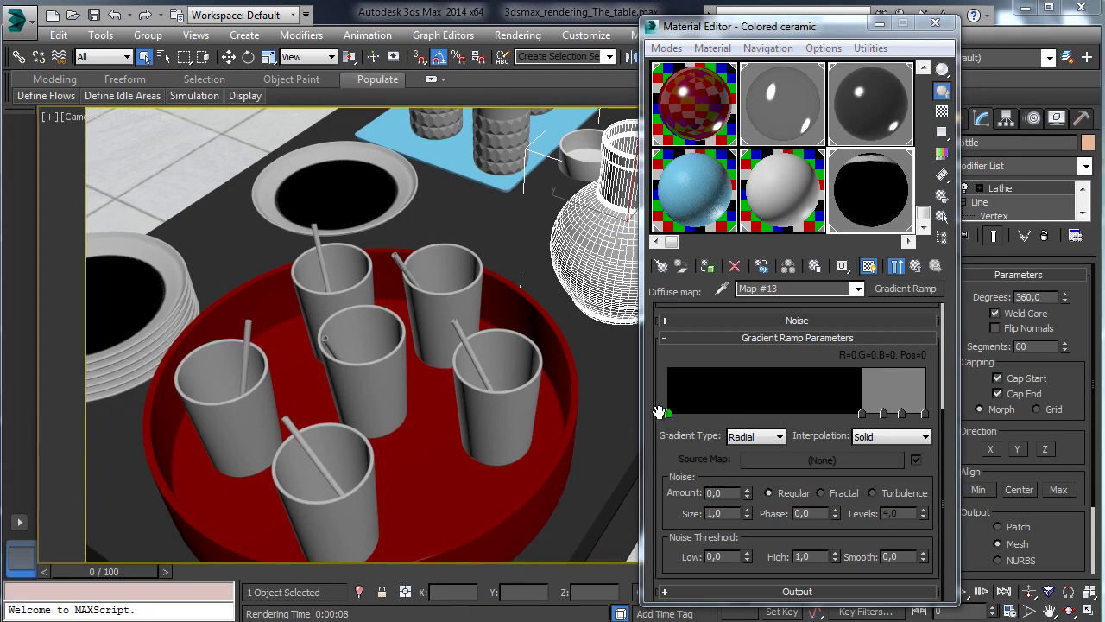
pyautogui.rightClick(666, 413)
pyautogui.click(701, 425)
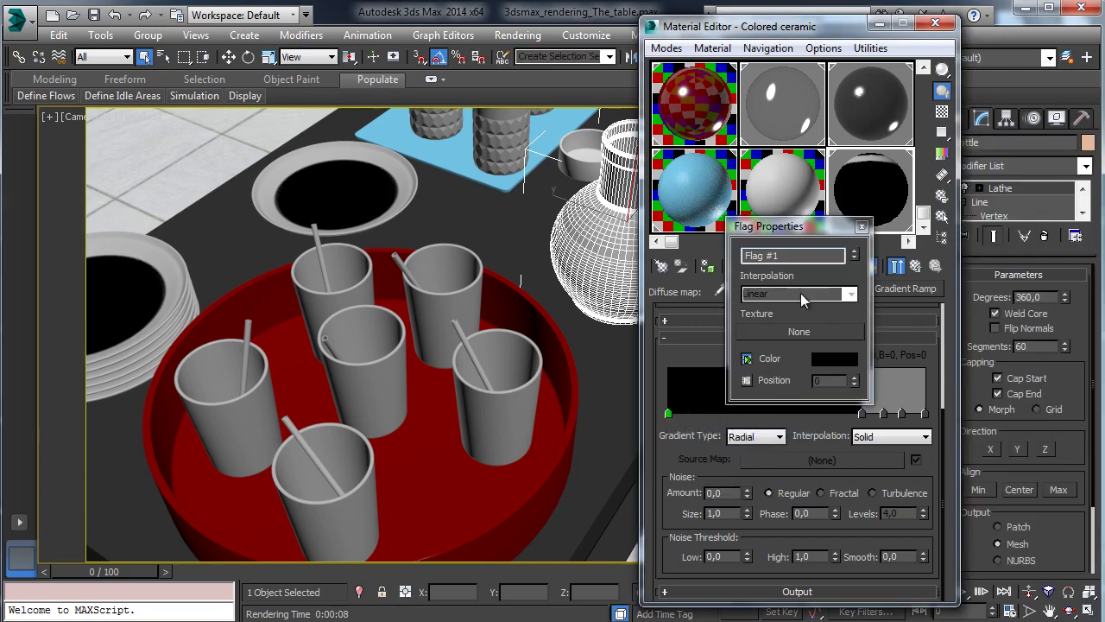
pyautogui.click(842, 361)
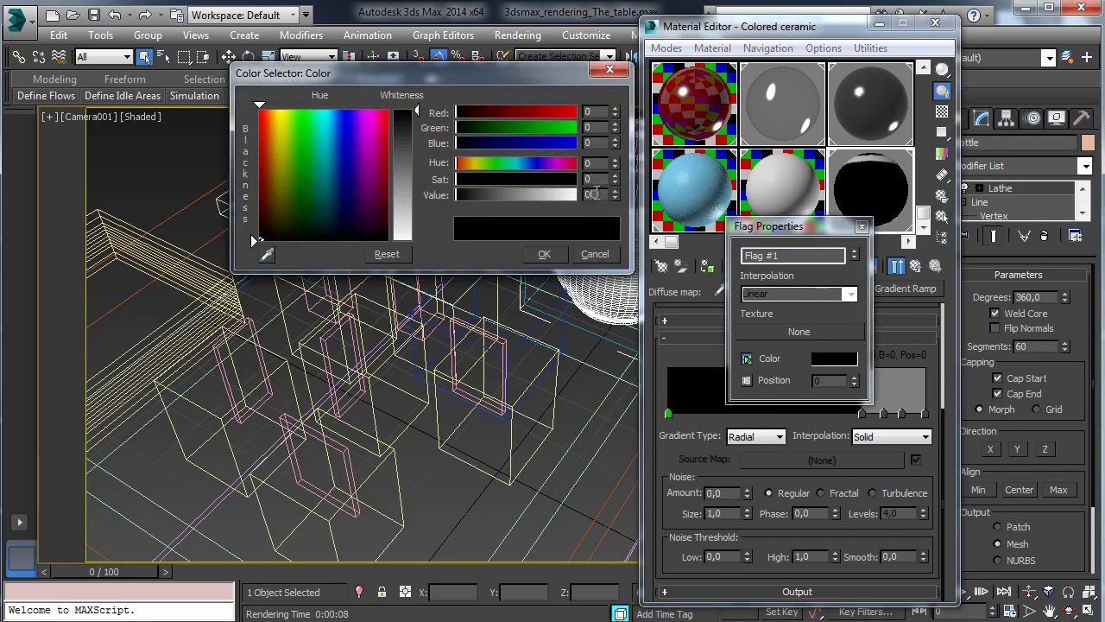
pyautogui.press('Return')
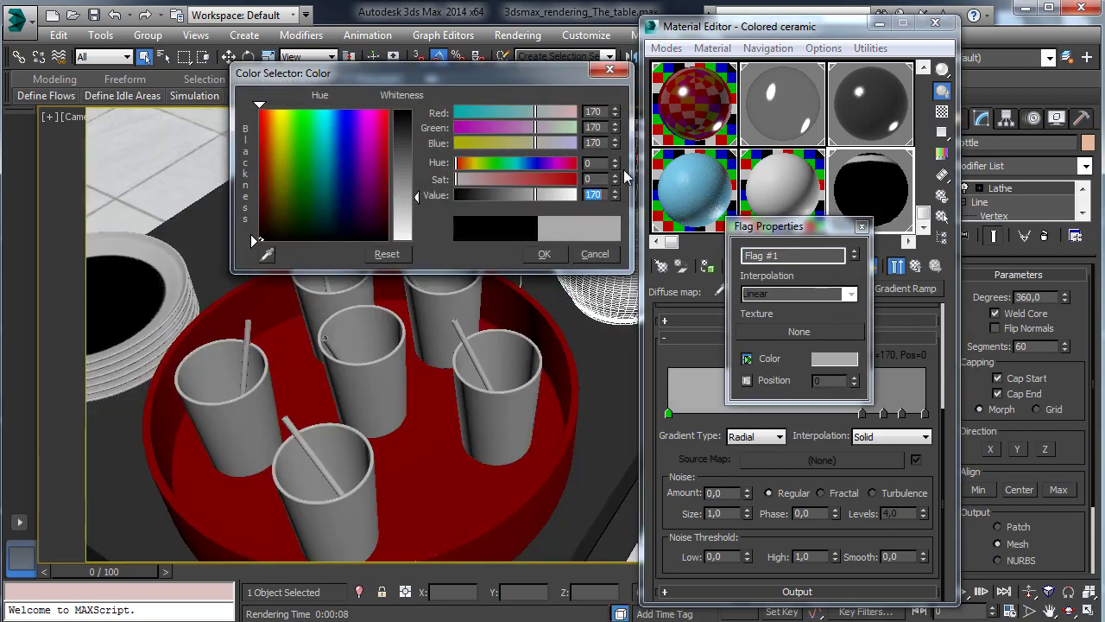
pyautogui.click(544, 254)
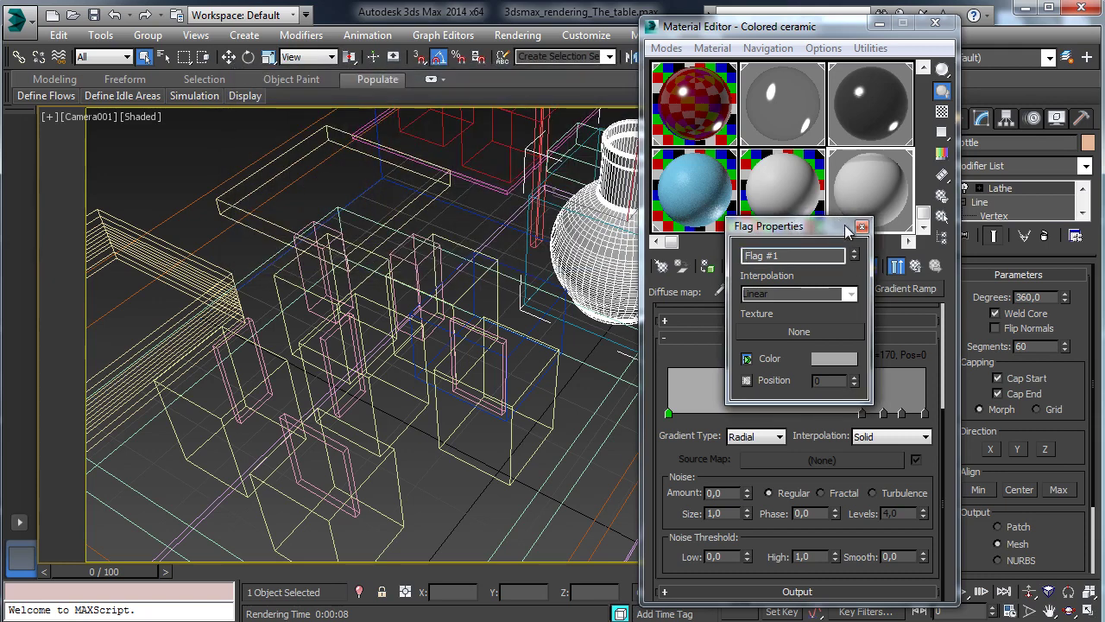
# - Set the colour of the gradient ramp's end flag, Flag #2, to dark red with RGB 56, 0, 0
pyautogui.moveTo(818, 232); pyautogui.dragTo(485, 144)
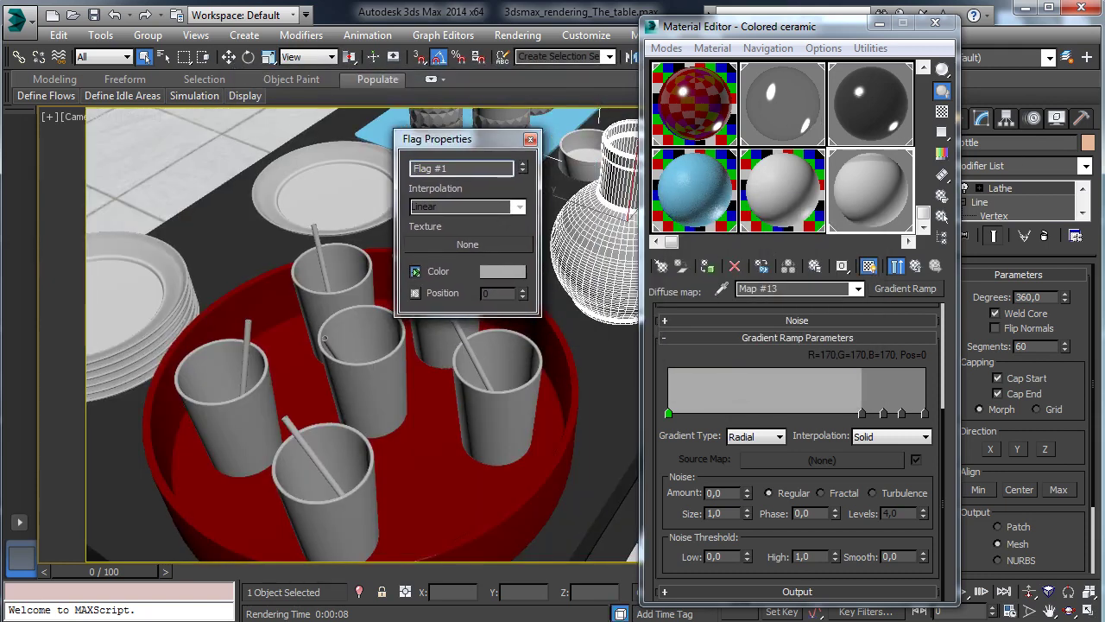
pyautogui.click(522, 165)
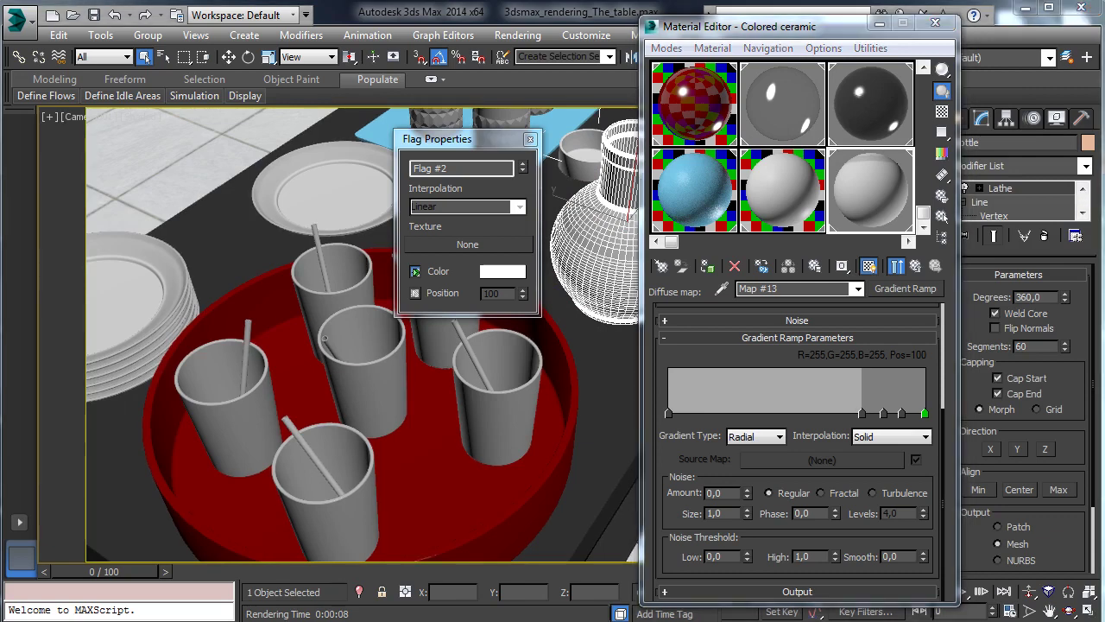
pyautogui.click(503, 271)
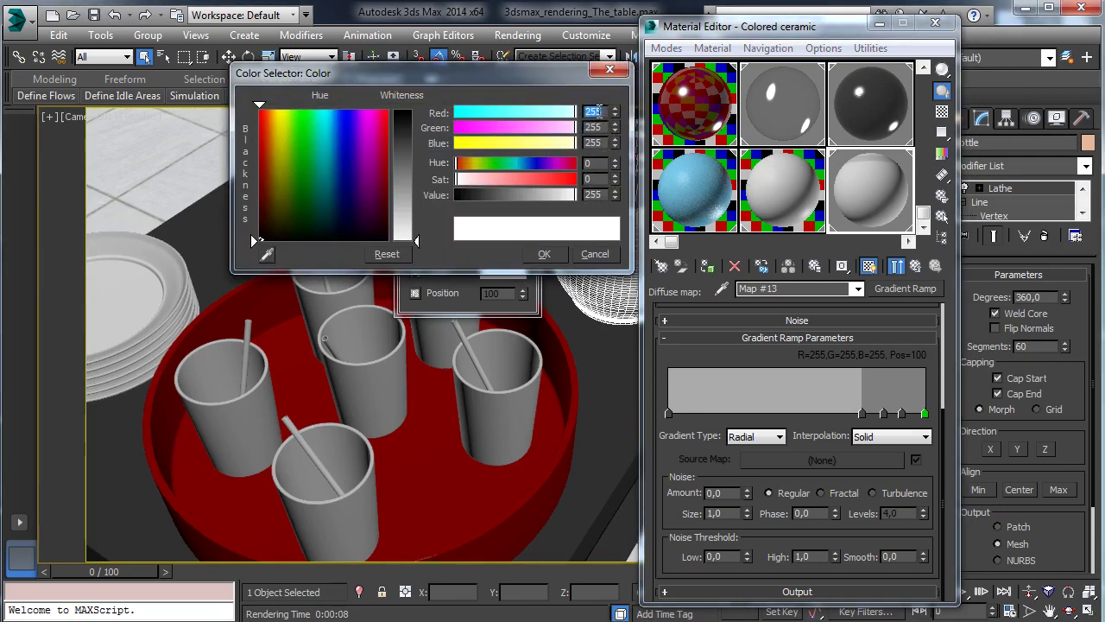
pyautogui.write('56')
pyautogui.press('Tab')
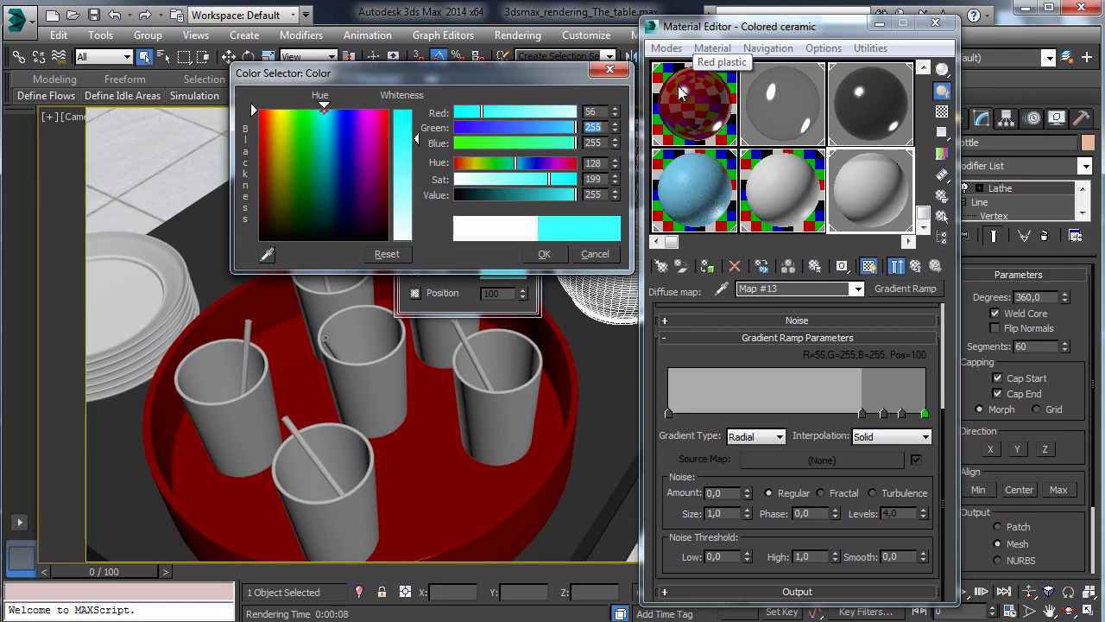
pyautogui.write('0')
pyautogui.press('Tab')
pyautogui.write('0')
pyautogui.press('Tab')
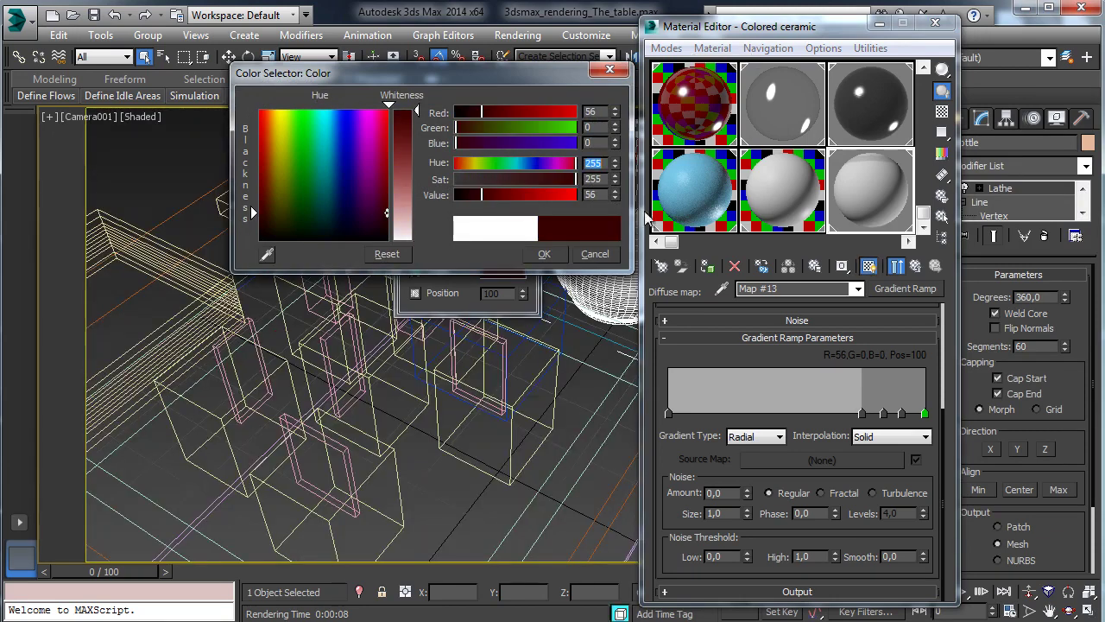
pyautogui.click(544, 254)
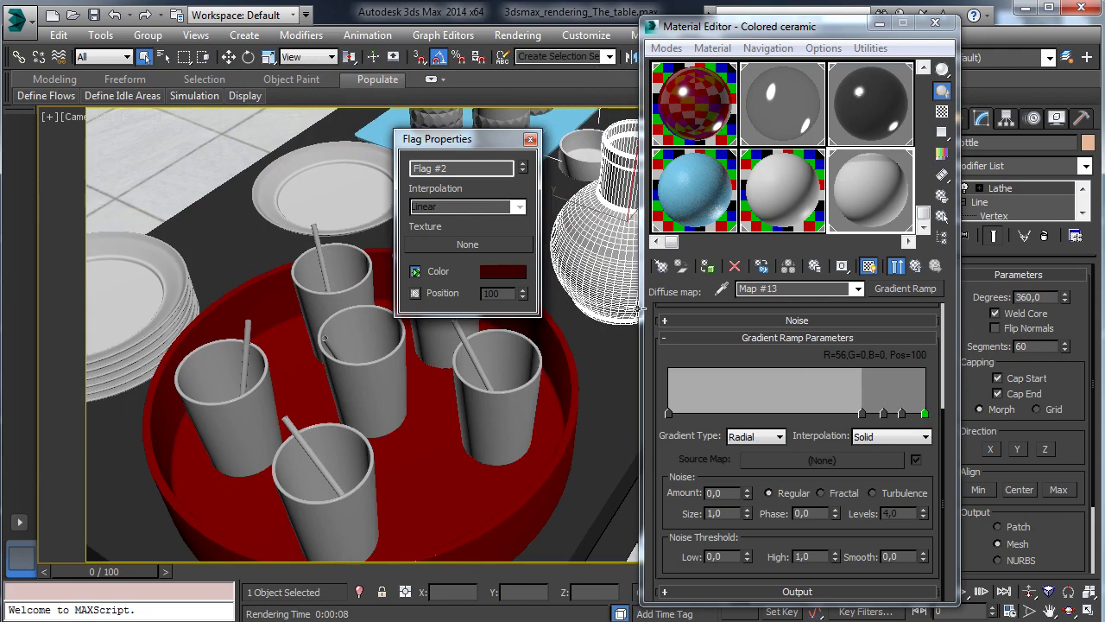
# - Set the colour of Flag #3 at position 75 to dark red with RGB 56, 0, 0
pyautogui.click(522, 164)
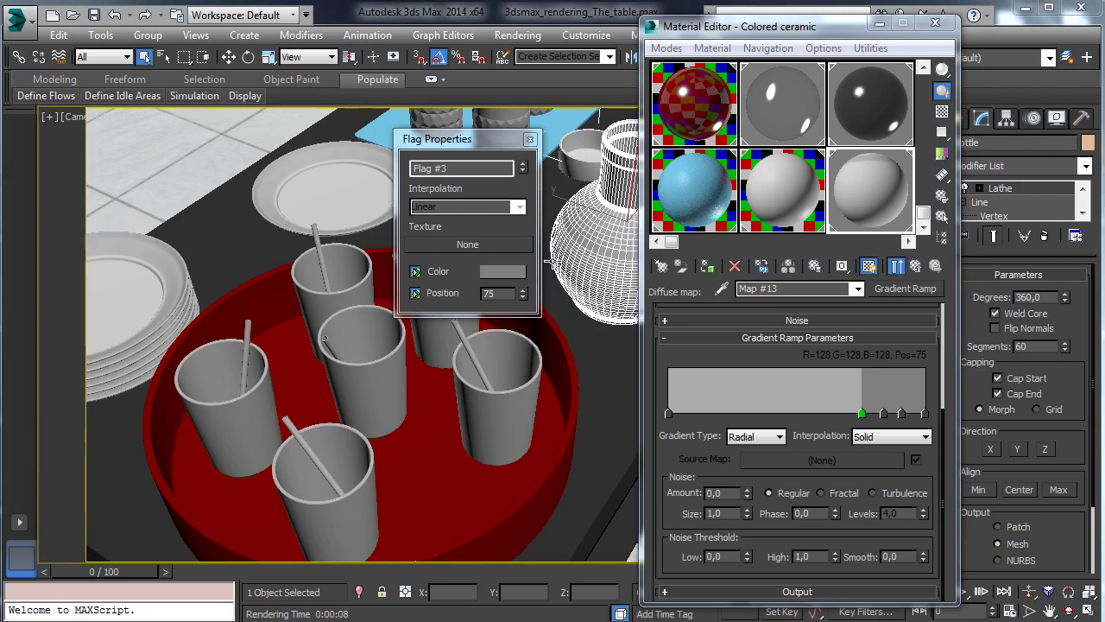
pyautogui.click(530, 139)
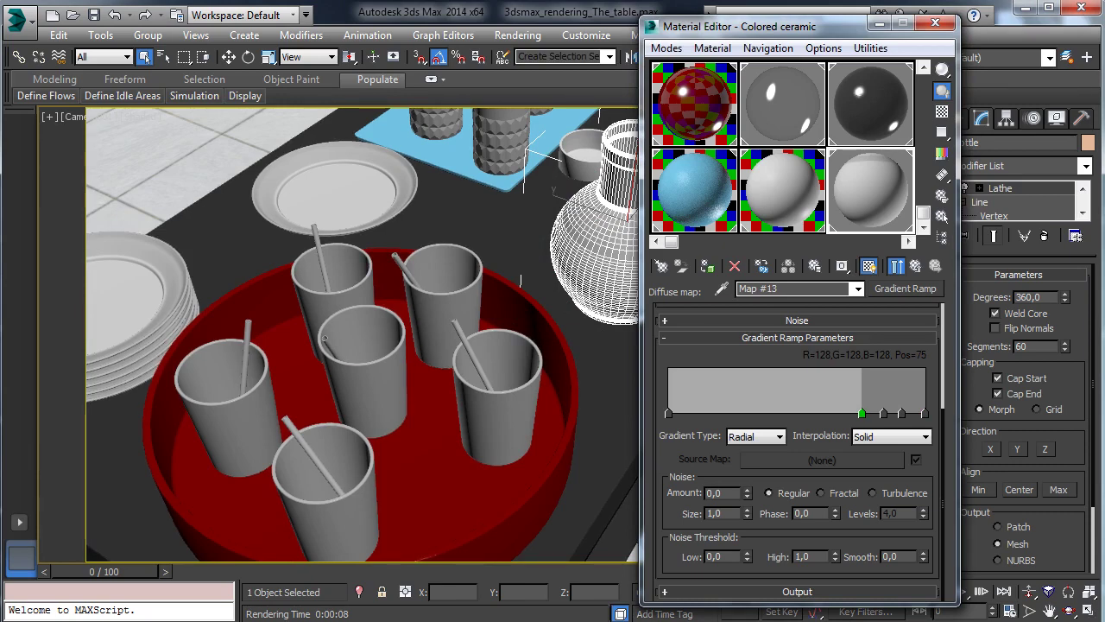
pyautogui.rightClick(863, 415)
pyautogui.click(898, 422)
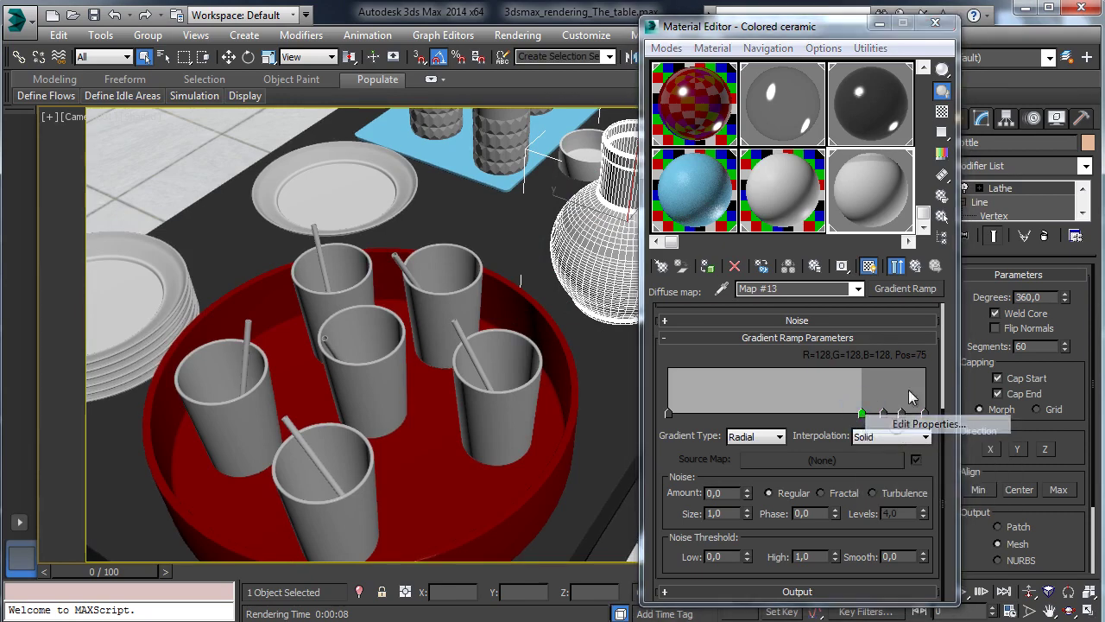
pyautogui.click(833, 358)
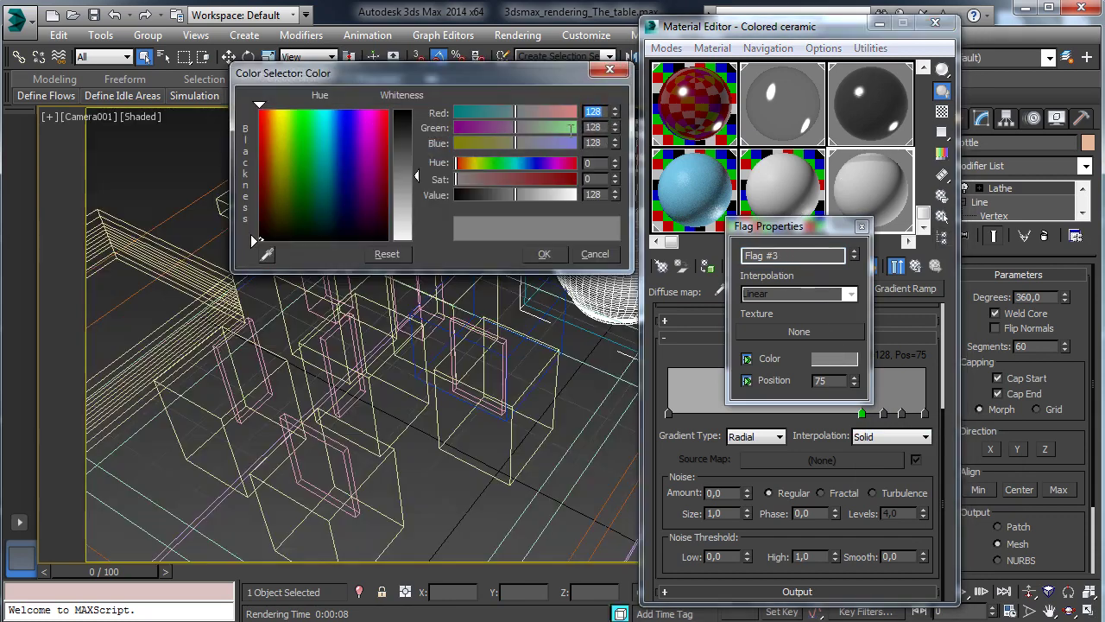
pyautogui.write('56')
pyautogui.press('Tab')
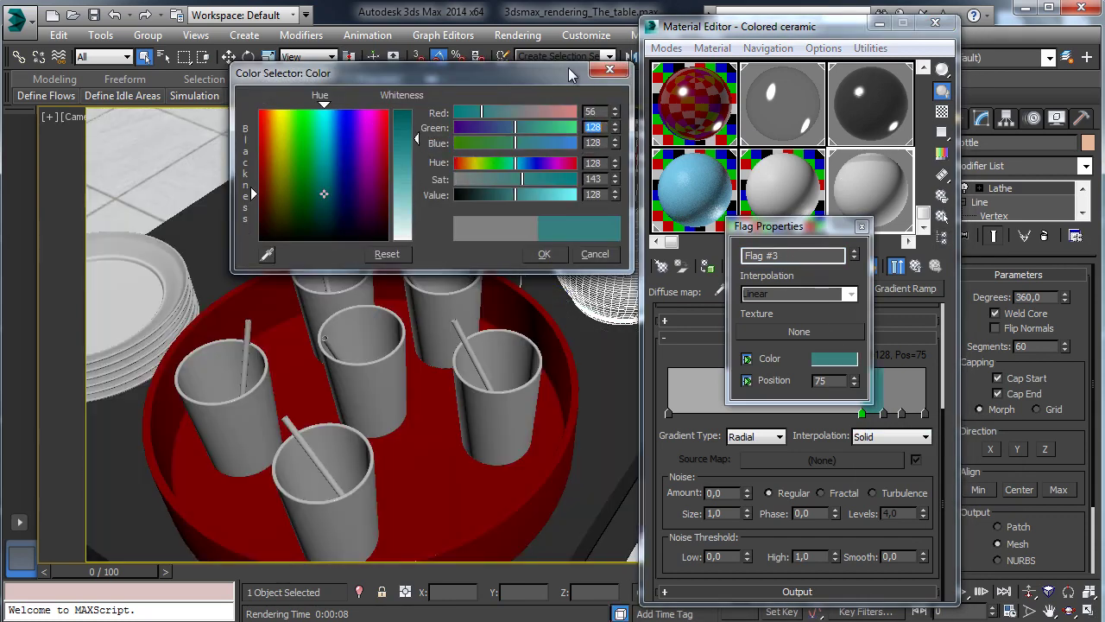
pyautogui.write('0')
pyautogui.press('Tab')
pyautogui.write('0')
pyautogui.press('Tab')
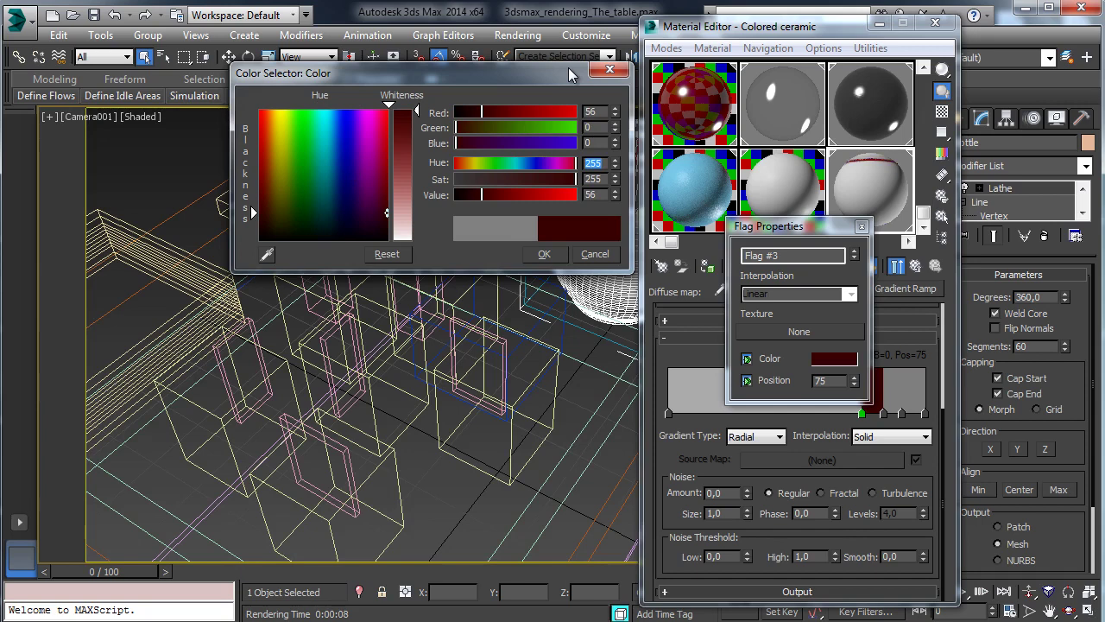
pyautogui.click(862, 226)
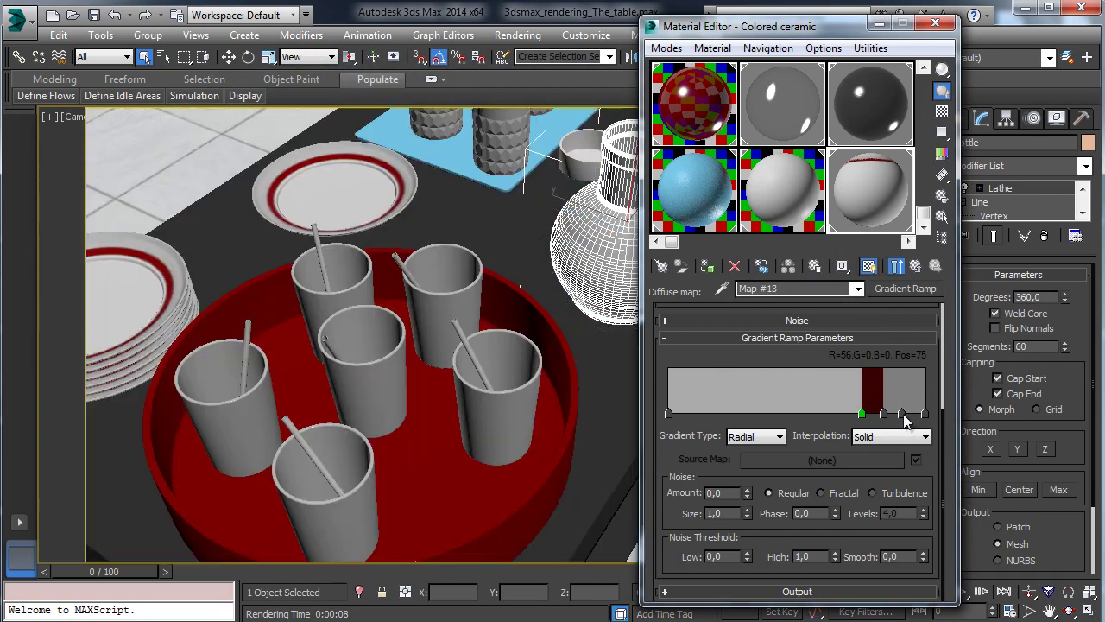
# - Set the colour of the flag at position 91 to dark red with RGB 56, 0, 0
pyautogui.click(901, 413)
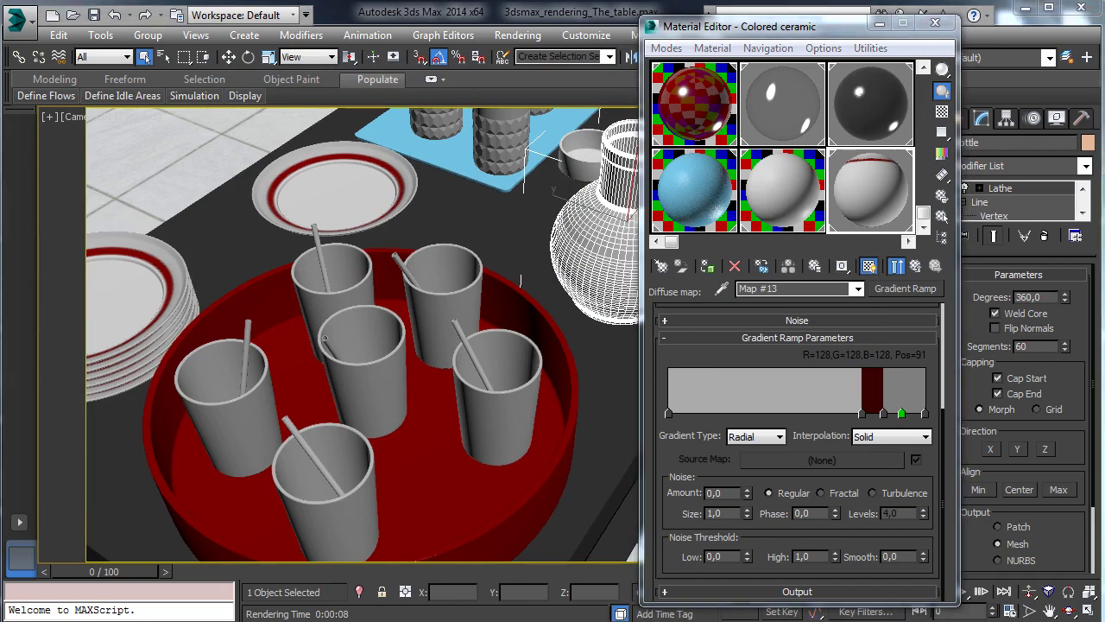
pyautogui.doubleClick(900, 414)
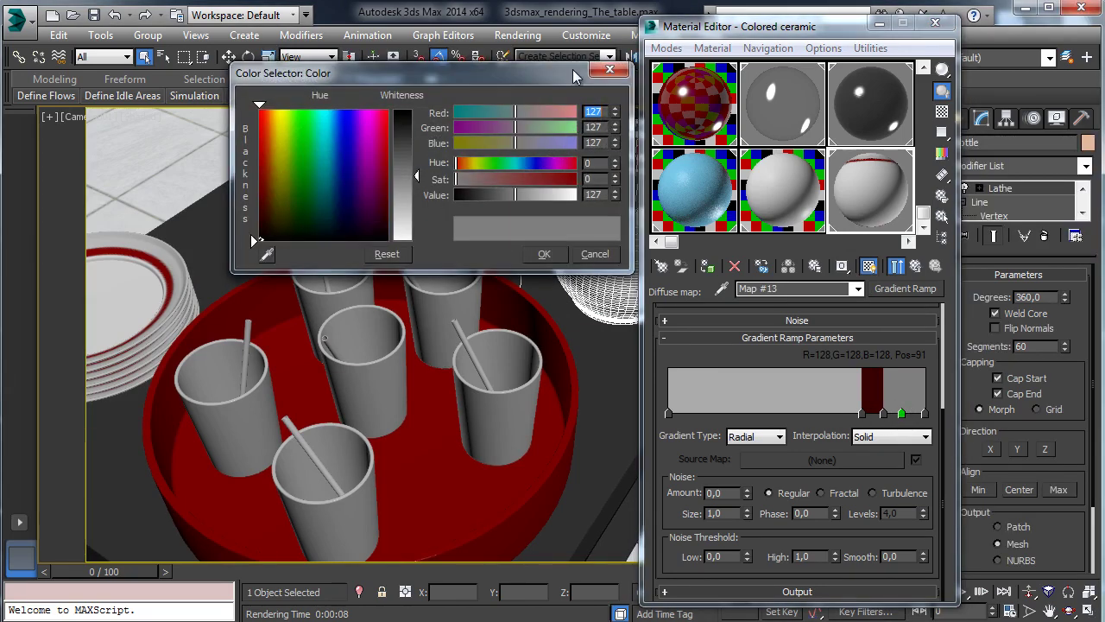
pyautogui.write('56')
pyautogui.press('Tab')
pyautogui.write('0')
pyautogui.press('Tab')
pyautogui.write('0')
pyautogui.press('Tab')
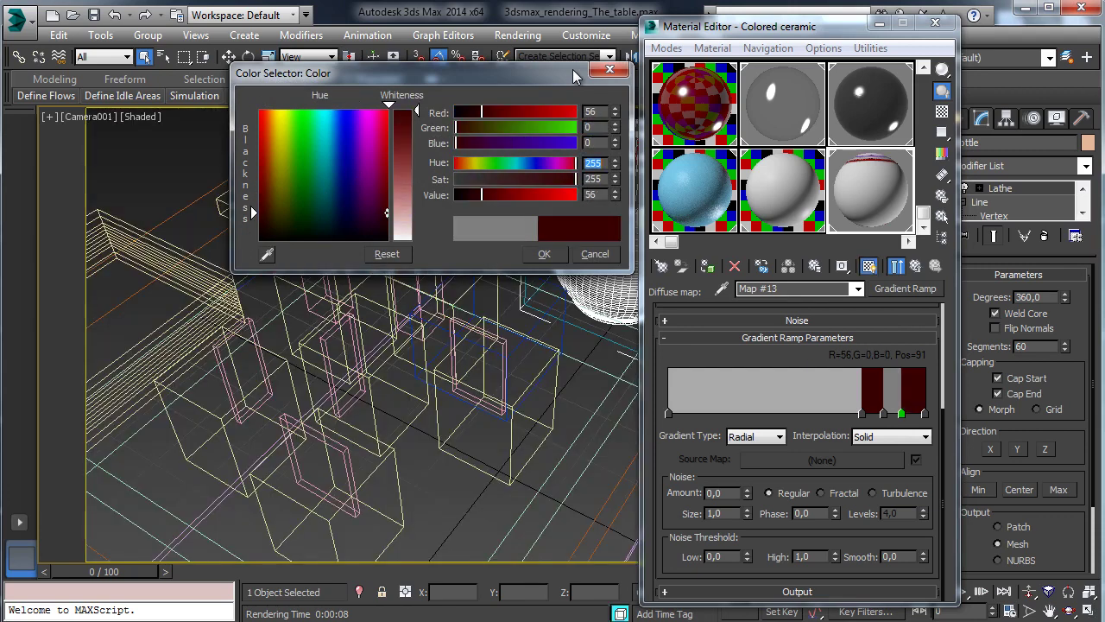
pyautogui.click(544, 254)
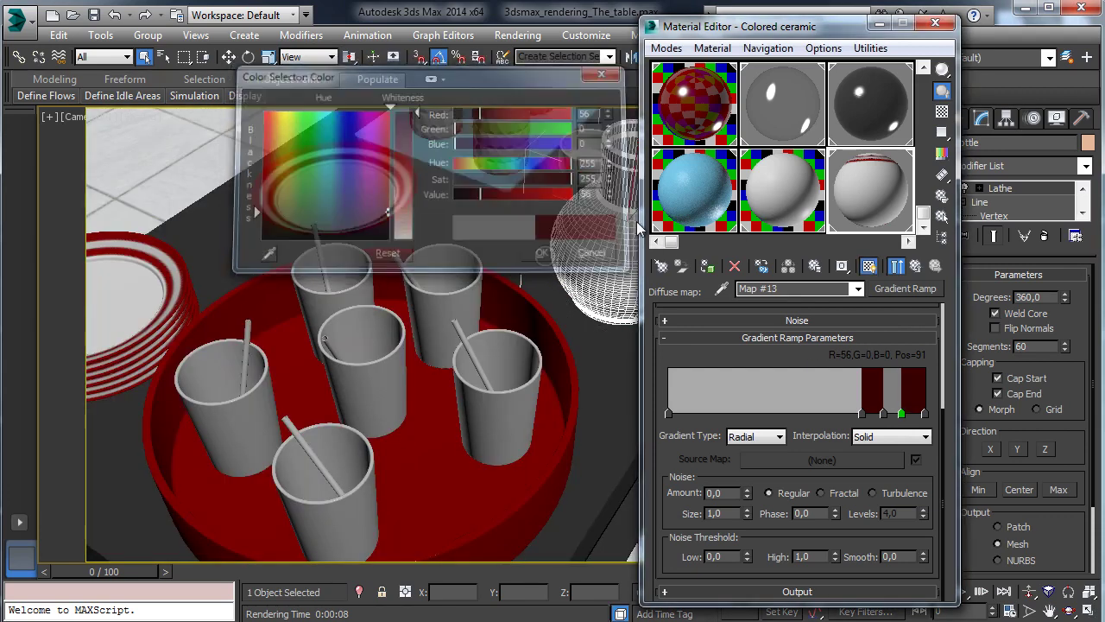
# - Move Flag #5, which starts the outer red band, to position 95
pyautogui.click(862, 413)
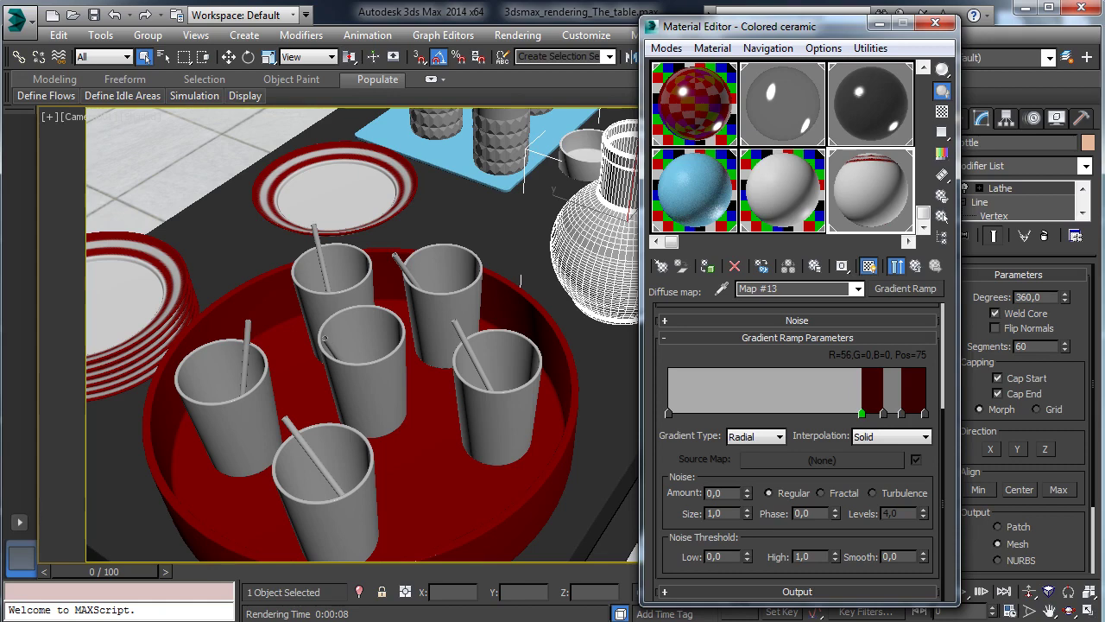
pyautogui.rightClick(902, 413)
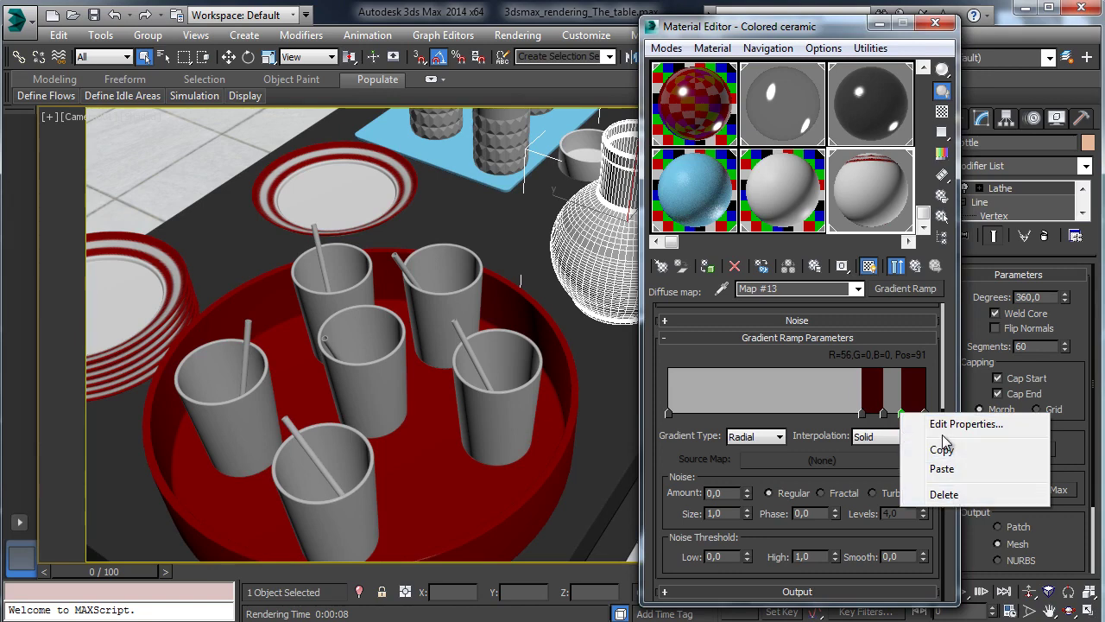
pyautogui.click(960, 424)
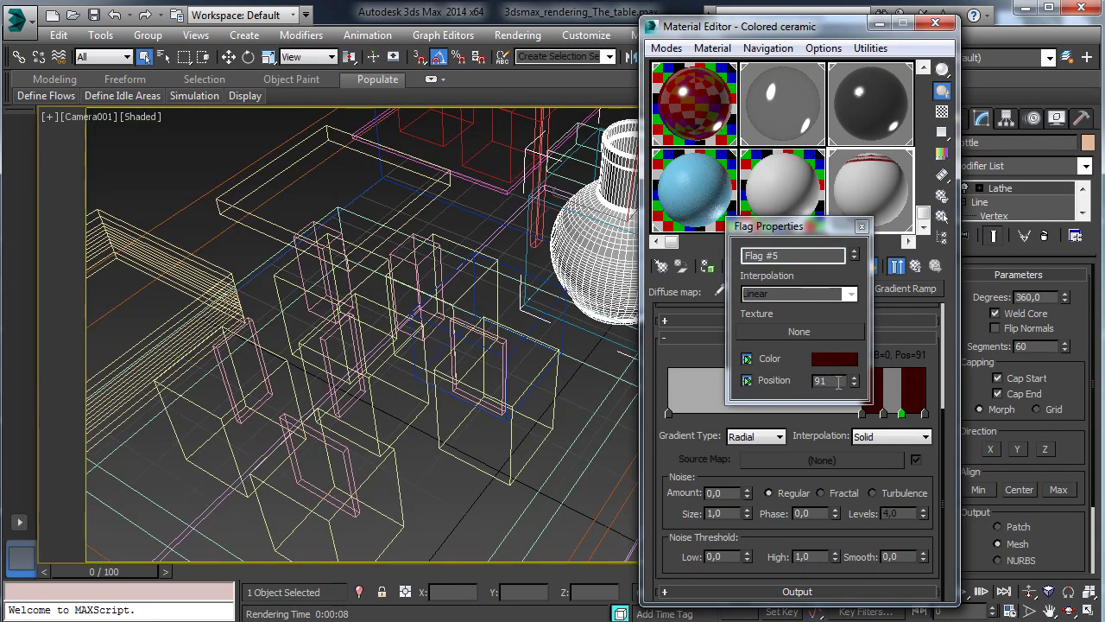
pyautogui.click(853, 378)
pyautogui.click(854, 377)
pyautogui.click(854, 377)
pyautogui.click(854, 377)
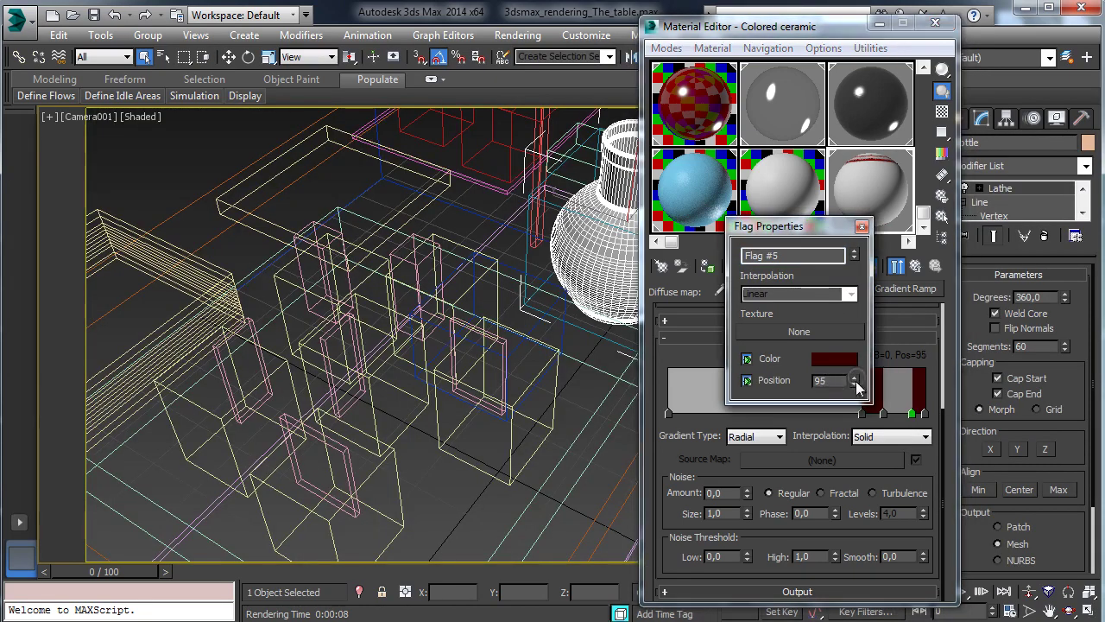
pyautogui.click(862, 226)
# - Move Flag #4, the grey flag between the two red bands, to position 93
pyautogui.click(882, 412)
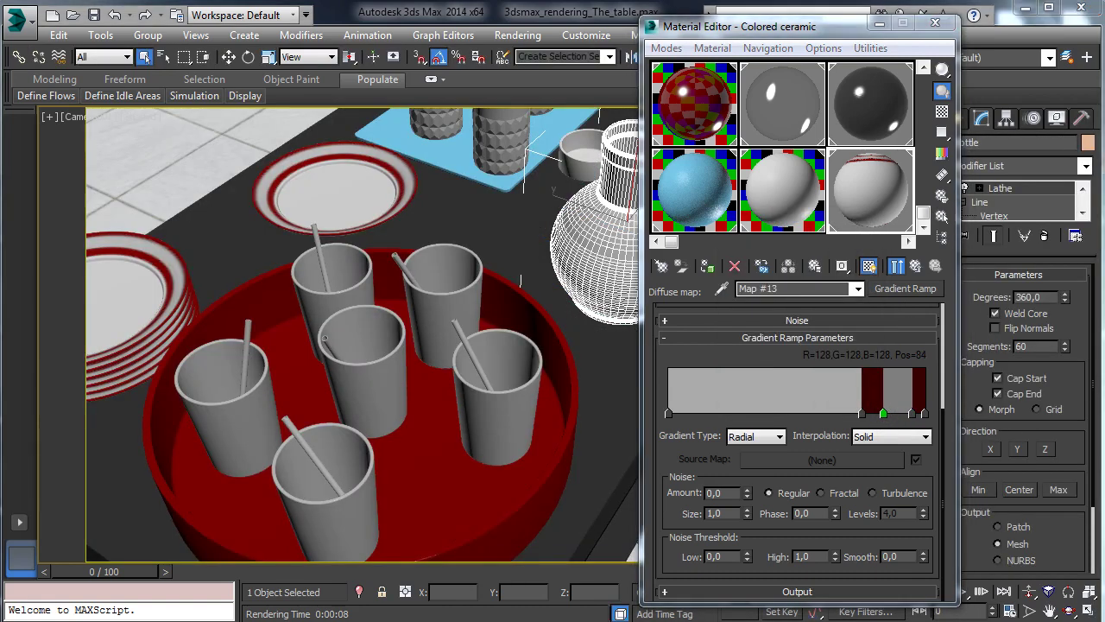
pyautogui.rightClick(884, 413)
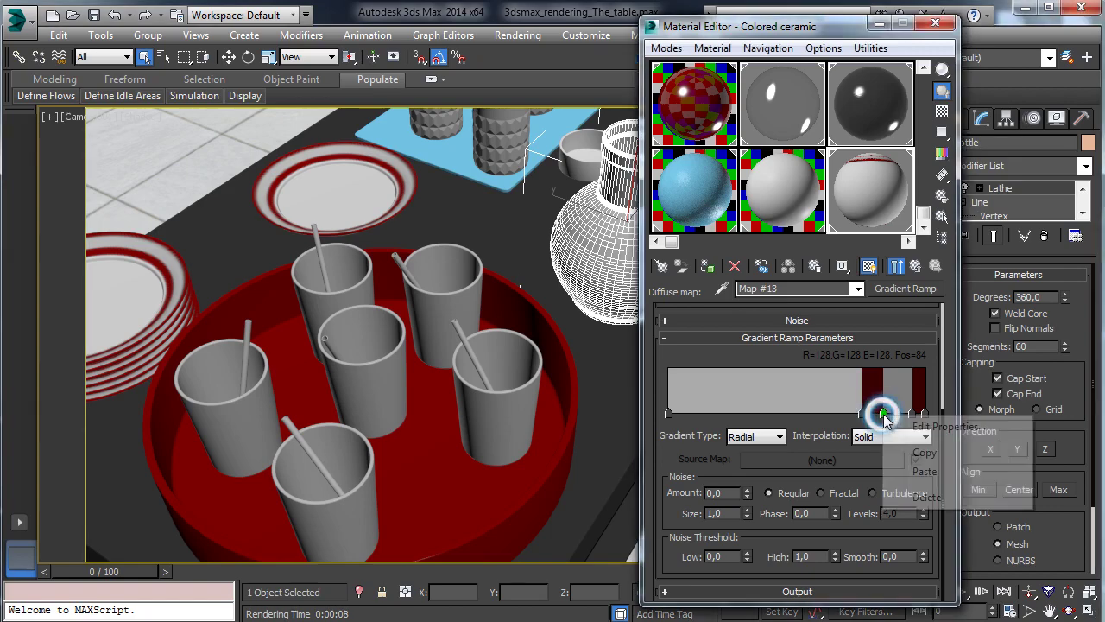
pyautogui.click(917, 429)
pyautogui.doubleClick(830, 379)
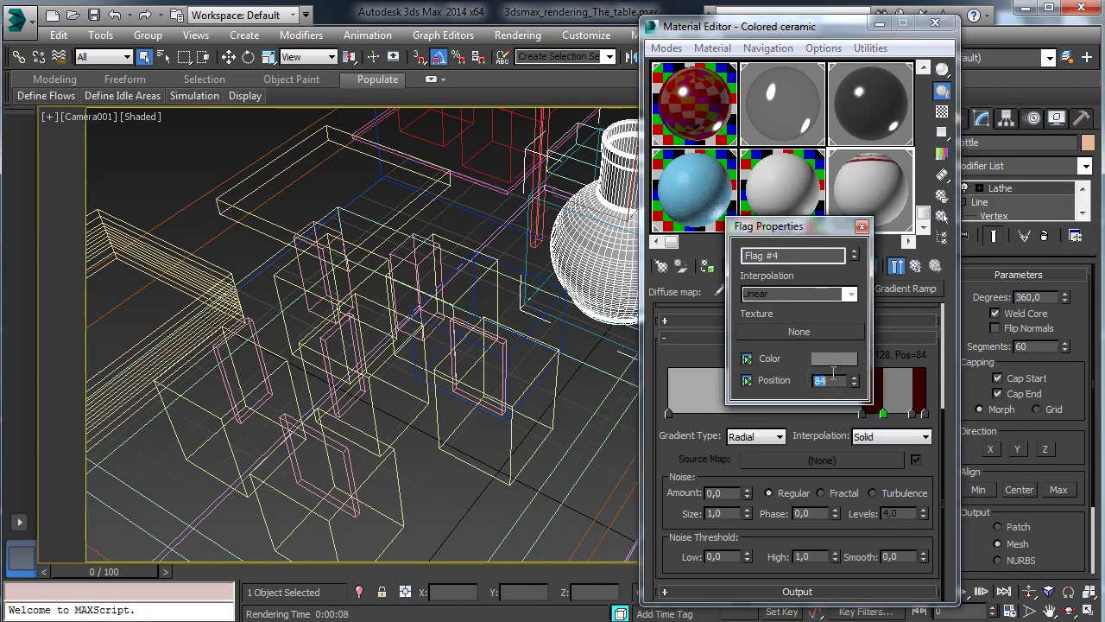
pyautogui.write('93')
pyautogui.press('Return')
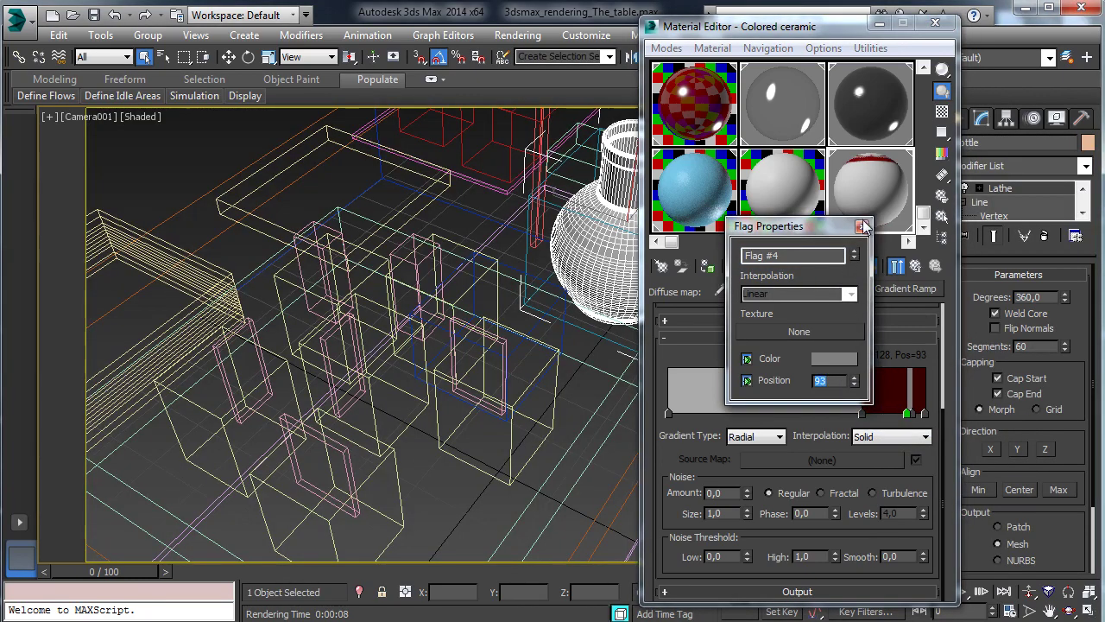
pyautogui.click(861, 226)
pyautogui.click(863, 413)
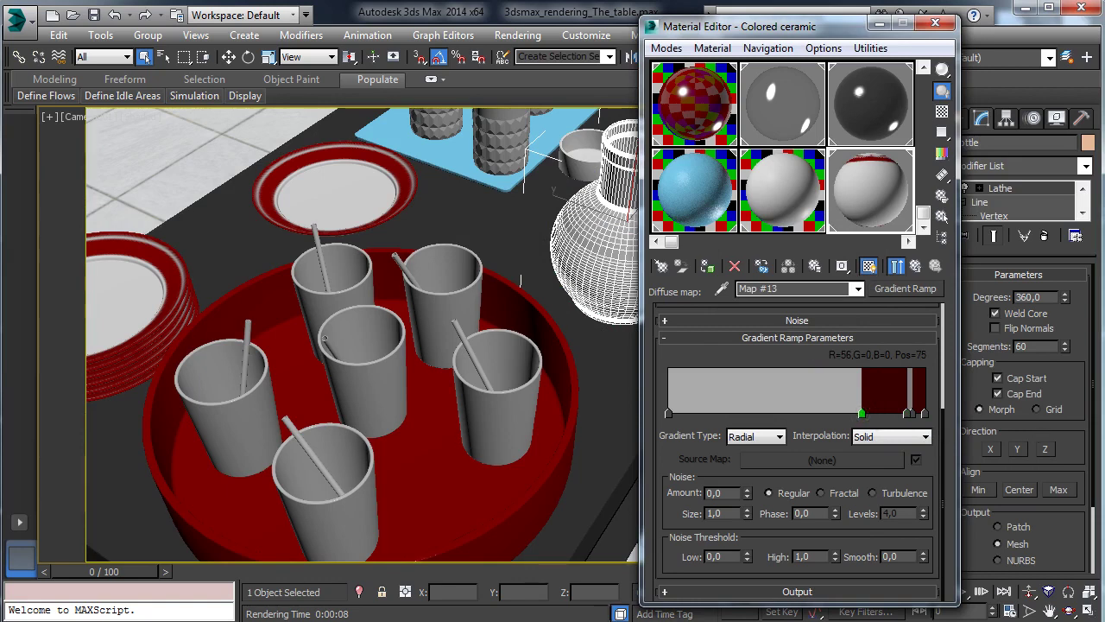
# - Move the flag that starts the inner dark red band of the gradient ramp to position 87
pyautogui.moveTo(863, 413); pyautogui.dragTo(895, 421)
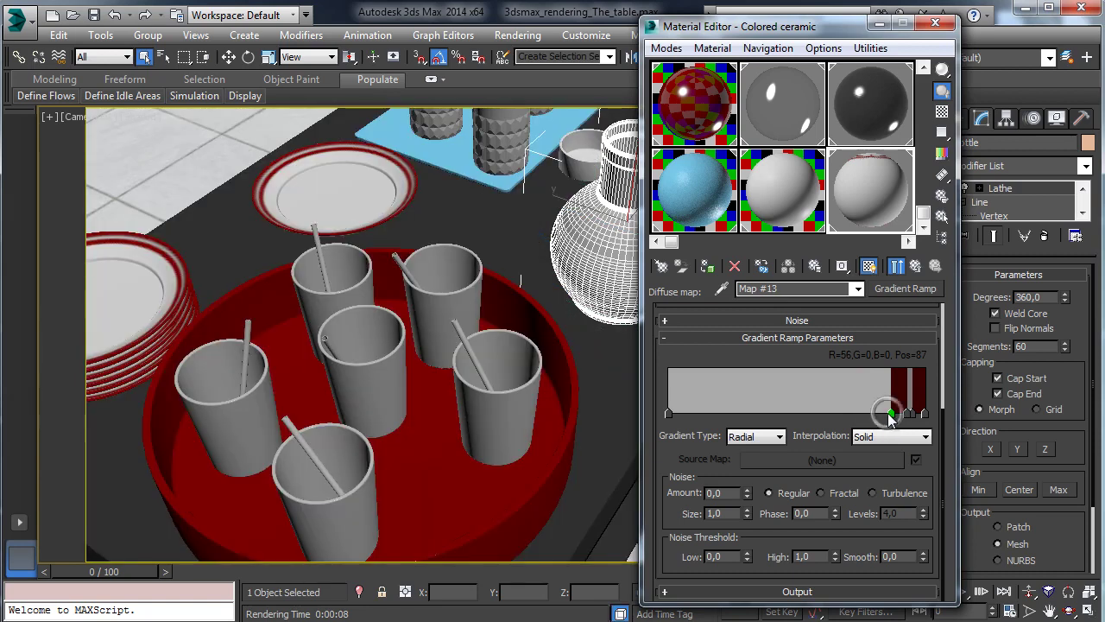
pyautogui.rightClick(890, 415)
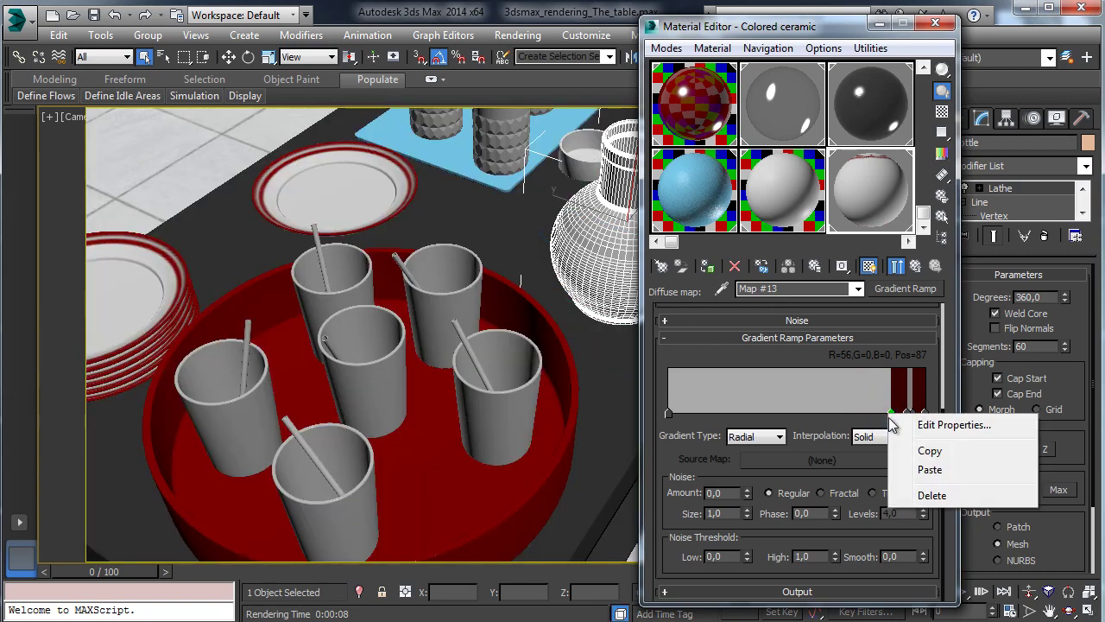
pyautogui.click(833, 436)
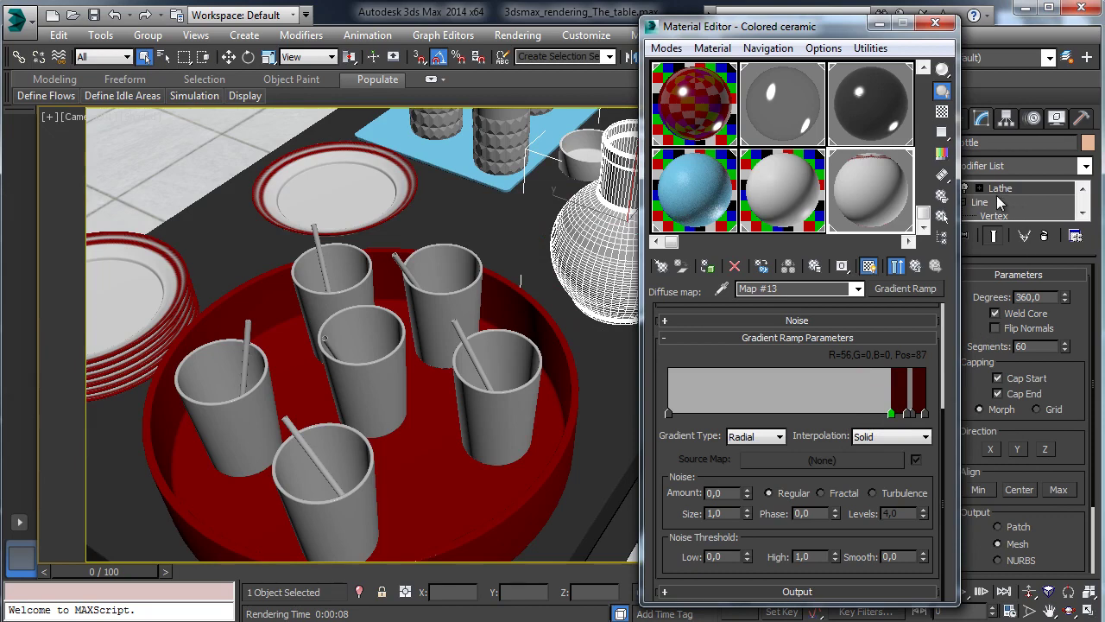
# - Return to the Colored ceramic base material, enable Fresnel reflections and set the Fresnel IOR to 1.5
pyautogui.click(915, 267)
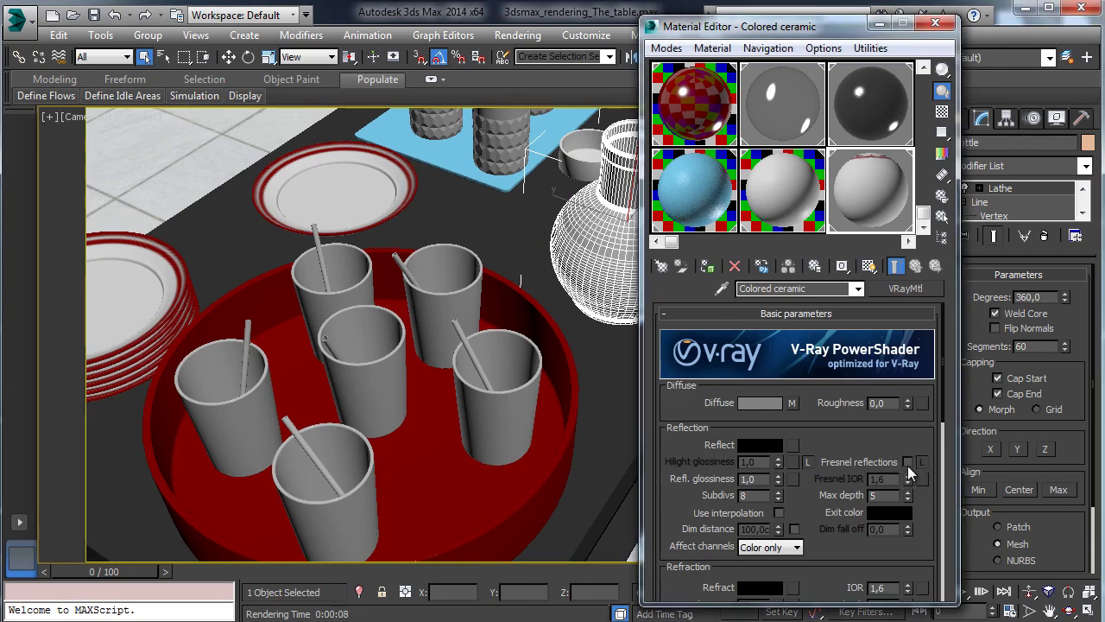
pyautogui.click(907, 464)
pyautogui.click(907, 482)
pyautogui.click(907, 481)
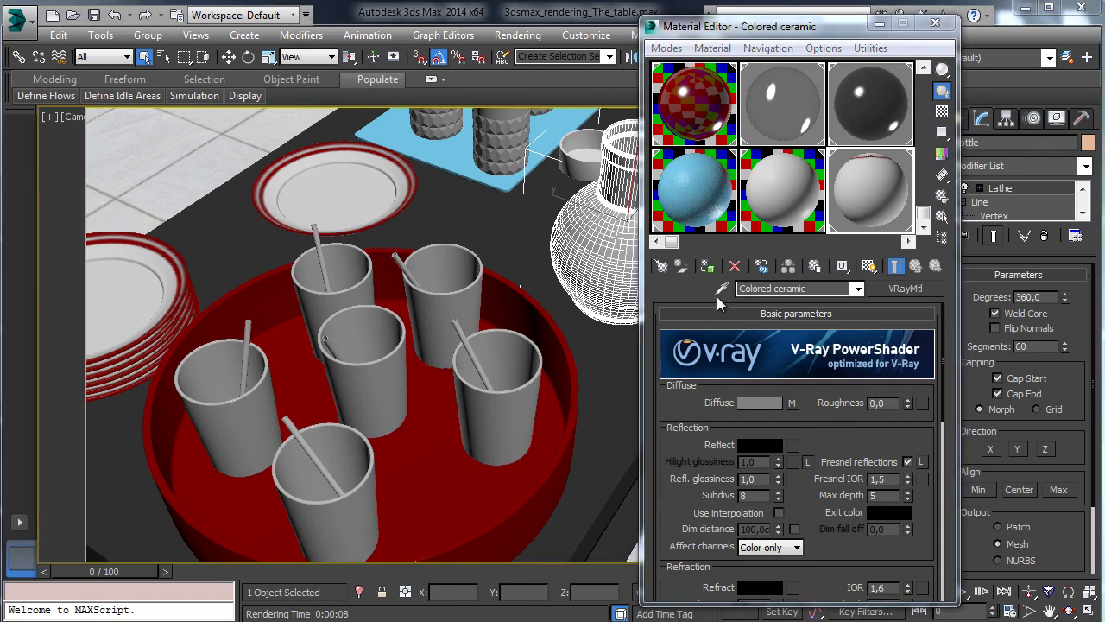
# - Set the reflection colour of the Colored ceramic material to grey with RGB 90, 90, 90
pyautogui.click(761, 446)
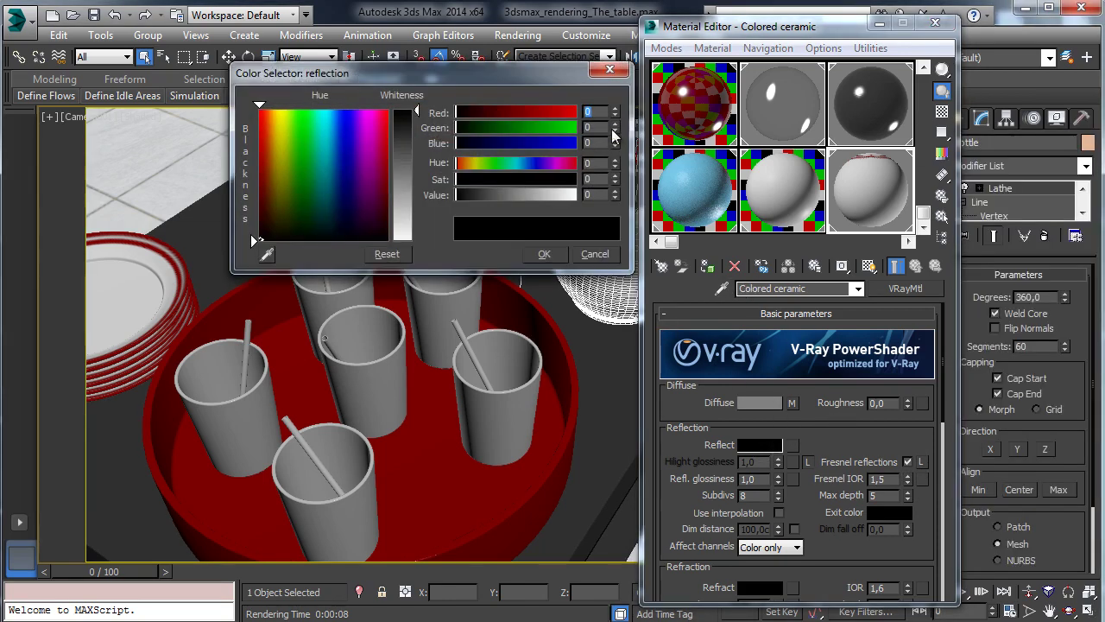
pyautogui.write('90')
pyautogui.press('Return')
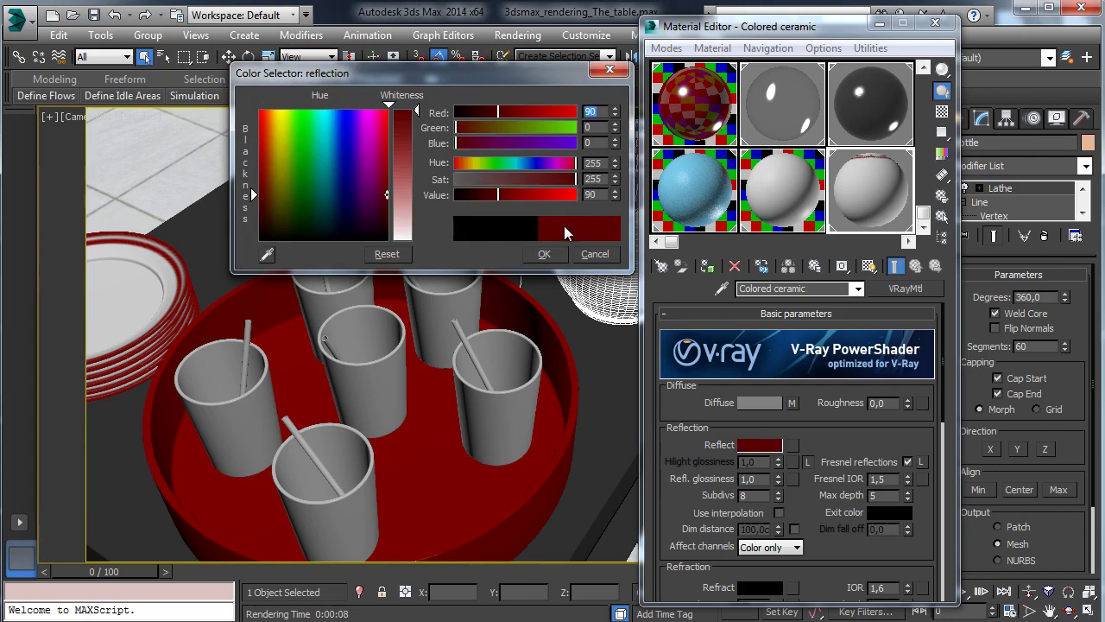
pyautogui.doubleClick(594, 127)
pyautogui.write('90')
pyautogui.press('Return')
pyautogui.doubleClick(594, 142)
pyautogui.write('90')
pyautogui.press('Return')
pyautogui.click(544, 254)
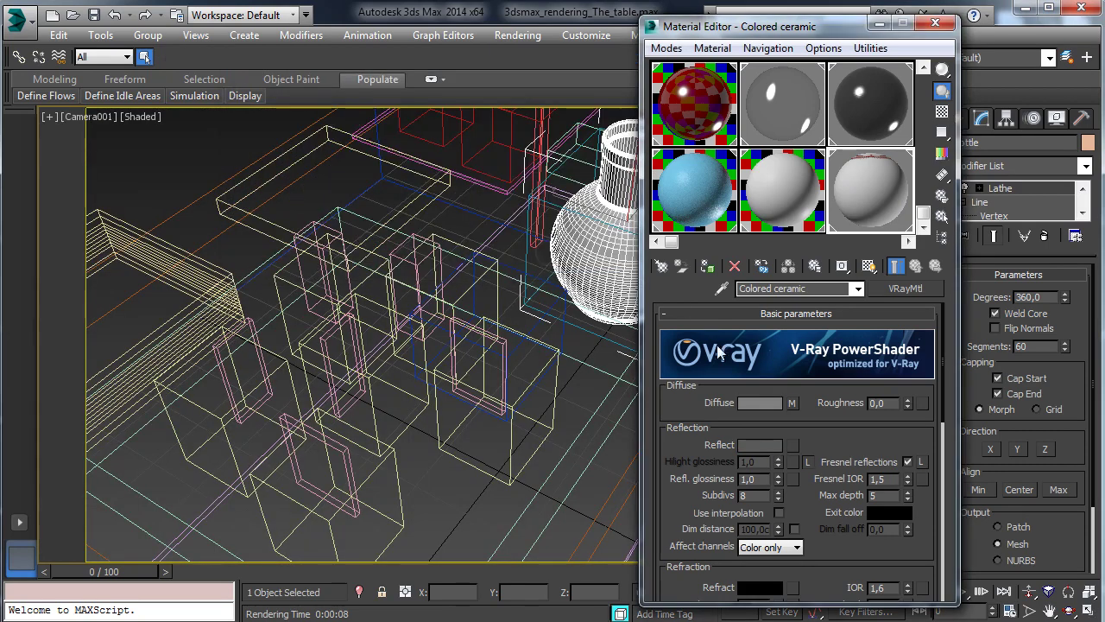
# - Set the reflection glossiness of Colored ceramic to 0.9 and close the Material Editor
pyautogui.doubleClick(747, 478)
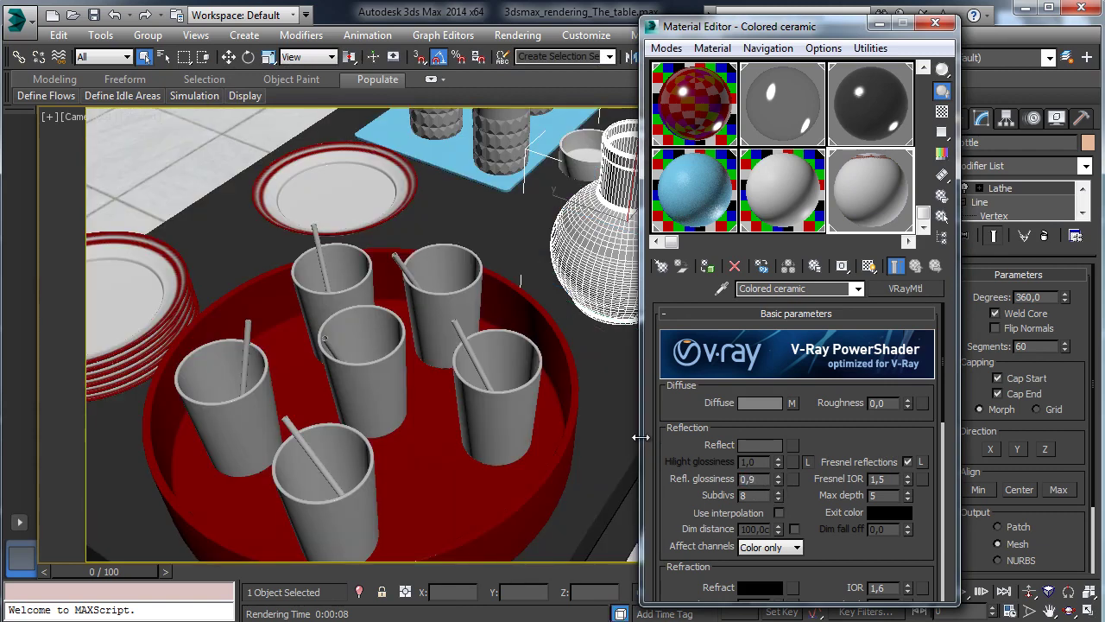
pyautogui.press('Return')
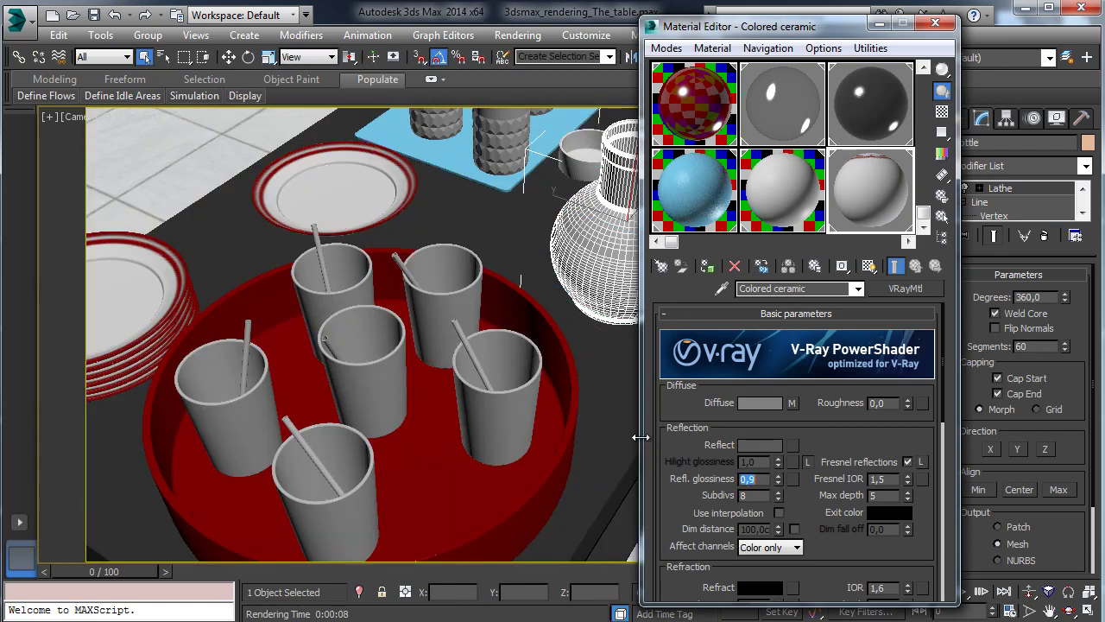
pyautogui.click(935, 23)
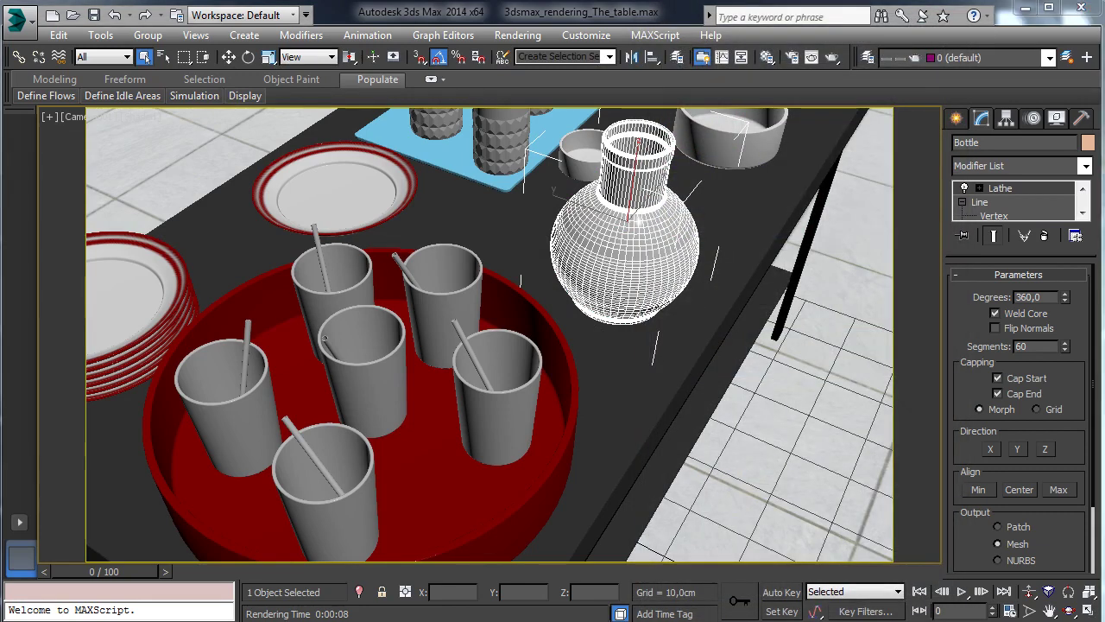
# - Render a test region covering the plates and part of the glass tray, and check the ceramic rings
pyautogui.hotkey('shift', 'q')
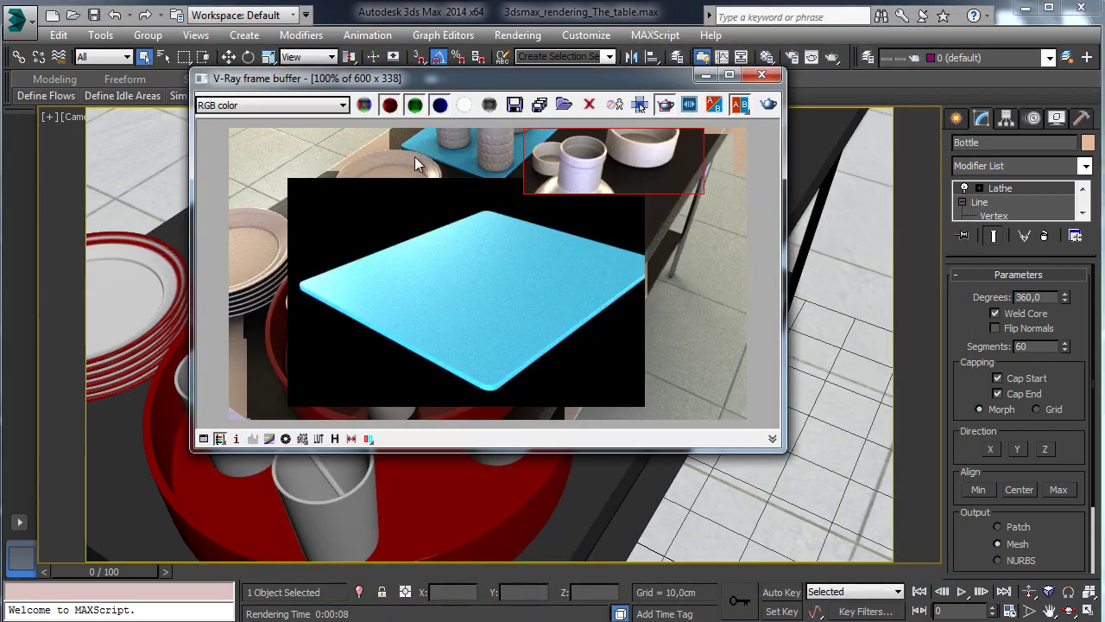
pyautogui.moveTo(445, 133); pyautogui.dragTo(227, 355)
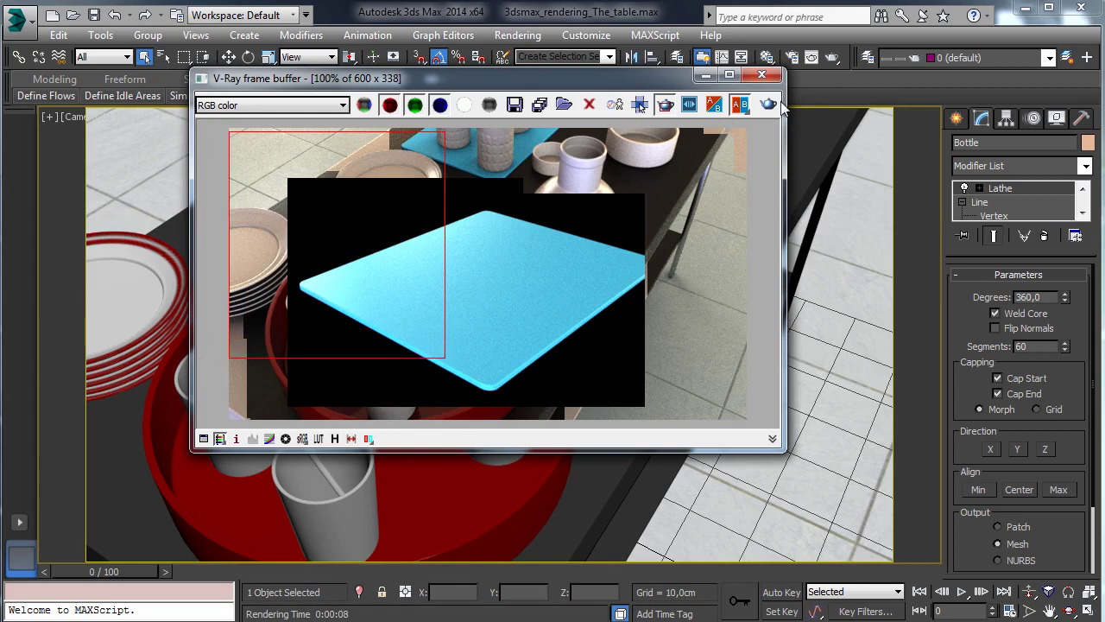
pyautogui.click(769, 104)
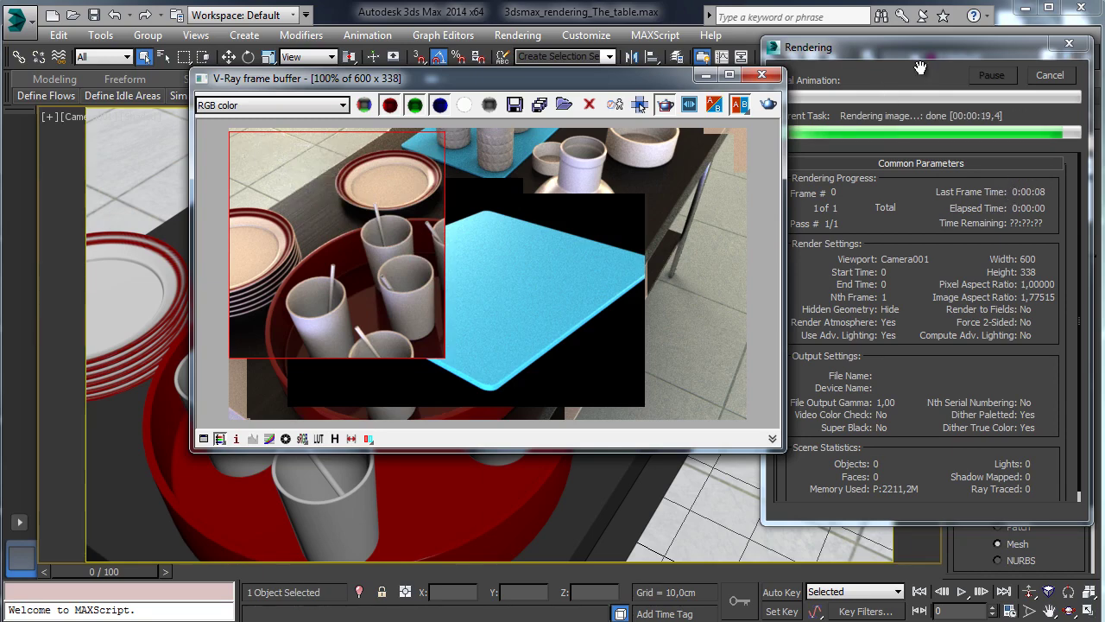
pyautogui.click(762, 76)
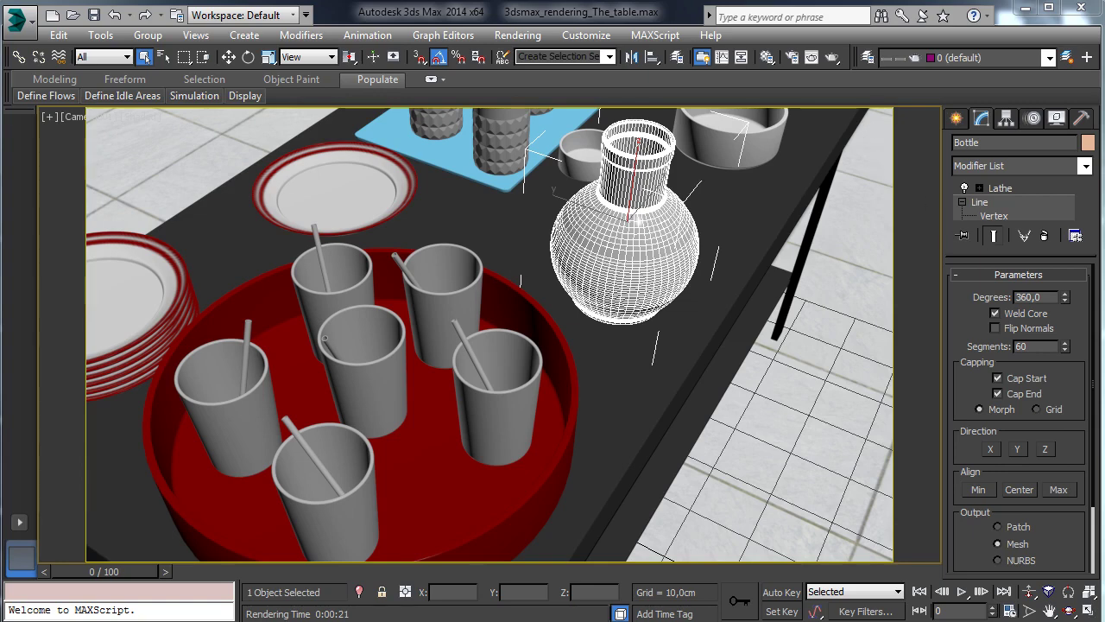
# - Select all six drinking glasses on the red tray
pyautogui.click(470, 300)
pyautogui.press('z')
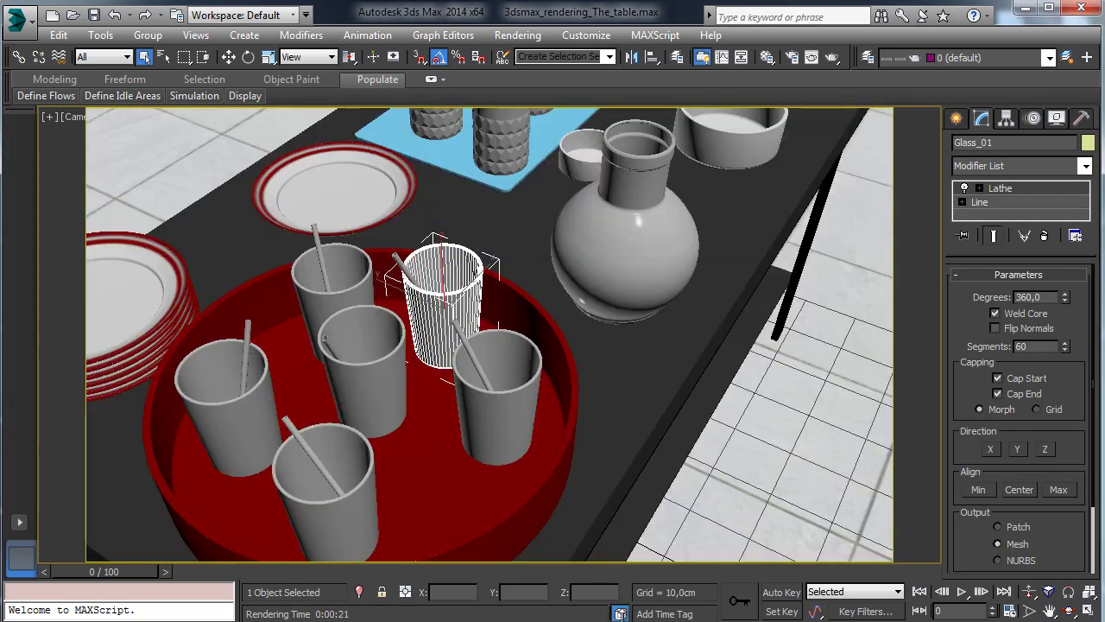
pyautogui.keyDown('ctrl'); pyautogui.click(355, 288); pyautogui.keyUp('ctrl')
pyautogui.keyDown('ctrl'); pyautogui.click(358, 317); pyautogui.keyUp('ctrl')
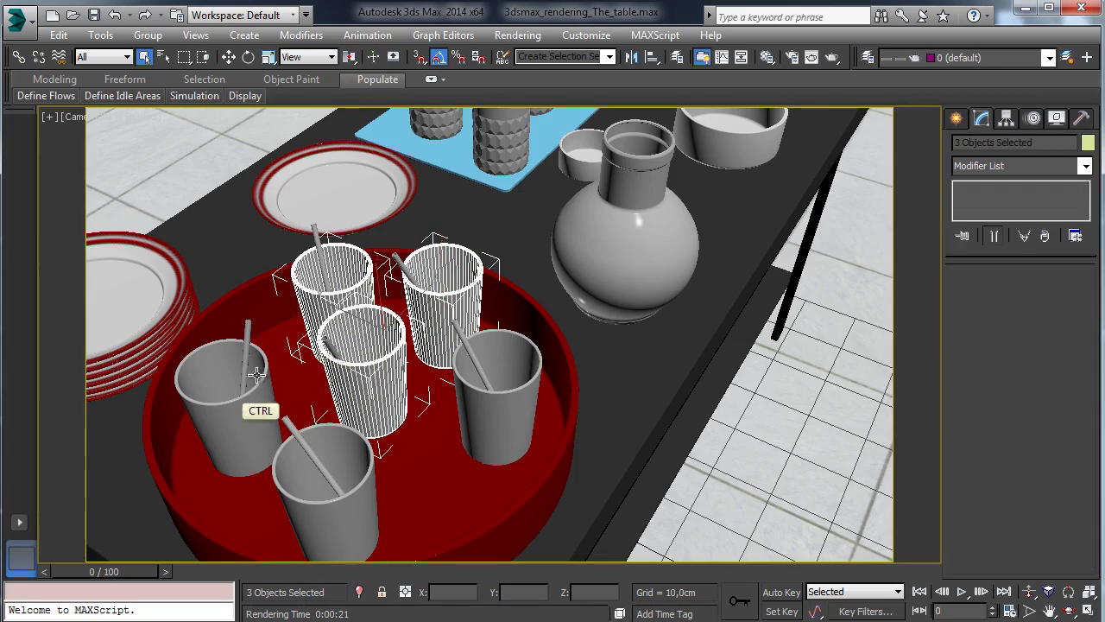
pyautogui.keyDown('ctrl'); pyautogui.click(251, 385); pyautogui.keyUp('ctrl')
pyautogui.keyDown('ctrl'); pyautogui.click(369, 479); pyautogui.keyUp('ctrl')
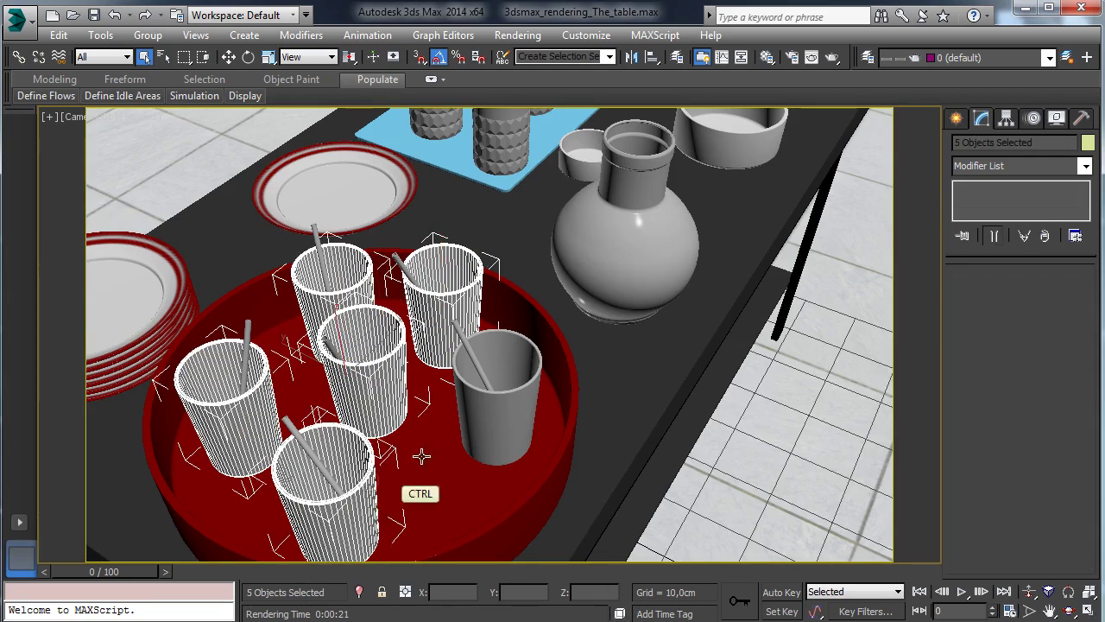
pyautogui.keyDown('ctrl'); pyautogui.click(518, 414); pyautogui.keyUp('ctrl')
# - Pick an unused sample slot in the Material Editor and name its material Glass
pyautogui.click(768, 62)
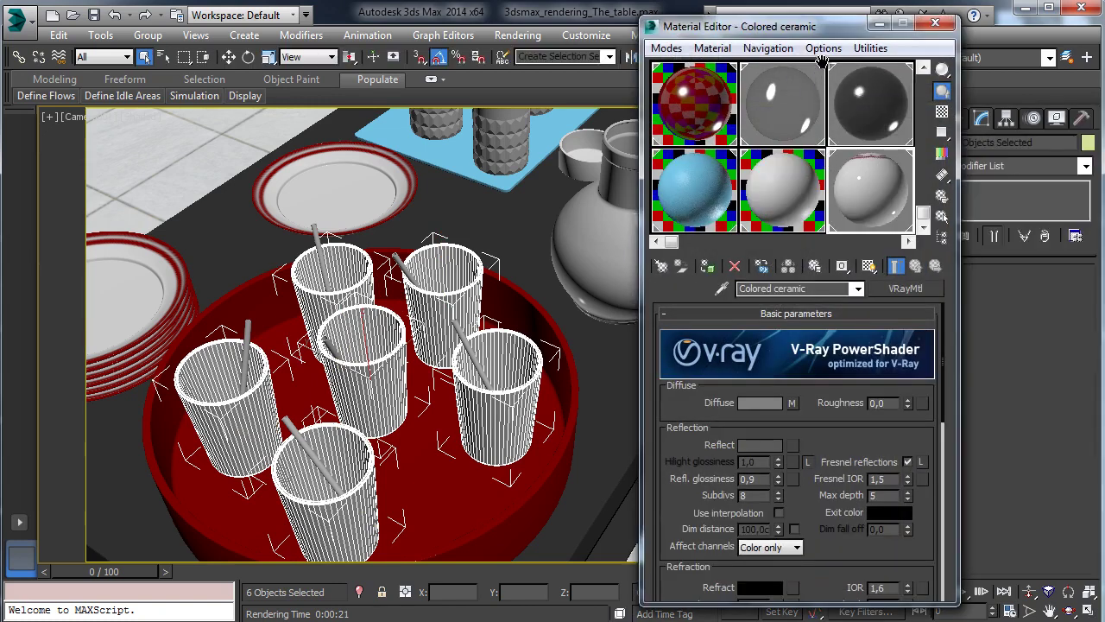
pyautogui.moveTo(821, 67); pyautogui.dragTo(602, 226)
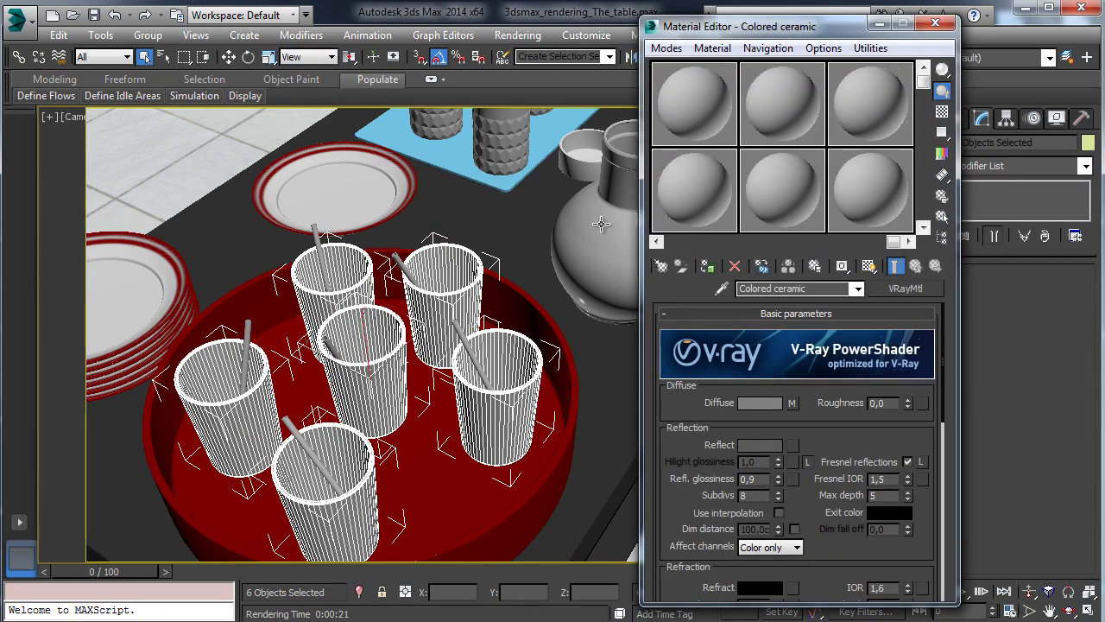
pyautogui.click(703, 127)
pyautogui.click(798, 288)
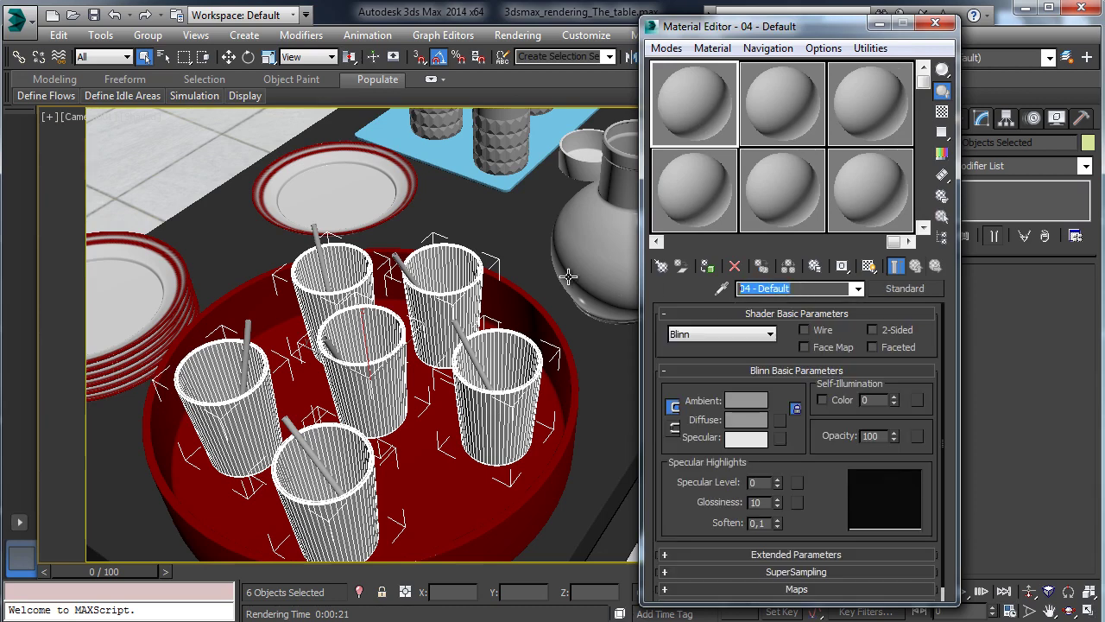
pyautogui.write('Glass')
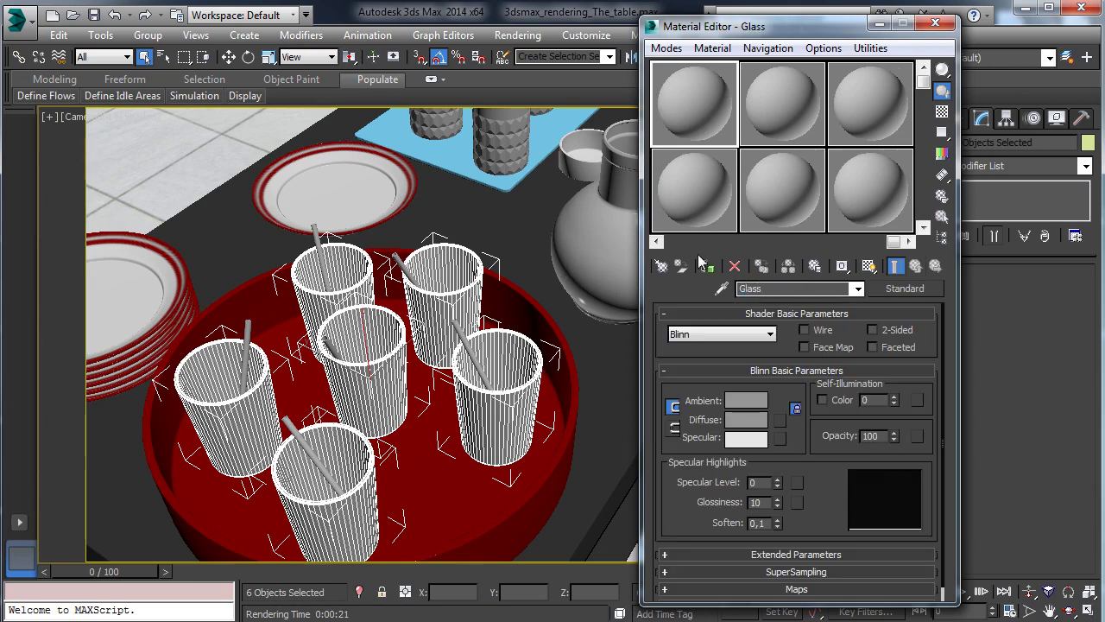
# - Change the Glass material's type to VRayMtl and assign it to the six selected glasses
pyautogui.click(919, 286)
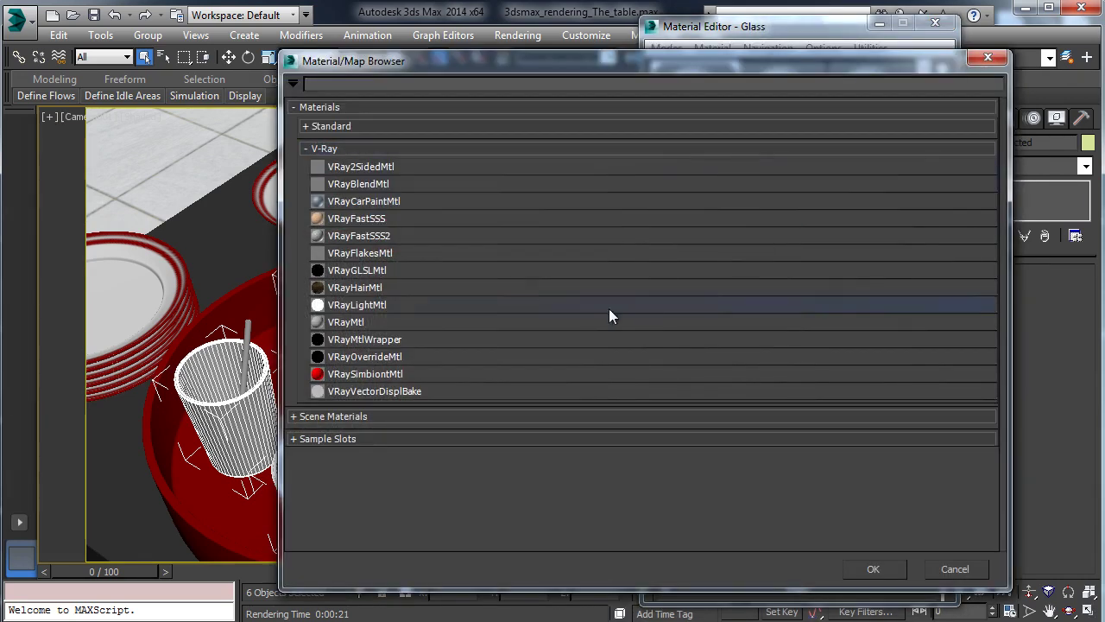
pyautogui.click(365, 321)
pyautogui.click(891, 571)
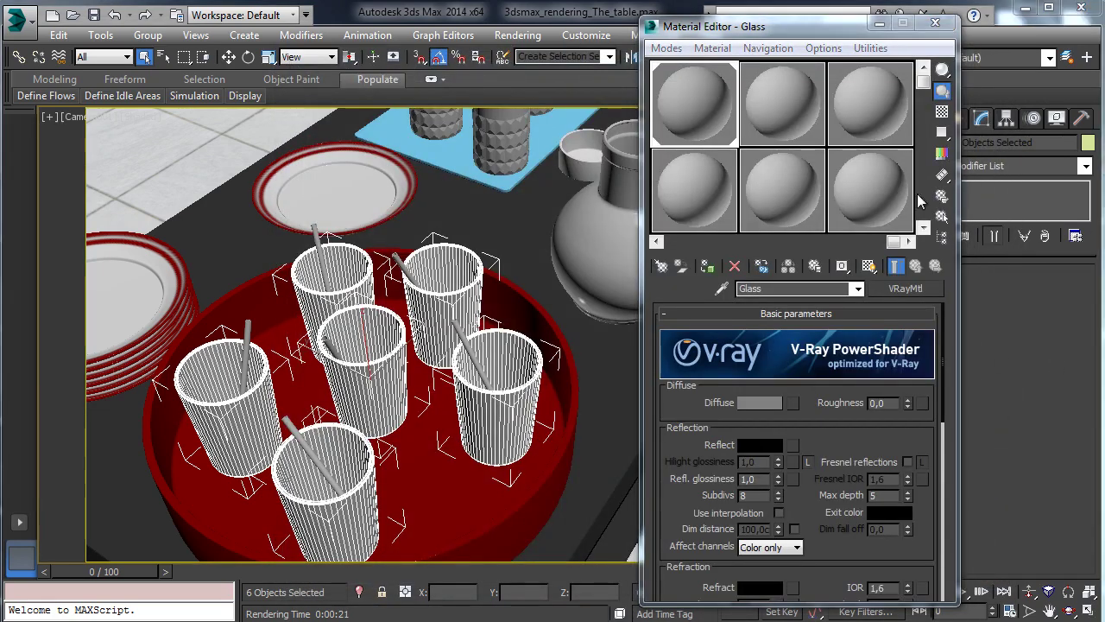
# - Set the diffuse colour of the Glass material to pure black
pyautogui.click(759, 402)
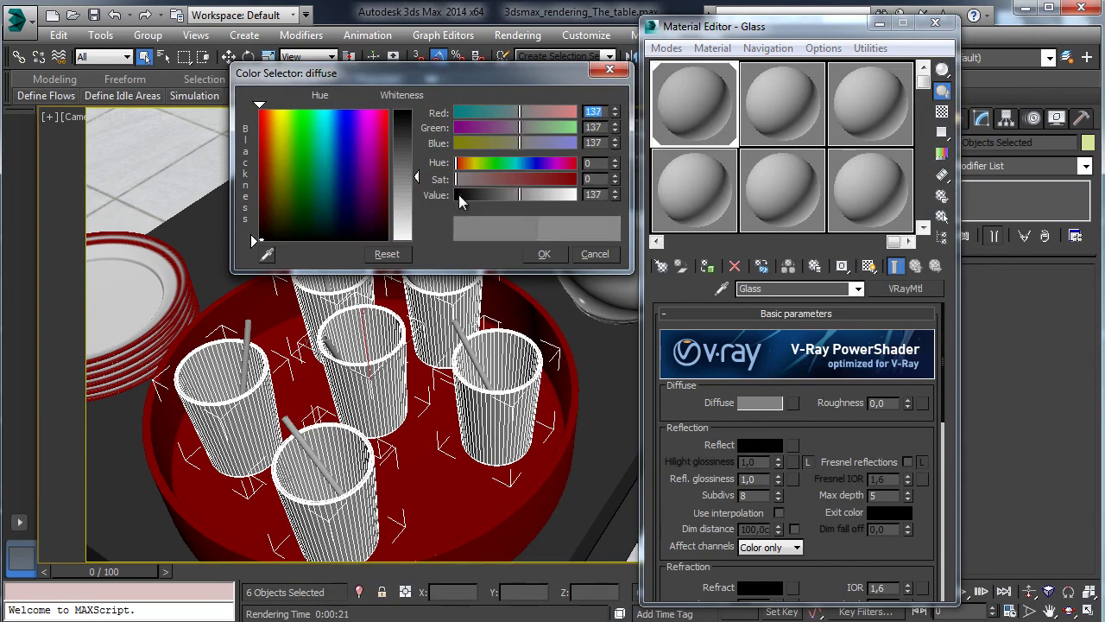
pyautogui.moveTo(460, 201); pyautogui.dragTo(450, 201)
pyautogui.click(543, 254)
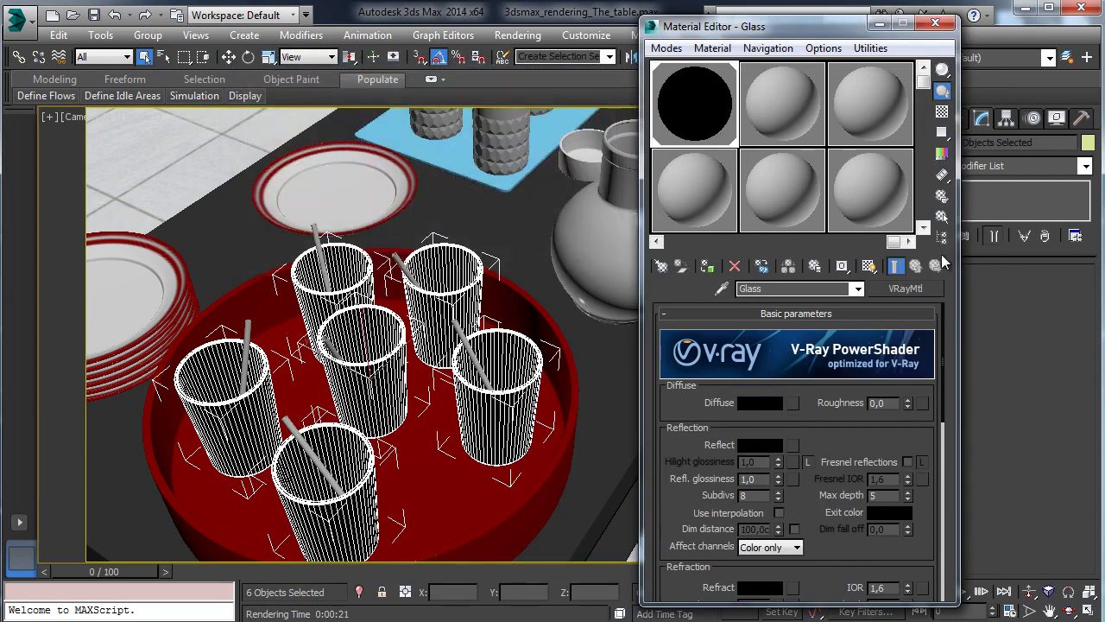
# - Enable Fresnel reflections on the Glass material and set its refraction IOR to 1.55
pyautogui.click(908, 461)
pyautogui.moveTo(906, 436); pyautogui.dragTo(905, 406)
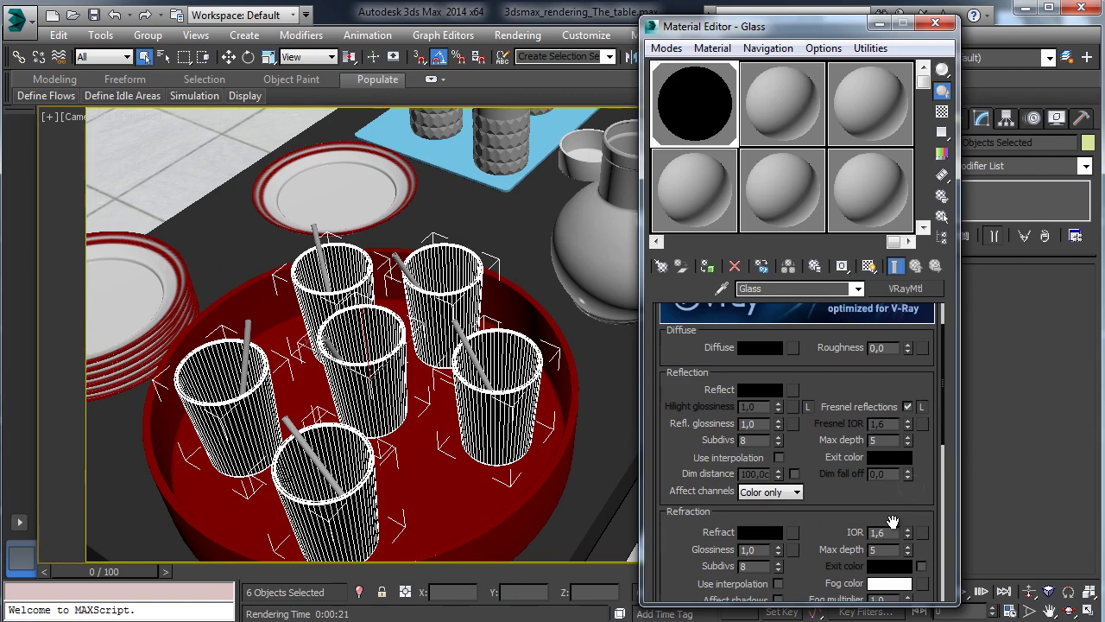
pyautogui.write('1,55')
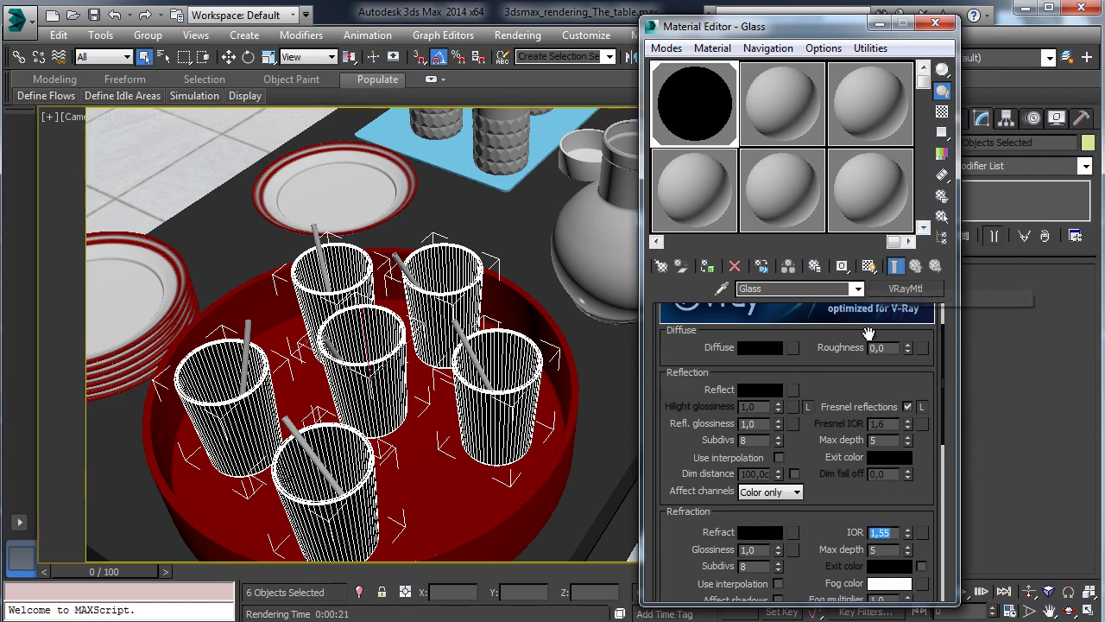
pyautogui.doubleClick(887, 440)
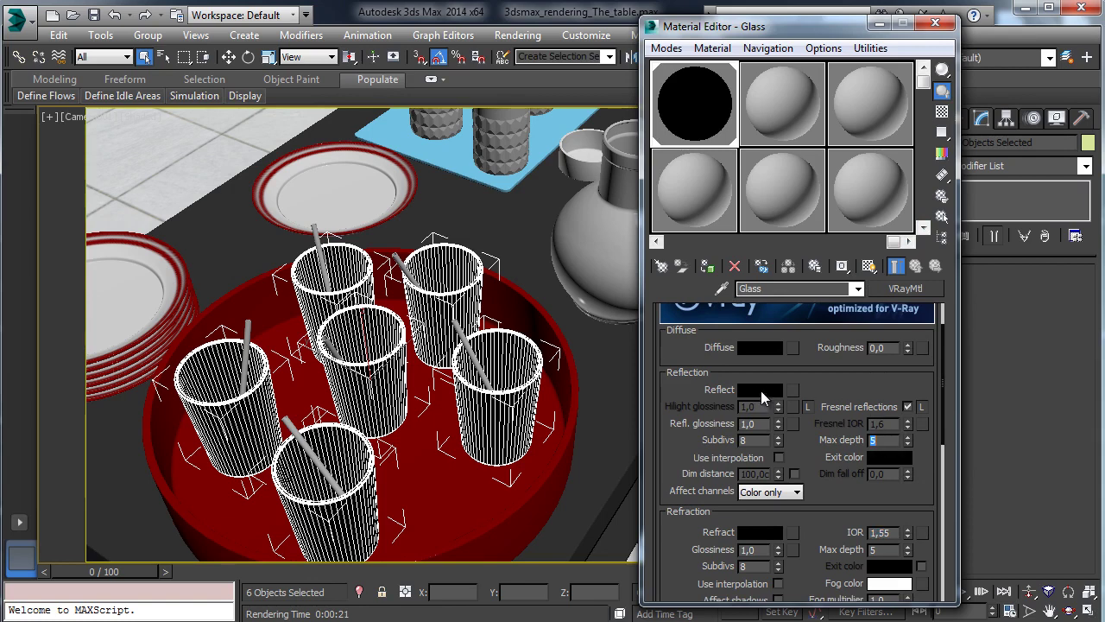
# - Set the reflection colour of the Glass material to white with a value of 255
pyautogui.click(760, 390)
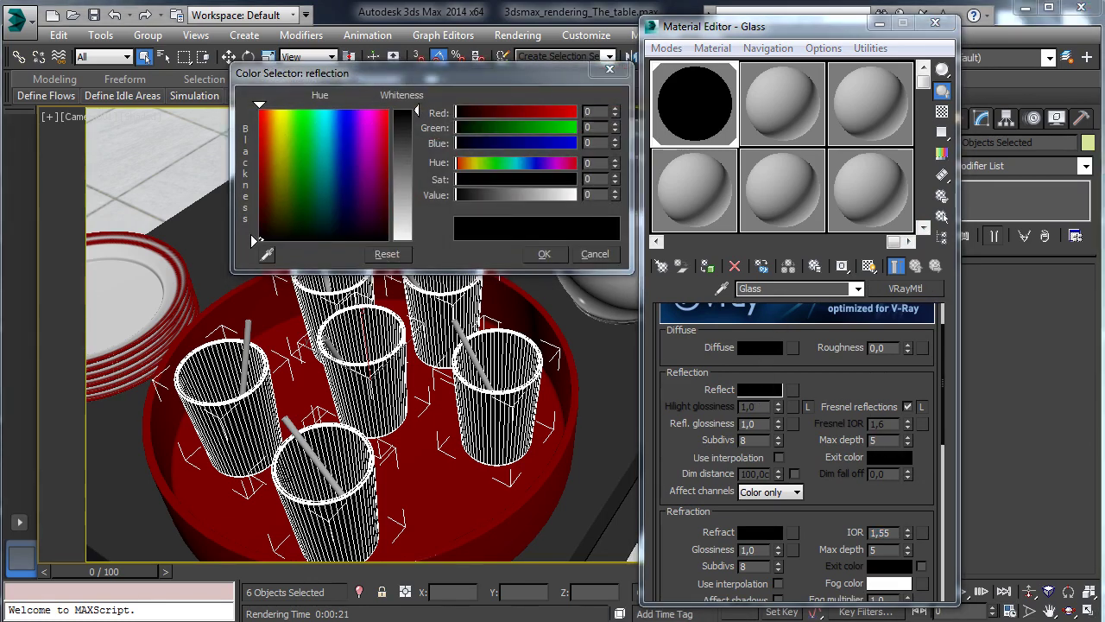
pyautogui.click(596, 195)
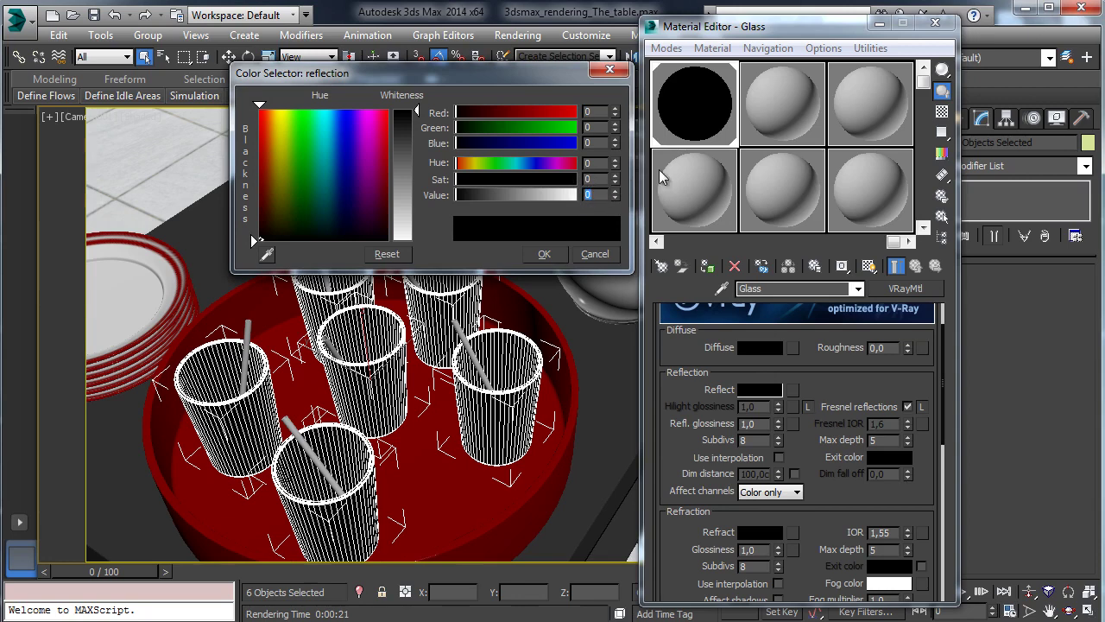
pyautogui.write('255')
pyautogui.press('Return')
pyautogui.click(544, 254)
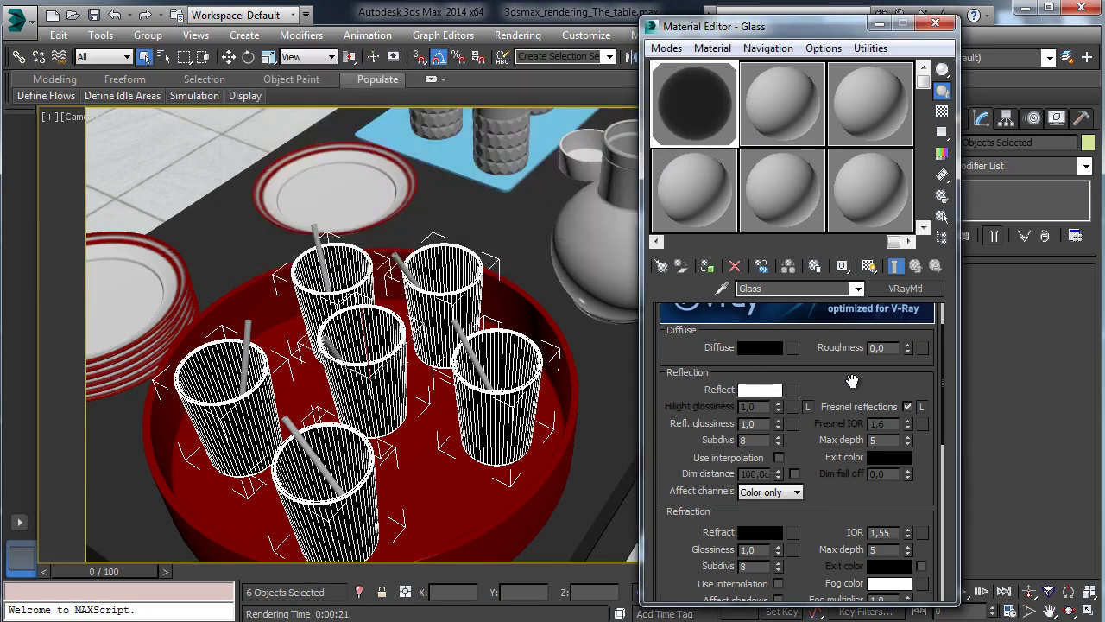
# - Set the refraction colour of the Glass material to white with a value of 255
pyautogui.moveTo(846, 353); pyautogui.dragTo(842, 296)
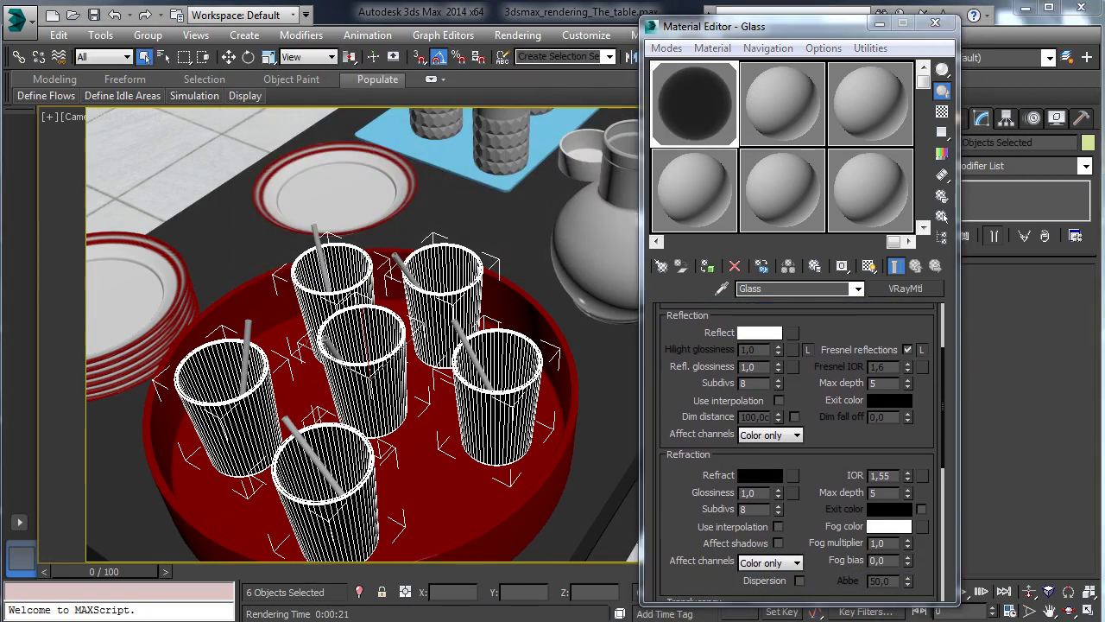
pyautogui.click(764, 475)
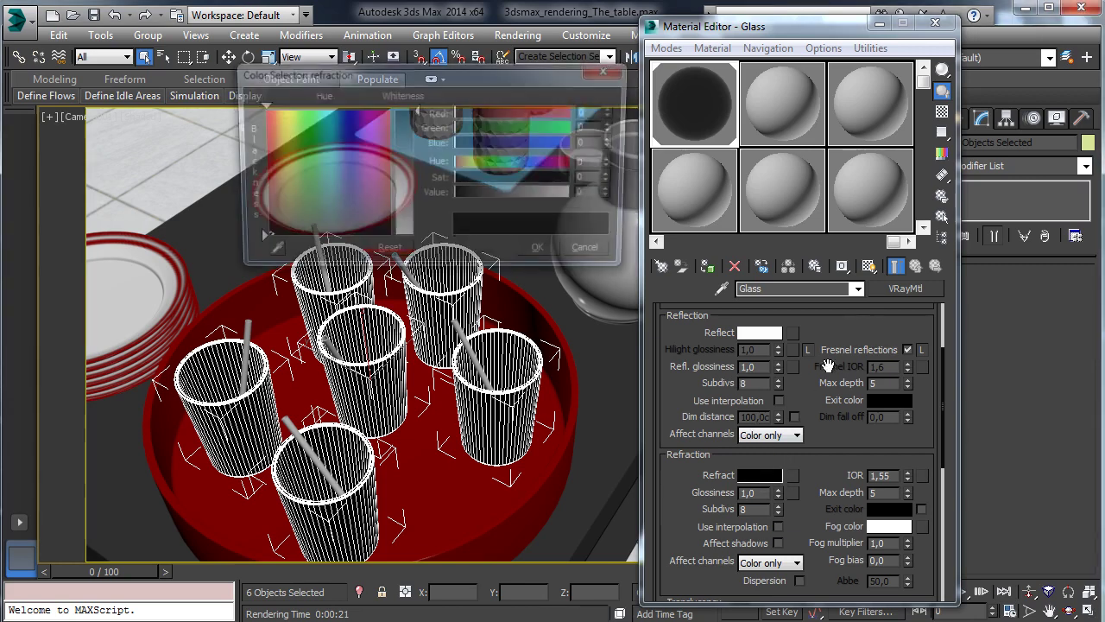
pyautogui.doubleClick(591, 196)
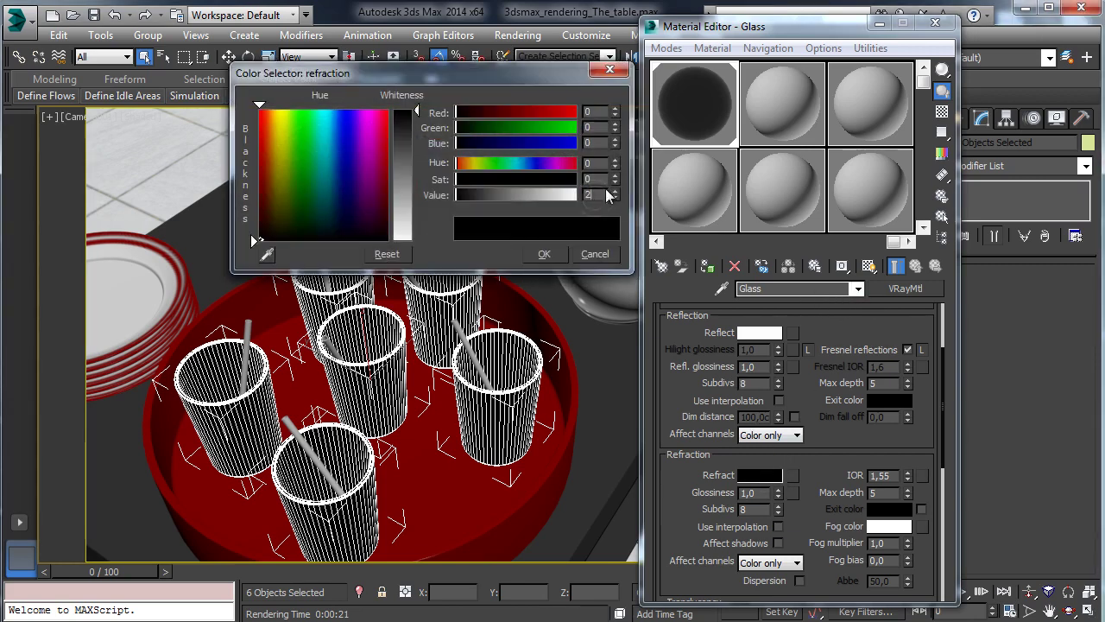
pyautogui.write('255')
pyautogui.press('Return')
pyautogui.click(544, 253)
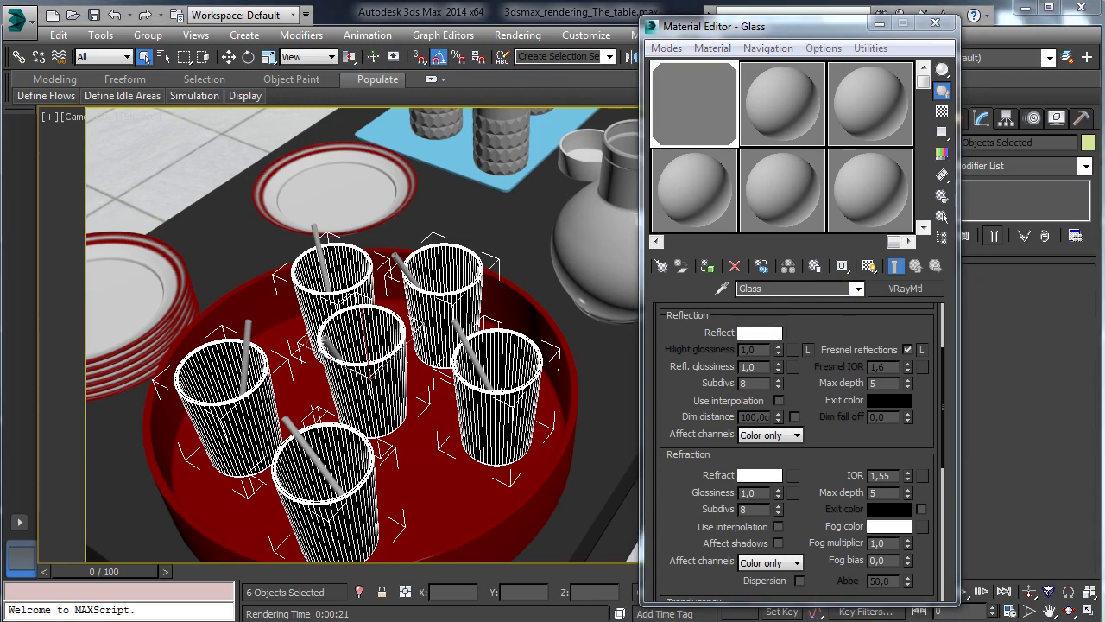
# - Test render a region around the glasses on the tray in the V-Ray frame buffer
pyautogui.hotkey('shift', 'q')
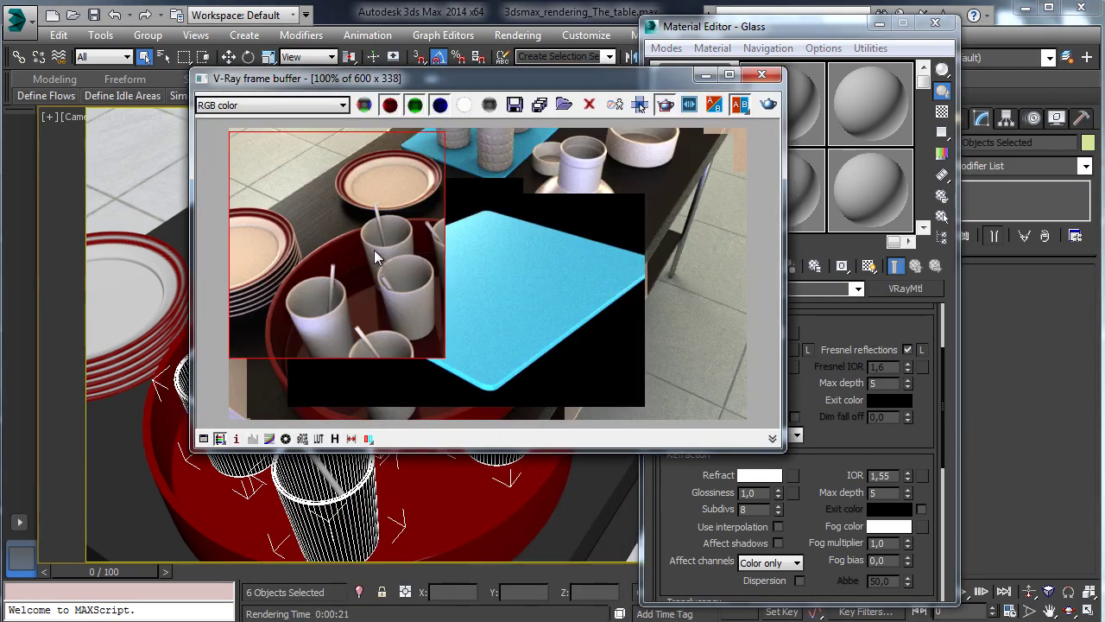
pyautogui.click(768, 105)
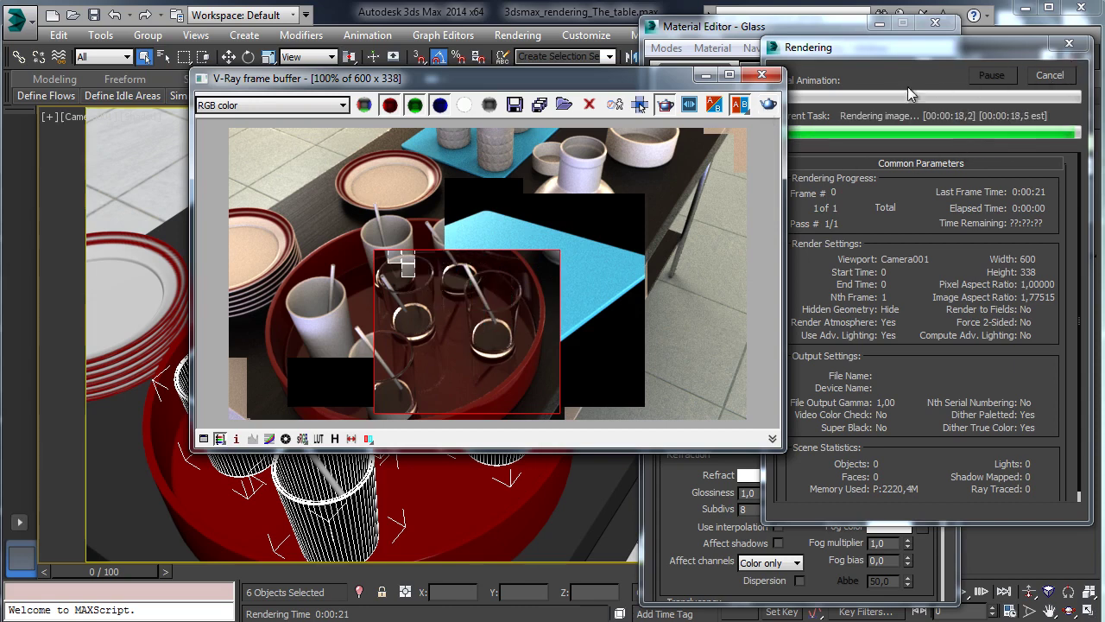
pyautogui.click(706, 74)
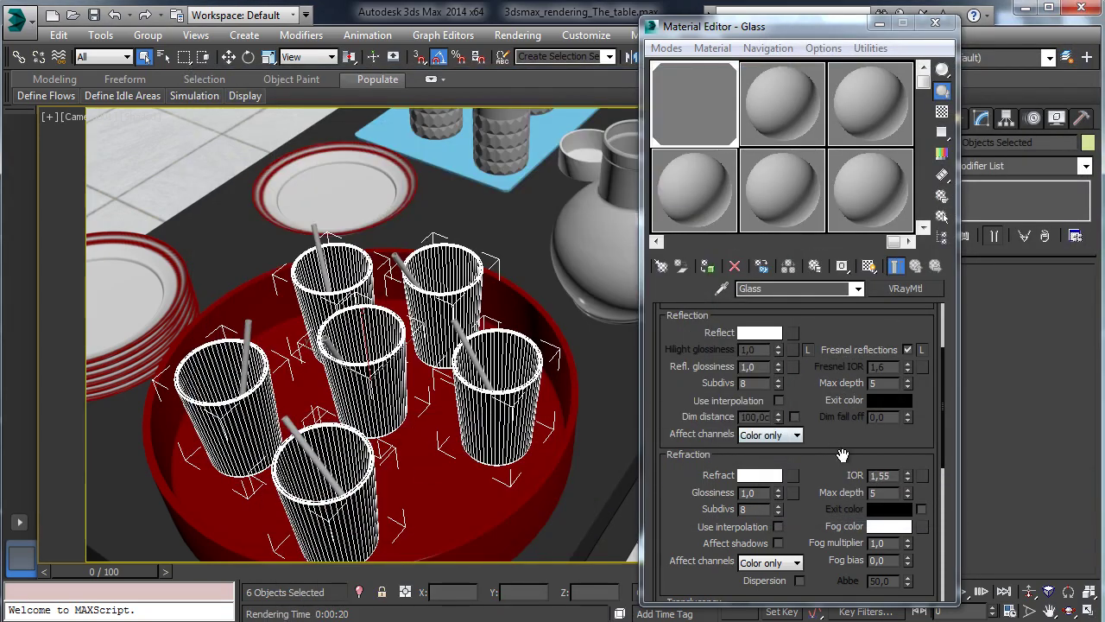
# - Enable Affect shadows in the refraction settings of the Glass material
pyautogui.moveTo(842, 455); pyautogui.dragTo(831, 411)
pyautogui.click(778, 499)
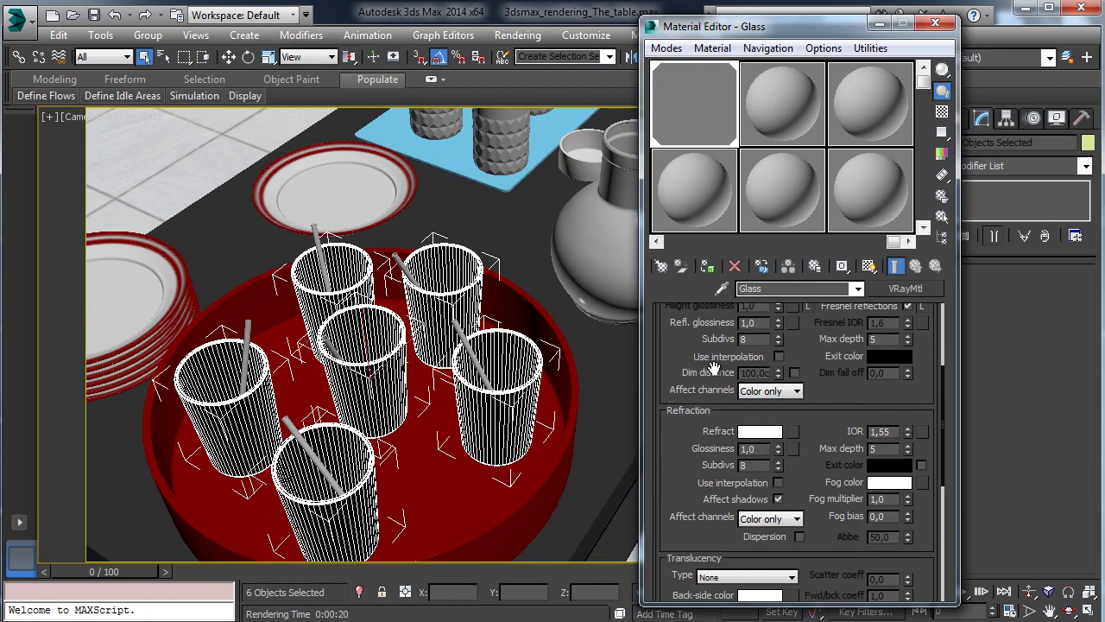
# - Set the Glass material's reflection glossiness to 0,96 and highlight glossiness to 0,75, and show a checkered background behind its preview
pyautogui.moveTo(803, 350); pyautogui.dragTo(772, 495)
pyautogui.doubleClick(751, 479)
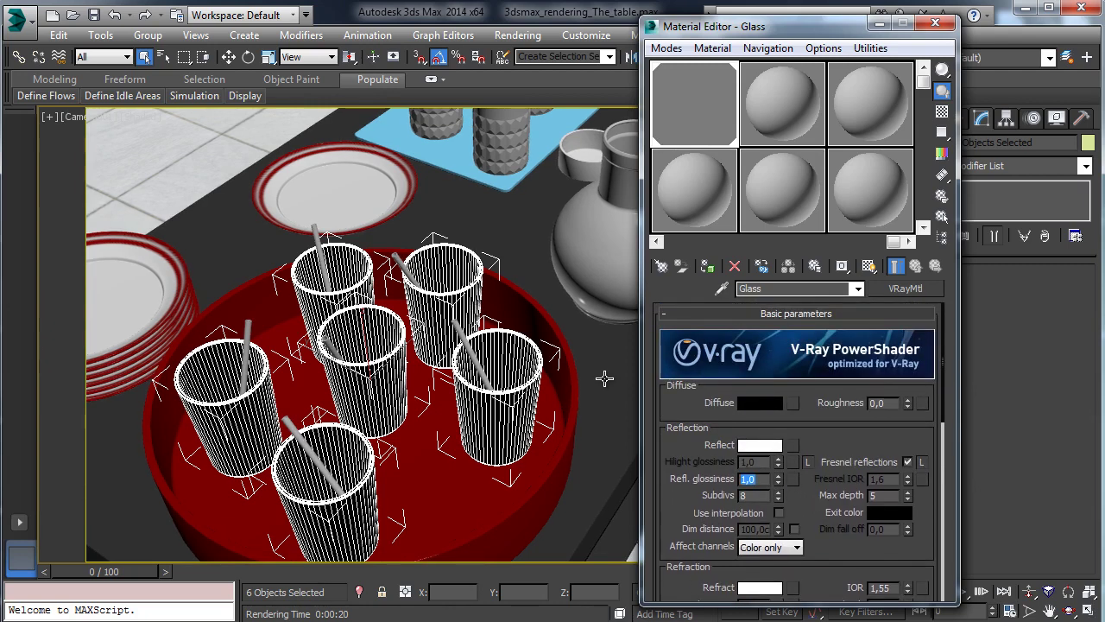
pyautogui.write('0')
pyautogui.click(762, 462)
pyautogui.doubleClick(762, 463)
pyautogui.write('0')
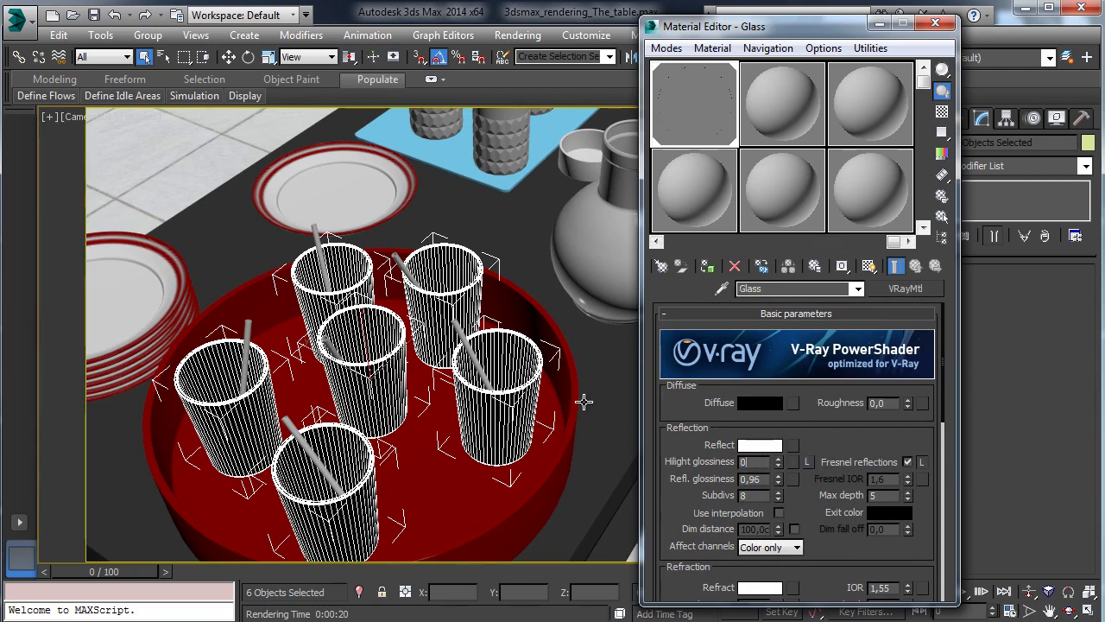
pyautogui.press('Return')
pyautogui.click(942, 114)
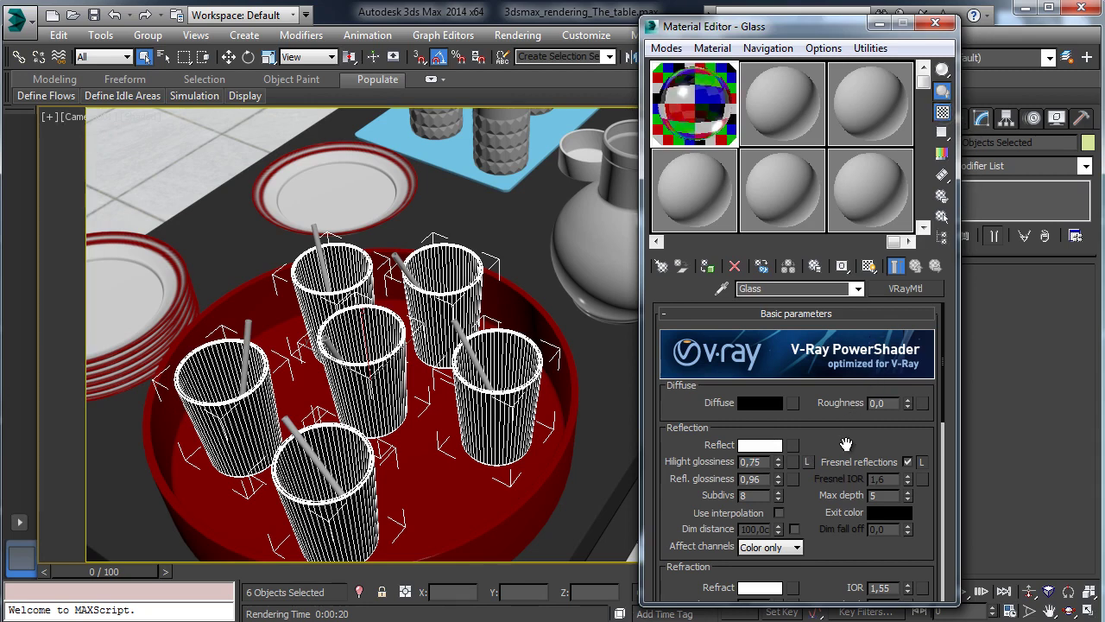
pyautogui.moveTo(847, 443); pyautogui.dragTo(855, 384)
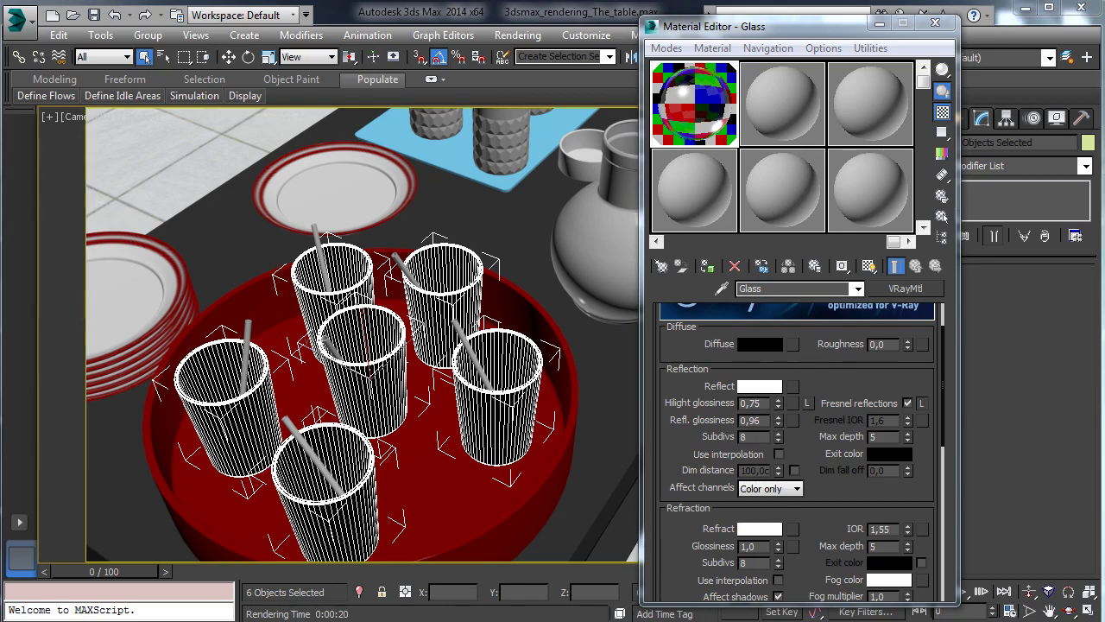
# - Test render a smaller region over the middle and right-hand glasses on the tray
pyautogui.hotkey('shift', 'q')
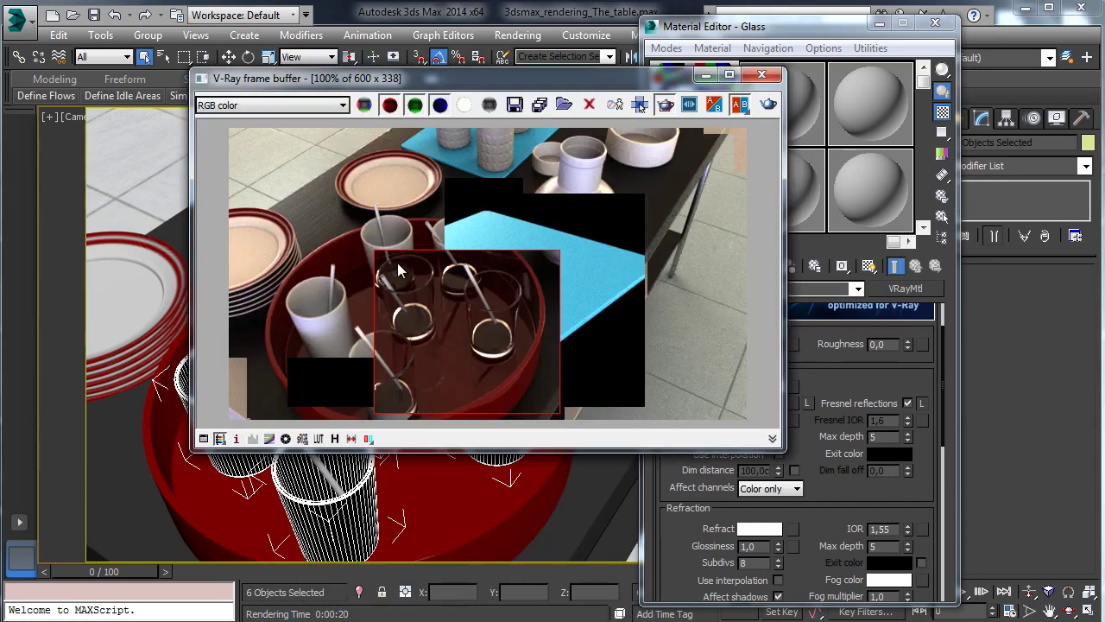
pyautogui.moveTo(398, 263); pyautogui.dragTo(519, 380)
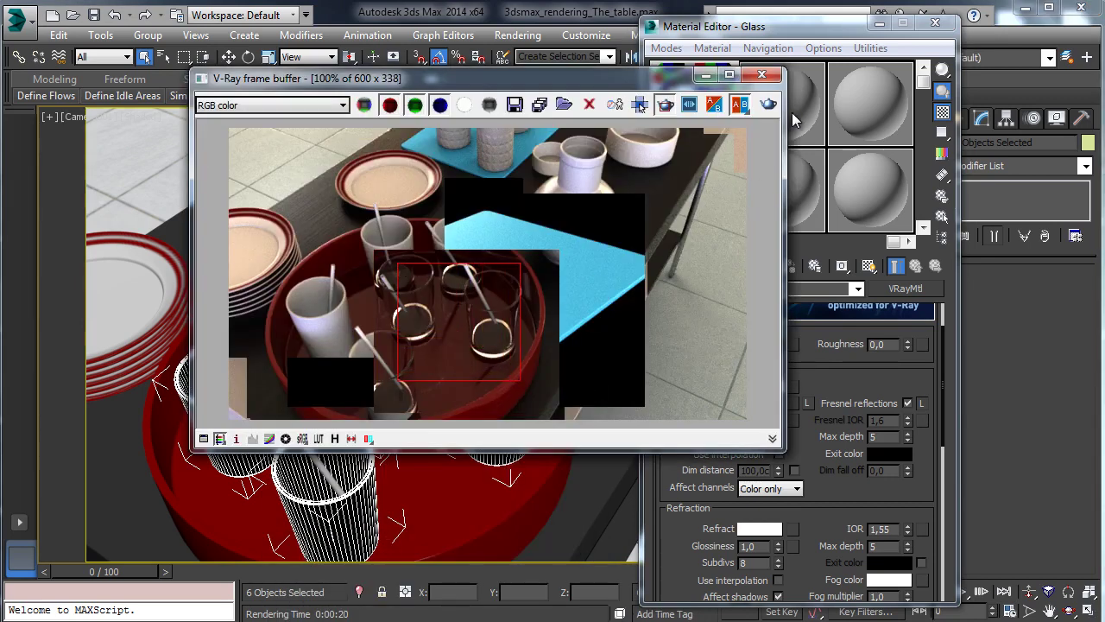
pyautogui.click(768, 104)
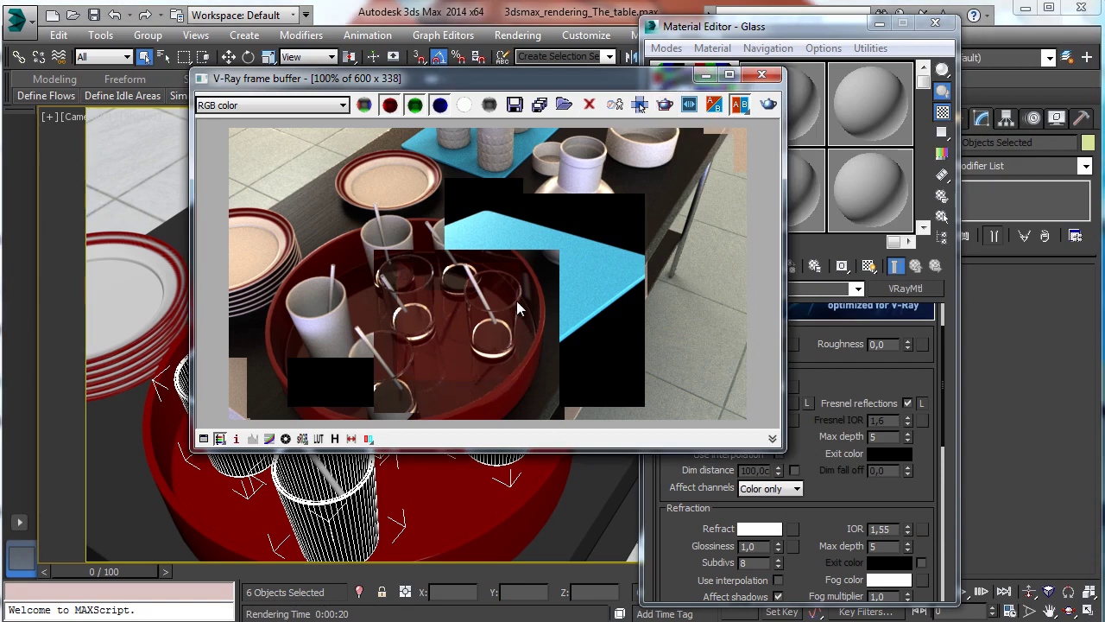
pyautogui.click(762, 74)
# - Set the Max depth of both reflection and refraction to 15 on the Glass material
pyautogui.scroll(-2, 874, 380)
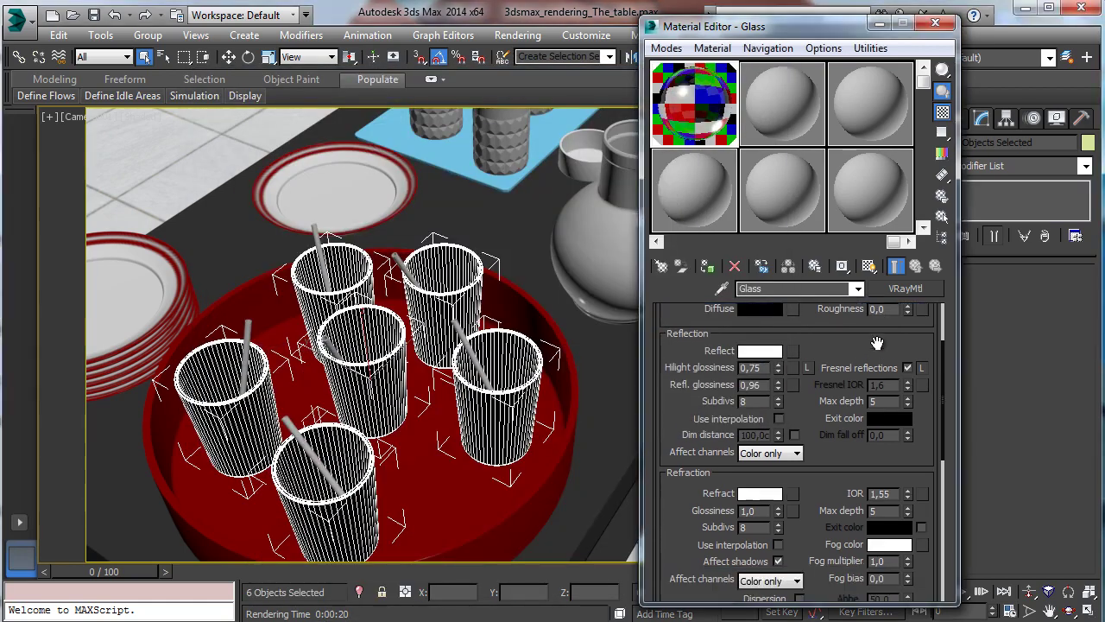
pyautogui.doubleClick(890, 384)
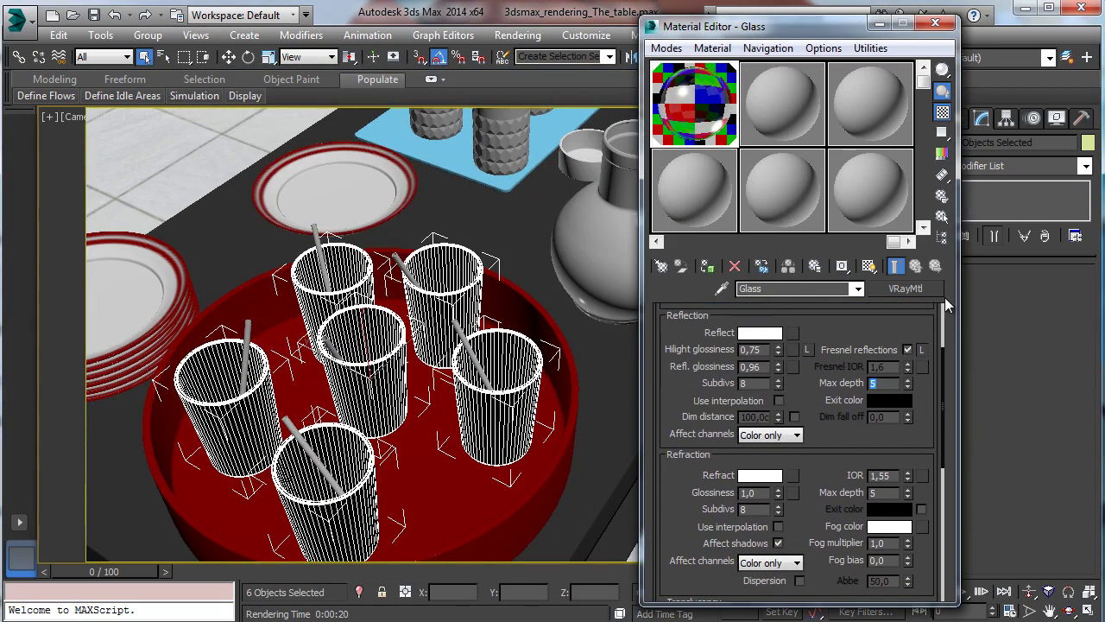
pyautogui.doubleClick(878, 492)
pyautogui.write('15')
pyautogui.press('Return')
# - Set the Glass material's refraction fog colour to red 168, green 186 and blue 198
pyautogui.moveTo(875, 447); pyautogui.dragTo(875, 417)
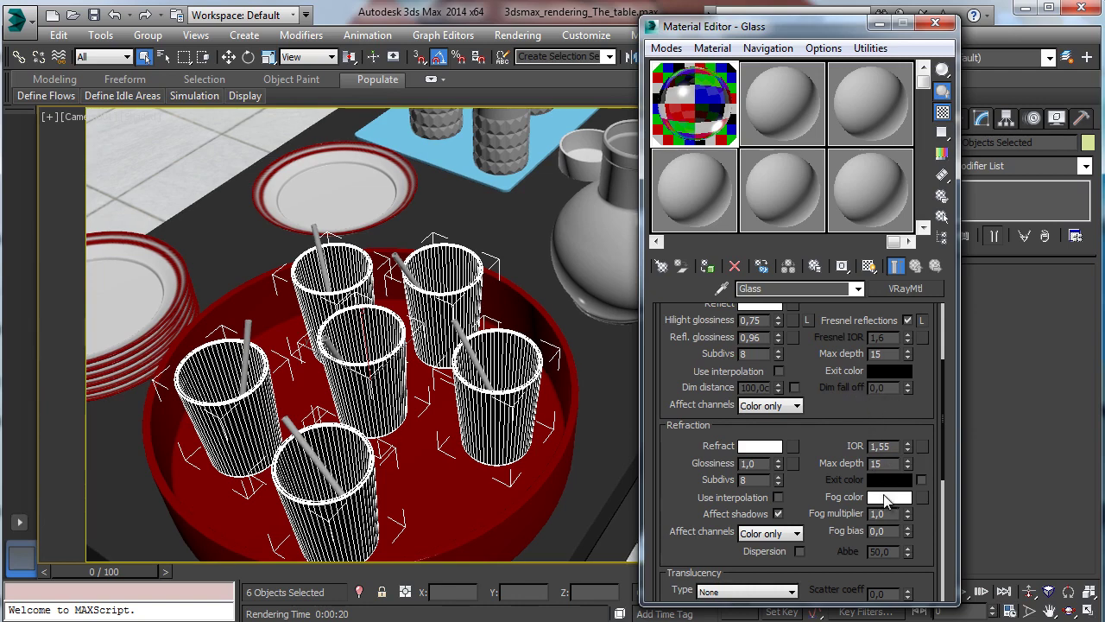
pyautogui.click(891, 498)
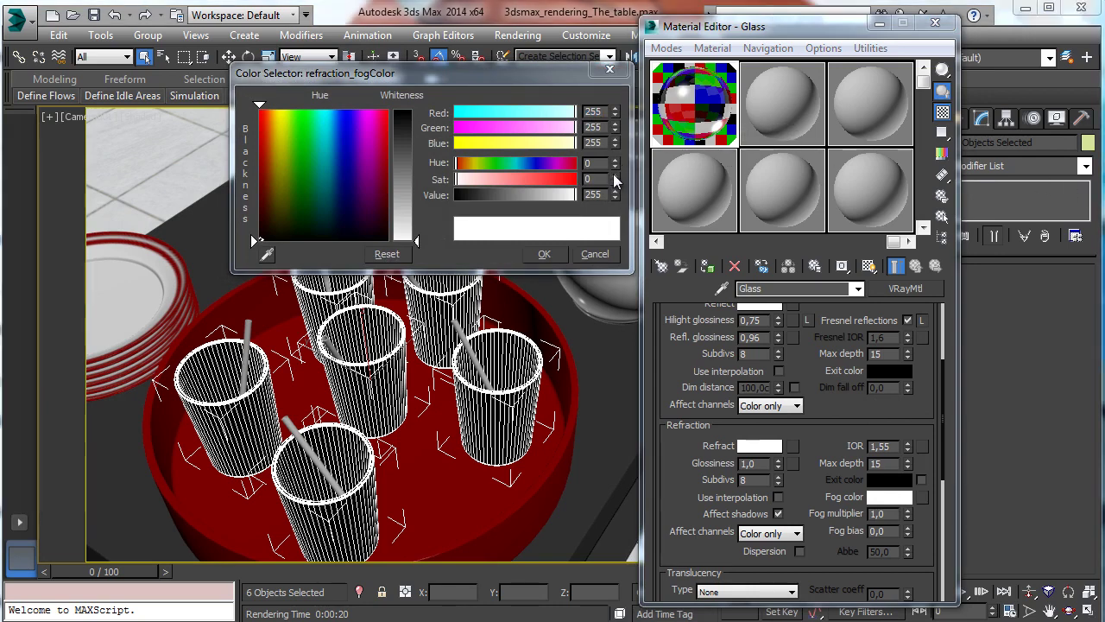
pyautogui.click(600, 111)
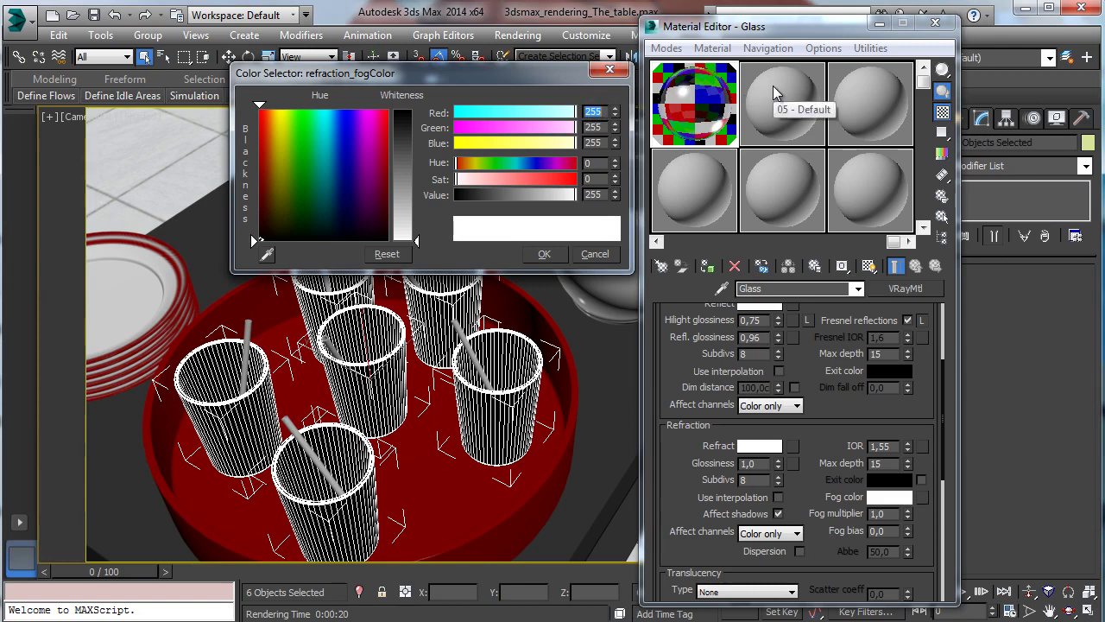
pyautogui.write('168')
pyautogui.press('Tab')
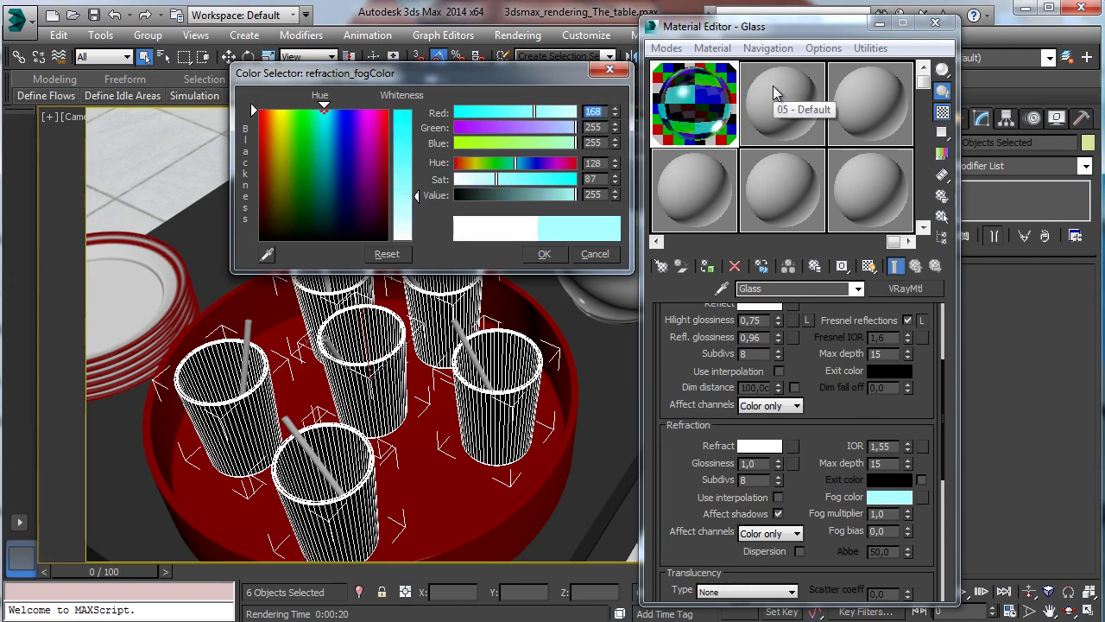
pyautogui.write('186')
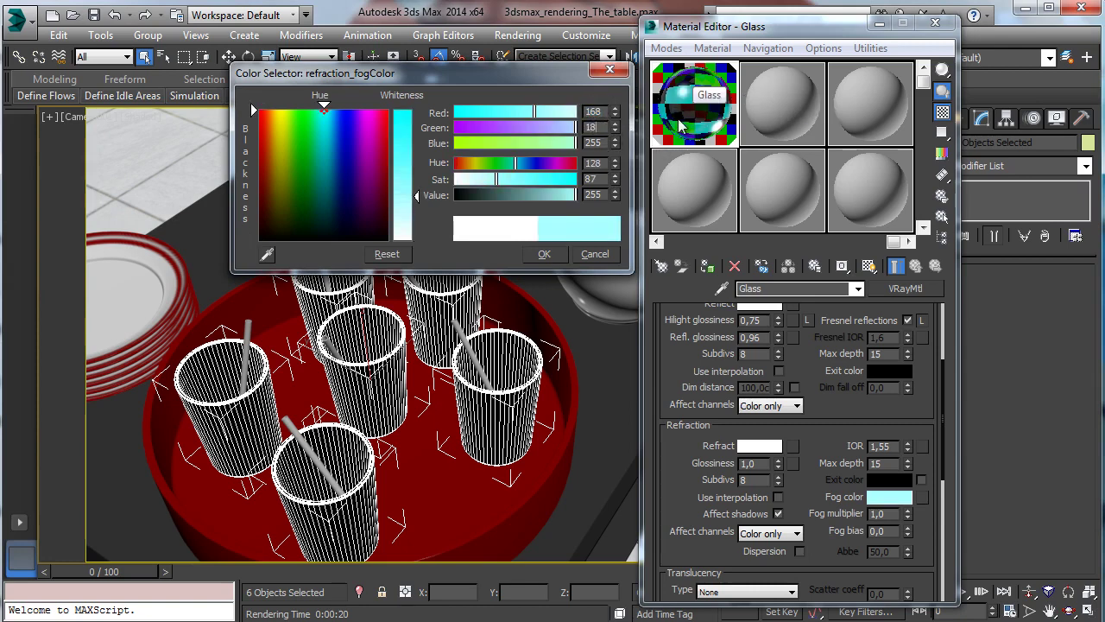
pyautogui.press('Return')
pyautogui.click(591, 142)
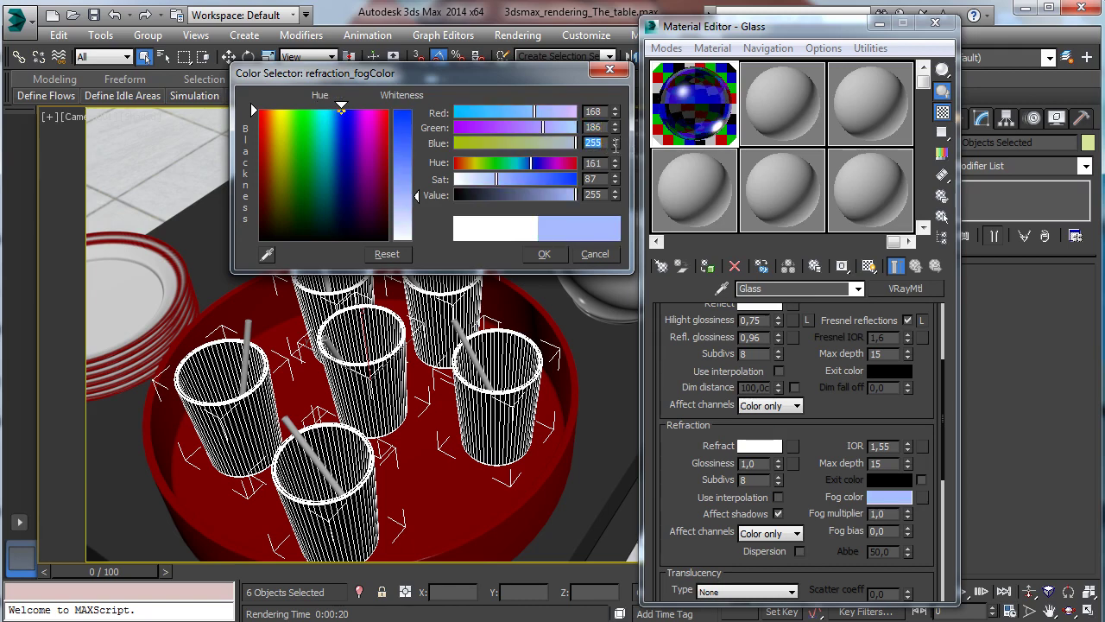
pyautogui.write('198')
pyautogui.press('Return')
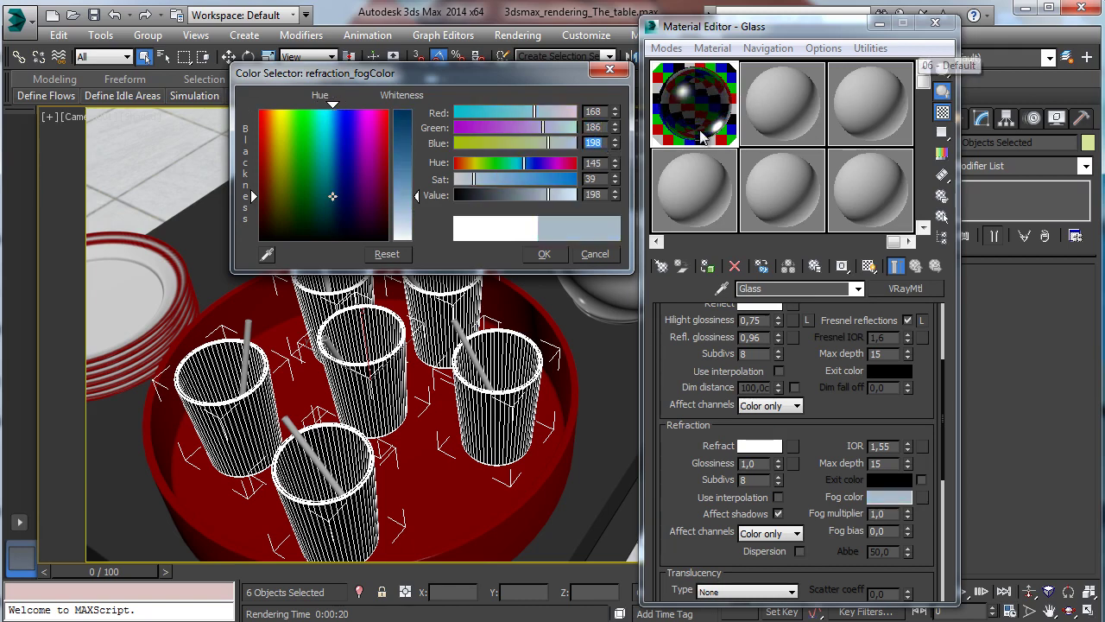
pyautogui.click(545, 253)
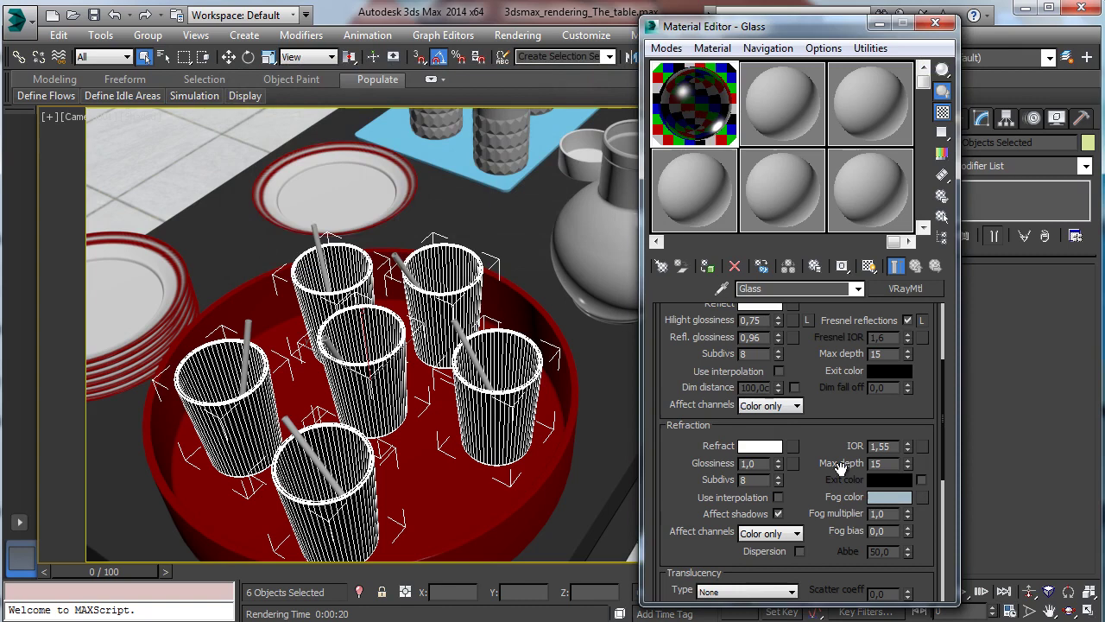
# - Set the Glass material's fog multiplier to 0,15 and close the Material Editor
pyautogui.doubleClick(890, 514)
pyautogui.write('0,15')
pyautogui.press('Return')
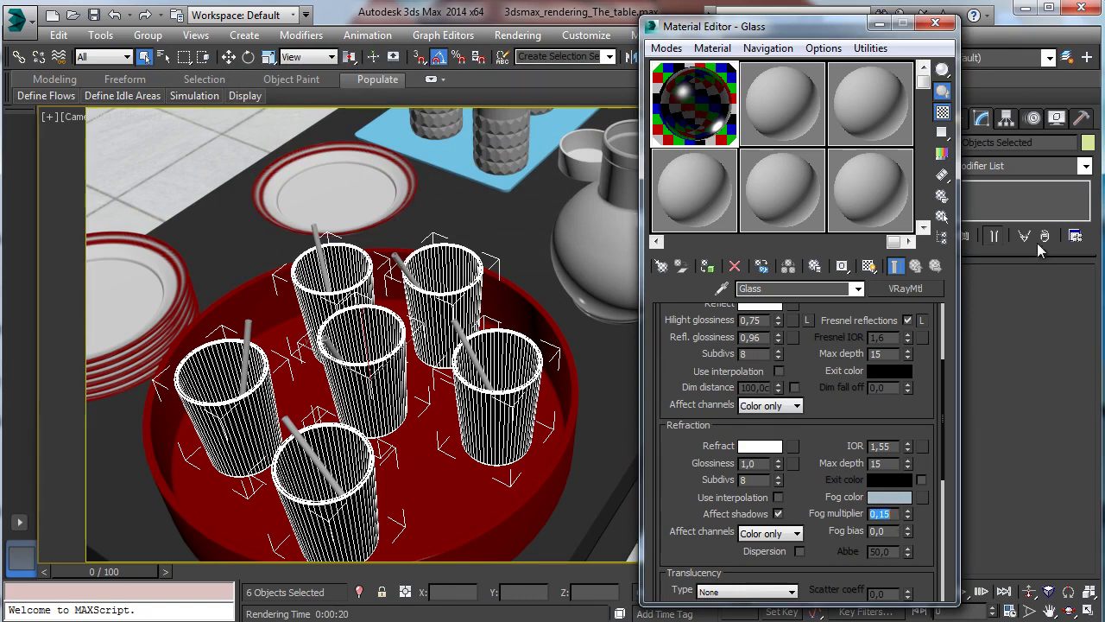
pyautogui.click(935, 23)
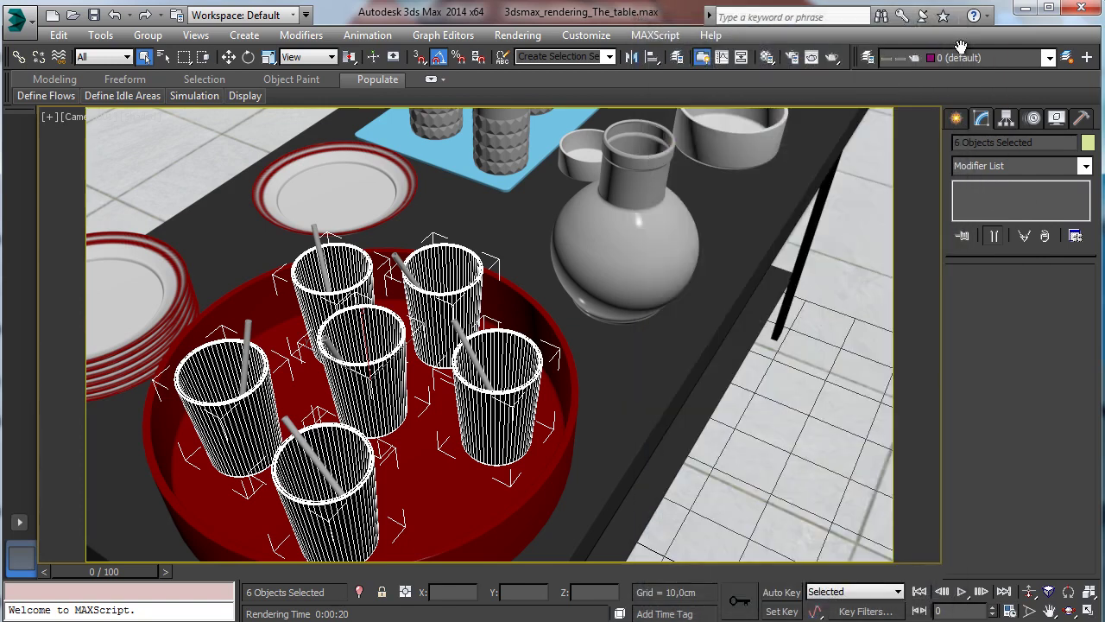
# - Test render the glasses with the fog settings and enlarge the render region over the tray
pyautogui.click(832, 58)
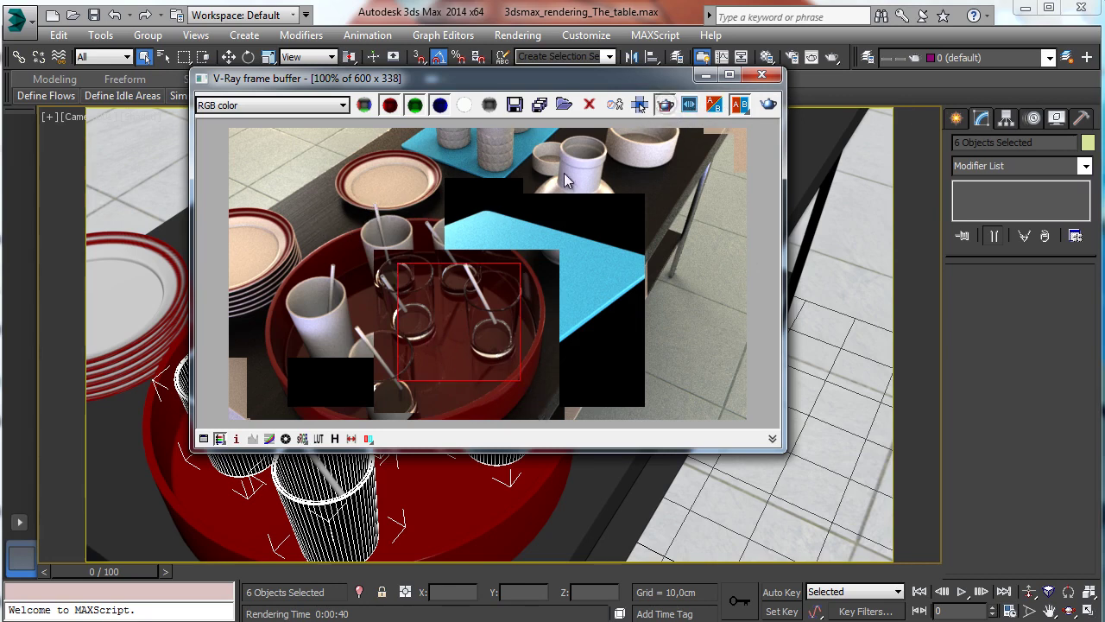
pyautogui.moveTo(344, 214); pyautogui.dragTo(515, 417)
pyautogui.click(761, 75)
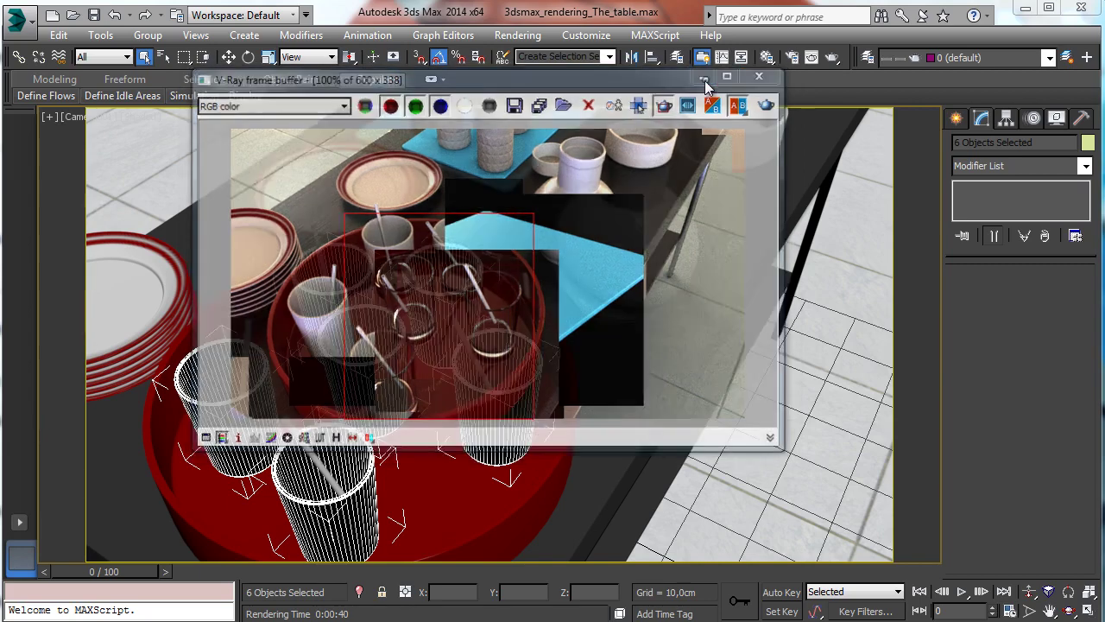
# - Select all six straws in the drinking glasses
pyautogui.click(393, 258)
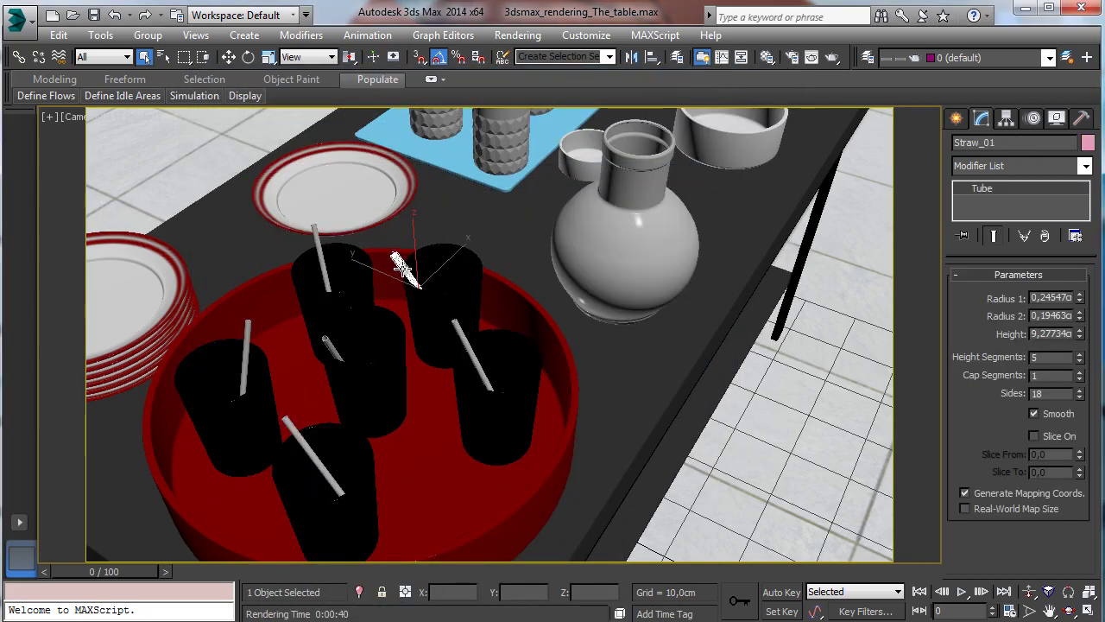
pyautogui.keyDown('ctrl'); pyautogui.click(315, 248); pyautogui.keyUp('ctrl')
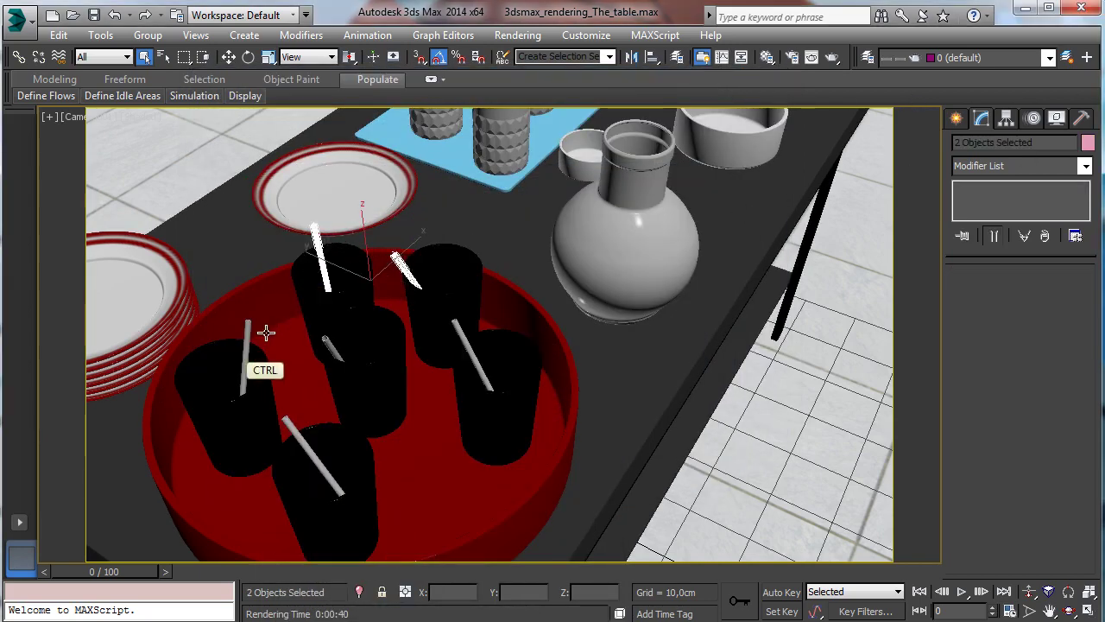
pyautogui.keyDown('ctrl'); pyautogui.click(246, 339); pyautogui.keyUp('ctrl')
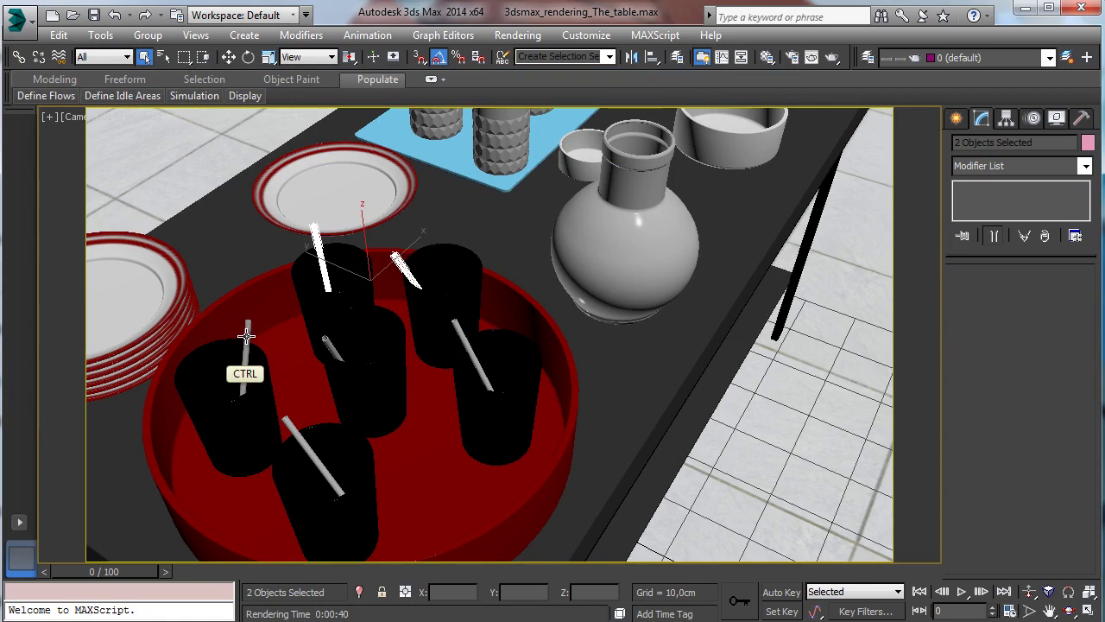
pyautogui.keyDown('ctrl'); pyautogui.click(309, 449); pyautogui.keyUp('ctrl')
pyautogui.keyDown('ctrl'); pyautogui.click(333, 350); pyautogui.keyUp('ctrl')
pyautogui.keyDown('ctrl'); pyautogui.click(460, 349); pyautogui.keyUp('ctrl')
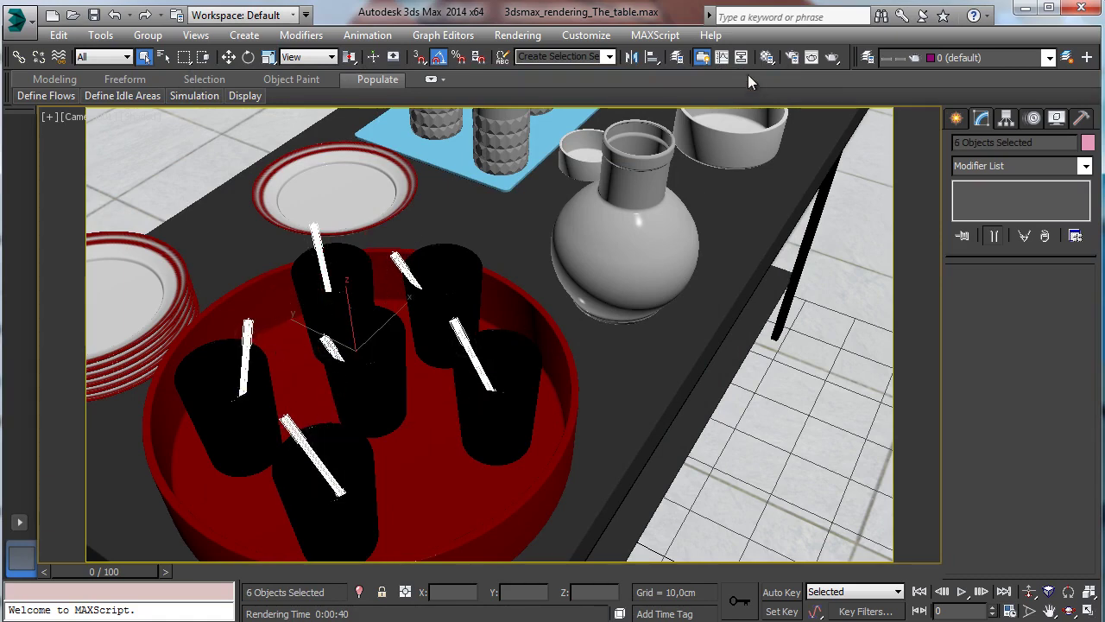
# - Create a V-Ray material named Black plastic in an empty slot and assign it to the selected straws
pyautogui.click(767, 57)
pyautogui.click(779, 191)
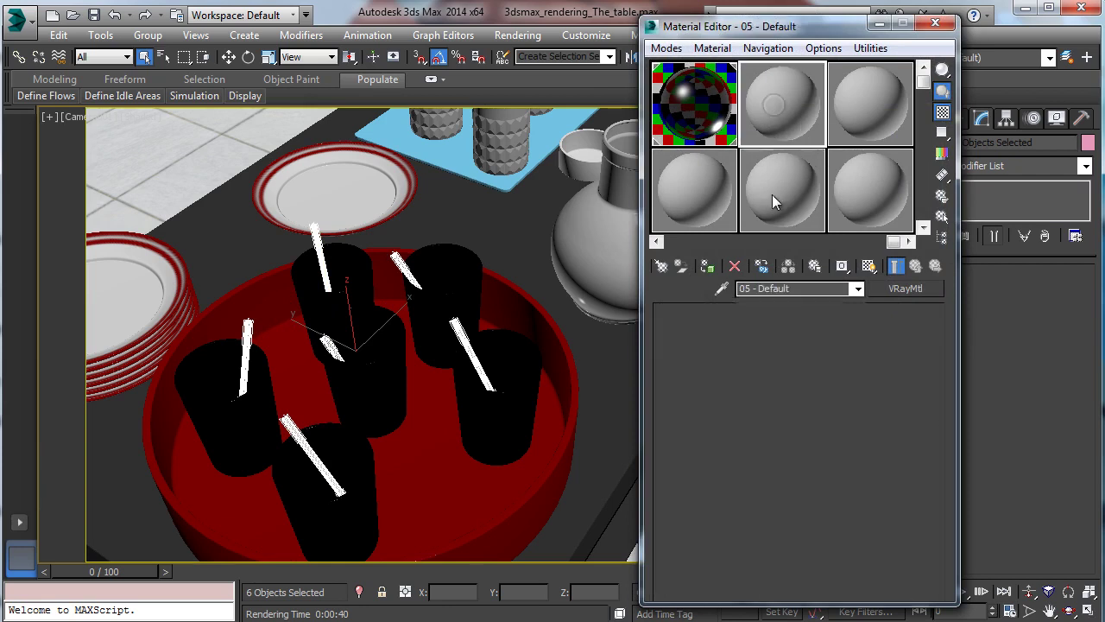
pyautogui.write('B')
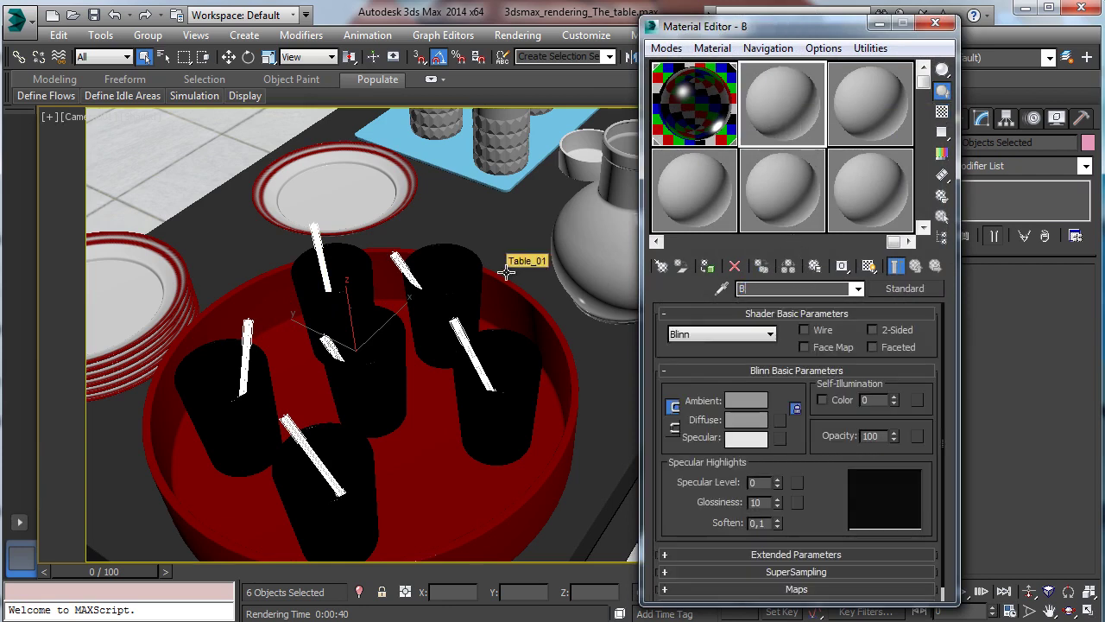
pyautogui.write('lack plastic')
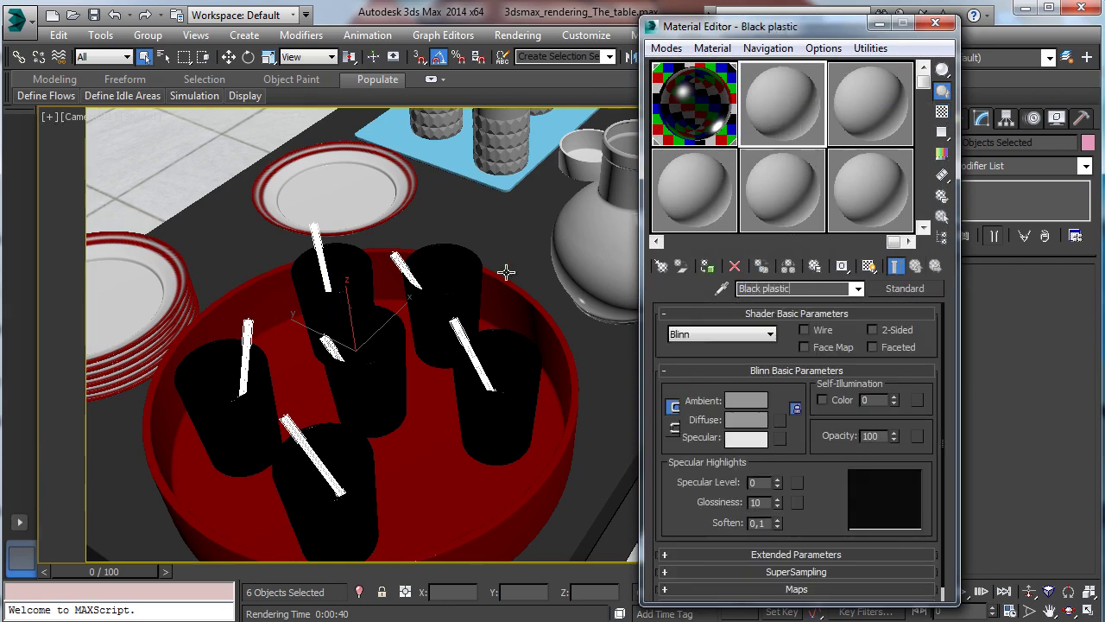
pyautogui.click(707, 266)
pyautogui.click(907, 288)
pyautogui.doubleClick(350, 322)
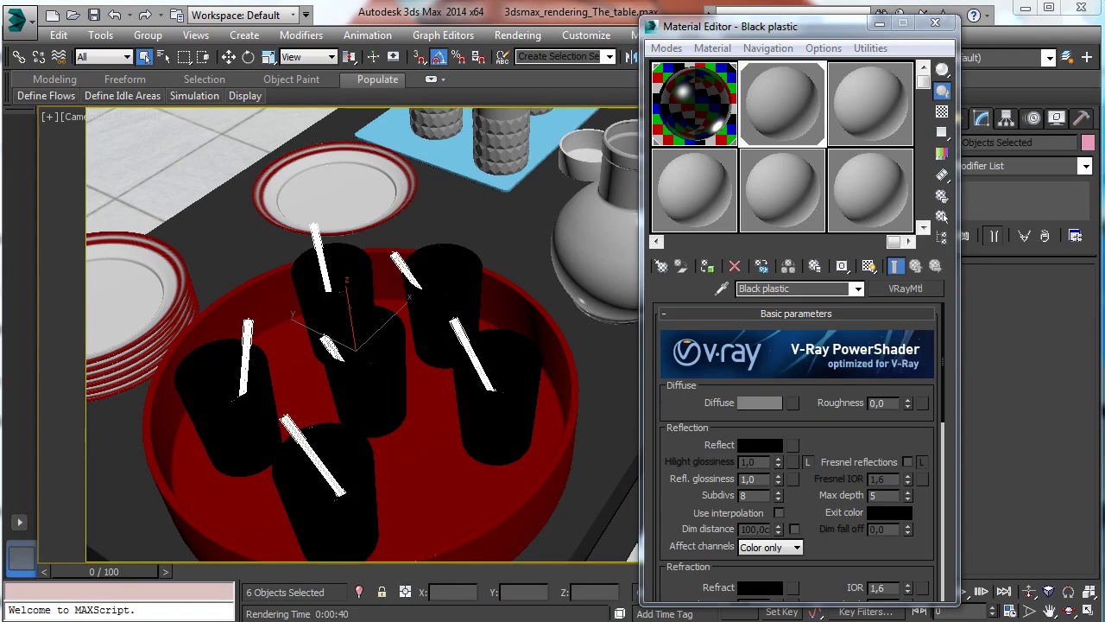
# - Set the Black plastic material's diffuse colour to red 4, green 3 and blue 3
pyautogui.click(760, 403)
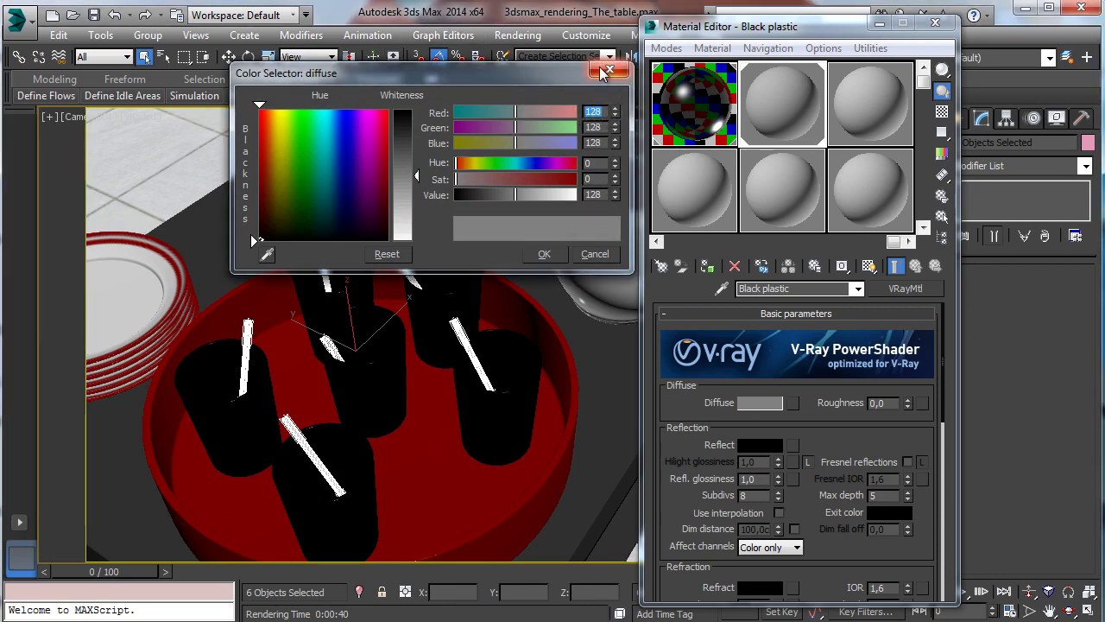
pyautogui.write('4')
pyautogui.press('Tab')
pyautogui.write('3')
pyautogui.press('Tab')
pyautogui.write('3')
pyautogui.press('Tab')
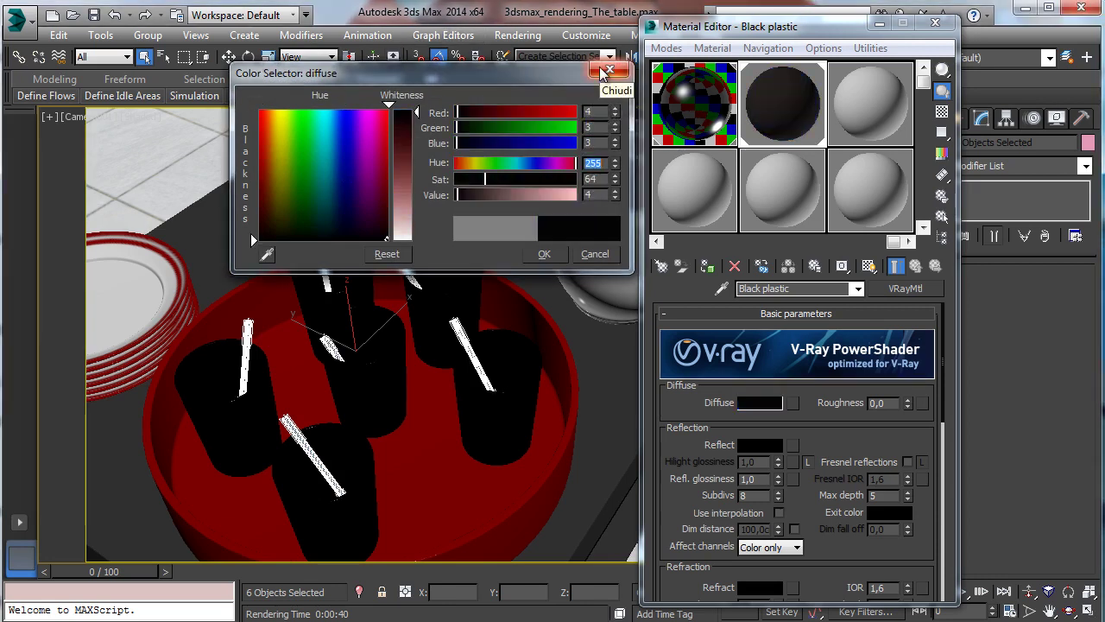
pyautogui.click(557, 253)
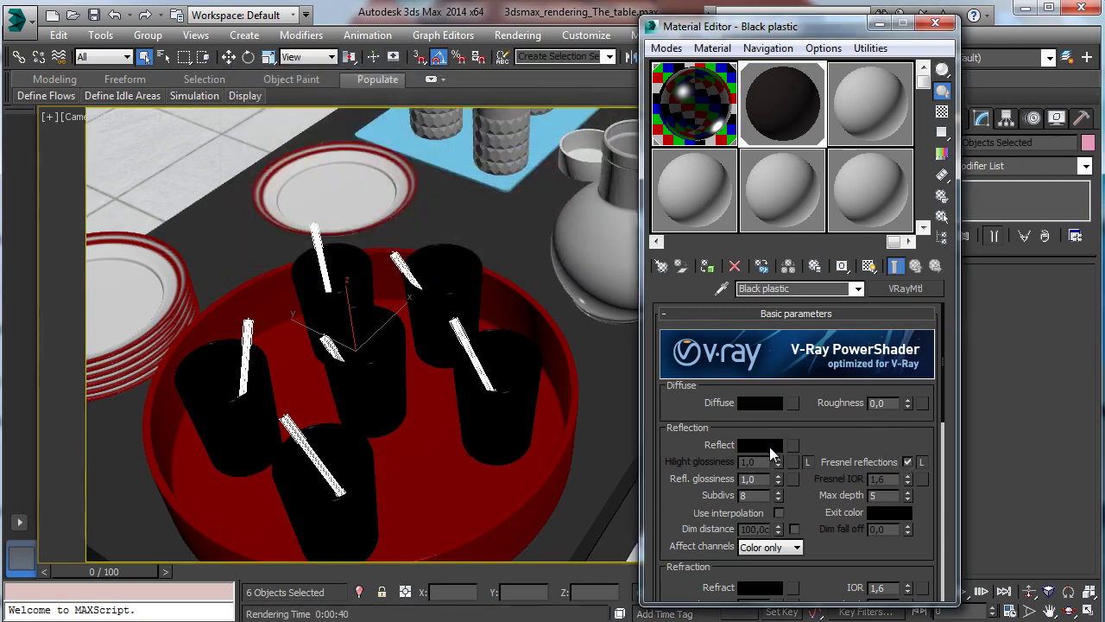
# - Set the Black plastic material's reflection colour to pure white (255) with Fresnel reflections enabled
pyautogui.click(767, 445)
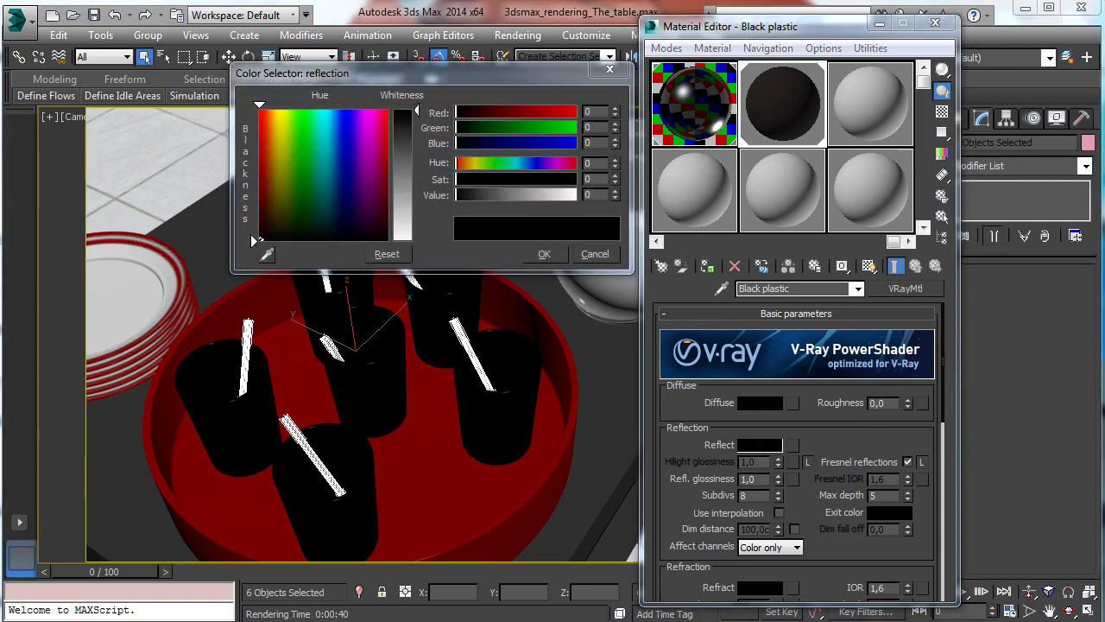
pyautogui.moveTo(496, 197); pyautogui.dragTo(576, 195)
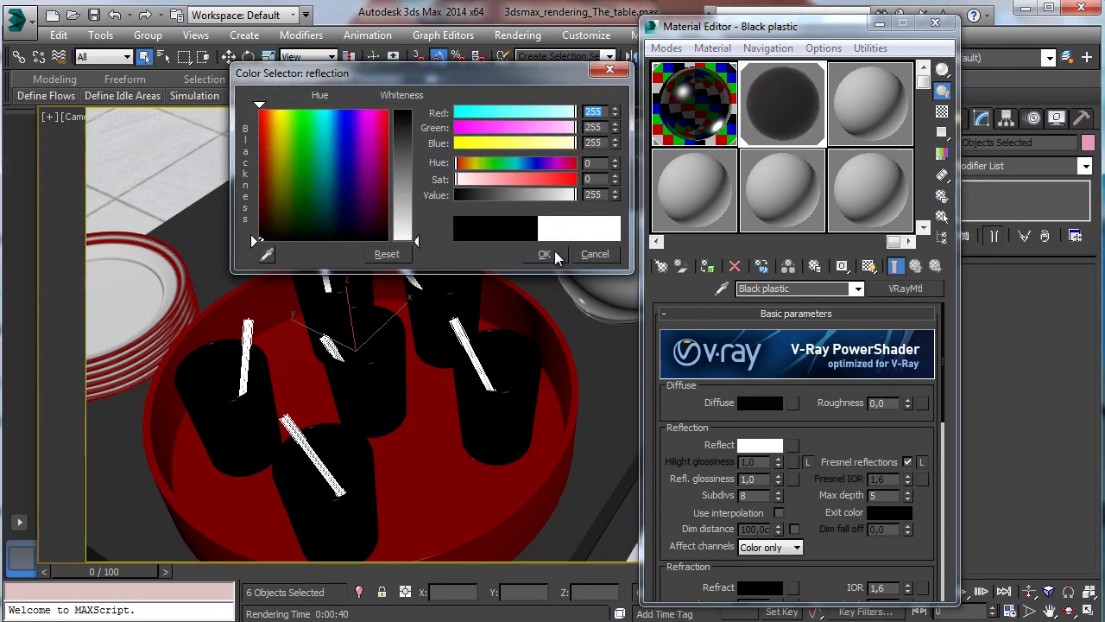
pyautogui.click(546, 254)
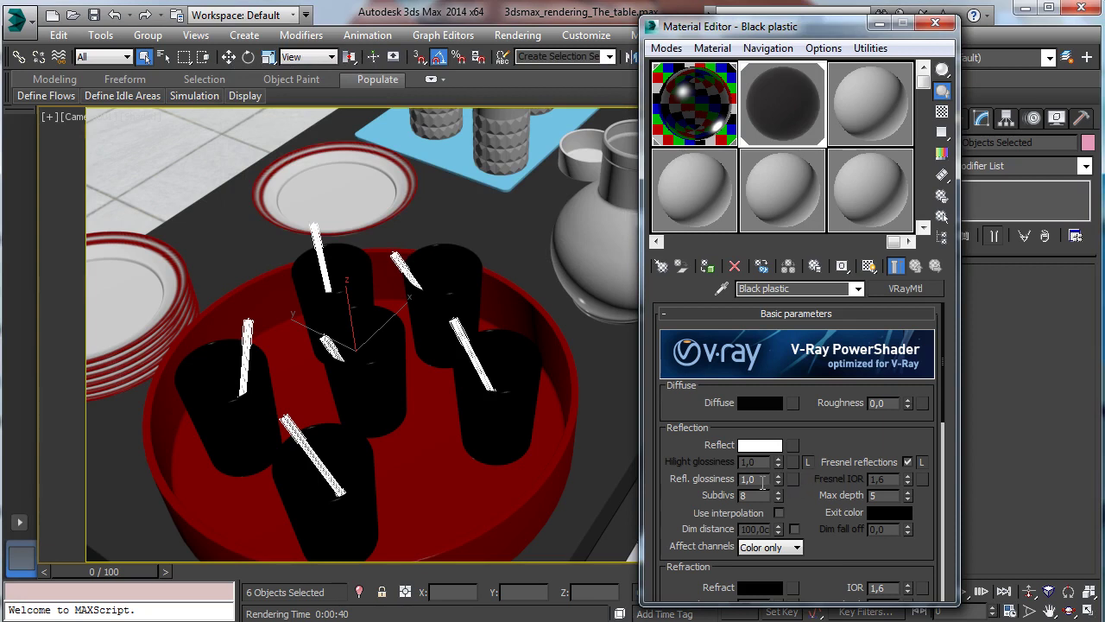
# - Set the Black plastic material's reflection glossiness to 0,94 and unlocked highlight glossiness to 0,8, and close the Material Editor
pyautogui.write('0,94')
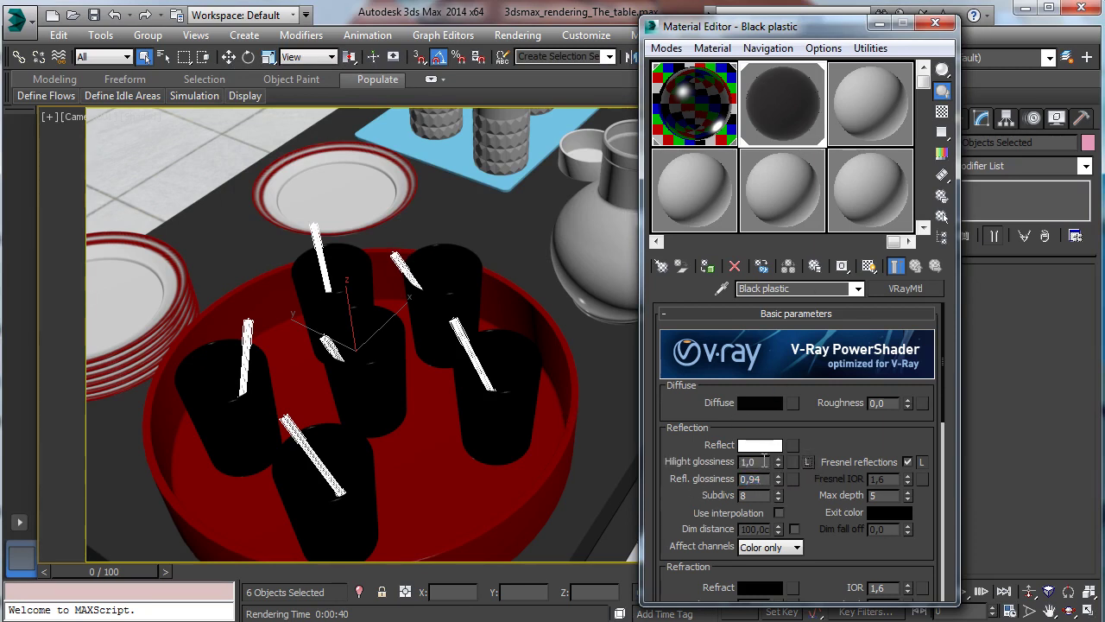
pyautogui.doubleClick(764, 461)
pyautogui.write('0,8')
pyautogui.press('Return')
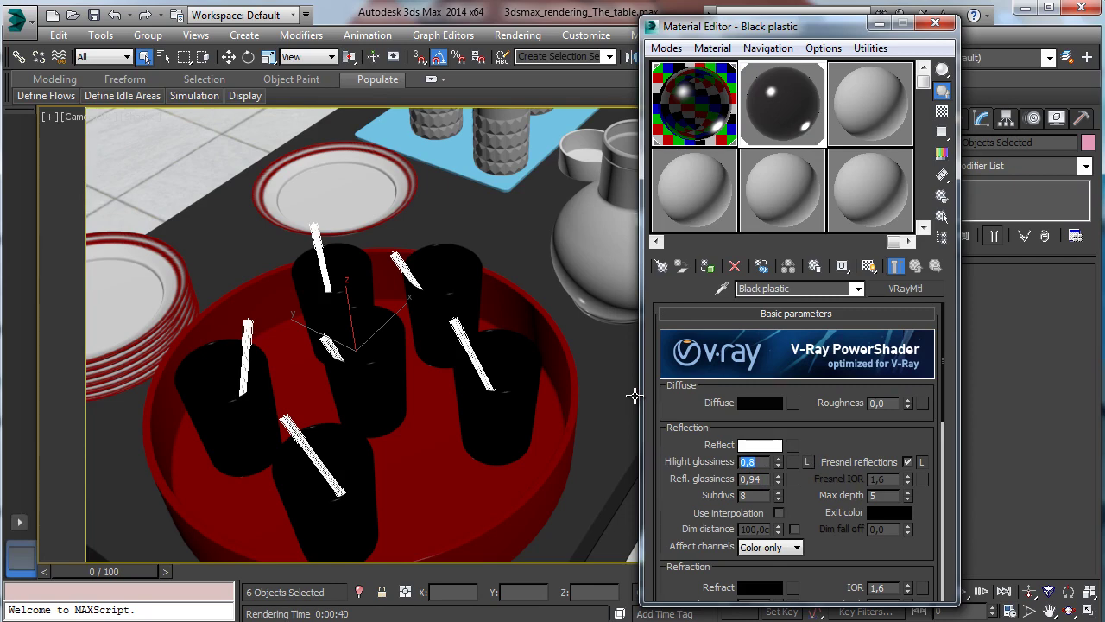
pyautogui.click(935, 23)
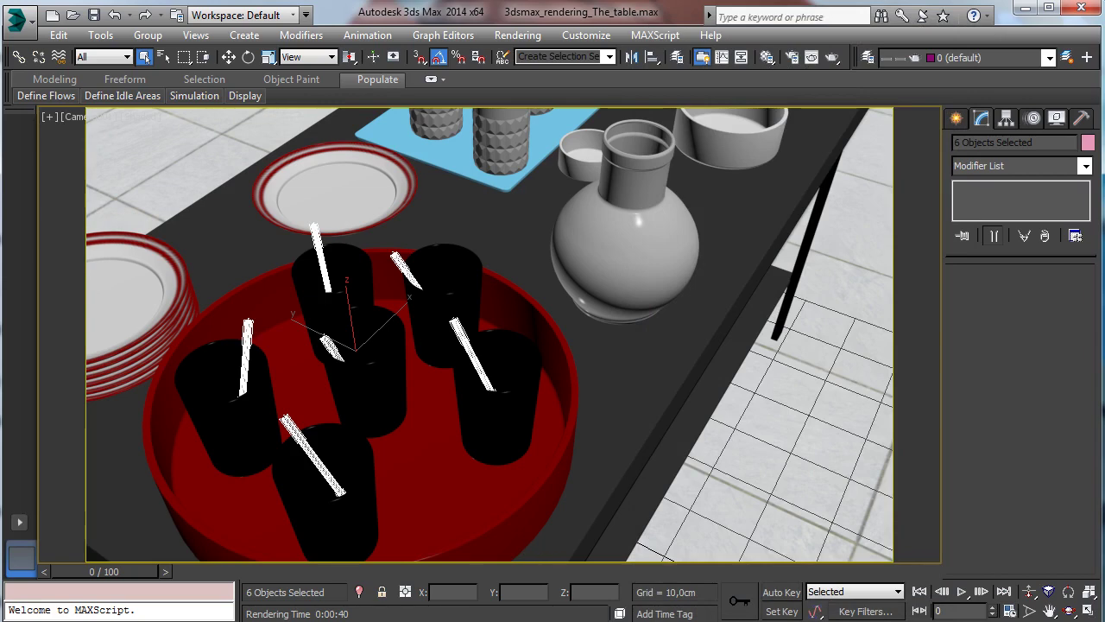
# - Test render a small region around the front glass and its straw, and save the scene
pyautogui.click(435, 620)
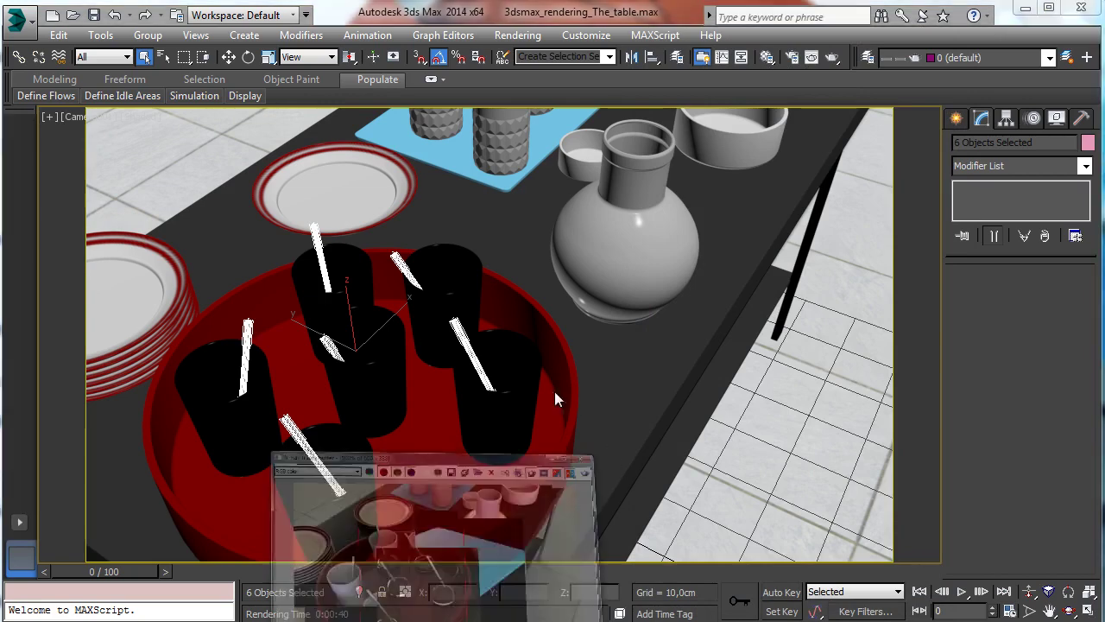
pyautogui.moveTo(346, 313); pyautogui.dragTo(420, 413)
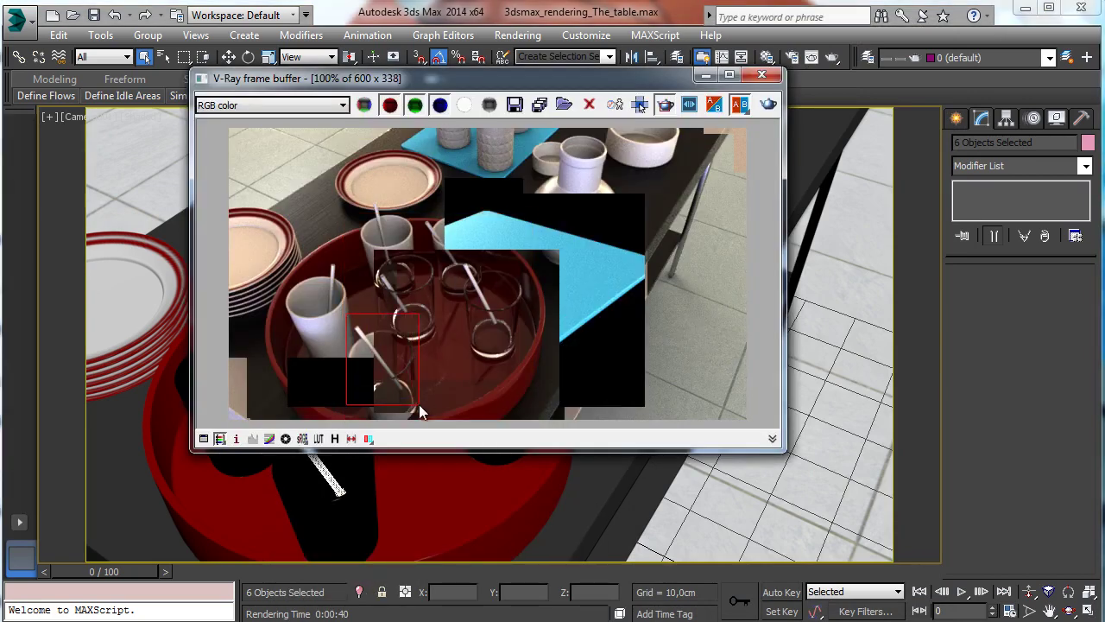
pyautogui.click(767, 105)
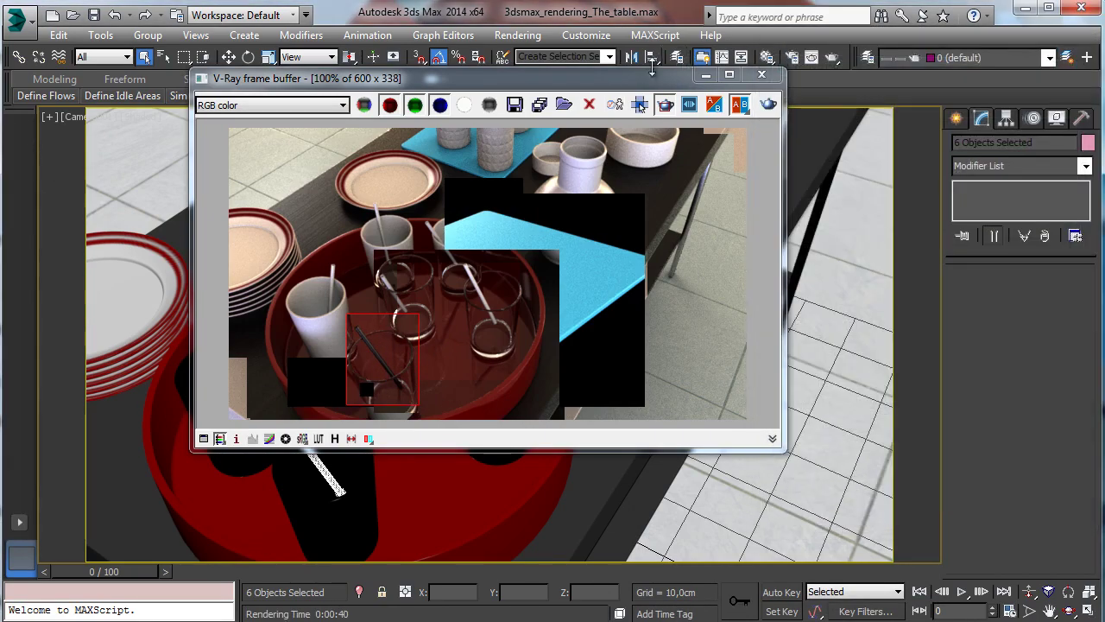
pyautogui.click(706, 78)
pyautogui.hotkey('ctrl', 's')
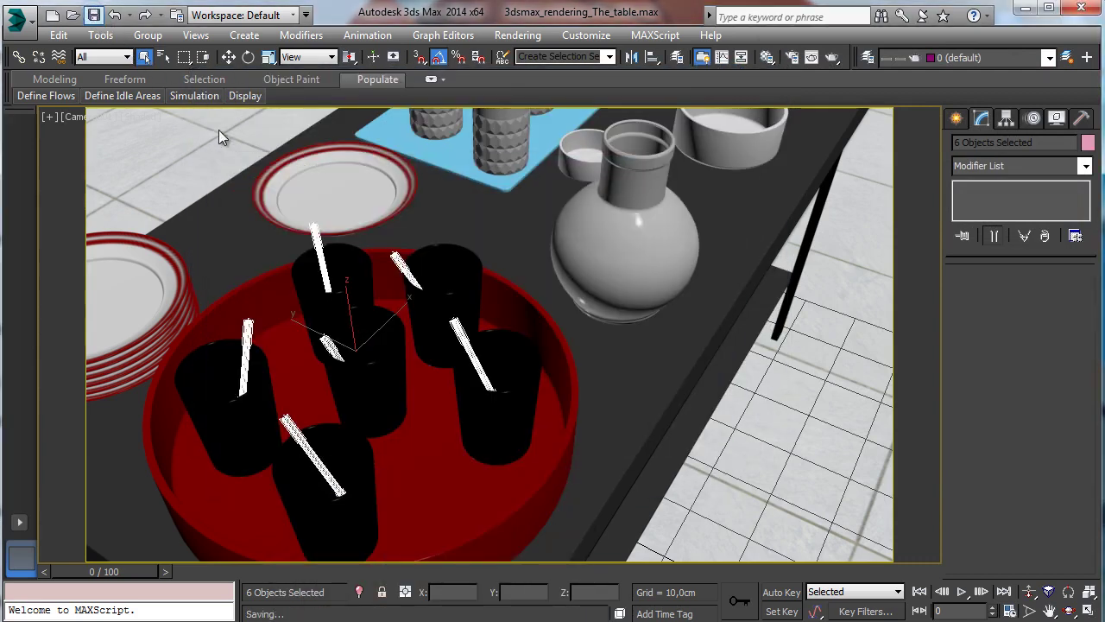
# - Assign the existing Glass material to the three textured glasses on the light blue tray
pyautogui.click(501, 130)
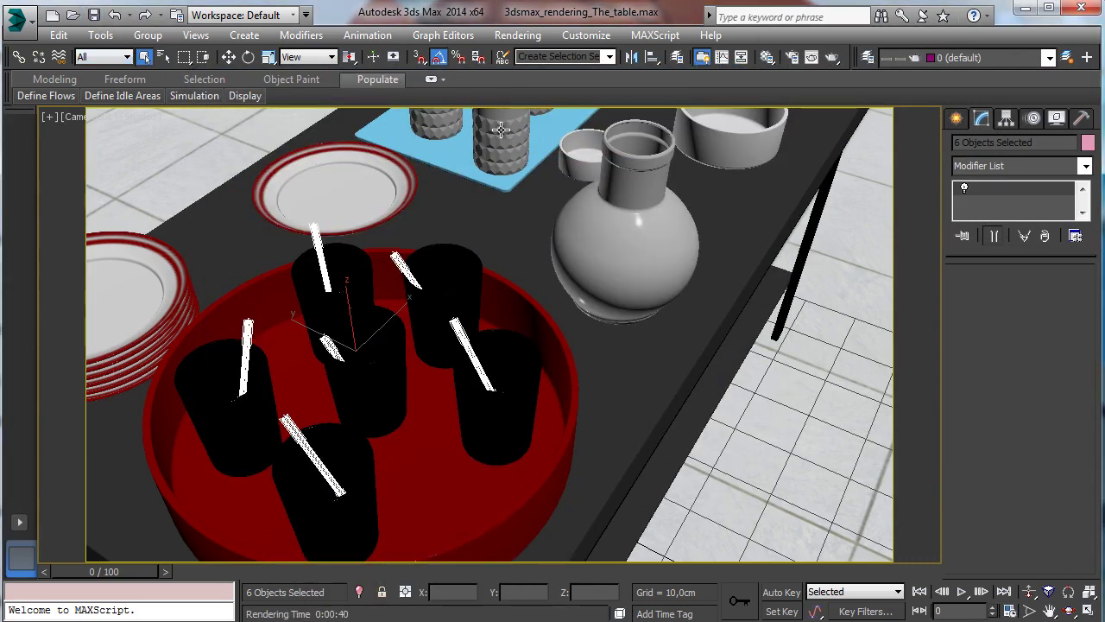
pyautogui.keyDown('ctrl'); pyautogui.click(427, 122); pyautogui.keyUp('ctrl')
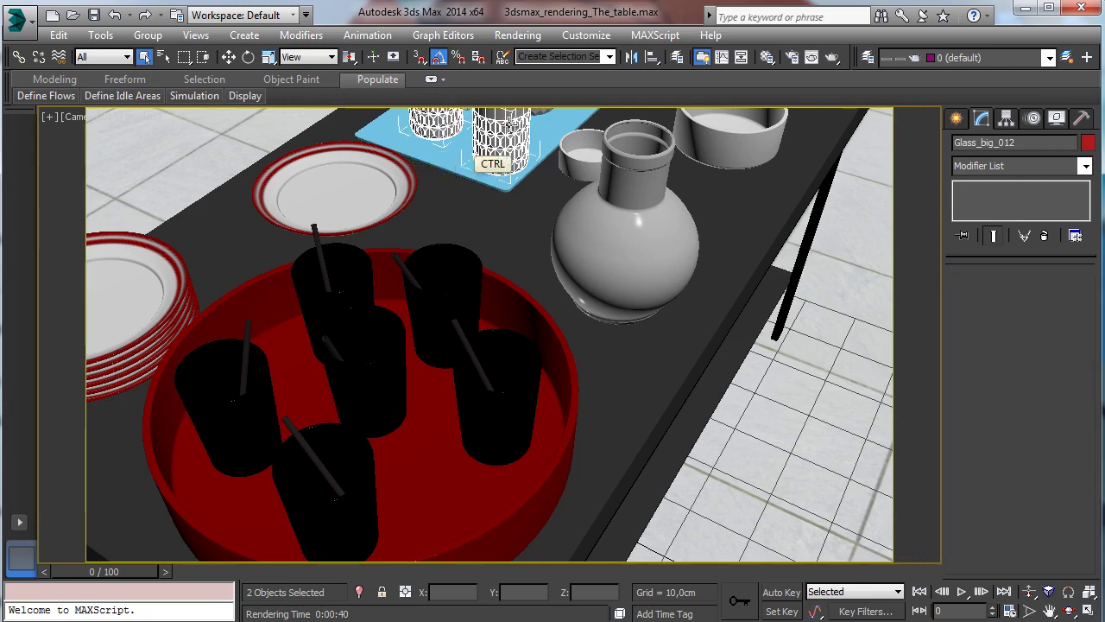
pyautogui.keyDown('ctrl'); pyautogui.click(540, 114); pyautogui.keyUp('ctrl')
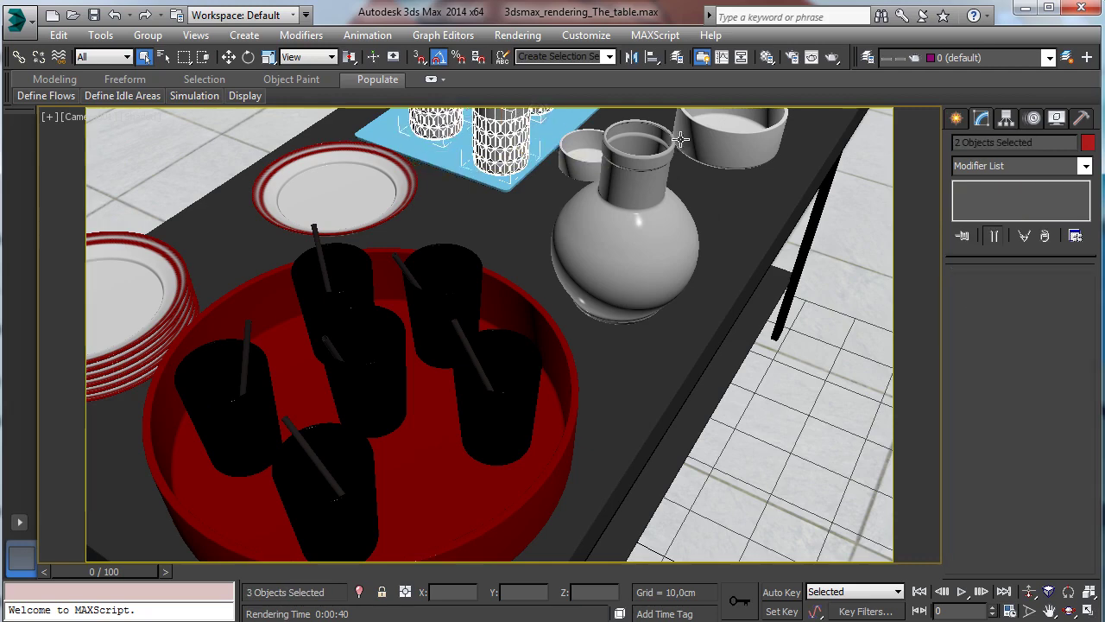
pyautogui.click(767, 57)
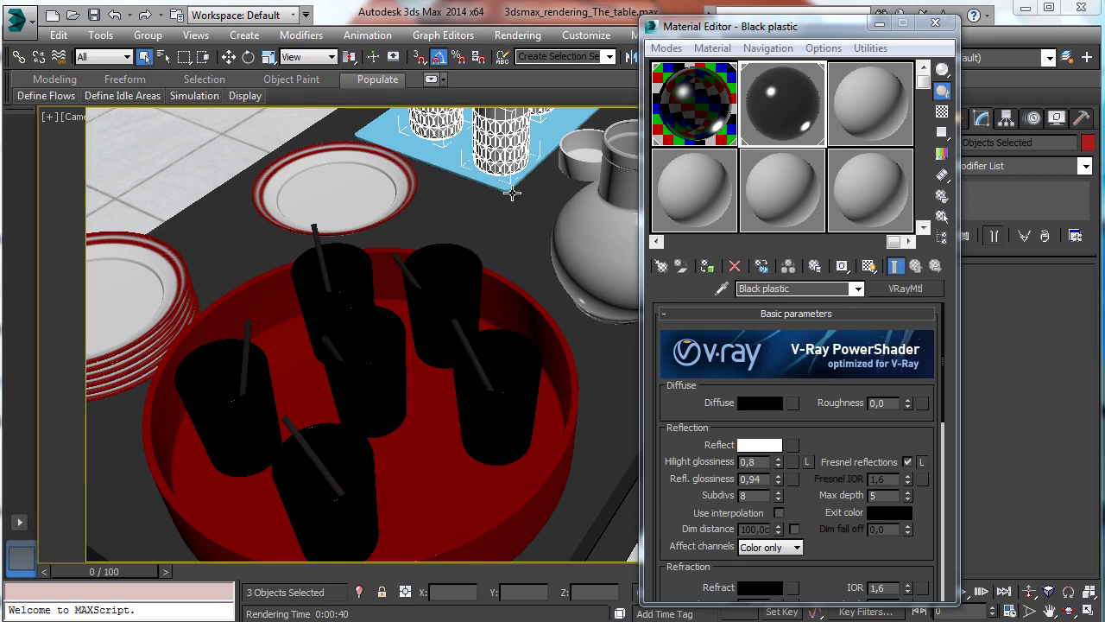
pyautogui.click(717, 103)
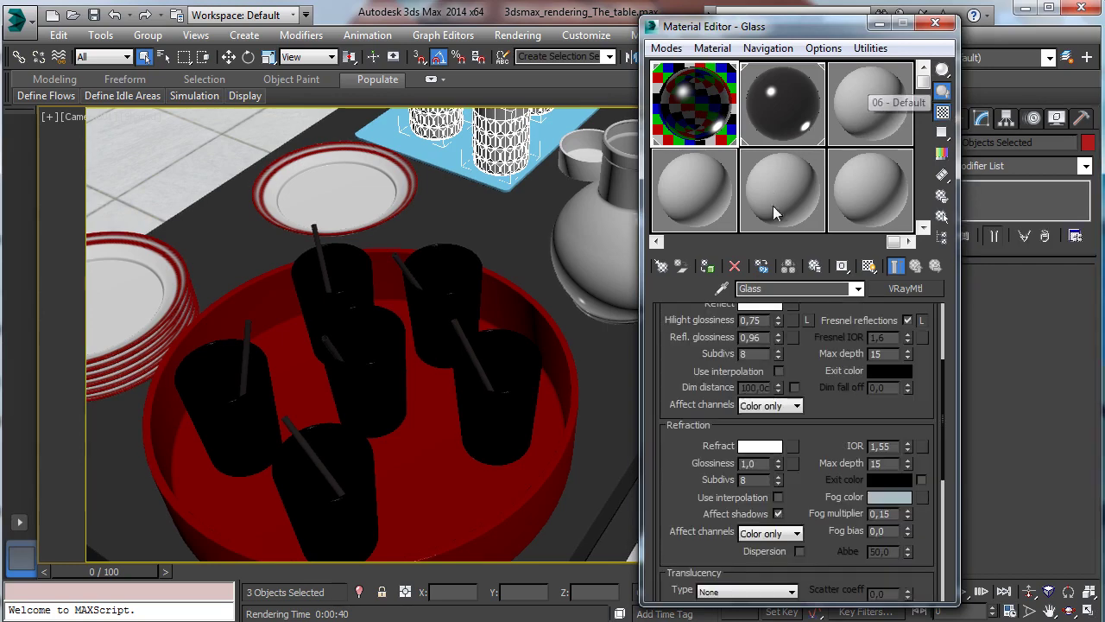
pyautogui.click(713, 268)
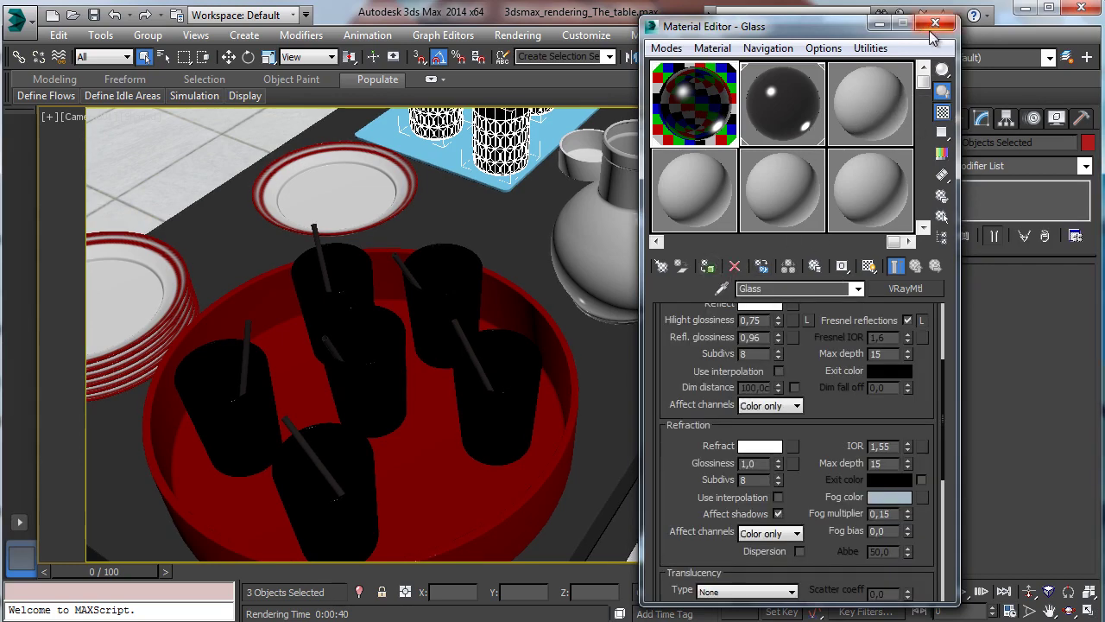
pyautogui.click(935, 23)
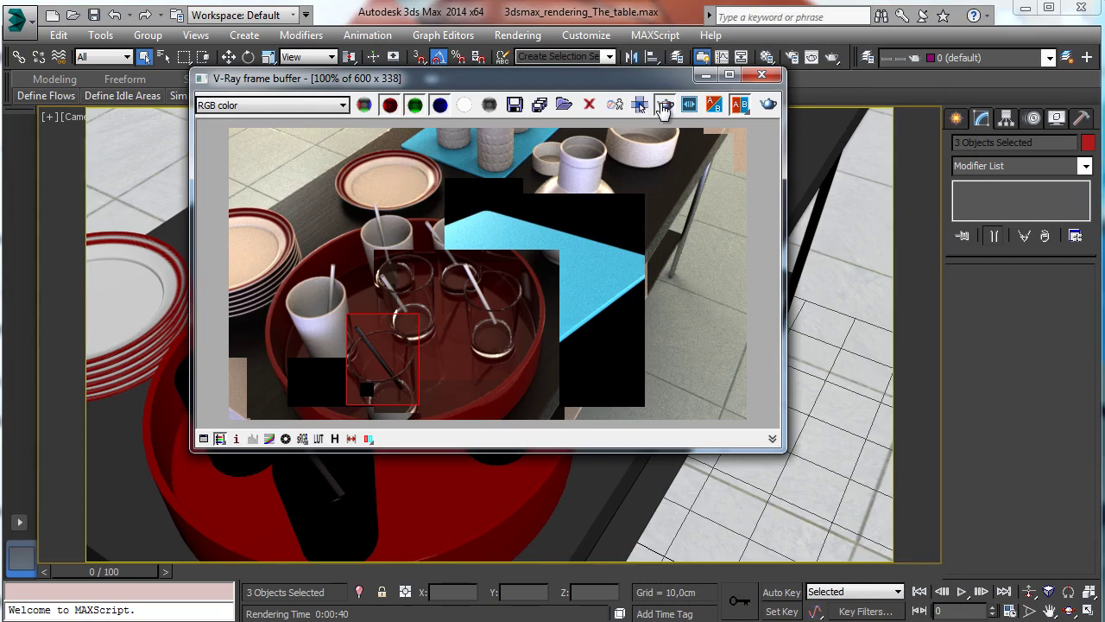
# - Test render a region around the textured glasses on the light blue tray
pyautogui.moveTo(415, 188); pyautogui.dragTo(553, 111)
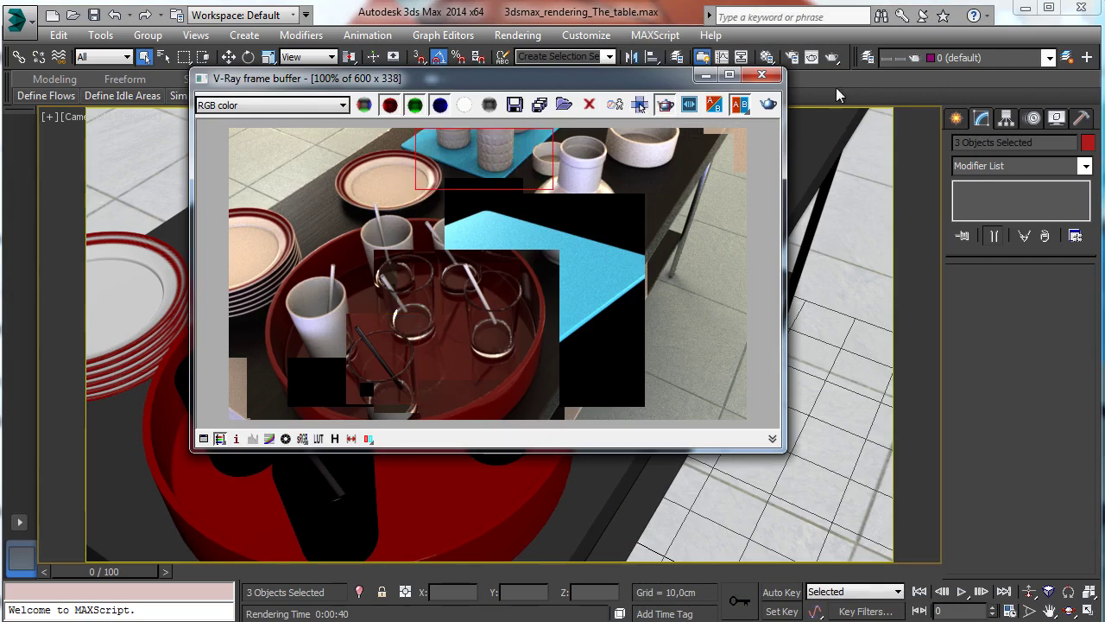
pyautogui.click(768, 104)
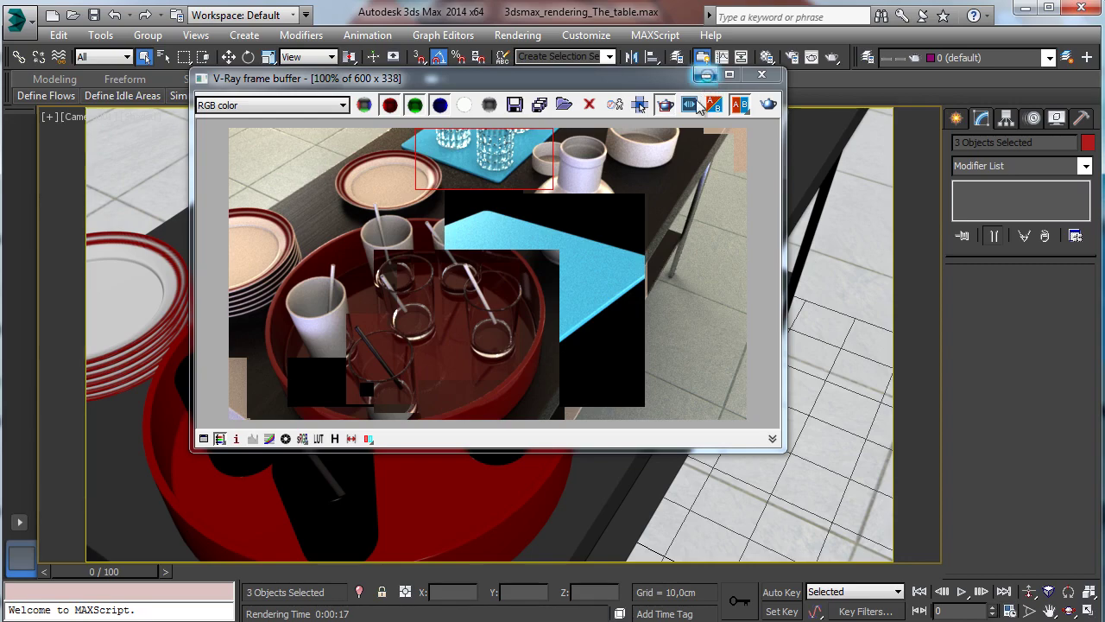
pyautogui.click(706, 75)
# - Assign the Glass material to the round bottle and close the Material Editor
pyautogui.click(640, 160)
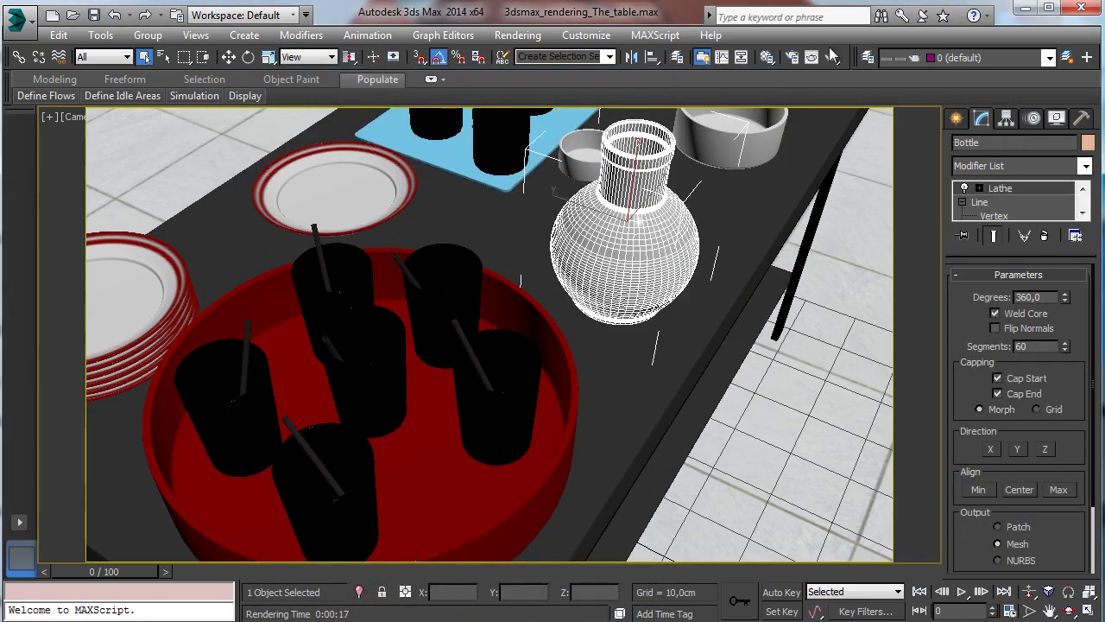
pyautogui.click(767, 62)
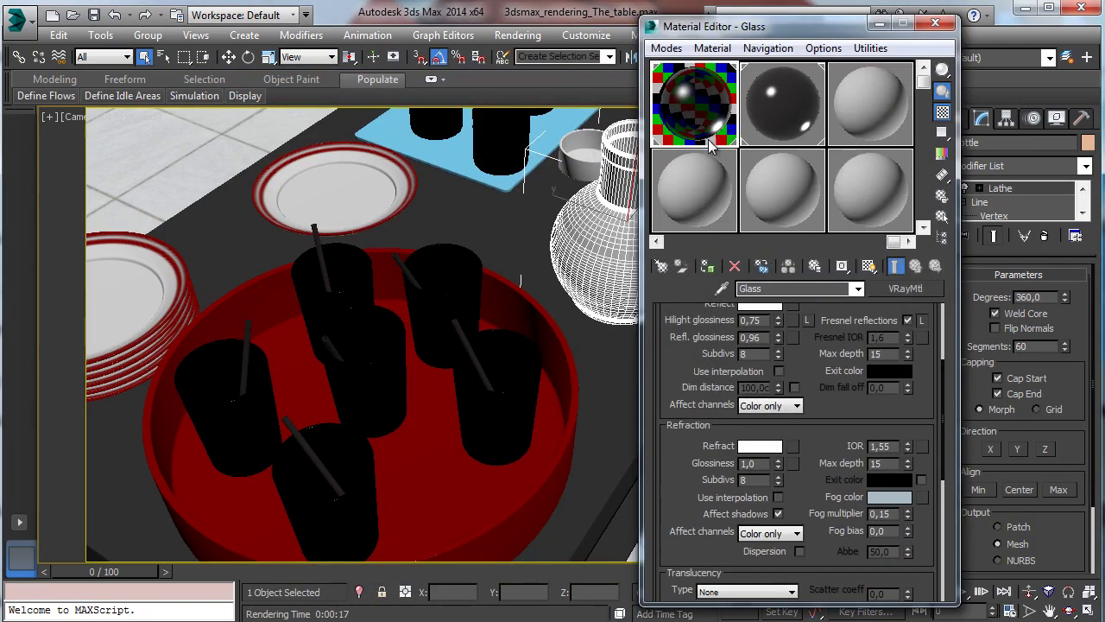
pyautogui.click(707, 266)
pyautogui.click(935, 24)
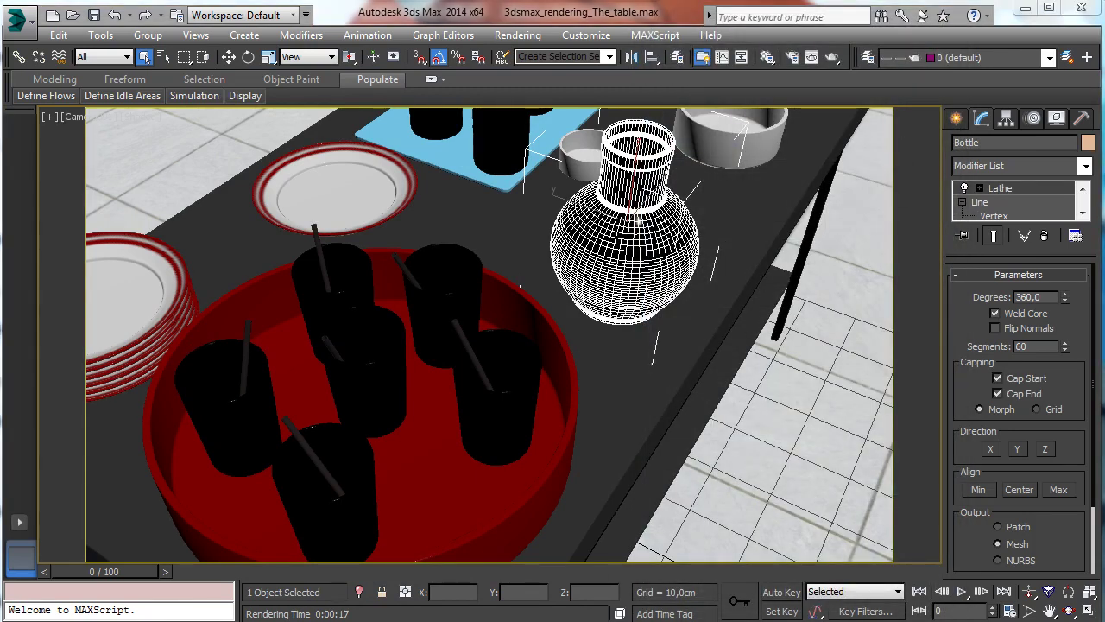
# - Test render a region enclosing the round glass bottle
pyautogui.hotkey('shift', 'q')
pyautogui.moveTo(514, 134); pyautogui.dragTo(661, 300)
pyautogui.click(768, 105)
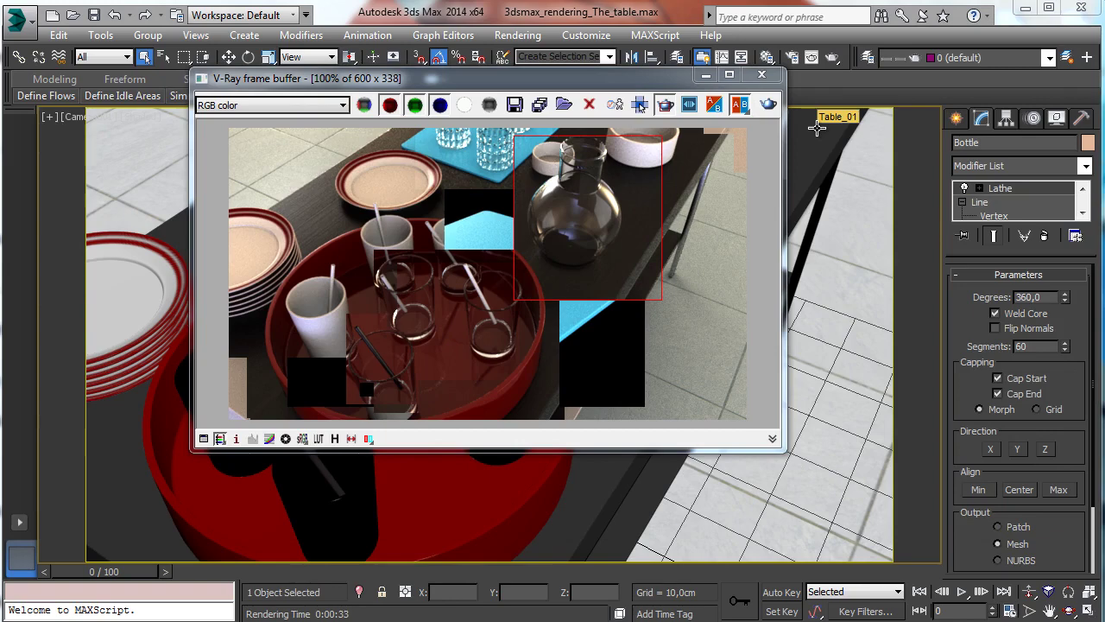
pyautogui.click(705, 75)
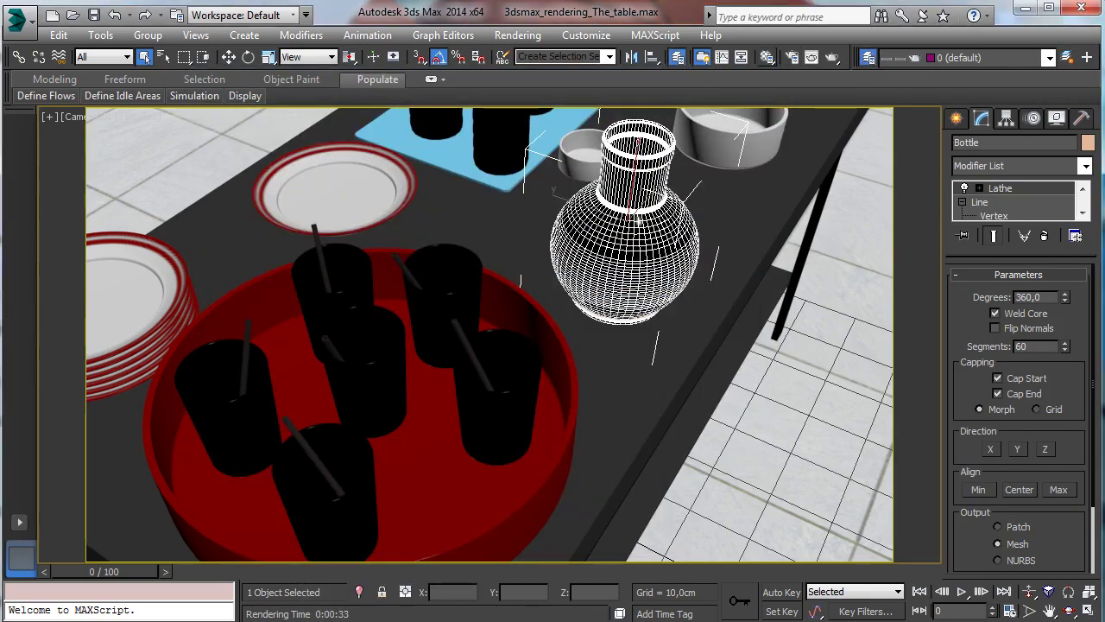
# - Unhide the SSS layer and select the Orange_juice object it contains
pyautogui.click(869, 57)
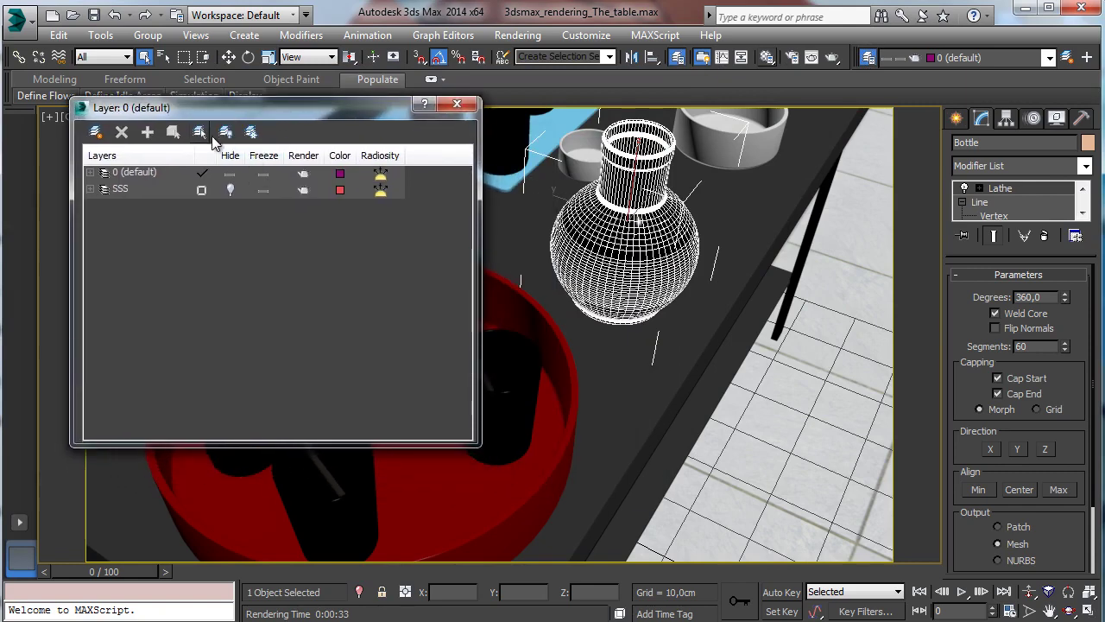
pyautogui.click(224, 195)
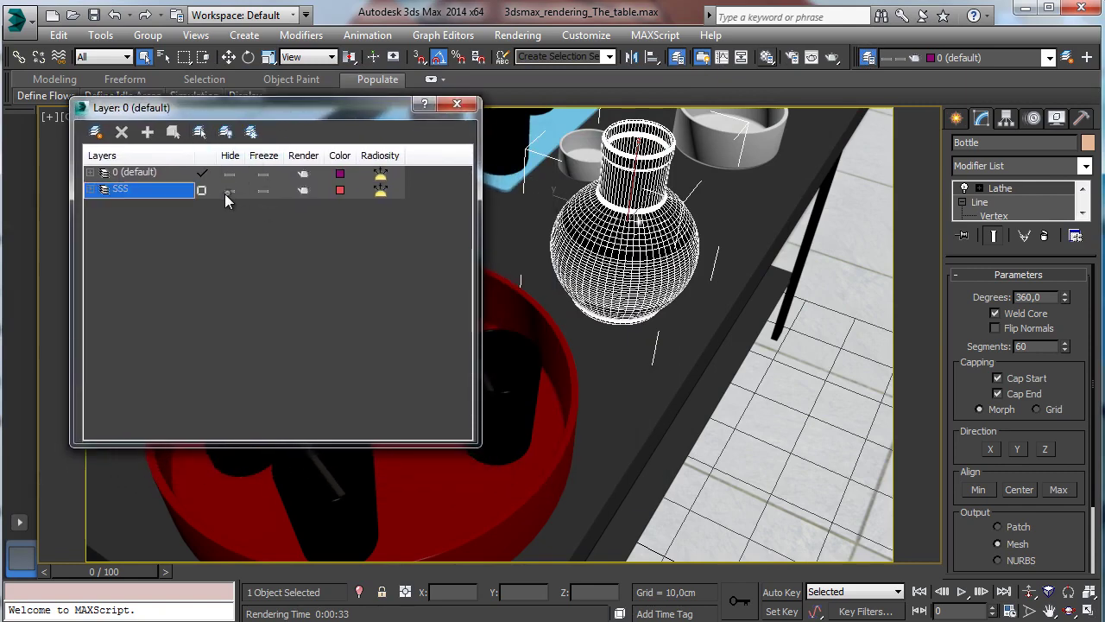
pyautogui.click(91, 189)
pyautogui.click(147, 208)
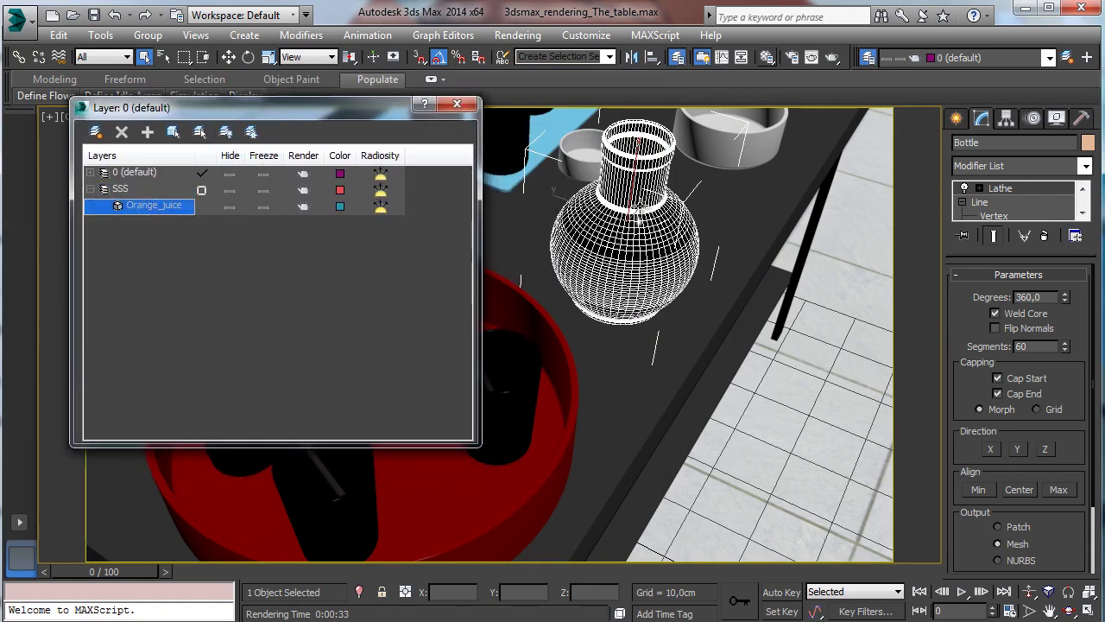
pyautogui.rightClick(142, 219)
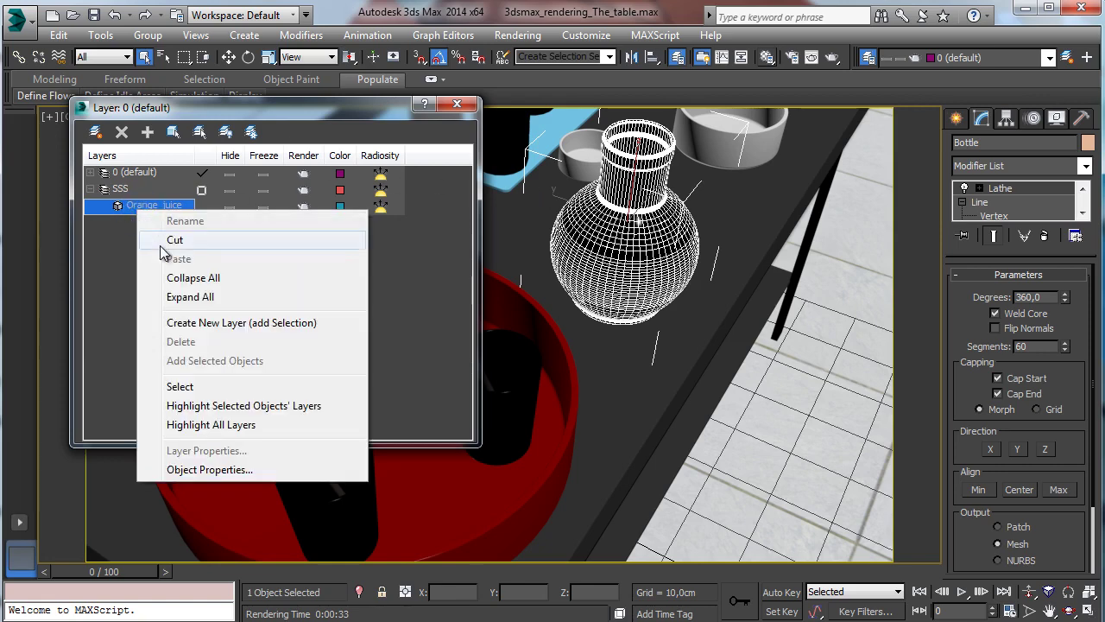
pyautogui.click(172, 386)
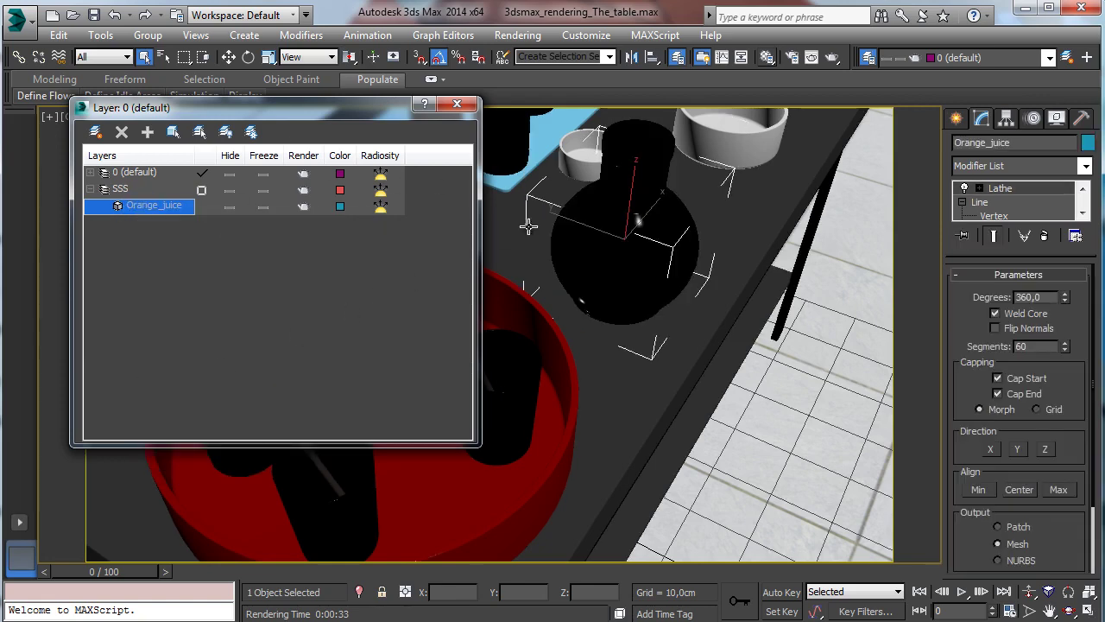
# - Add the round bottle to the selection and isolate it together with the orange juice
pyautogui.keyDown('ctrl'); pyautogui.click(653, 155); pyautogui.keyUp('ctrl')
pyautogui.click(456, 104)
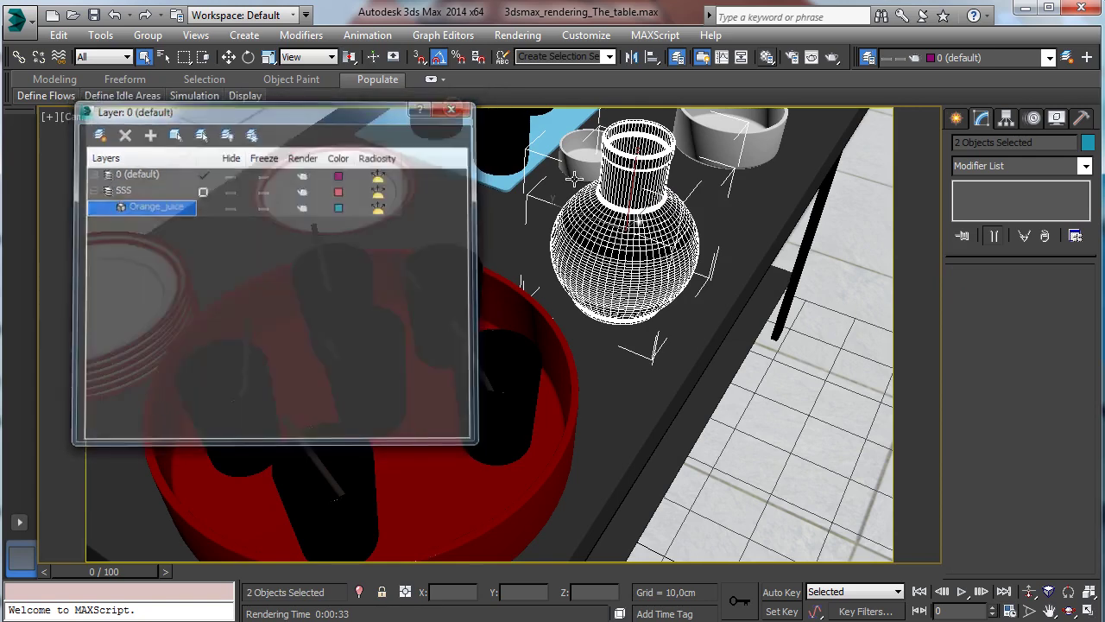
pyautogui.click(1090, 591)
pyautogui.rightClick(809, 233)
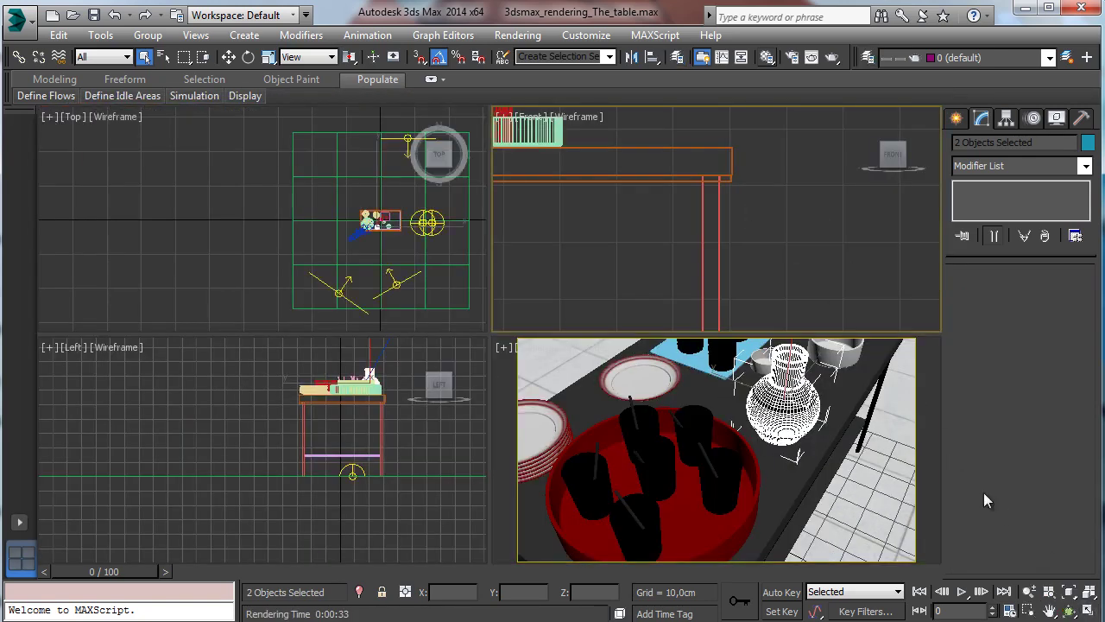
pyautogui.click(1069, 593)
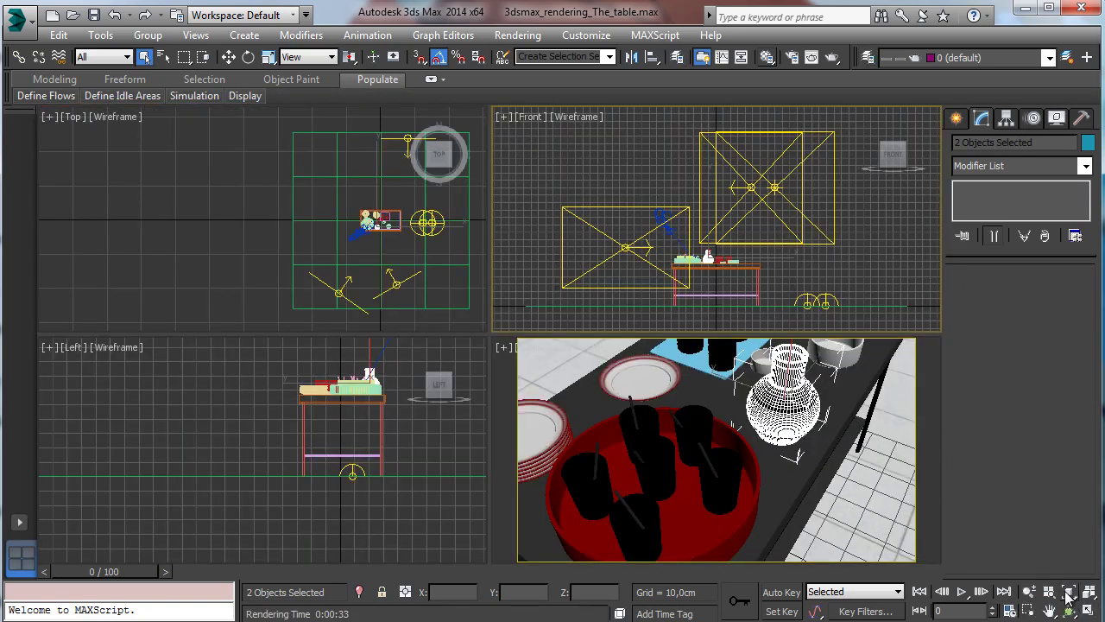
pyautogui.moveTo(1069, 594); pyautogui.dragTo(1069, 571)
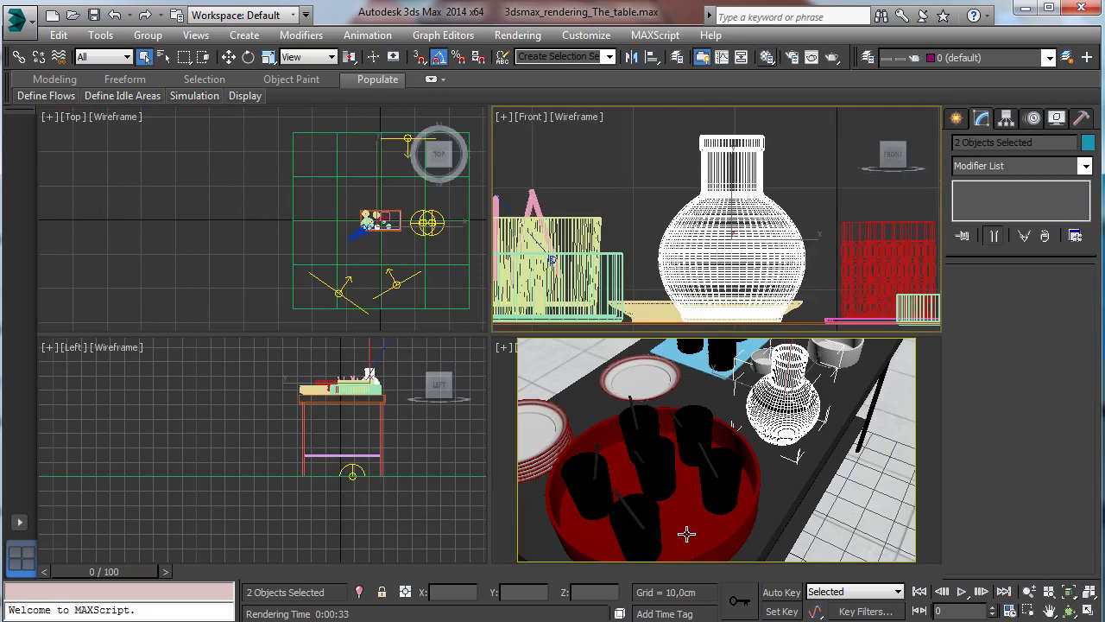
pyautogui.click(359, 592)
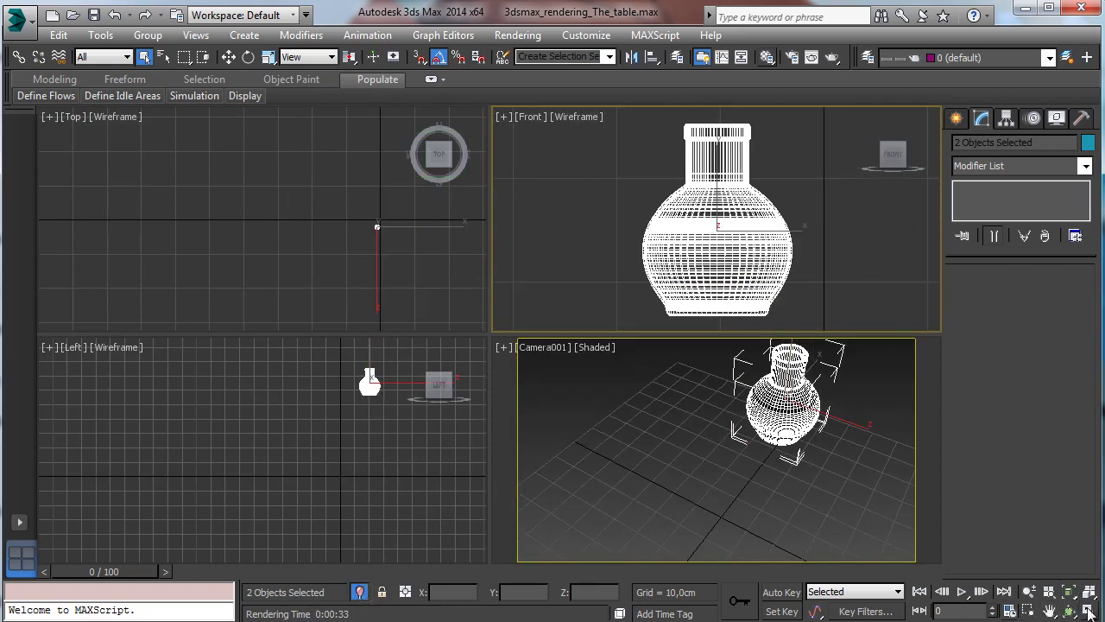
# - Turn off the Lathe modifier on both the bottle and the orange juice to expose their profile lines in the Front view
pyautogui.hotkey('alt', 'w')
pyautogui.click(740, 304)
pyautogui.click(539, 200)
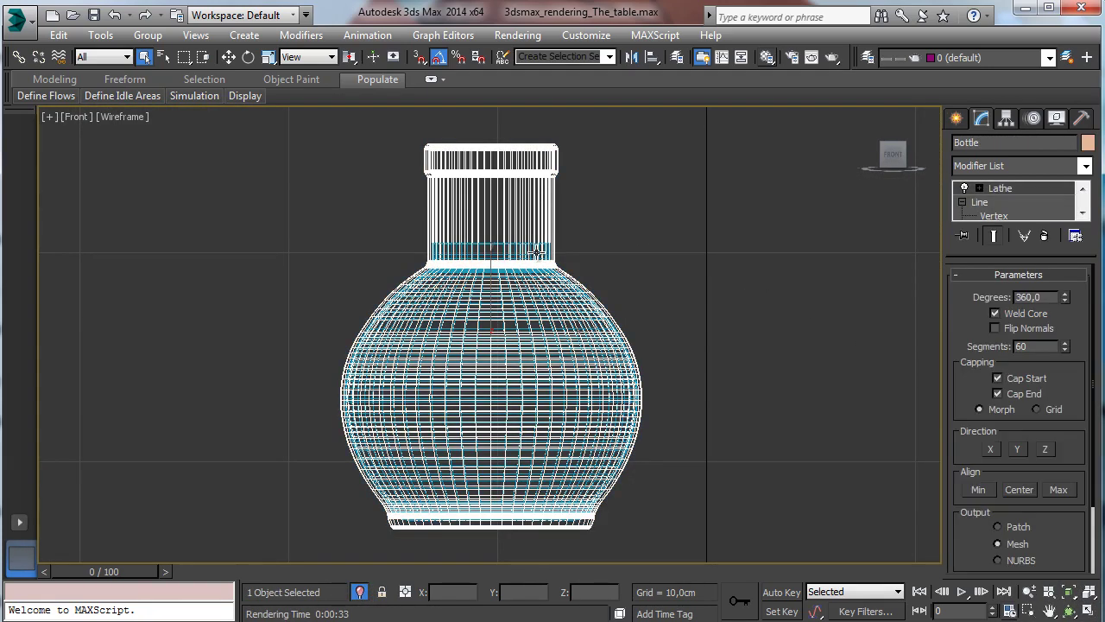
pyautogui.click(964, 188)
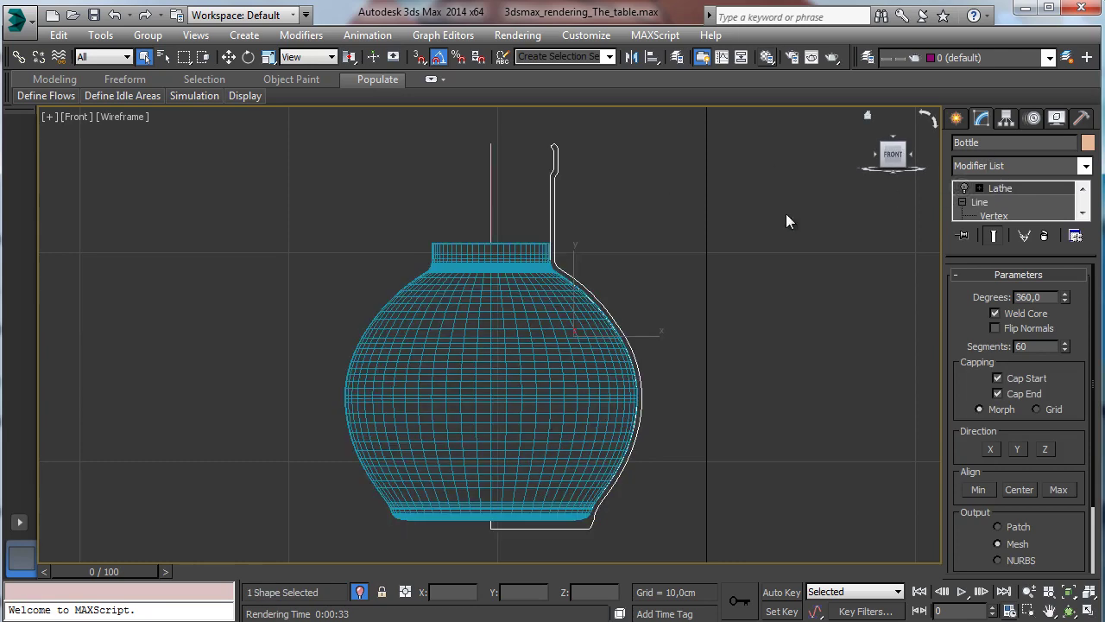
pyautogui.click(530, 250)
pyautogui.click(964, 188)
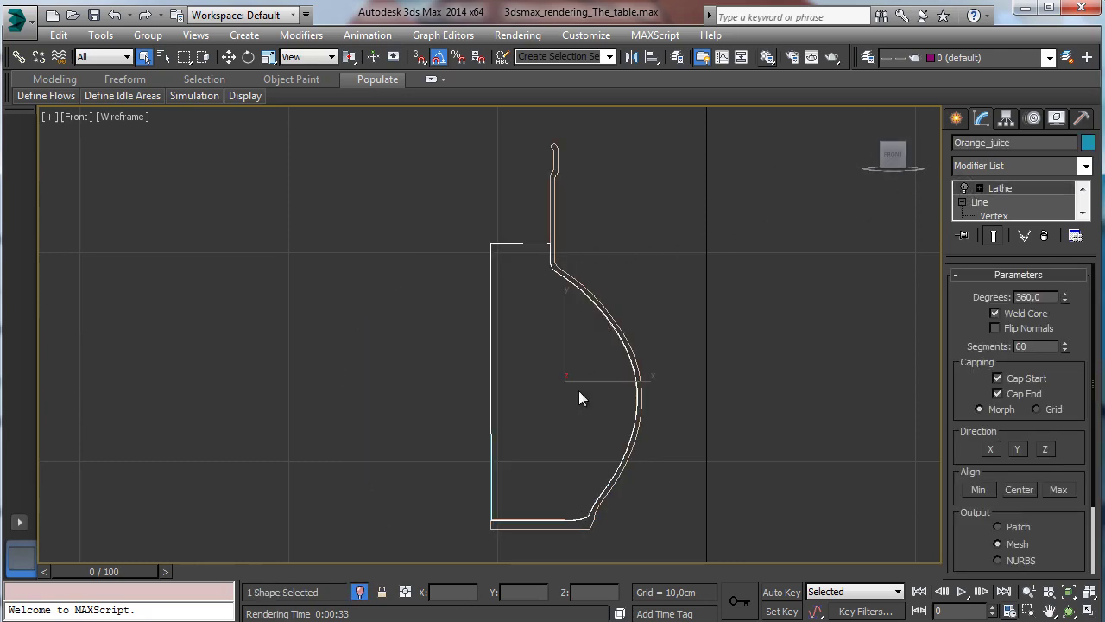
# - Examine how the orange juice profile follows the bottle's inner wall from the neck to the base, including the liquid's top surface
pyautogui.click(1029, 611)
pyautogui.moveTo(527, 236); pyautogui.dragTo(672, 537)
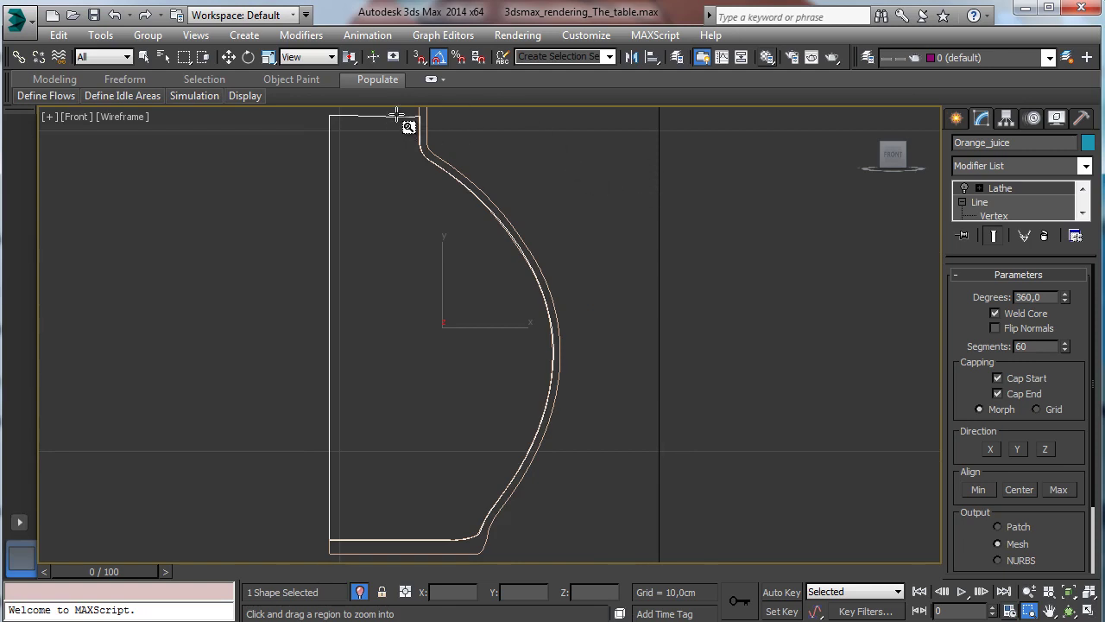
pyautogui.moveTo(395, 115); pyautogui.dragTo(494, 195)
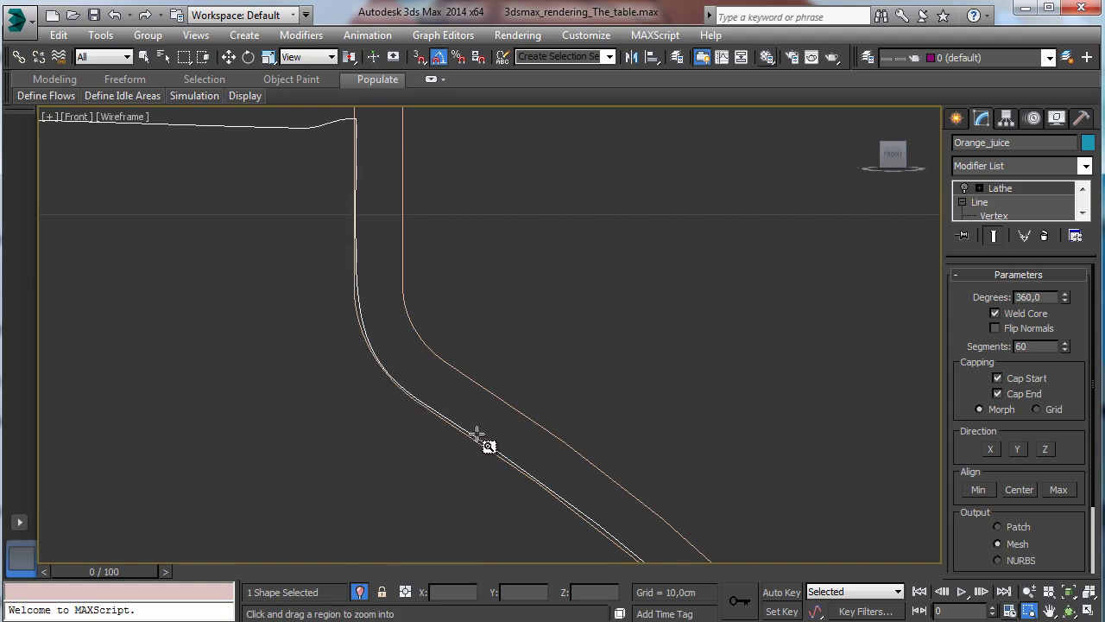
pyautogui.click(1049, 611)
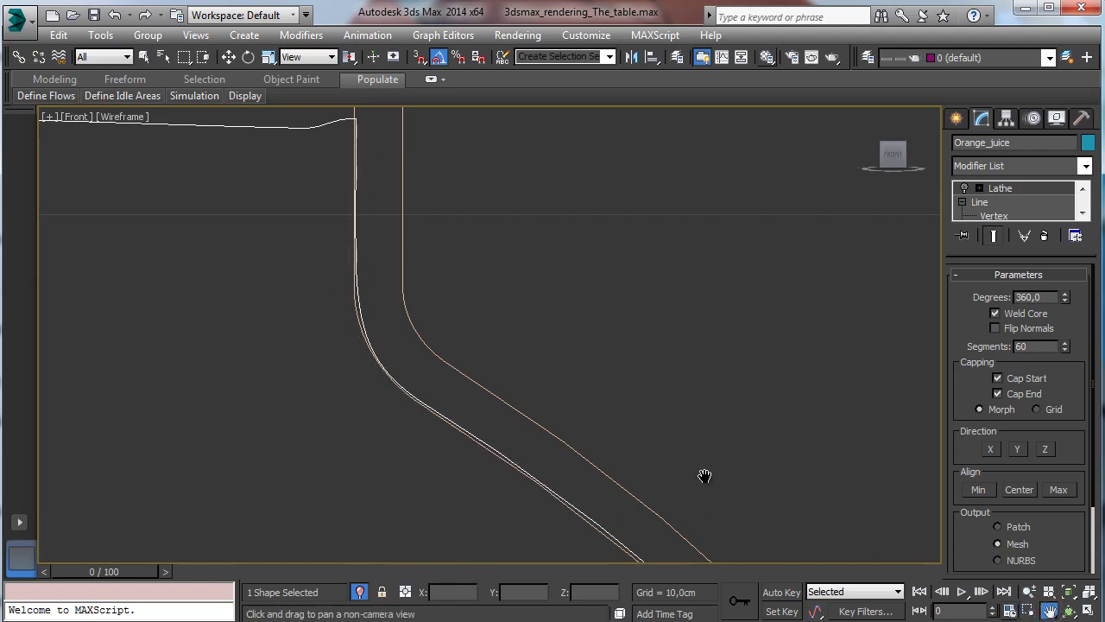
pyautogui.moveTo(624, 441); pyautogui.dragTo(585, 167)
pyautogui.moveTo(774, 411); pyautogui.dragTo(569, 180)
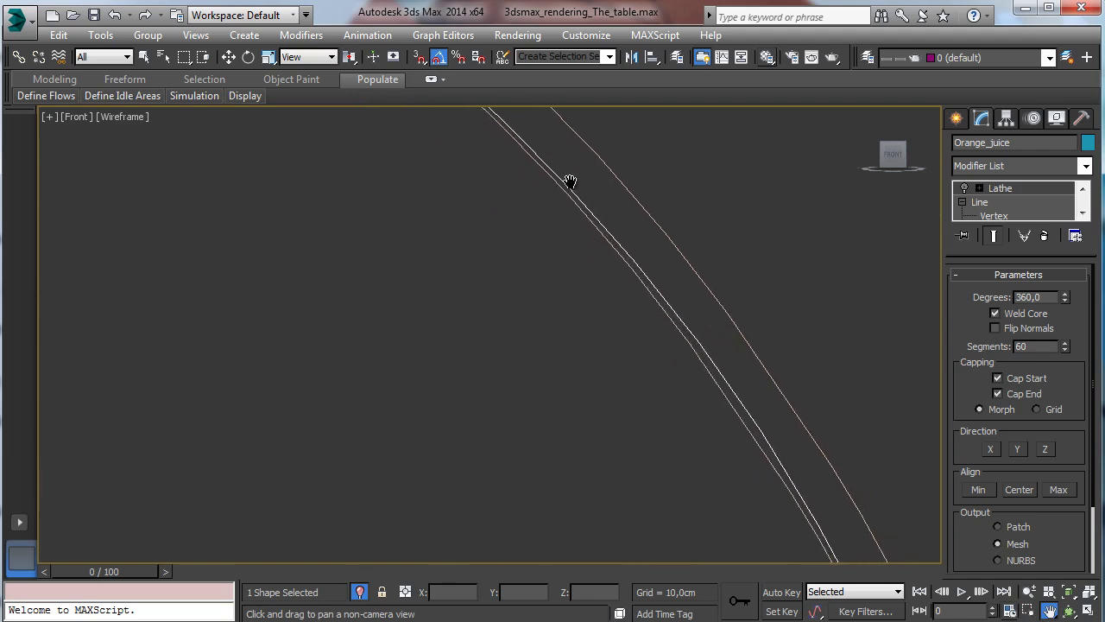
pyautogui.moveTo(700, 431); pyautogui.dragTo(673, 319)
pyautogui.moveTo(717, 509)
pyautogui.mouseDown()
pyautogui.moveTo(700, 417)
pyautogui.moveTo(595, 192)
pyautogui.mouseUp()
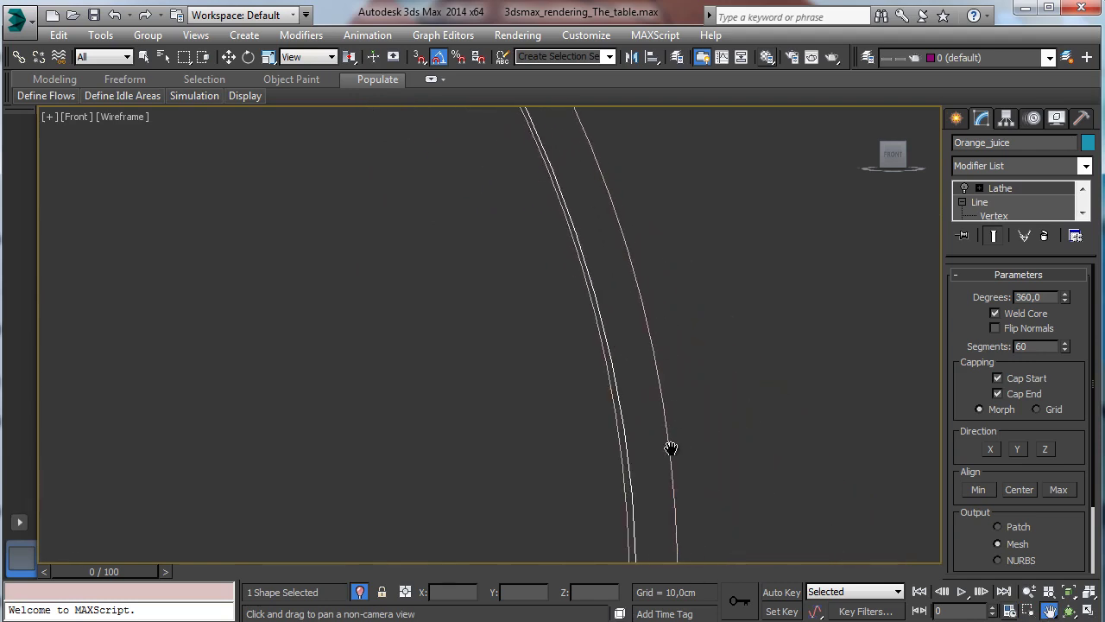
pyautogui.moveTo(671, 446); pyautogui.dragTo(613, 195)
pyautogui.moveTo(633, 459)
pyautogui.mouseDown()
pyautogui.moveTo(651, 399)
pyautogui.moveTo(669, 184)
pyautogui.moveTo(733, 172)
pyautogui.mouseUp()
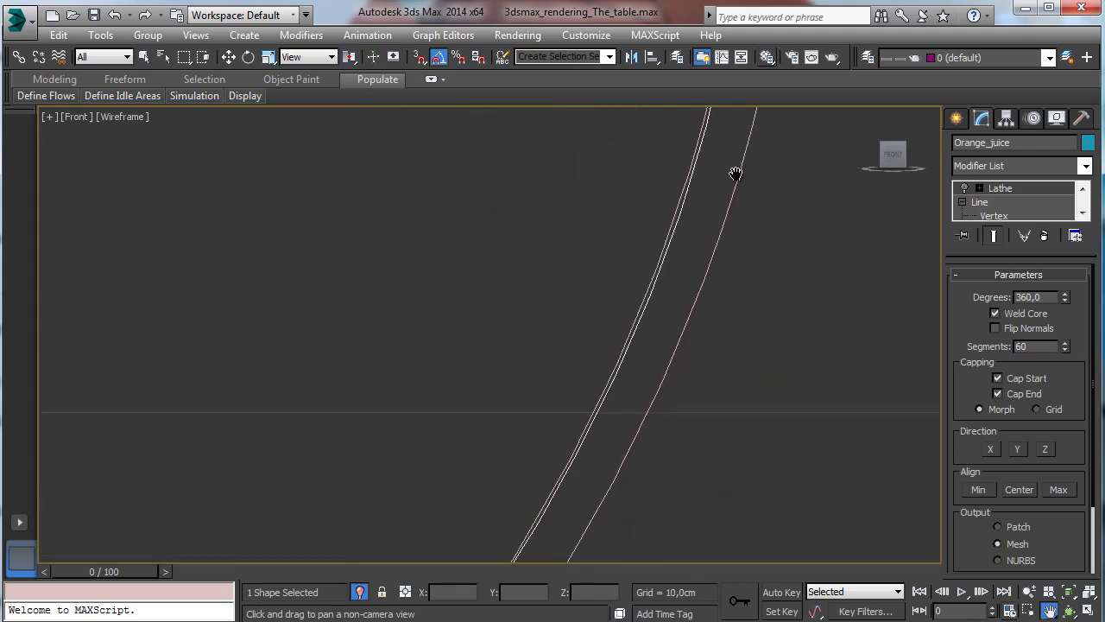
pyautogui.moveTo(625, 419)
pyautogui.mouseDown()
pyautogui.moveTo(733, 197)
pyautogui.moveTo(788, 204)
pyautogui.mouseUp()
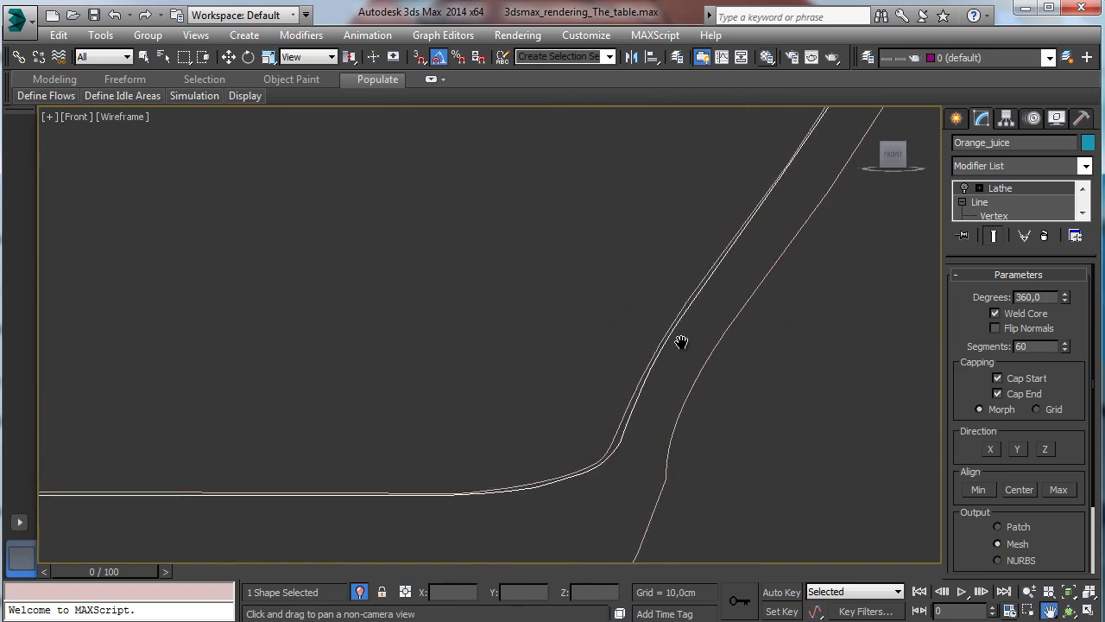
pyautogui.moveTo(682, 340); pyautogui.dragTo(618, 265)
pyautogui.moveTo(631, 224); pyautogui.dragTo(668, 182)
pyautogui.moveTo(679, 357); pyautogui.dragTo(581, 494)
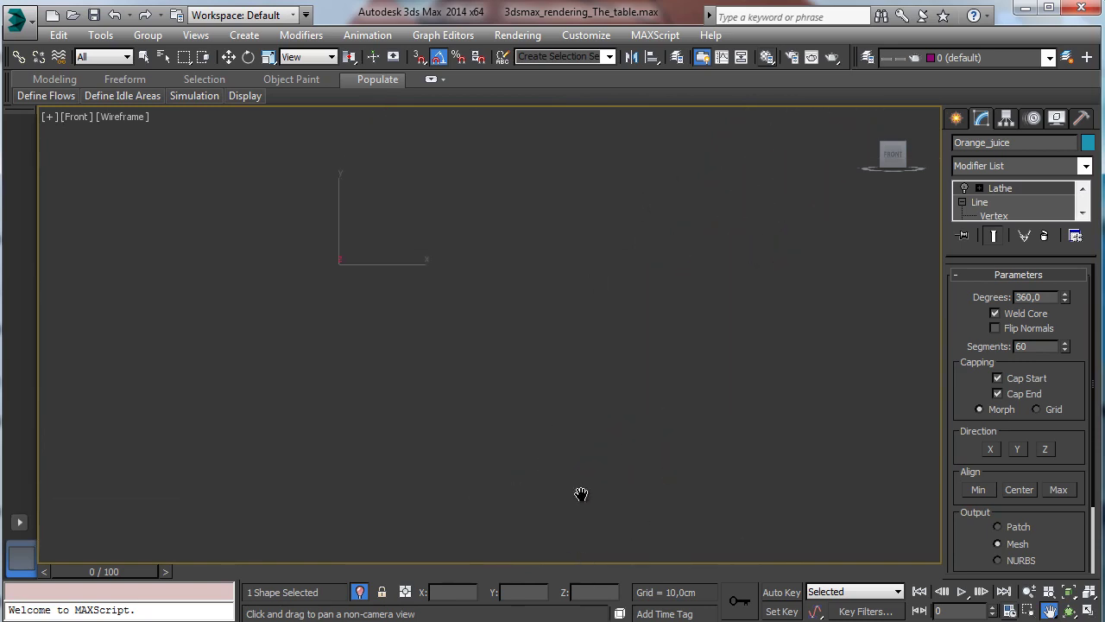
pyautogui.moveTo(707, 215)
pyautogui.mouseDown()
pyautogui.moveTo(670, 510)
pyautogui.moveTo(631, 388)
pyautogui.mouseUp()
pyautogui.moveTo(670, 217)
pyautogui.mouseDown()
pyautogui.moveTo(627, 254)
pyautogui.moveTo(826, 540)
pyautogui.mouseUp()
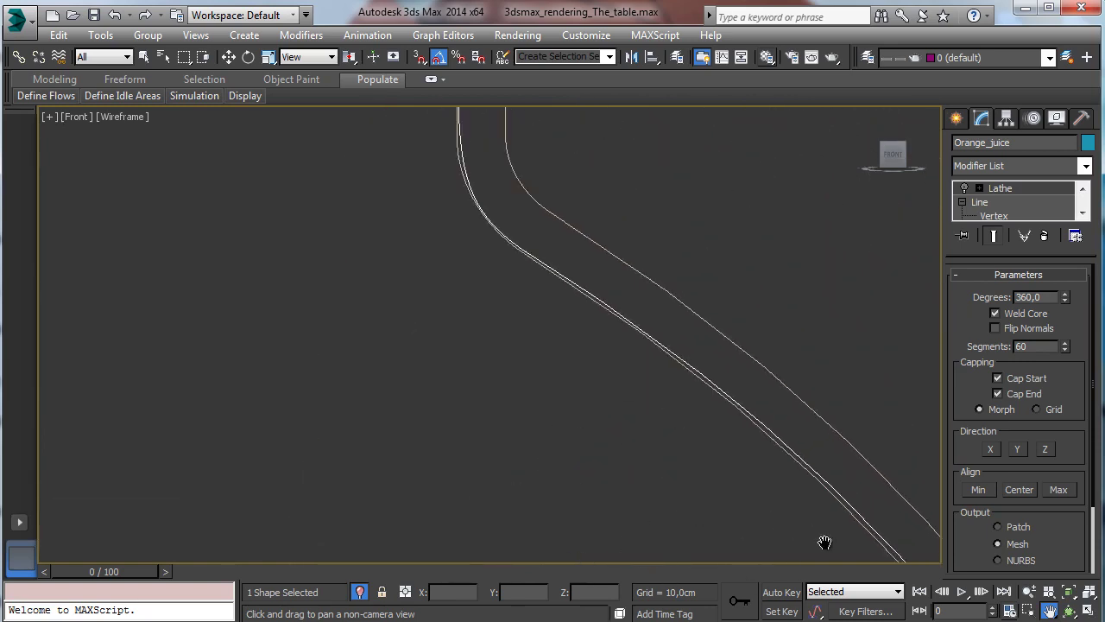
pyautogui.moveTo(592, 282); pyautogui.dragTo(842, 518)
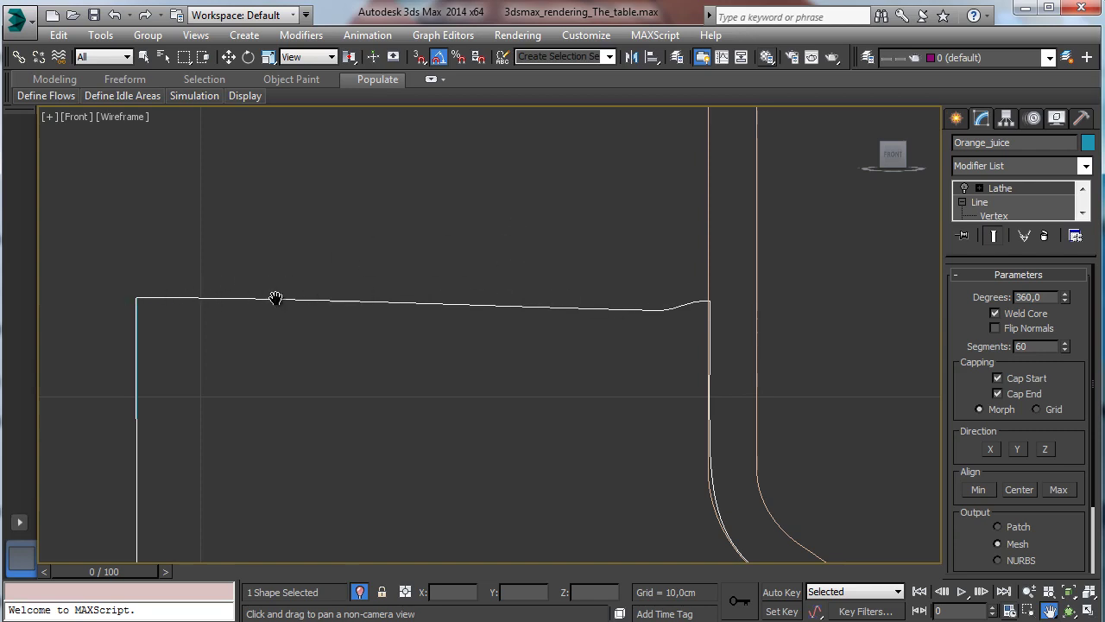
# - Turn the Lathe modifier back on for the orange juice and the bottle
pyautogui.click(965, 189)
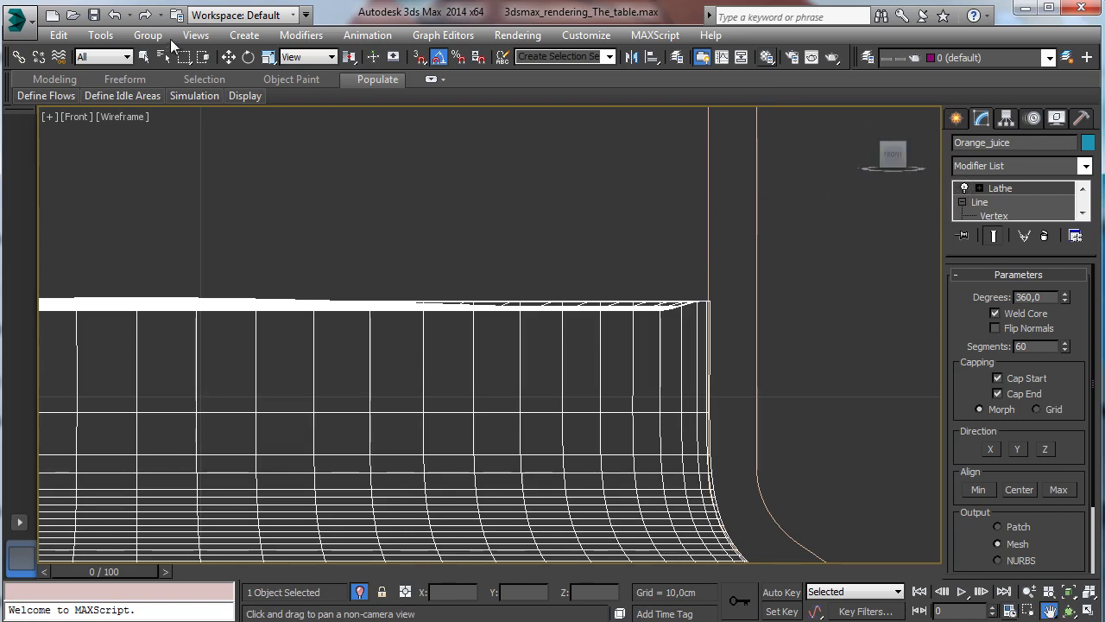
pyautogui.click(144, 57)
pyautogui.click(709, 169)
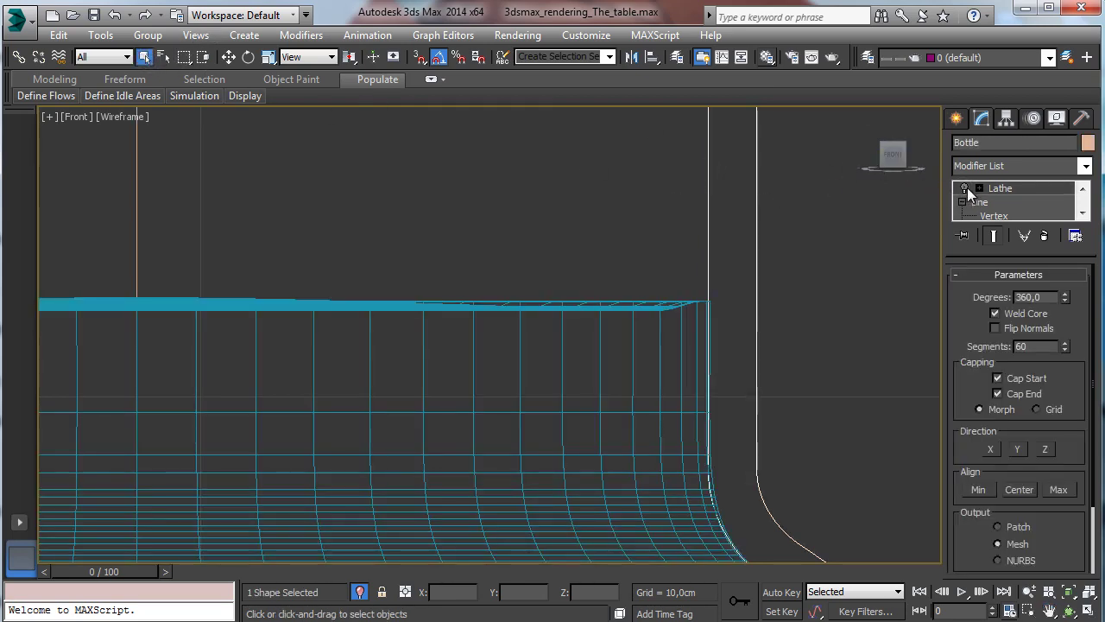
pyautogui.click(967, 191)
# - Select only the orange juice object with the camera view active and open the Material Editor
pyautogui.click(1087, 610)
pyautogui.rightClick(637, 423)
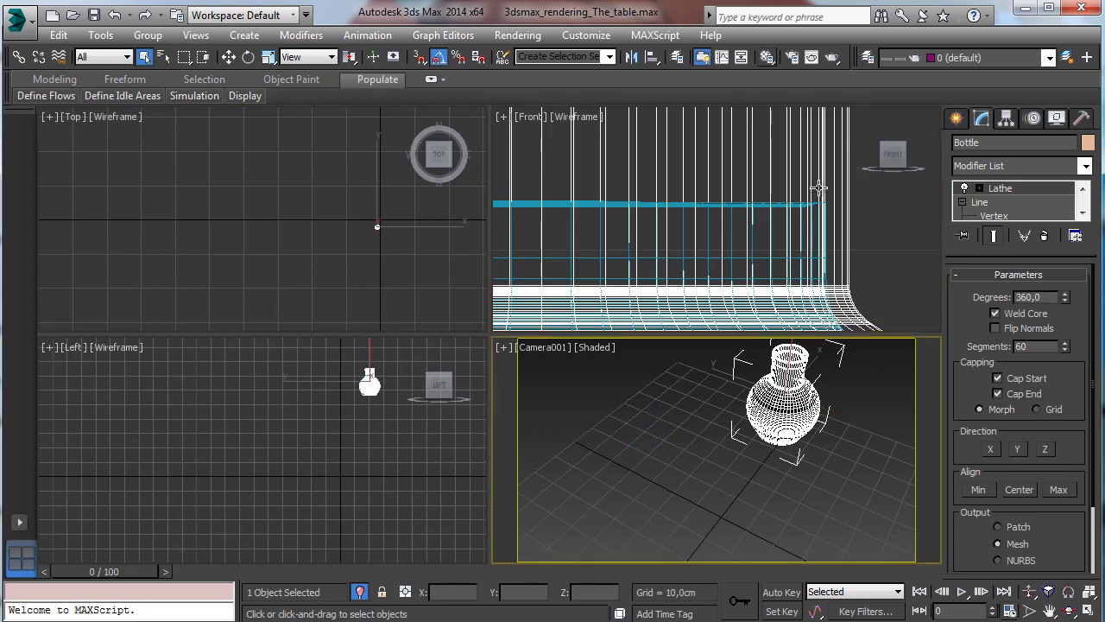
pyautogui.click(649, 452)
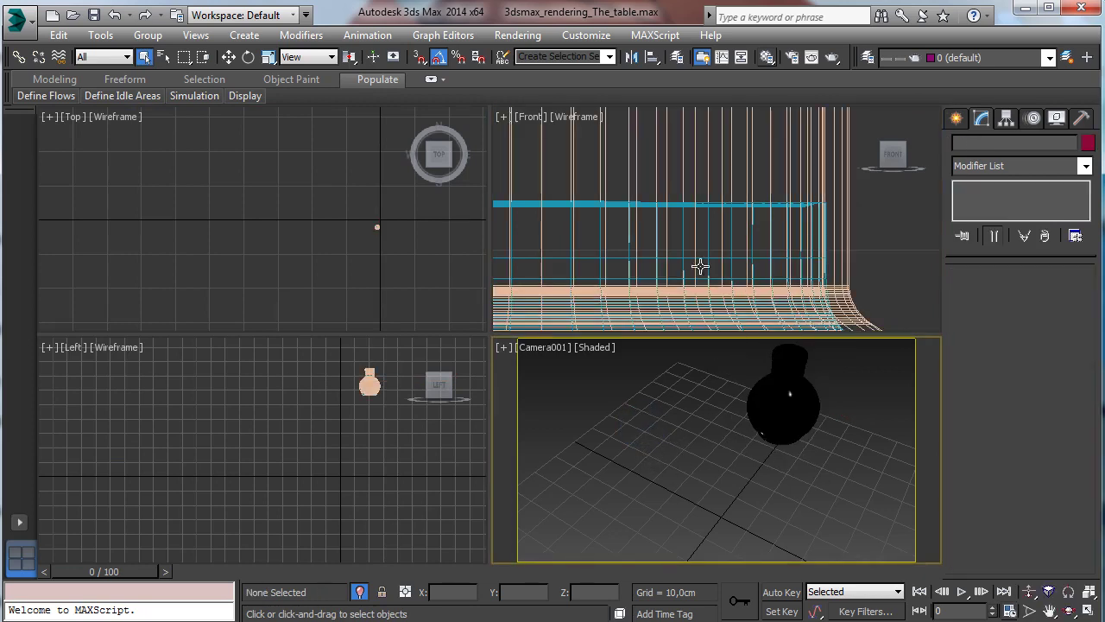
pyautogui.click(757, 209)
pyautogui.rightClick(575, 469)
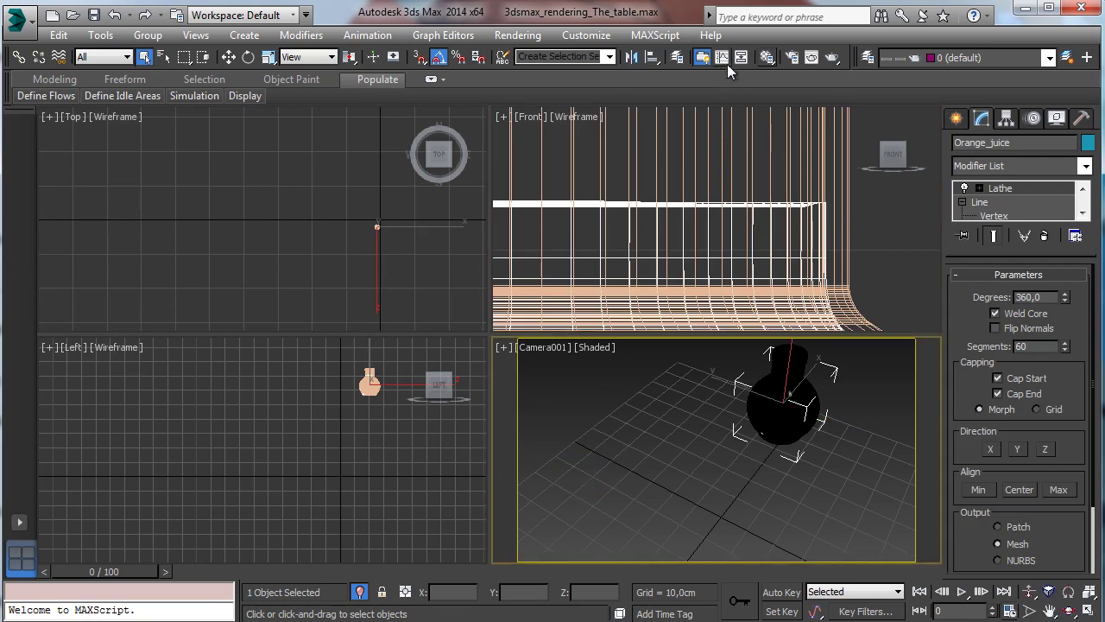
pyautogui.click(766, 57)
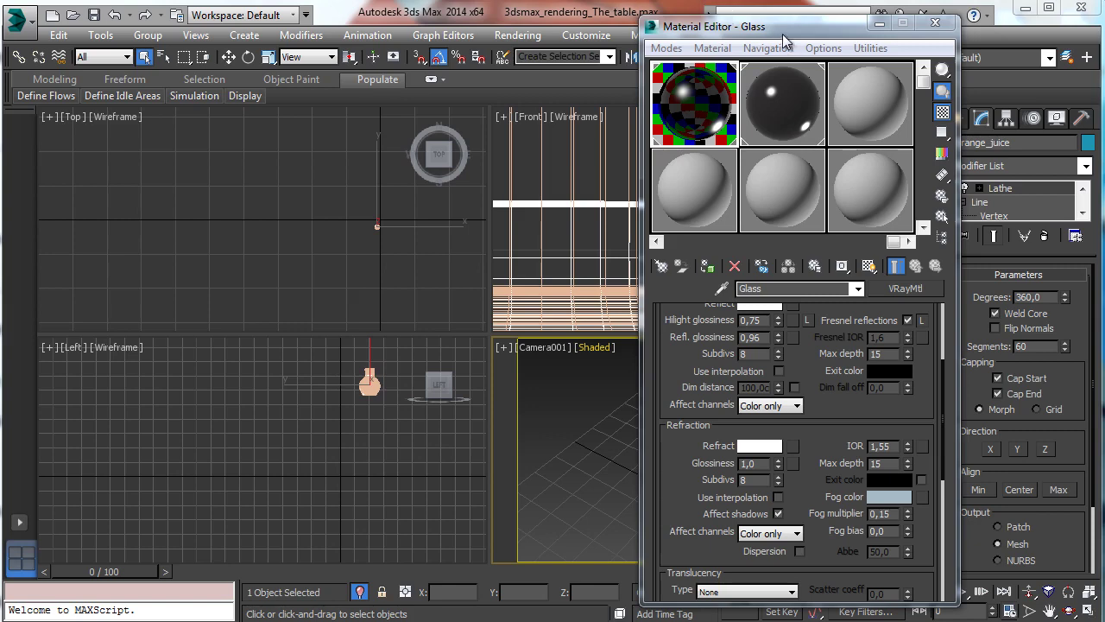
pyautogui.moveTo(784, 34); pyautogui.dragTo(183, 53)
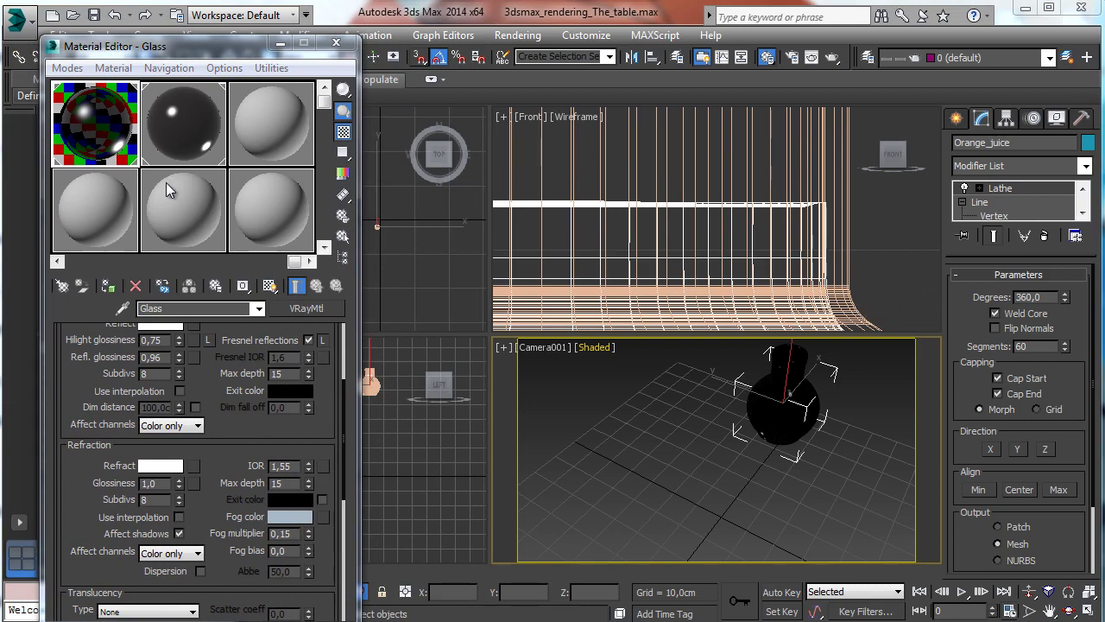
# - Name an unused material "Orange jiuce", change its type to VRayFastSSS2 and assign it to the orange juice object
pyautogui.click(255, 152)
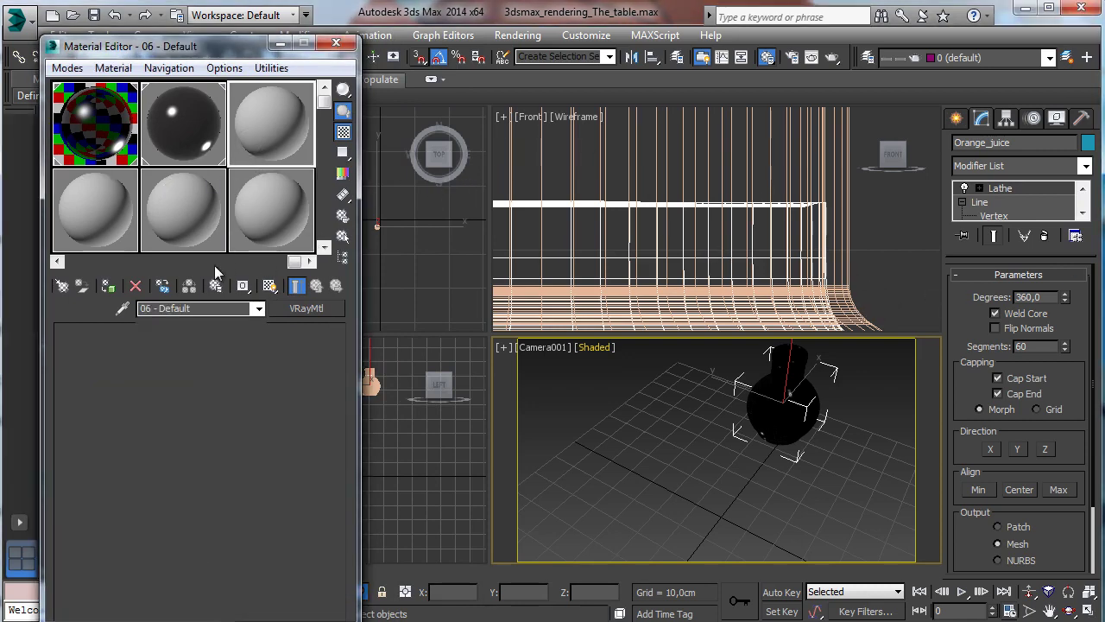
pyautogui.click(205, 309)
pyautogui.write('Ora')
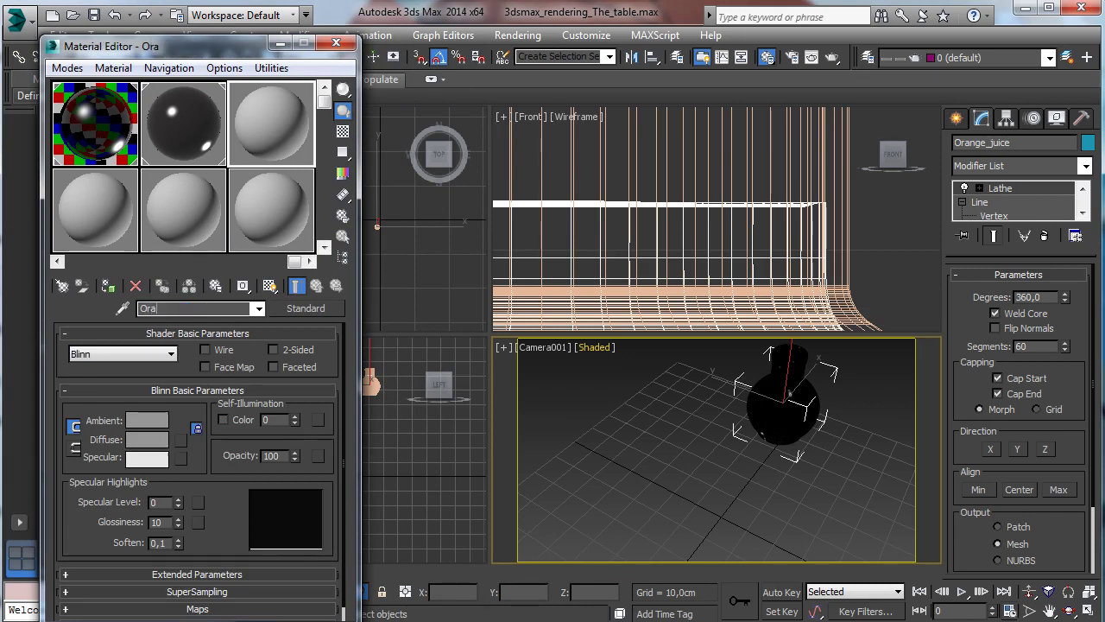
pyautogui.write('nge j')
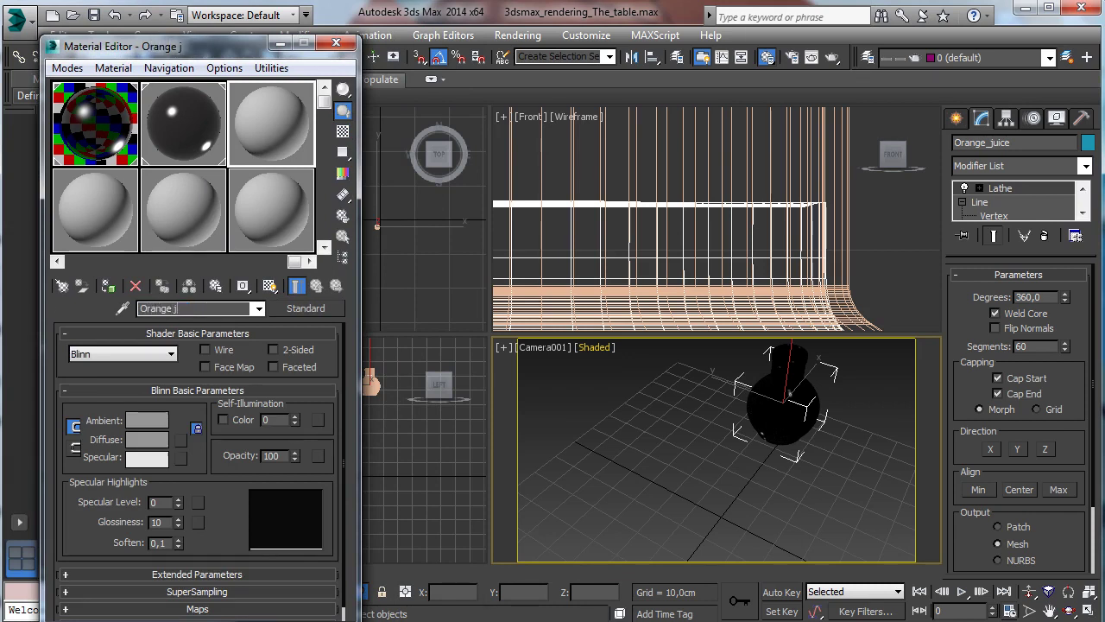
pyautogui.write('iuce')
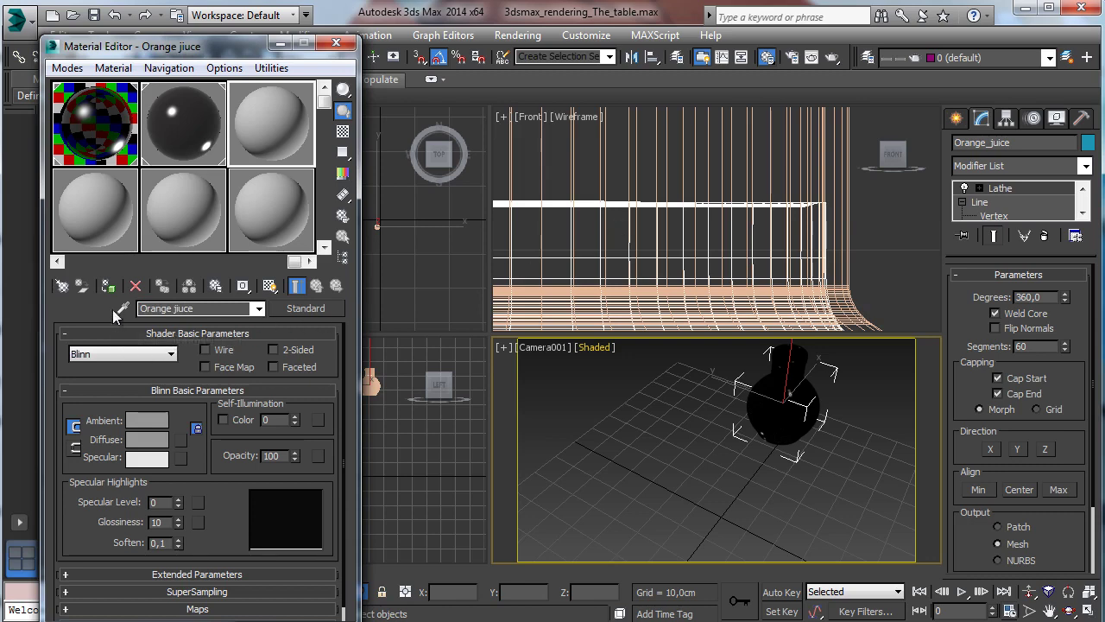
pyautogui.click(305, 308)
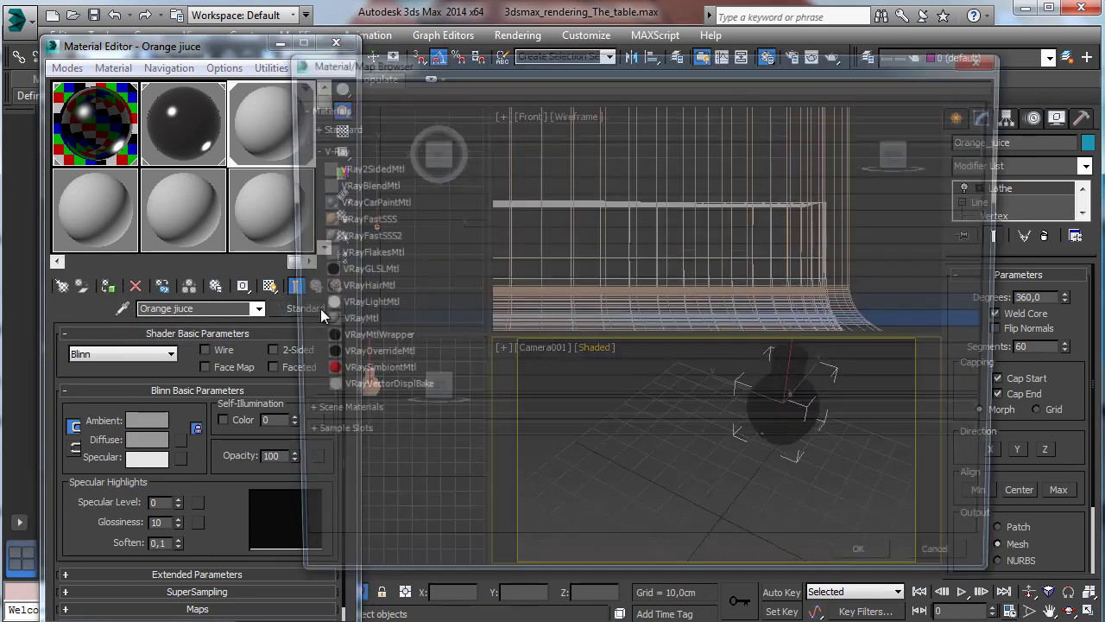
pyautogui.doubleClick(384, 235)
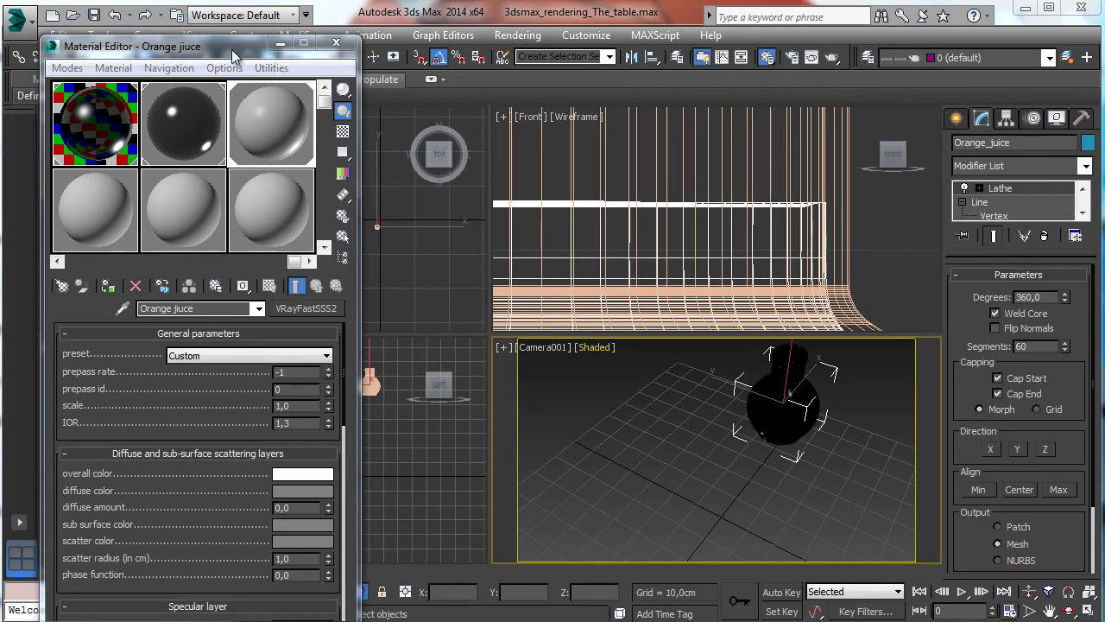
# - Set the orange juice material's overall color to RGB 244, 213, 120
pyautogui.moveTo(232, 49); pyautogui.dragTo(204, 9)
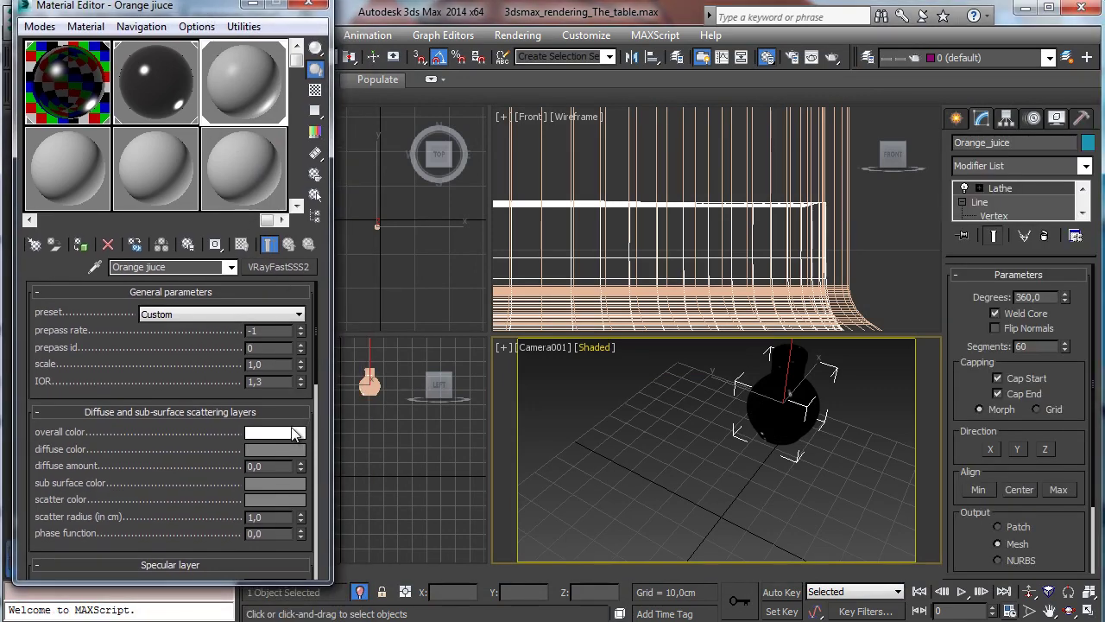
pyautogui.click(289, 435)
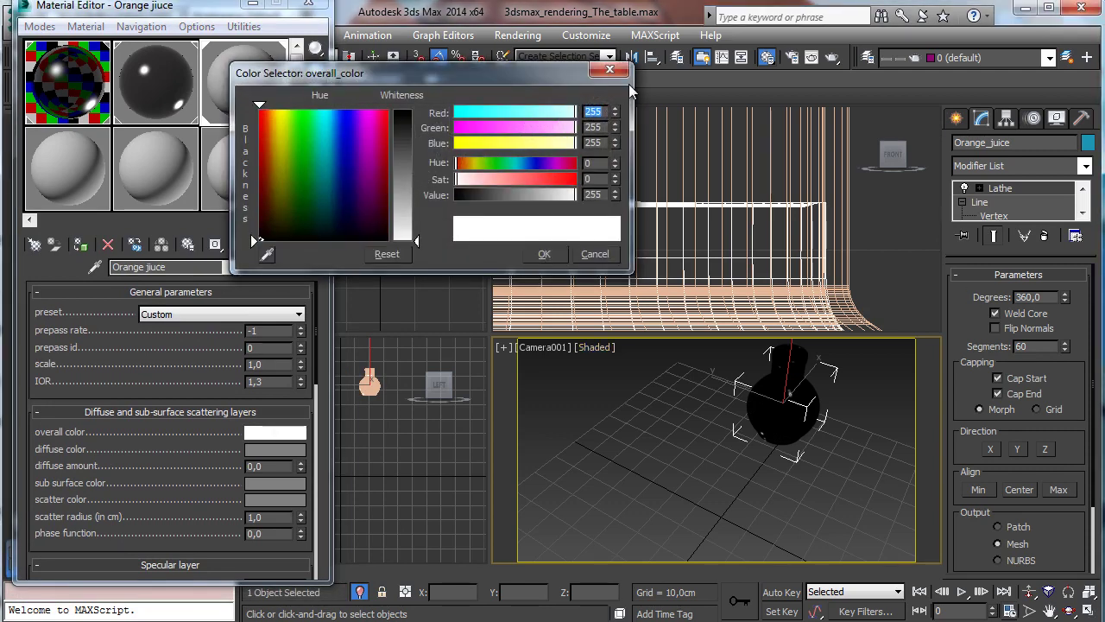
pyautogui.write('244')
pyautogui.press('Tab')
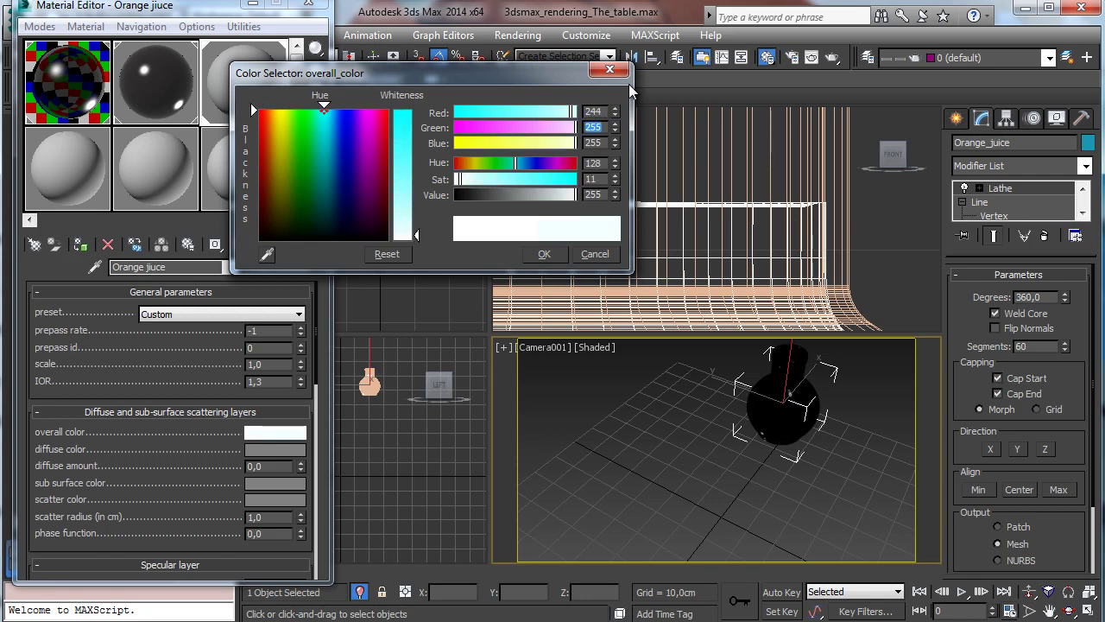
pyautogui.write('213')
pyautogui.press('Tab')
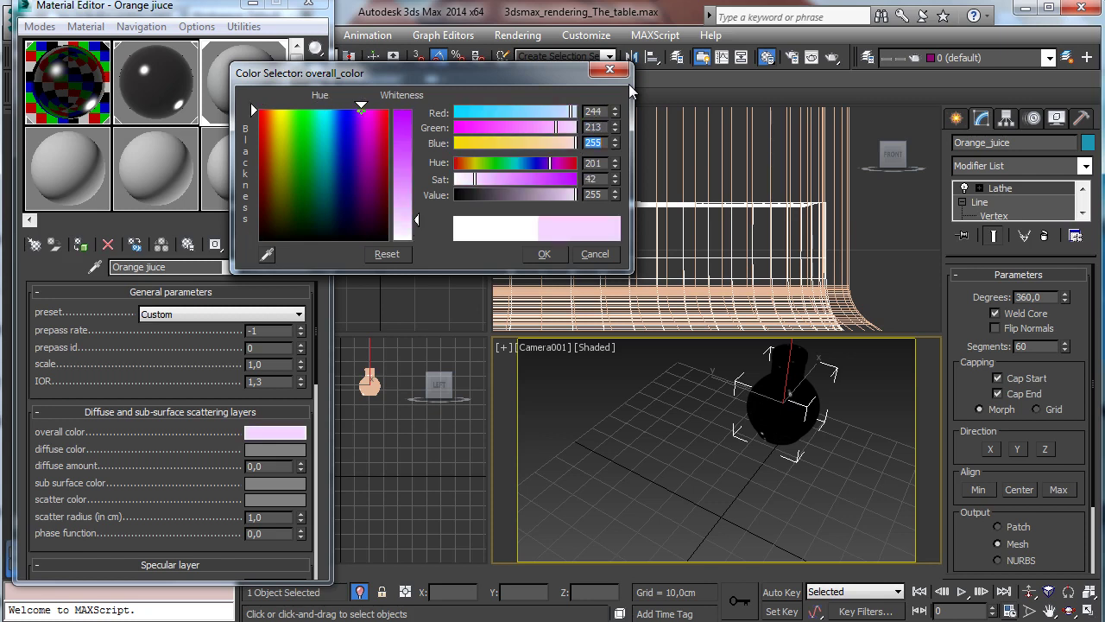
pyautogui.write('120')
pyautogui.press('Return')
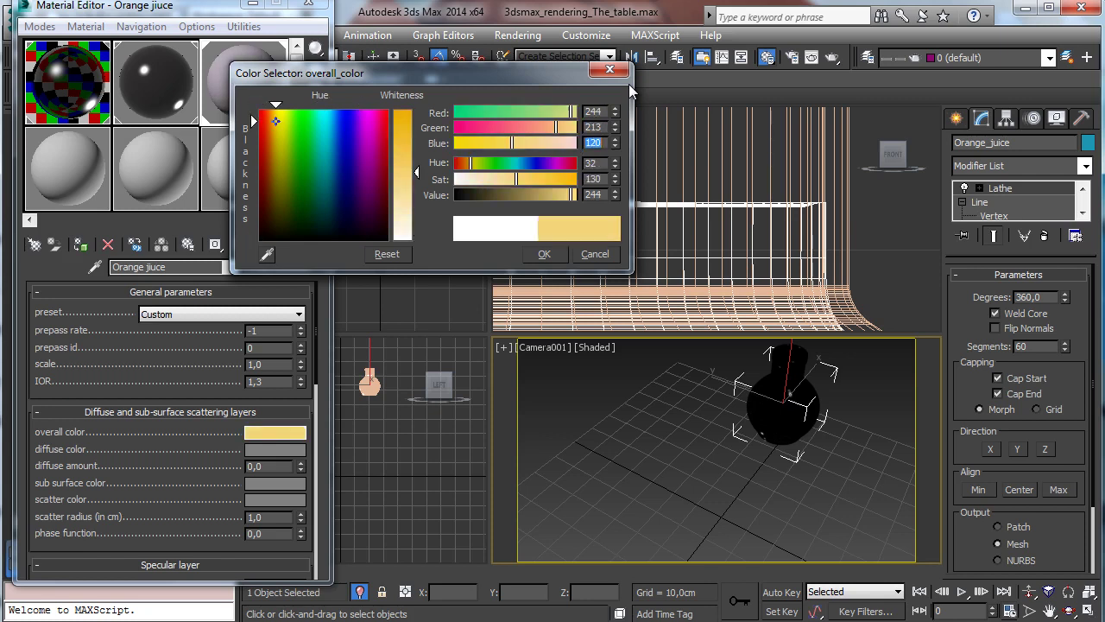
pyautogui.click(544, 254)
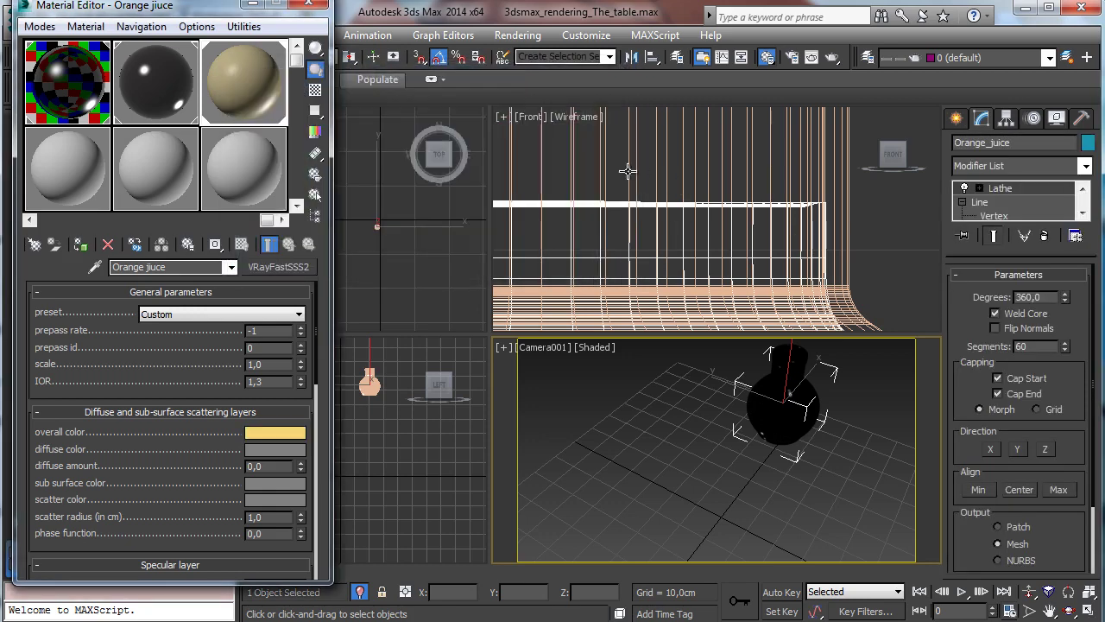
# - Set the orange juice material's sub surface color to RGB 243, 192, 77
pyautogui.click(272, 483)
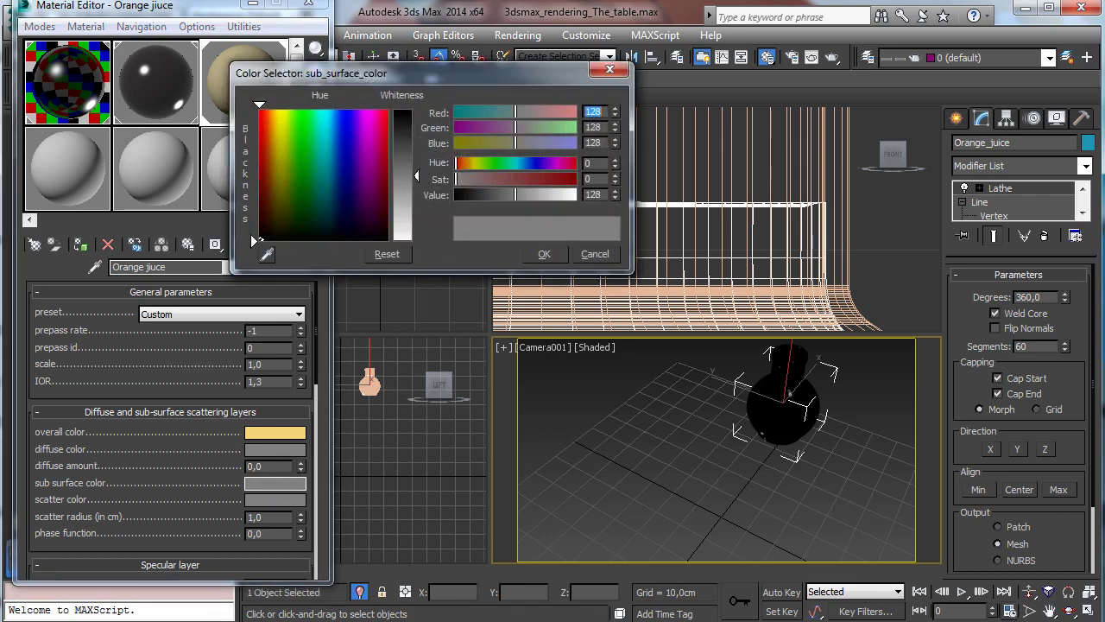
pyautogui.doubleClick(599, 113)
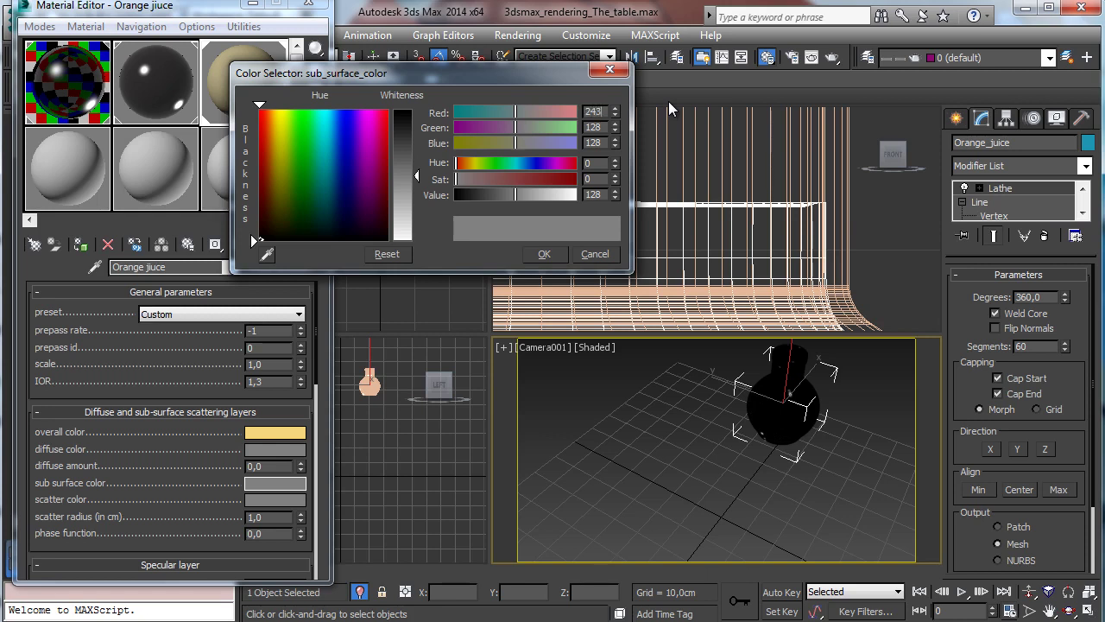
pyautogui.press('Tab')
pyautogui.write('19')
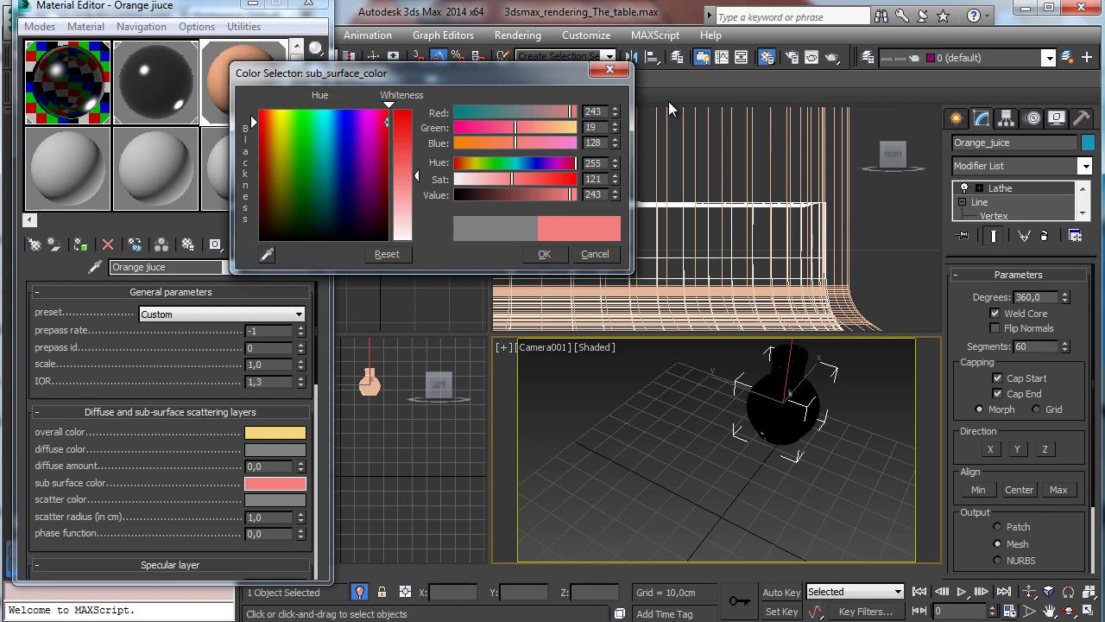
pyautogui.write('2')
pyautogui.press('Tab')
pyautogui.write('77')
pyautogui.press('Tab')
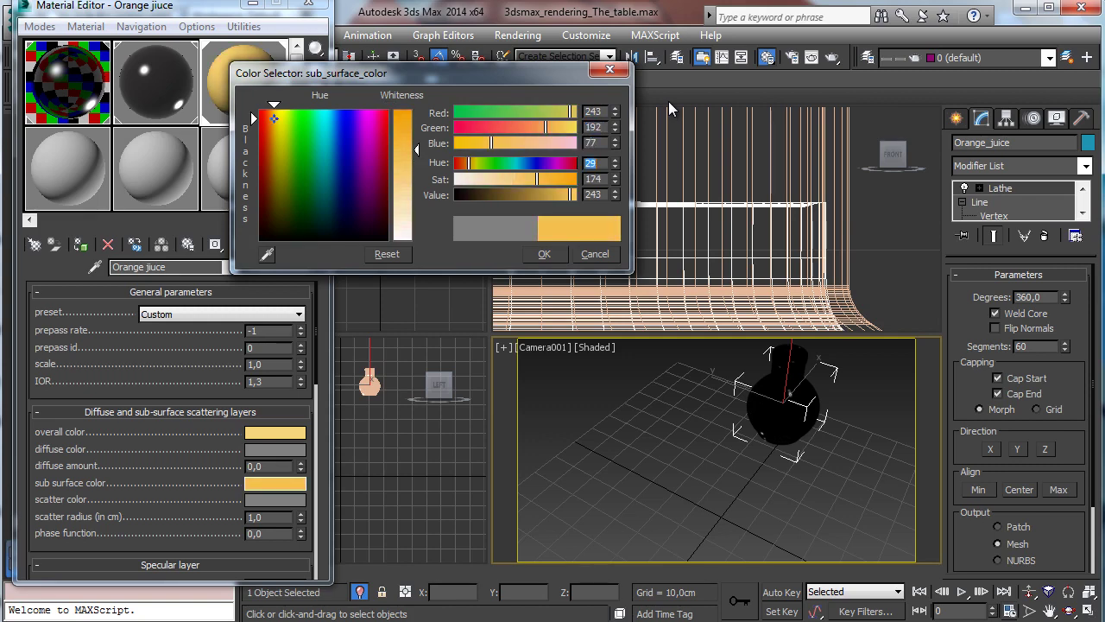
pyautogui.click(541, 254)
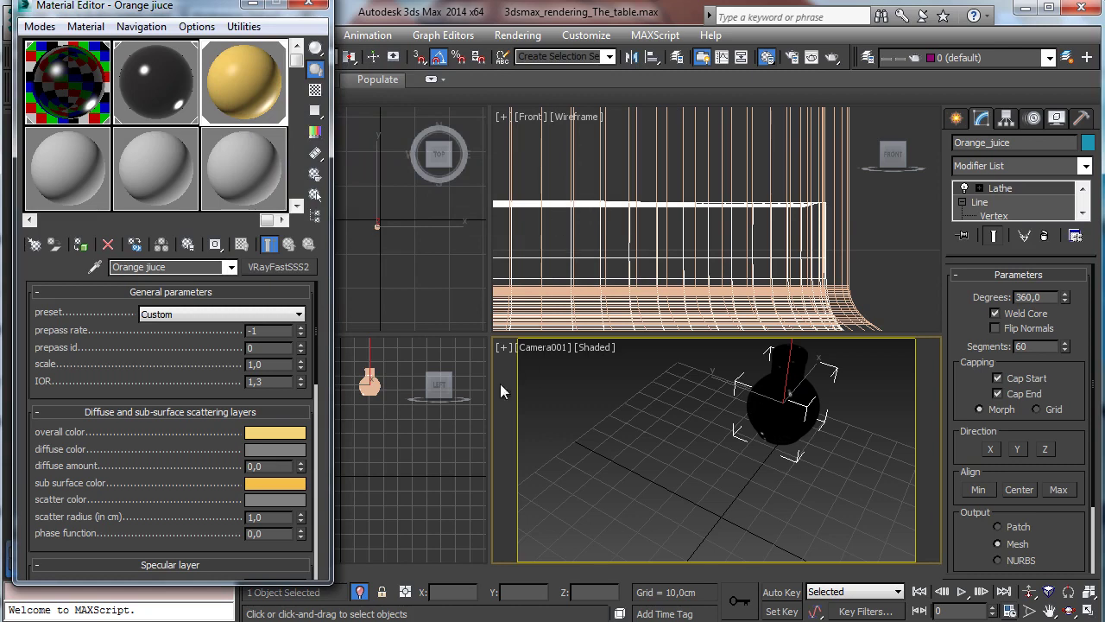
# - Set the orange juice material's scatter color to RGB 214, 146, 44
pyautogui.click(277, 500)
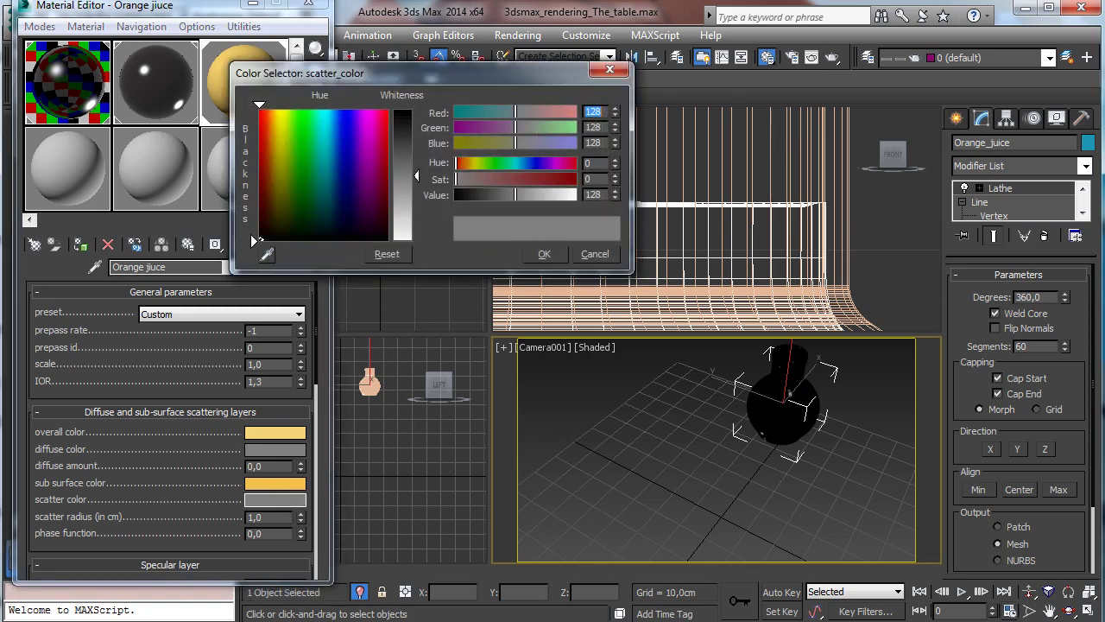
pyautogui.hotkey('alt', 'Tab')
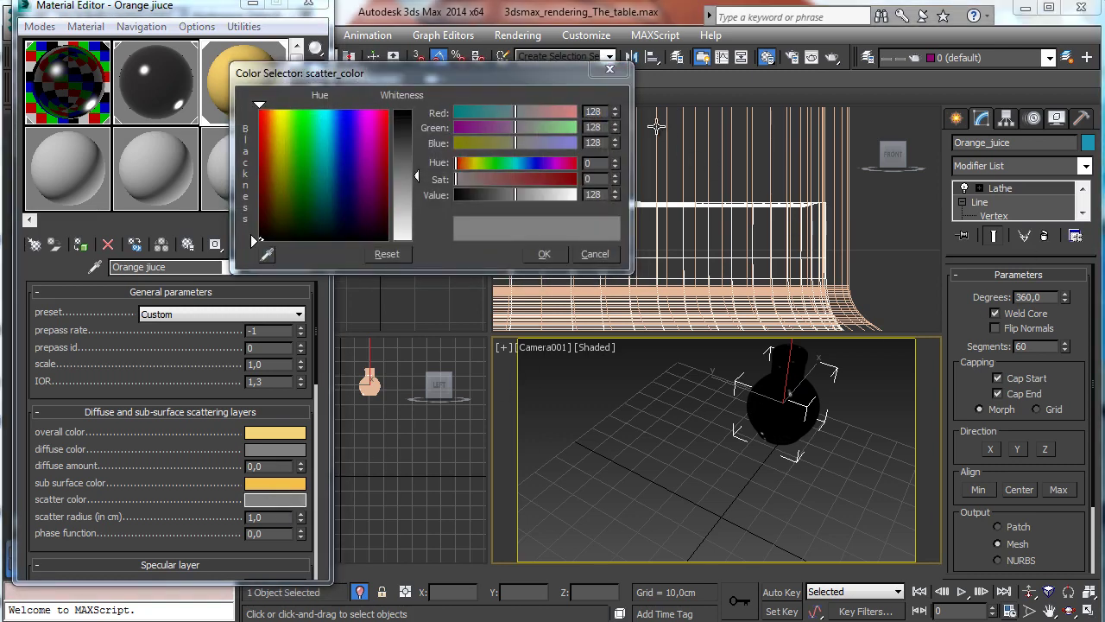
pyautogui.hotkey('alt', 'Tab')
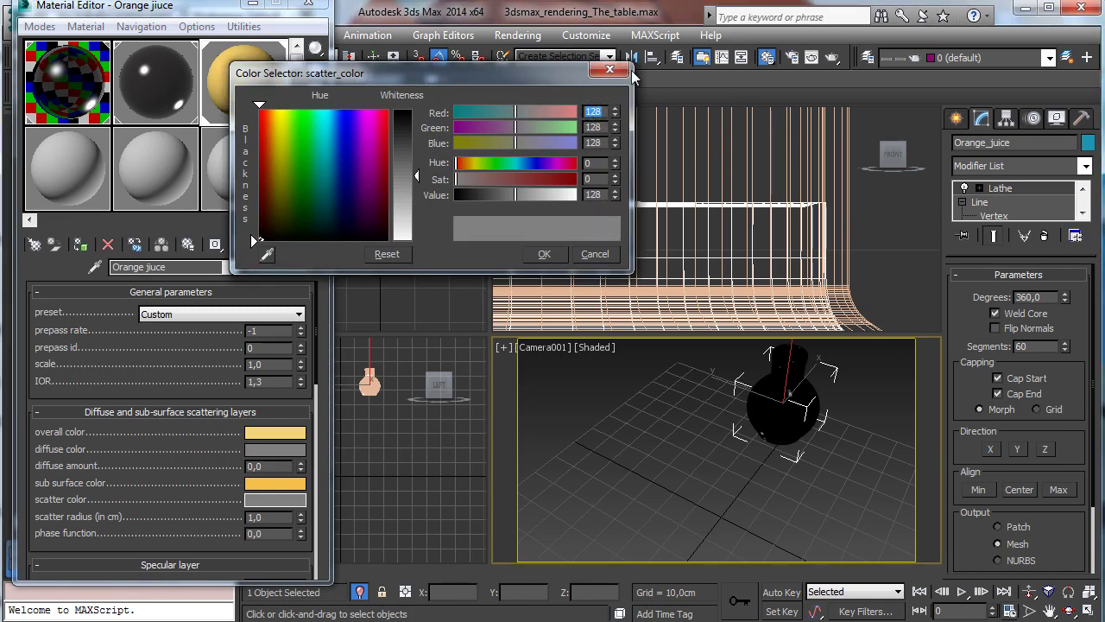
pyautogui.write('214')
pyautogui.press('Tab')
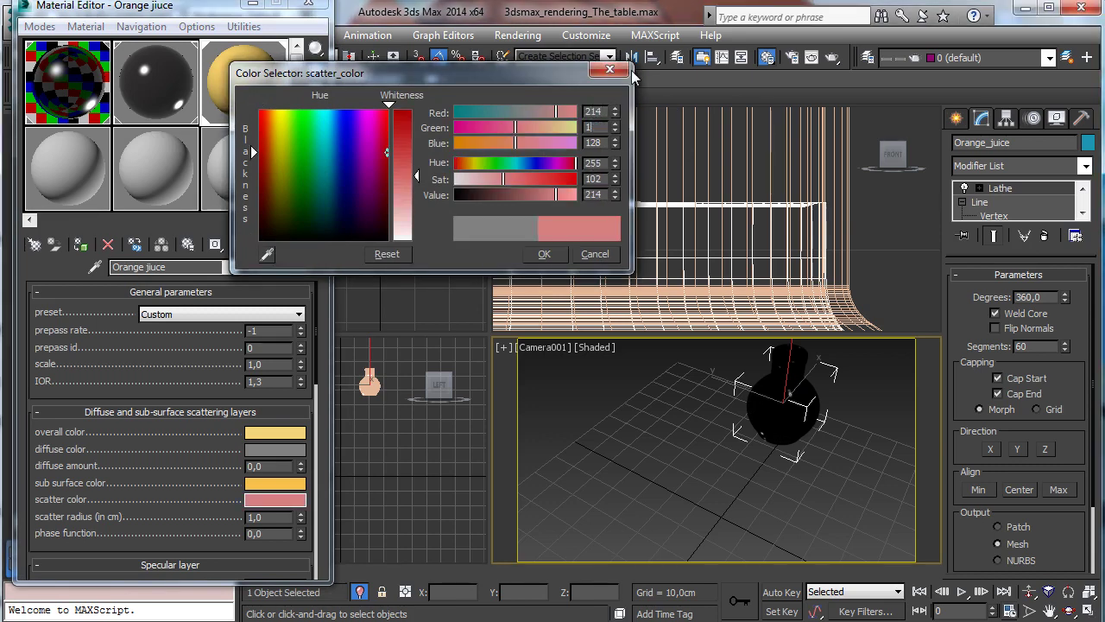
pyautogui.press('Tab')
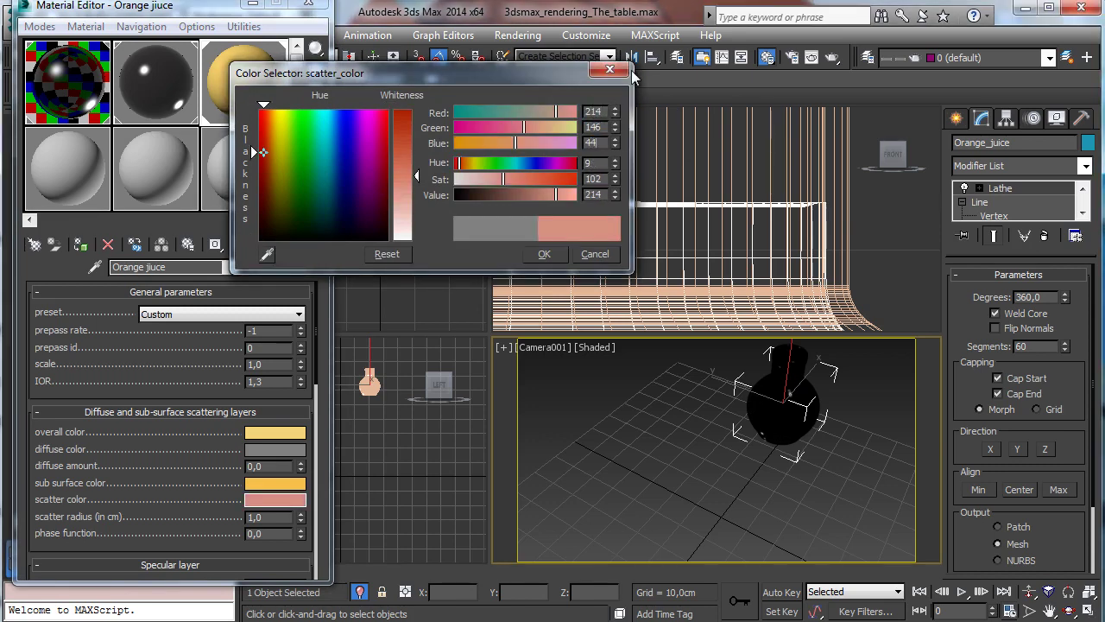
pyautogui.write('44')
pyautogui.press('Return')
pyautogui.click(544, 254)
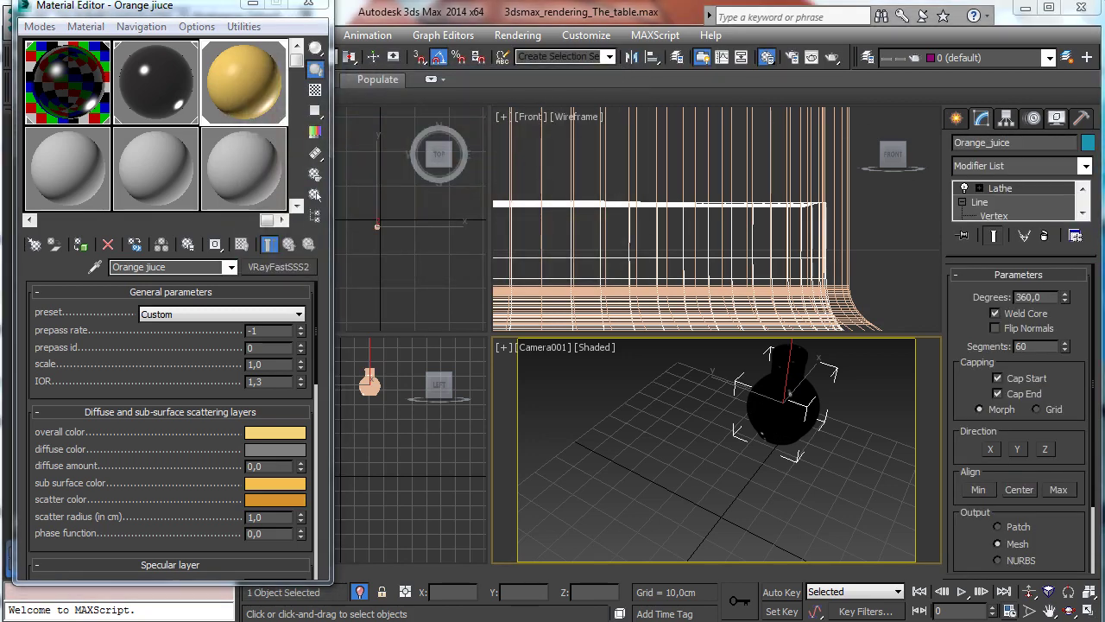
# - Render the bottle region in the V-Ray frame buffer to check the juice colors, and minimize the frame buffer
pyautogui.click(352, 618)
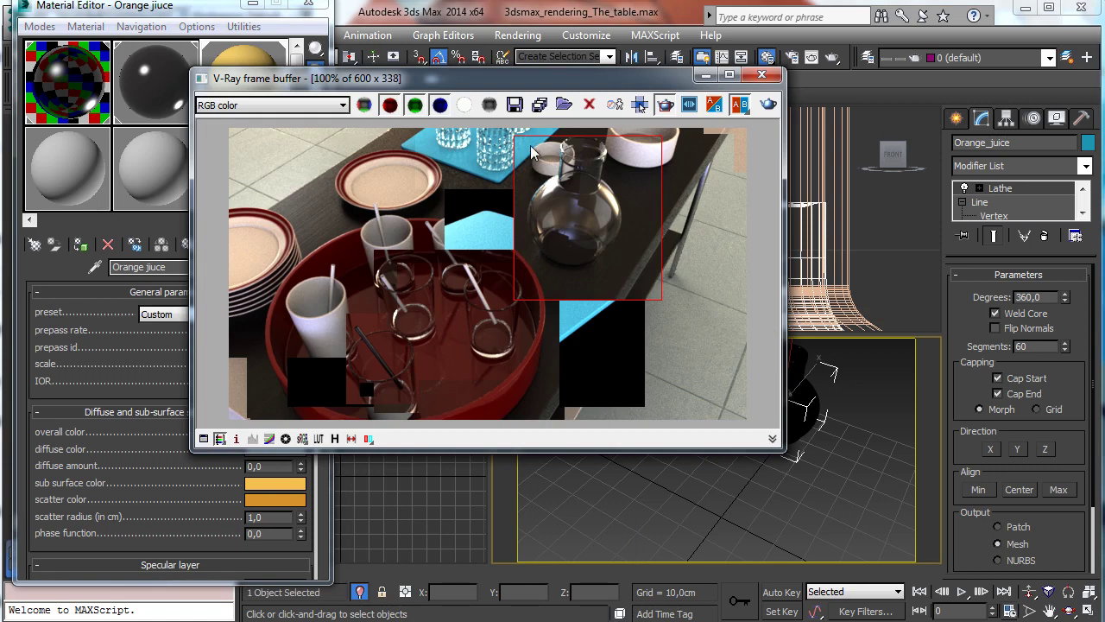
pyautogui.click(767, 104)
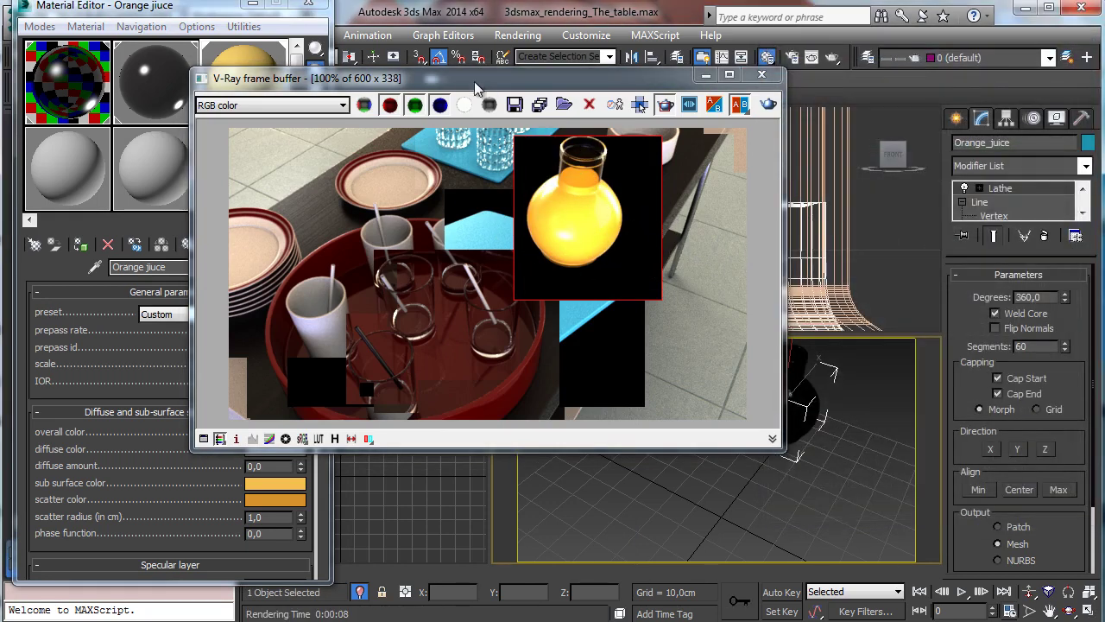
pyautogui.click(706, 75)
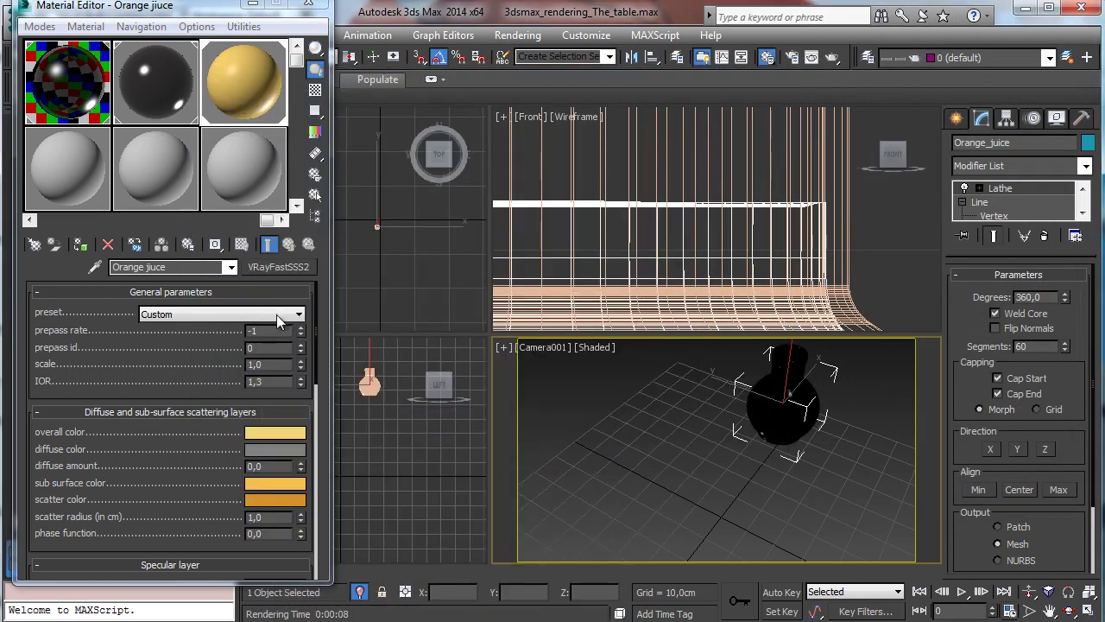
# - Set the orange juice material's prepass rate to 1 and its IOR to 1,66
pyautogui.click(300, 329)
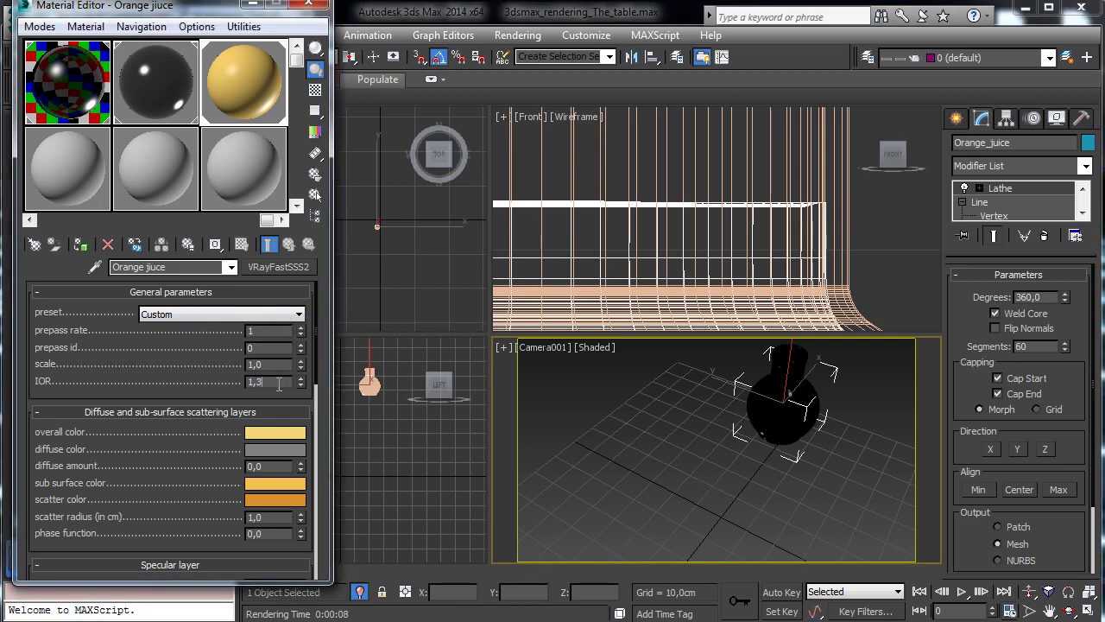
pyautogui.press('BackSpace')
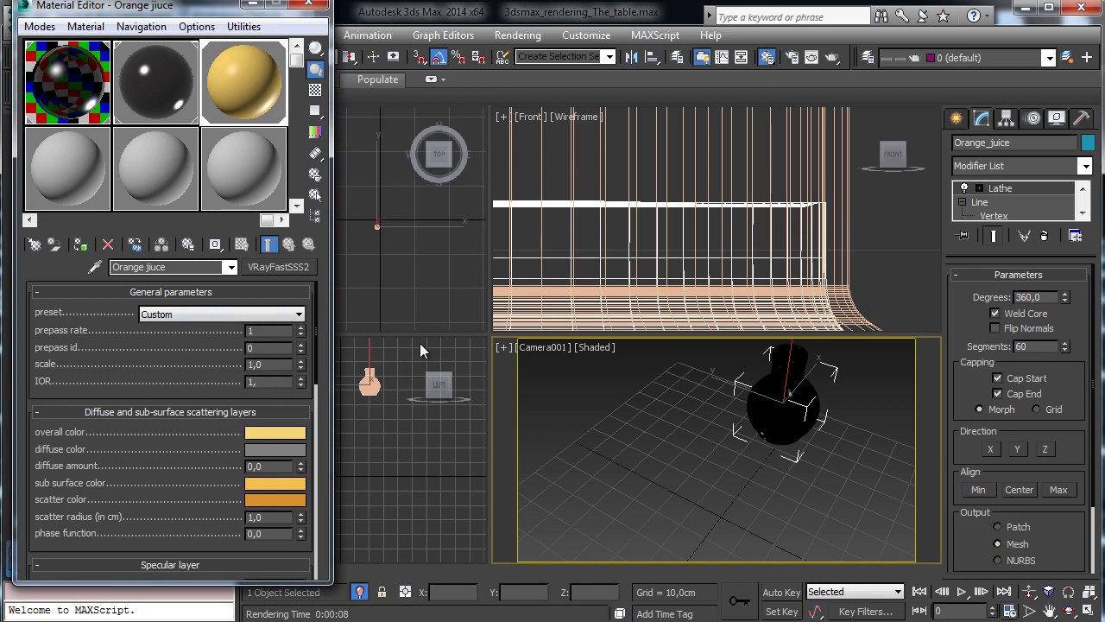
pyautogui.write('66')
pyautogui.press('Return')
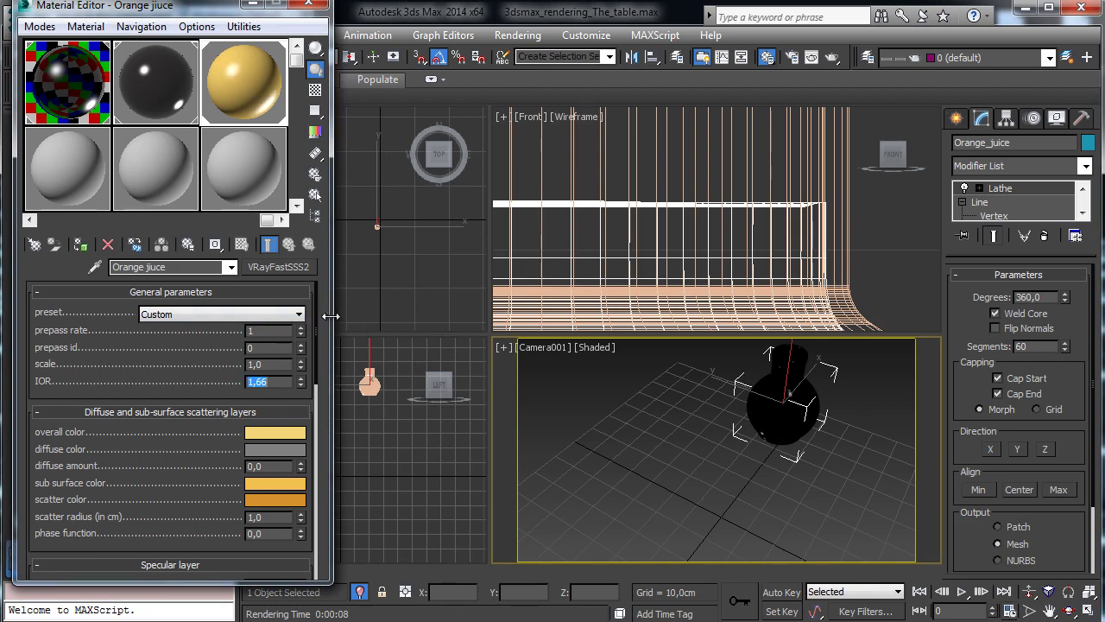
# - Set the orange juice material's scale to 20 and scatter radius to 20 cm, and render the bottle region again
pyautogui.click(263, 363)
pyautogui.click(278, 518)
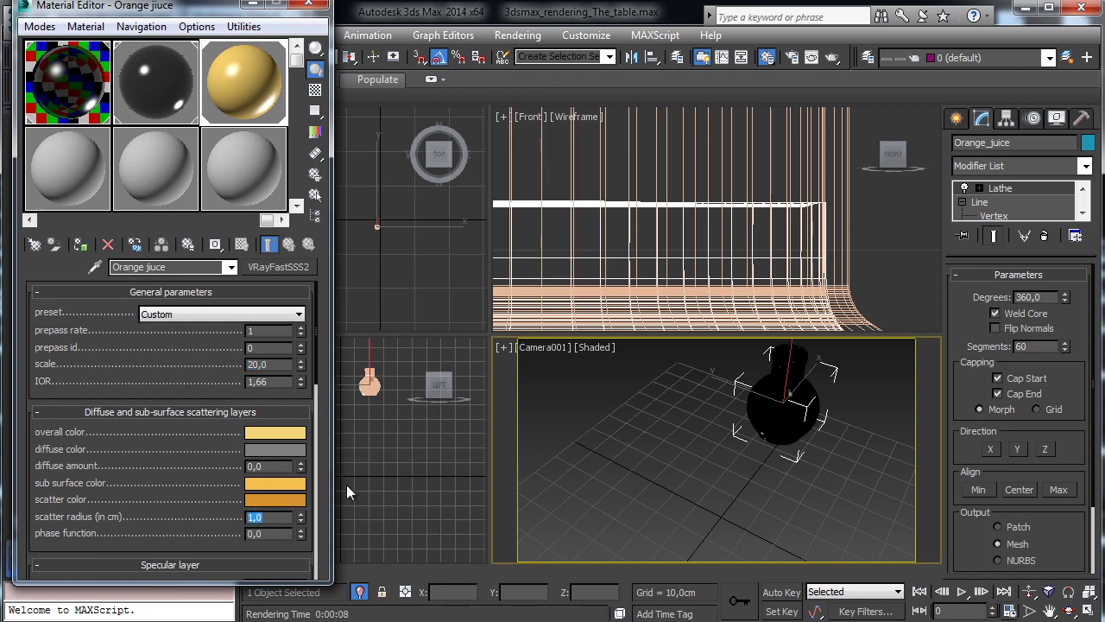
pyautogui.write('20')
pyautogui.press('Return')
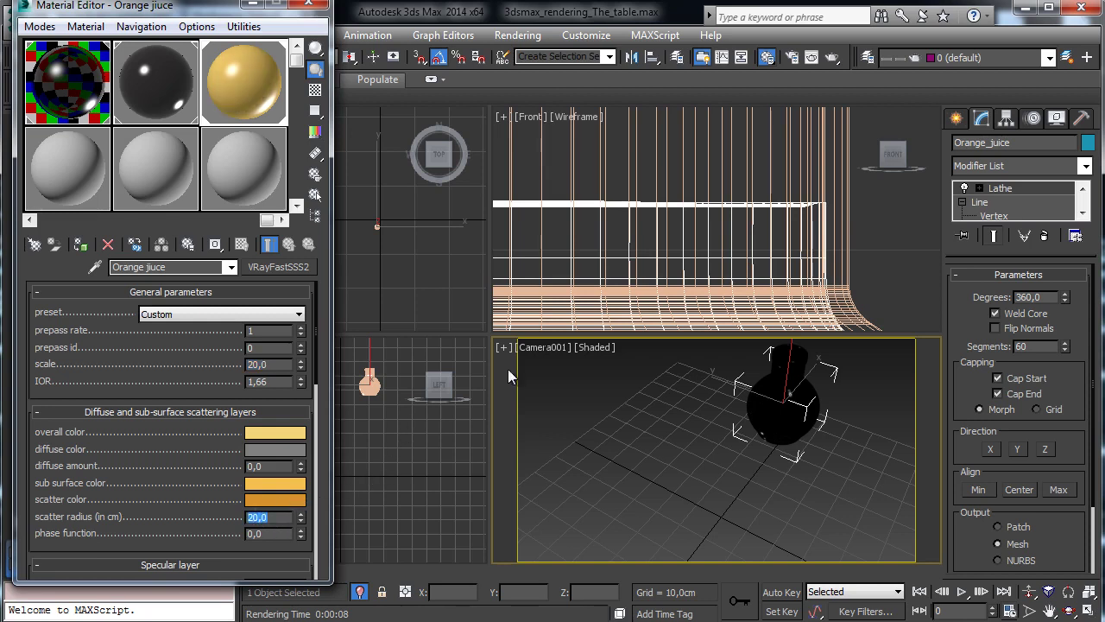
pyautogui.click(832, 57)
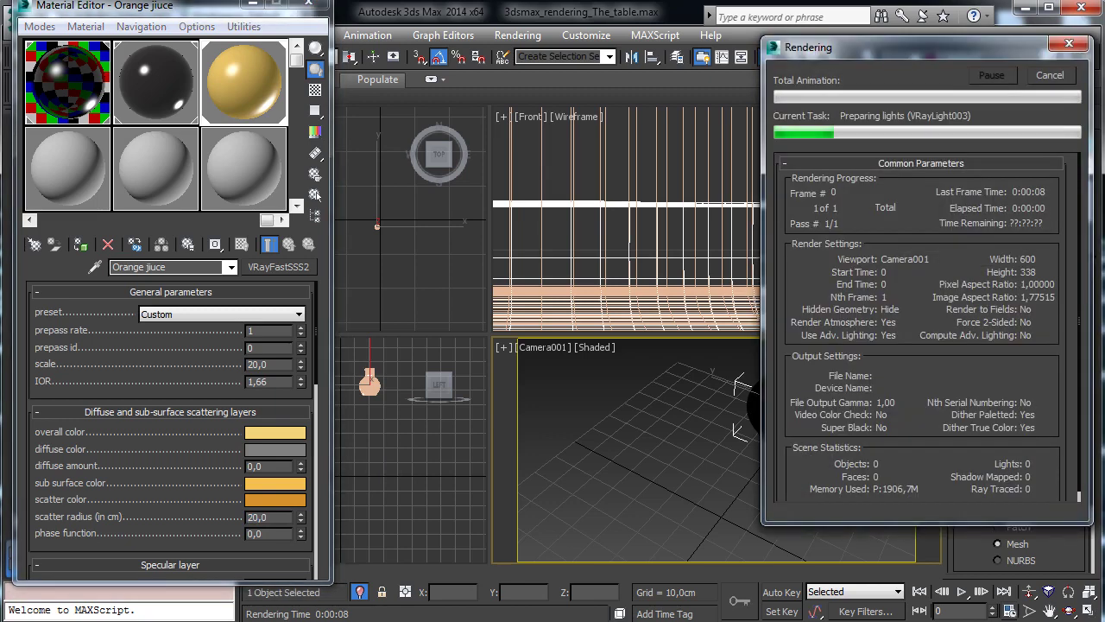
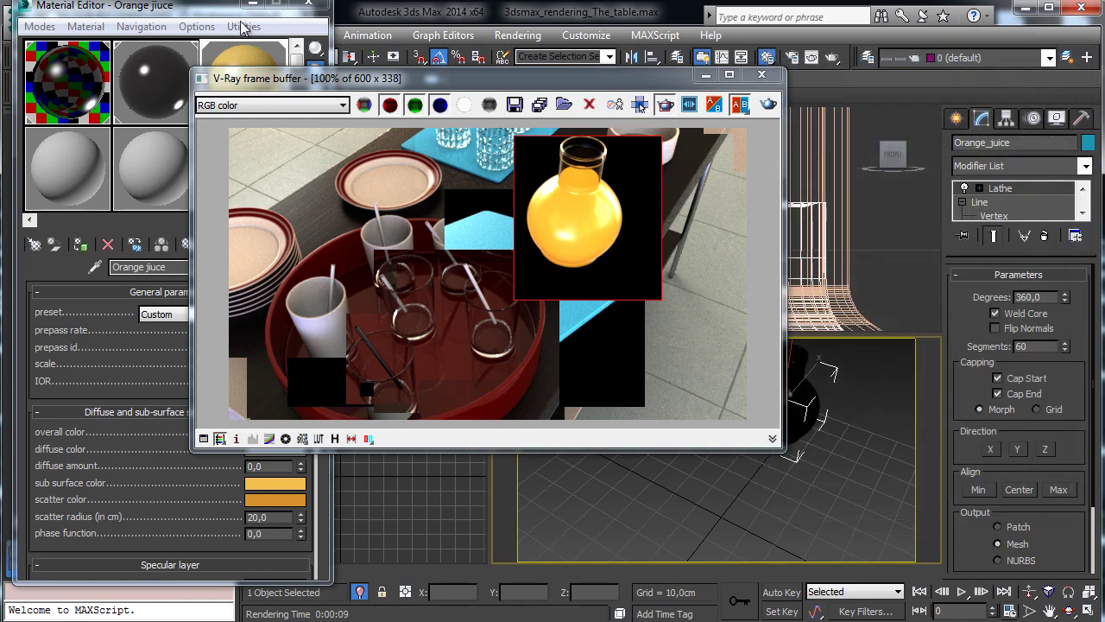
# - Set the orange juice material's phase function to 0,46
pyautogui.click(267, 31)
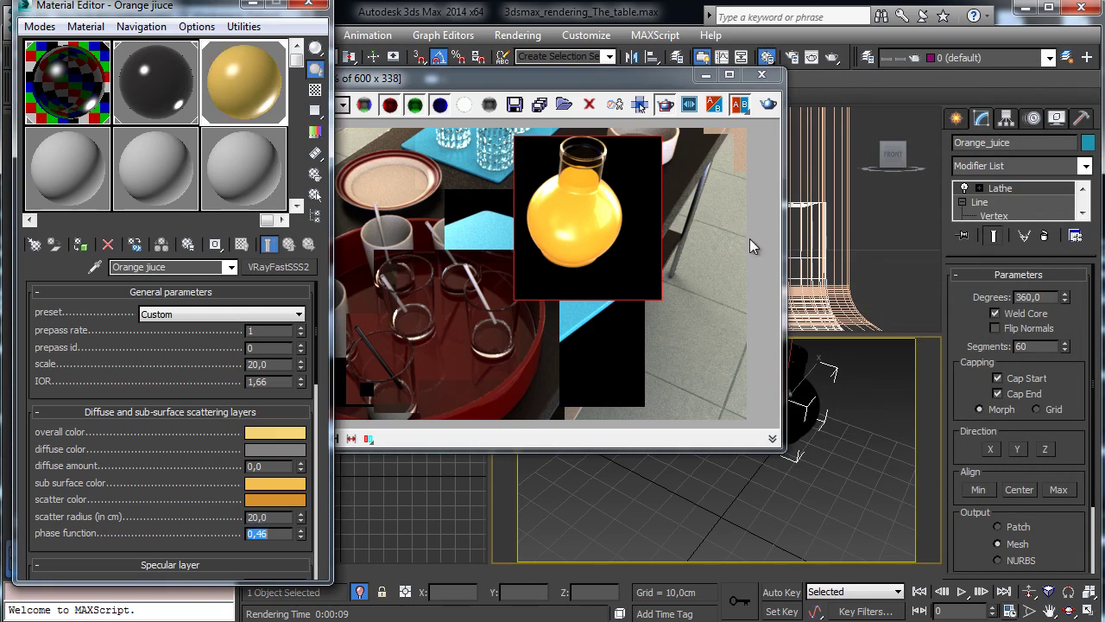
pyautogui.scroll(-3, 187, 468)
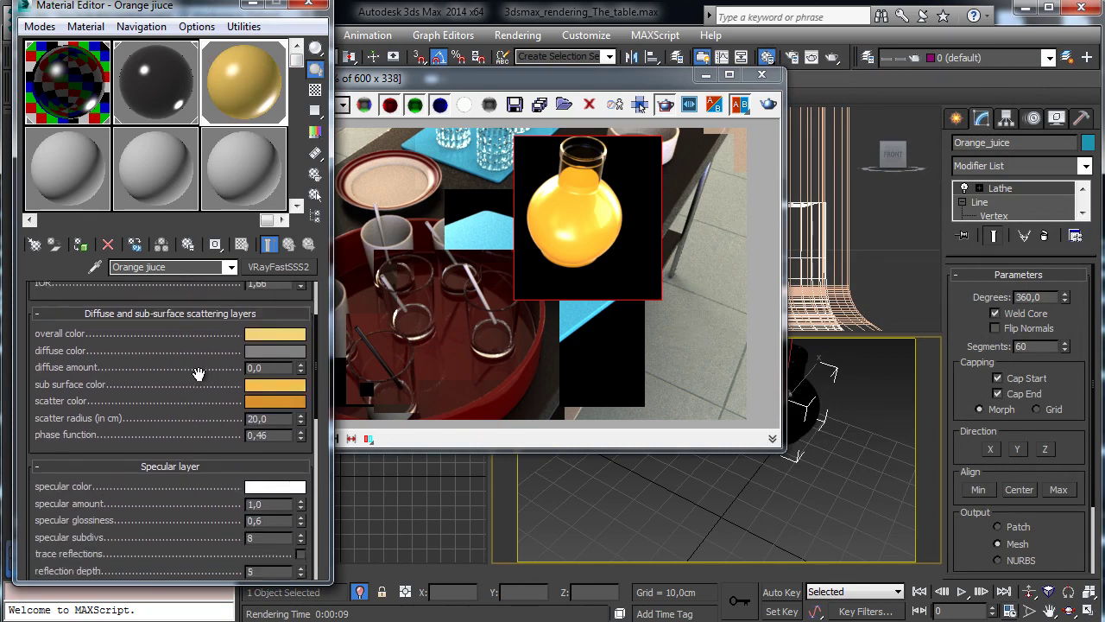
# - Set the orange juice material's specular color to red 217, green 188, blue 127
pyautogui.click(274, 447)
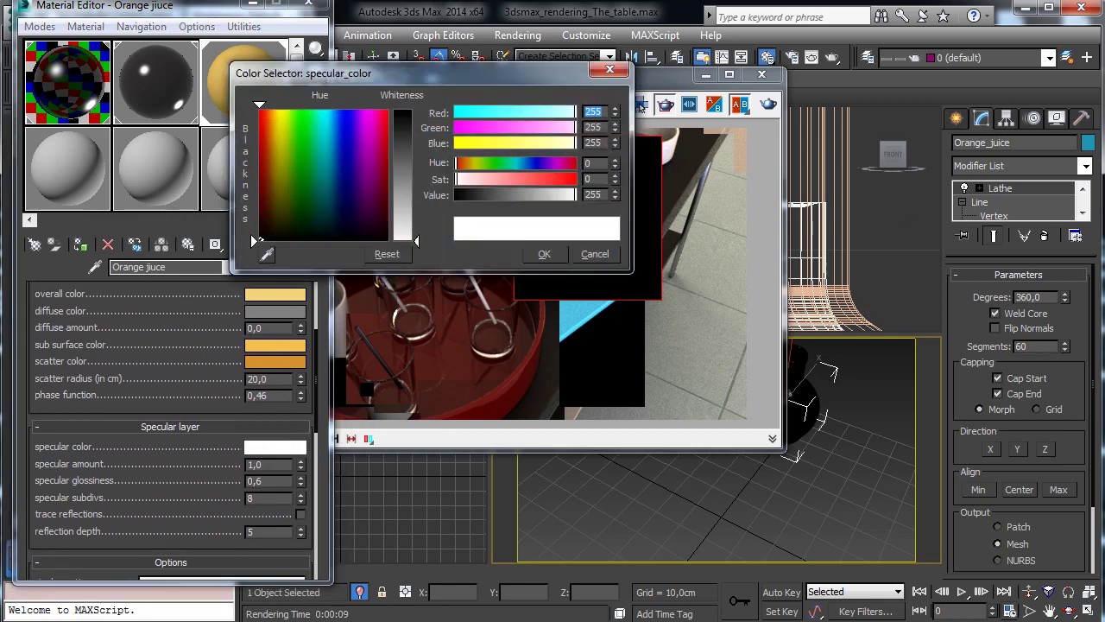
pyautogui.click(604, 110)
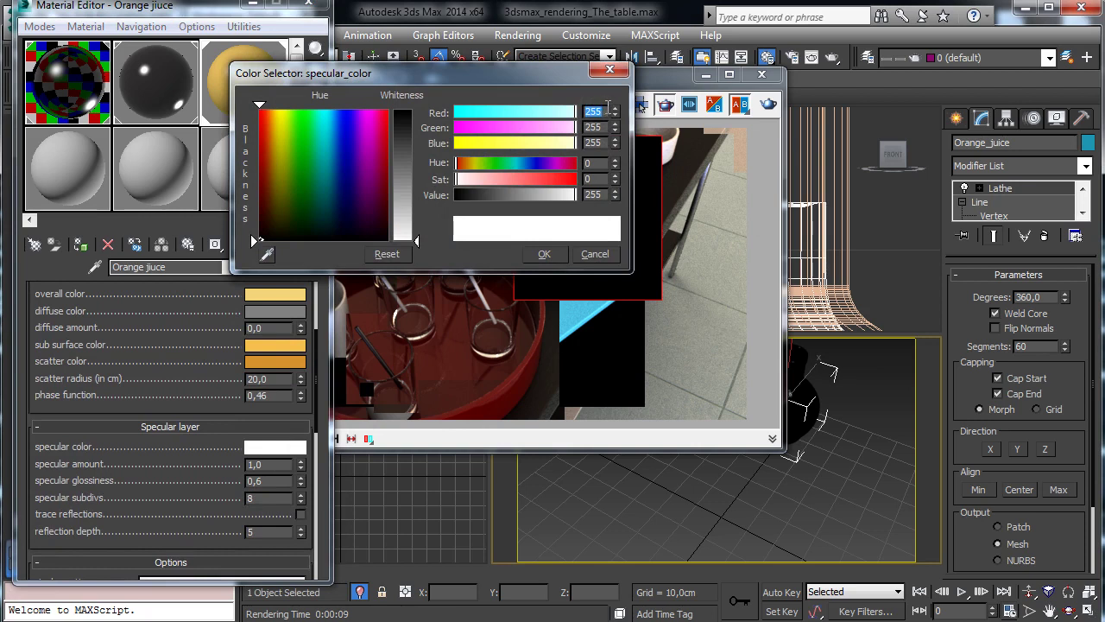
pyautogui.write('217')
pyautogui.press('Return')
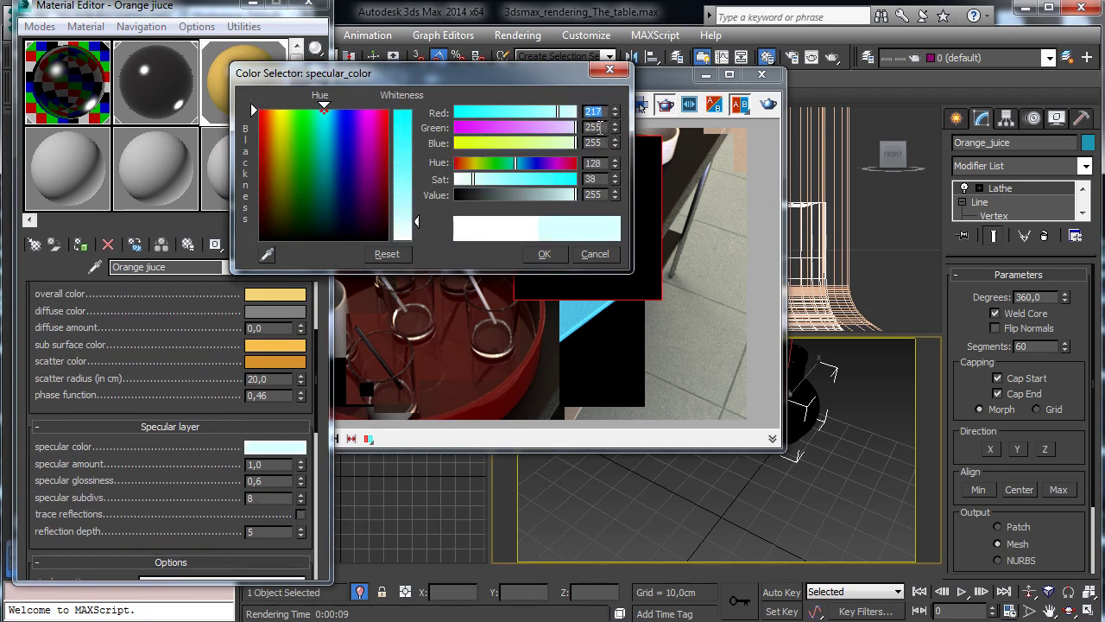
pyautogui.click(601, 127)
pyautogui.write('188')
pyautogui.press('Return')
pyautogui.click(602, 143)
pyautogui.write('127')
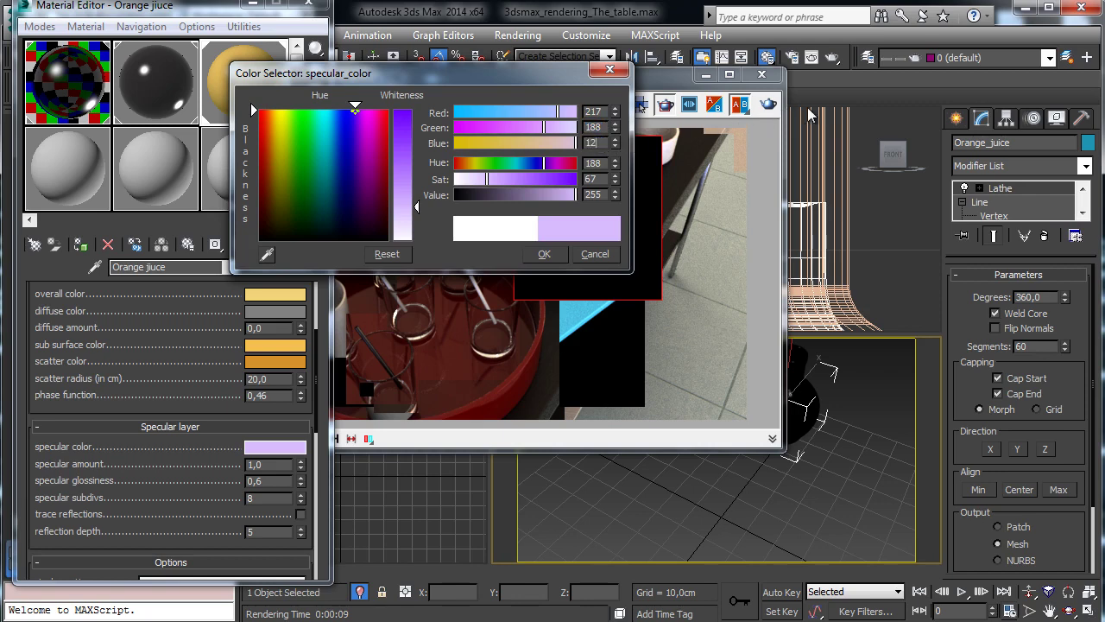
pyautogui.press('Return')
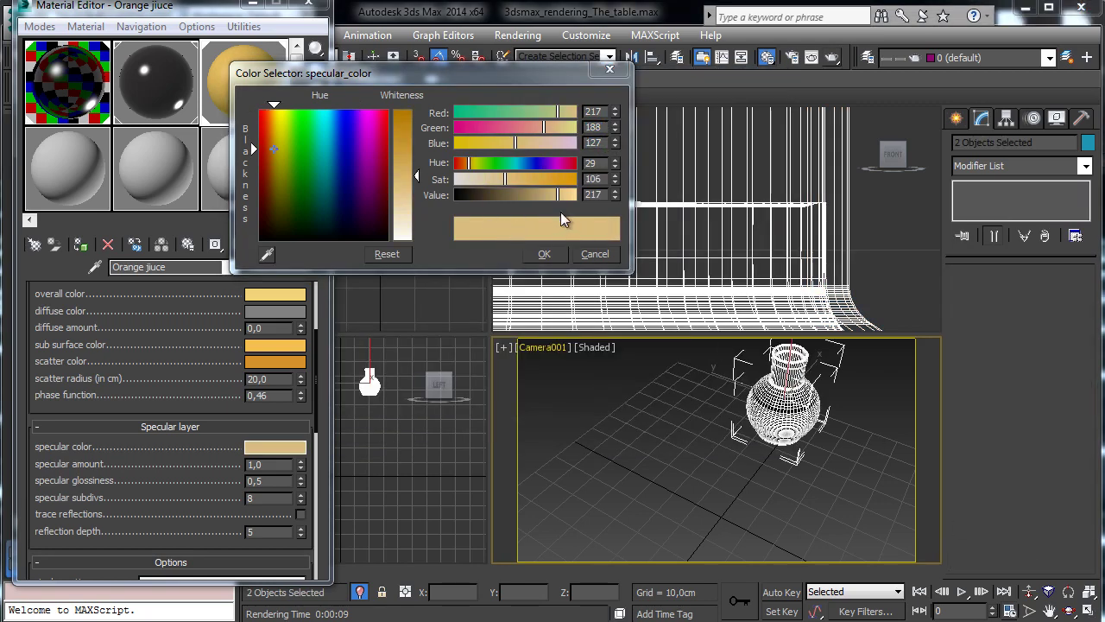
pyautogui.click(544, 253)
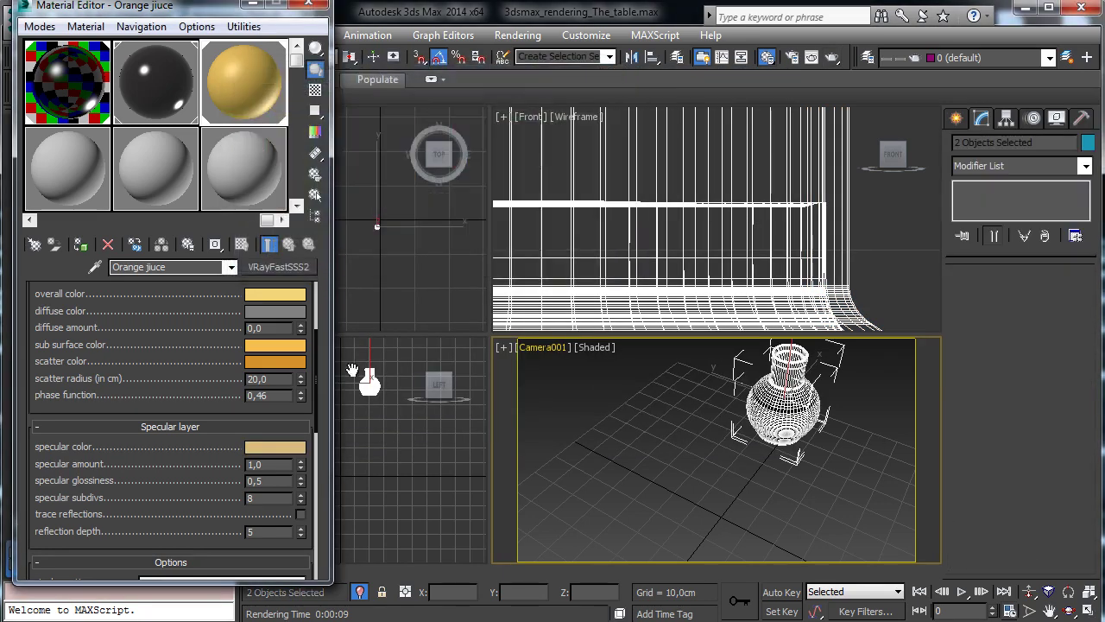
# - Set the orange juice material's specular amount to 0,5 and specular glossiness to 0,8, and enable trace reflections
pyautogui.doubleClick(271, 465)
pyautogui.click(274, 481)
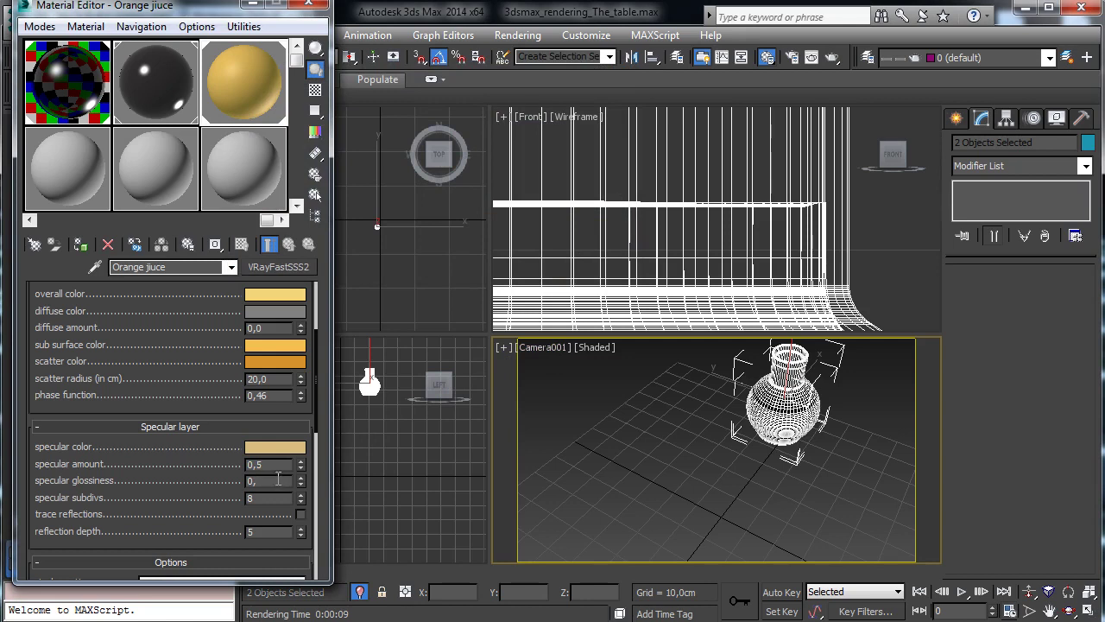
pyautogui.write('8')
pyautogui.press('Return')
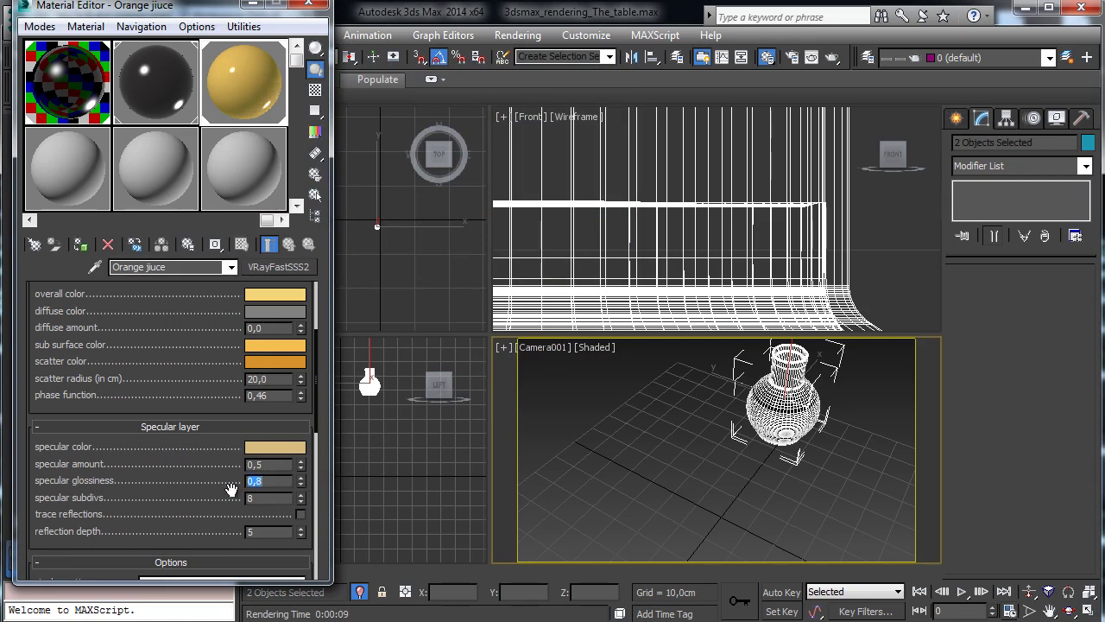
pyautogui.click(301, 514)
# - Render the bottle region again with the surrounding scene unhidden, dismiss the antivirus notification, and minimize the frame buffer
pyautogui.click(831, 57)
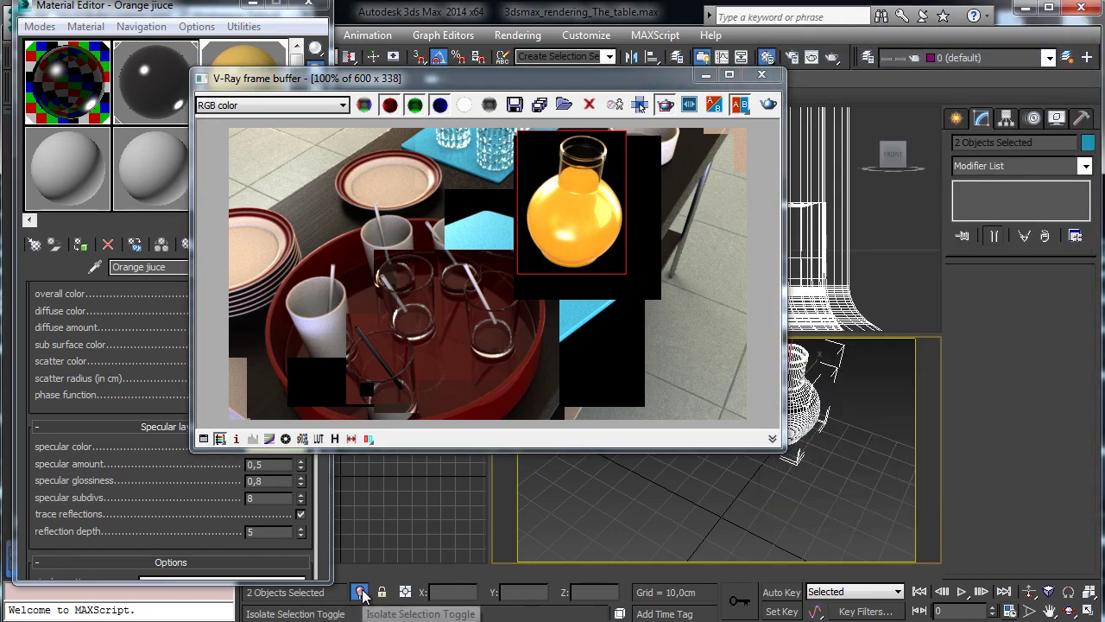
pyautogui.click(768, 104)
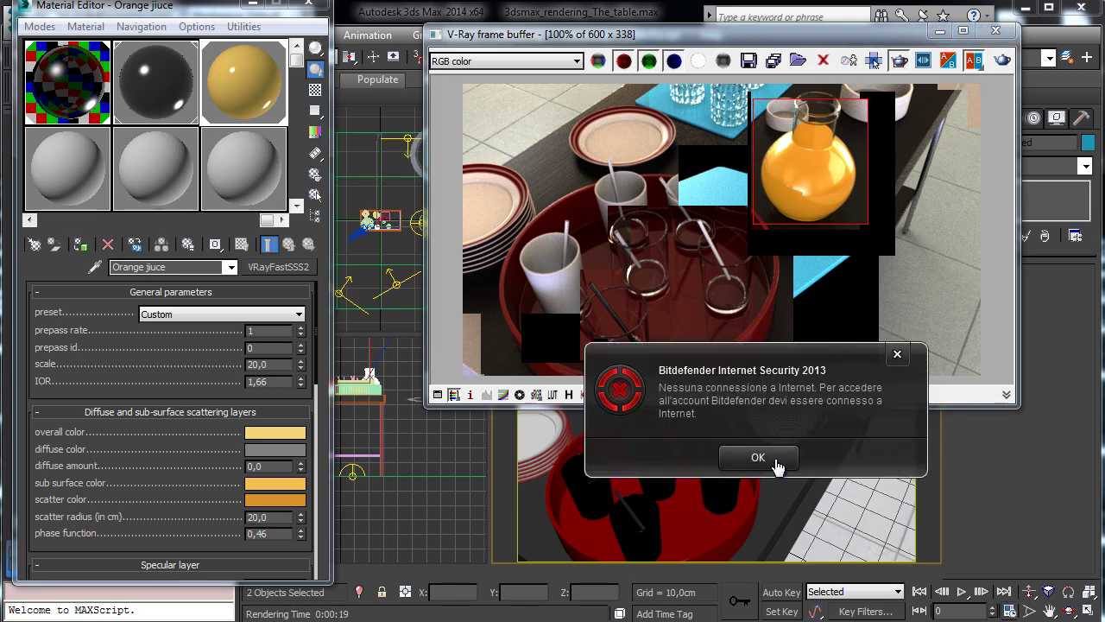
pyautogui.click(757, 458)
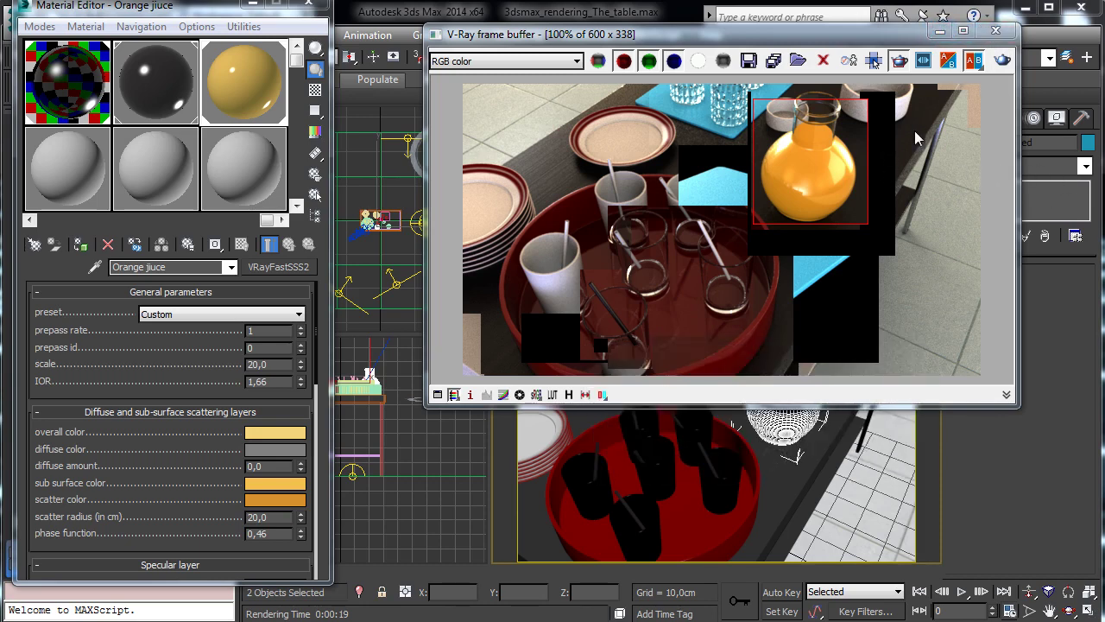
pyautogui.click(940, 33)
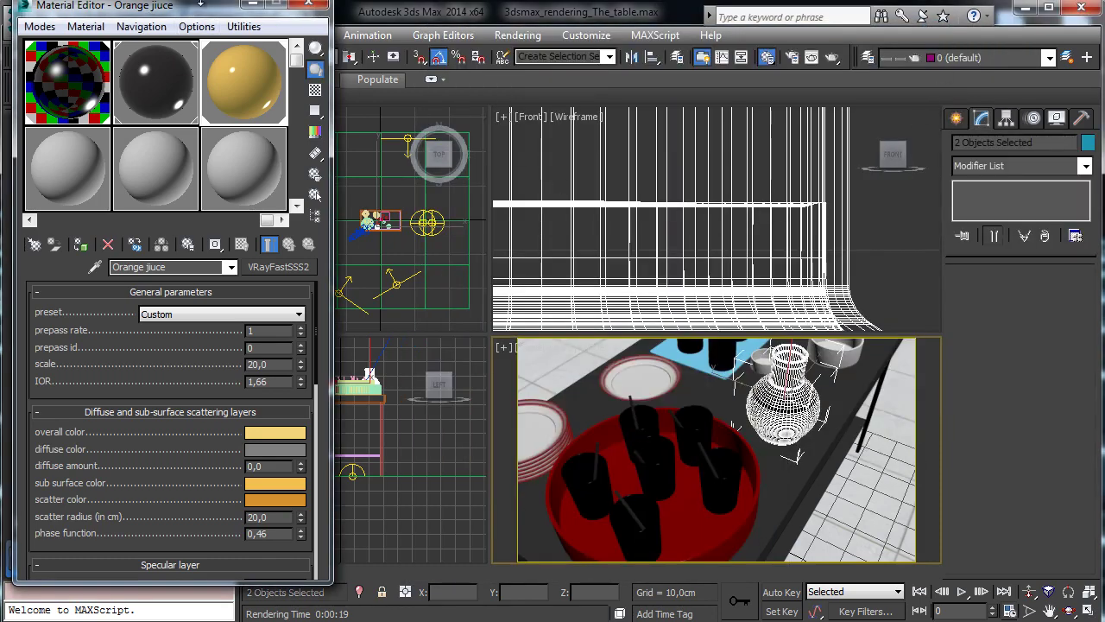
# - Isolate Glass_02 in a maximized Front view, turn off its Lathe modifier to expose the profile, and close the Material Editor
pyautogui.moveTo(172, 5); pyautogui.dragTo(166, 67)
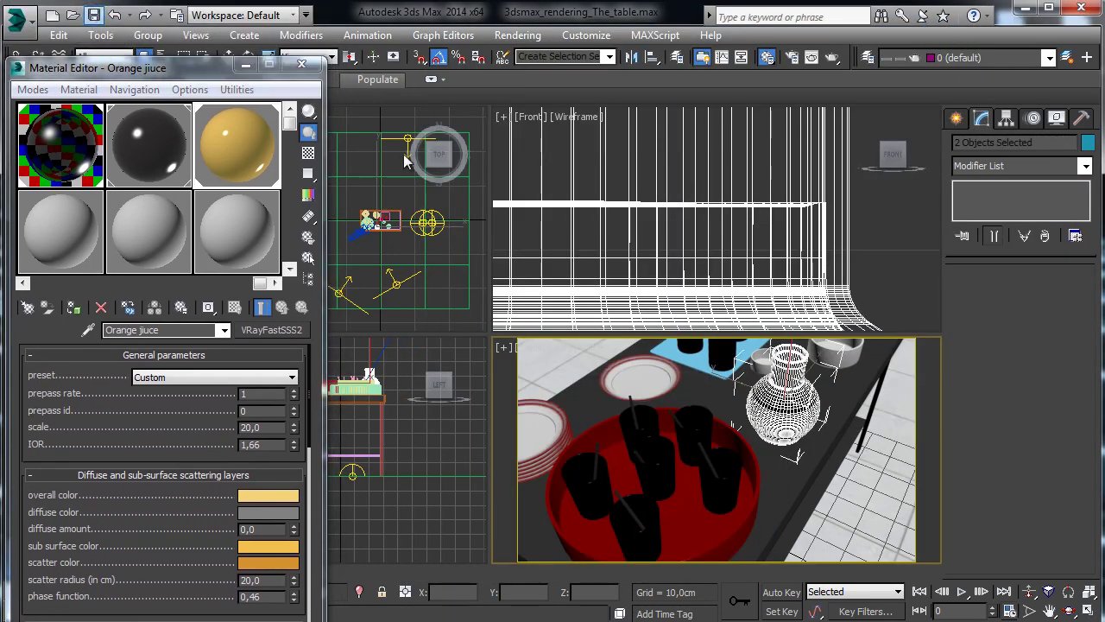
pyautogui.click(733, 459)
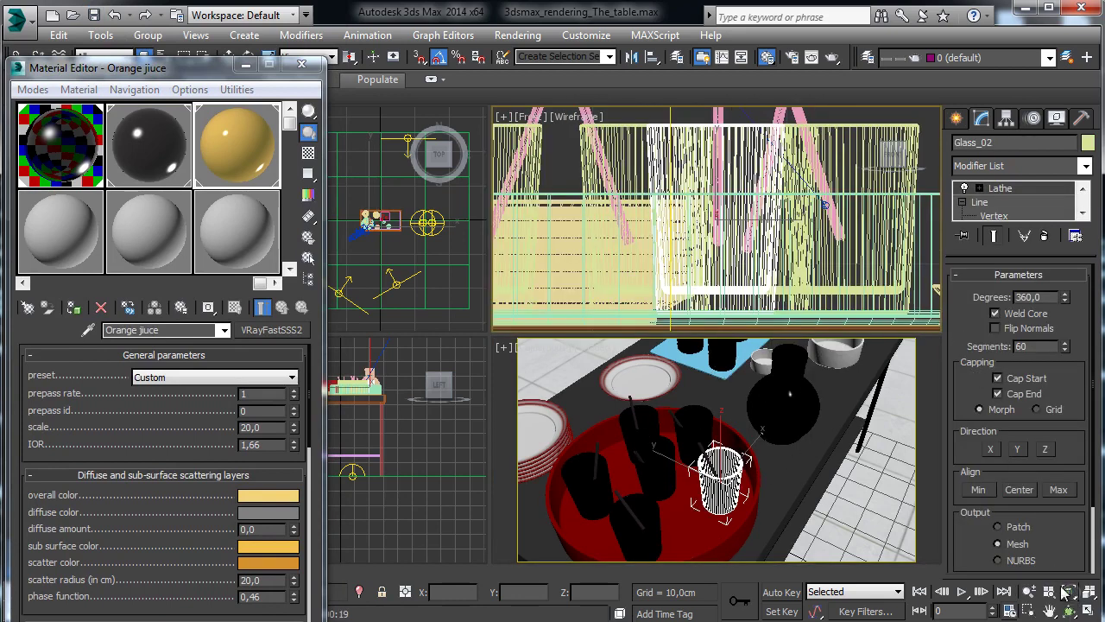
pyautogui.click(1069, 592)
pyautogui.click(359, 592)
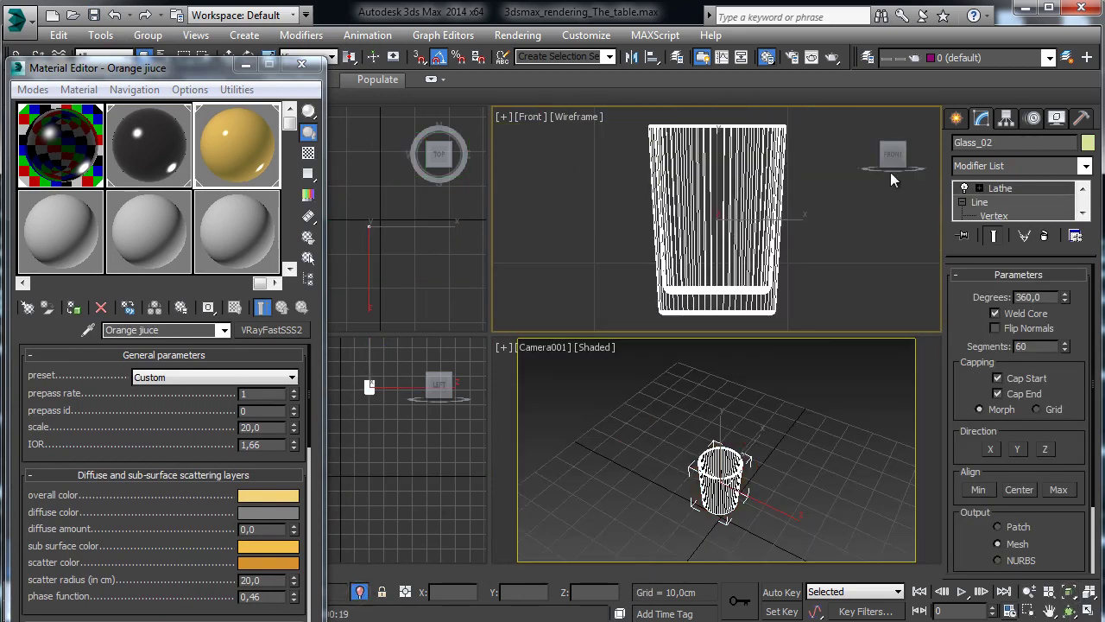
pyautogui.click(1089, 610)
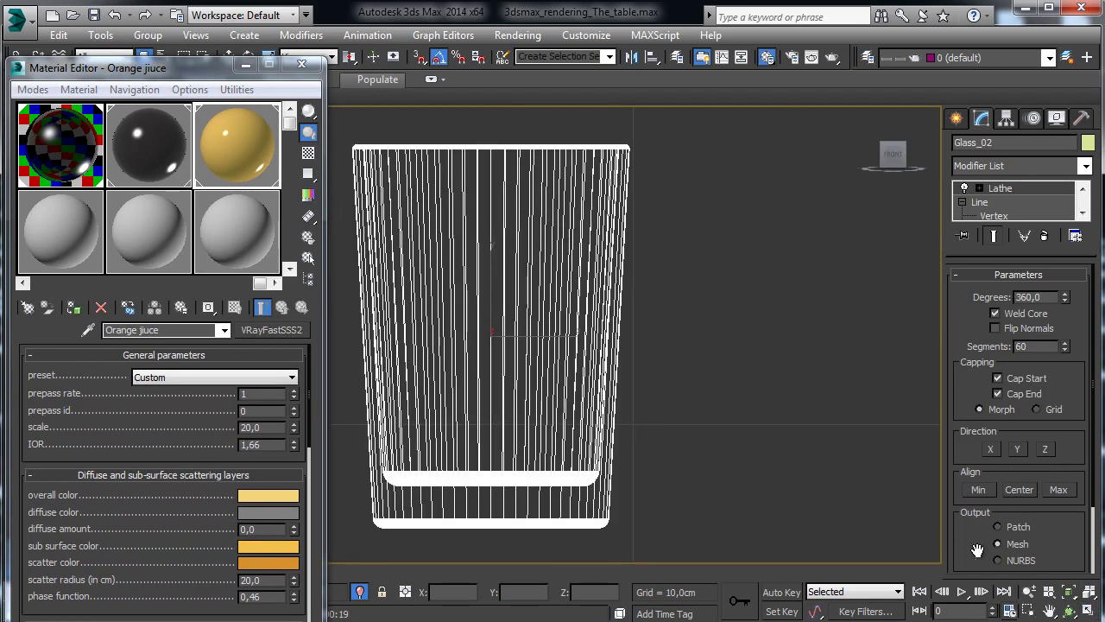
pyautogui.click(964, 188)
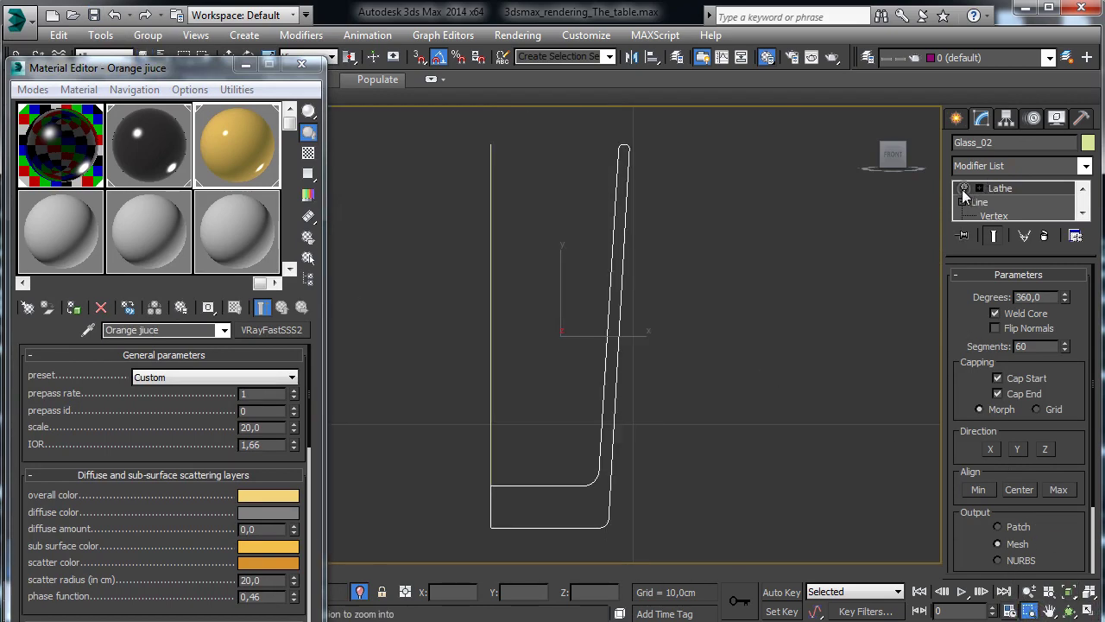
pyautogui.click(301, 64)
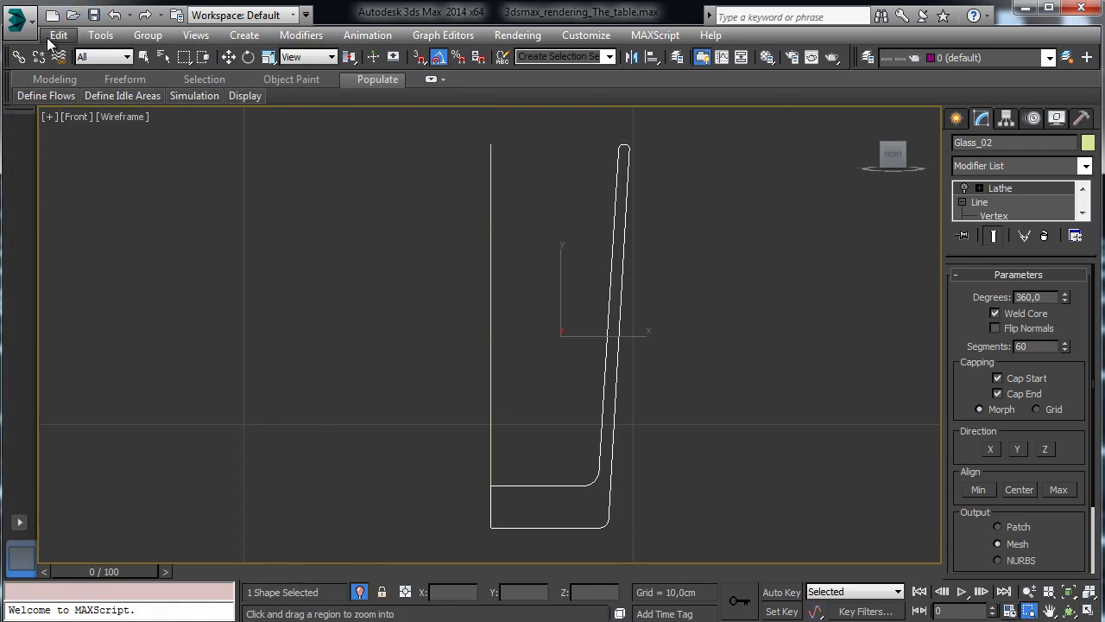
# - Clone the glass profile as an independent copy named Cream_01
pyautogui.click(58, 34)
pyautogui.click(99, 164)
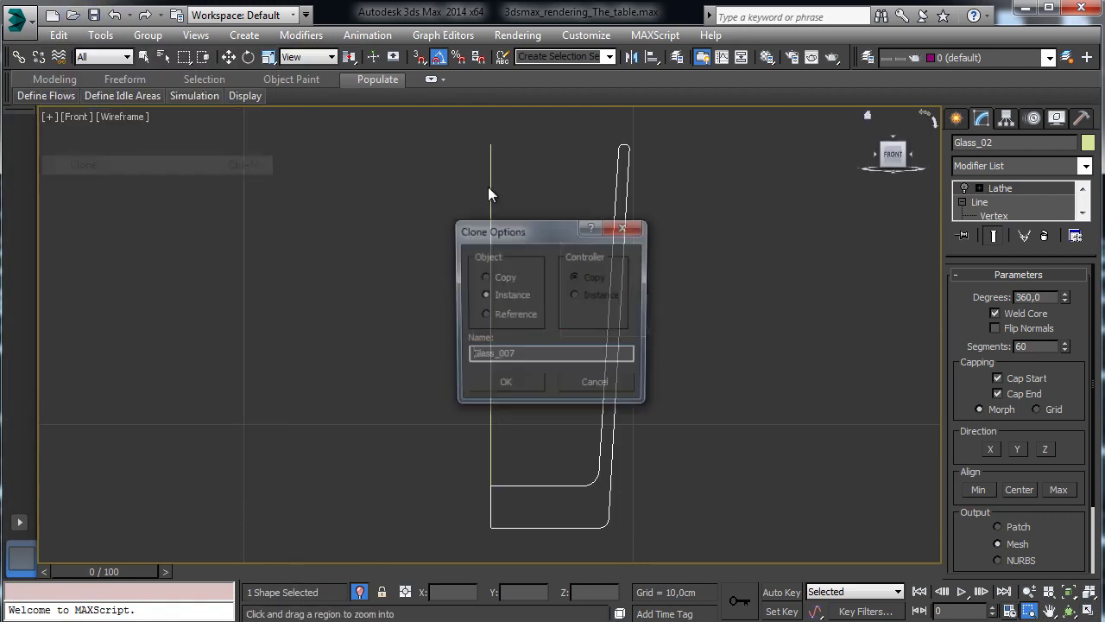
pyautogui.click(503, 277)
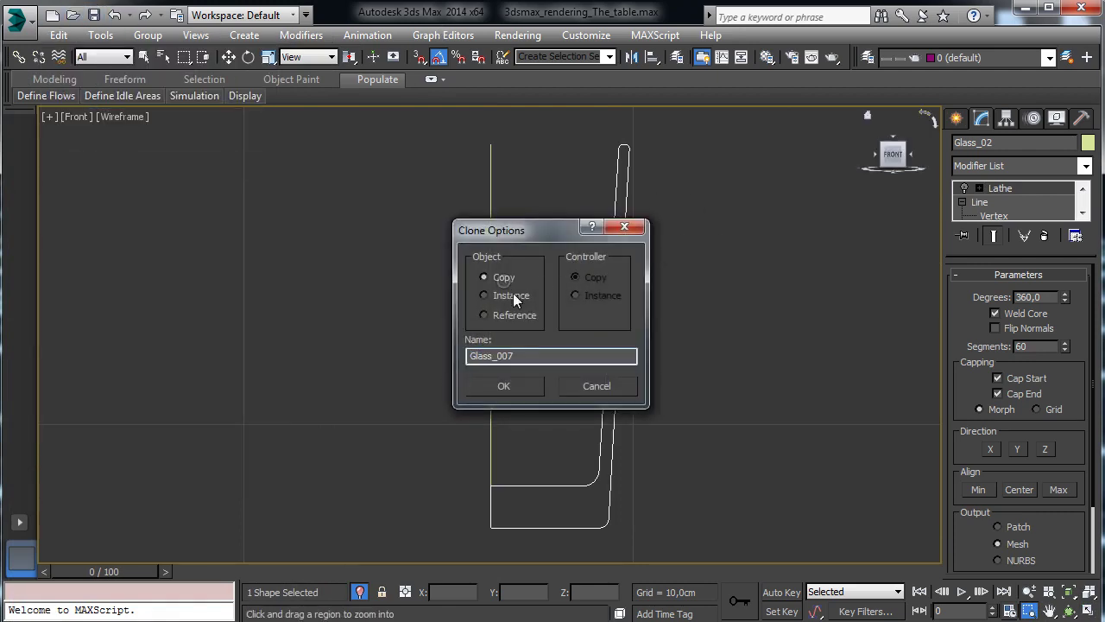
pyautogui.doubleClick(498, 356)
pyautogui.write('Cream_01')
pyautogui.press('Return')
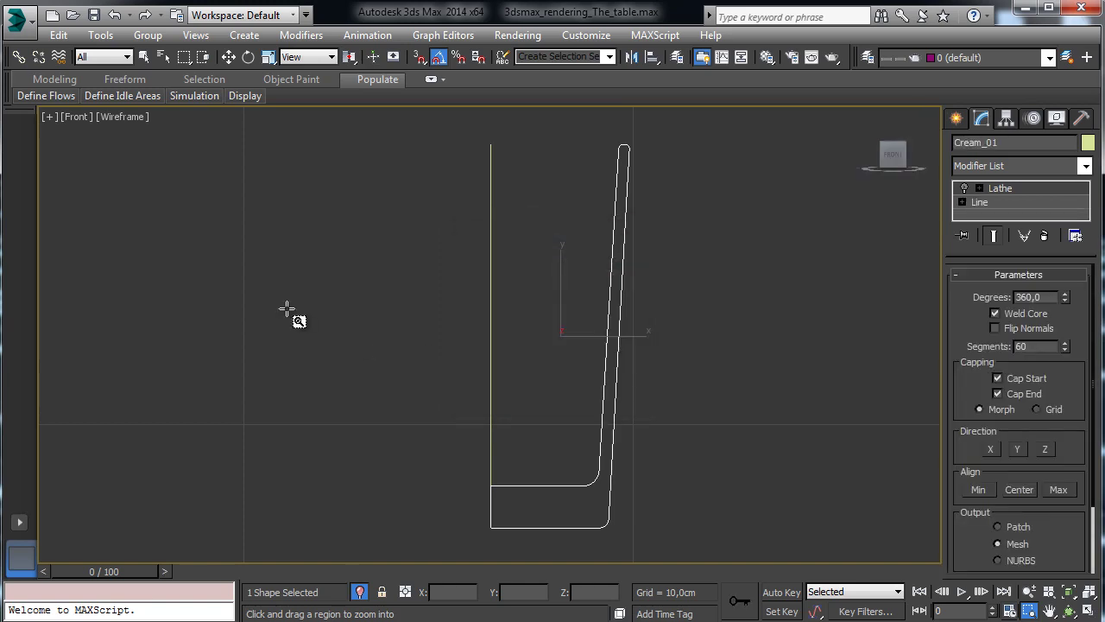
# - Delete the outer wall, base and center-side segments of the Cream_01 line, keeping the inner wall, inner floor and rim
pyautogui.click(962, 202)
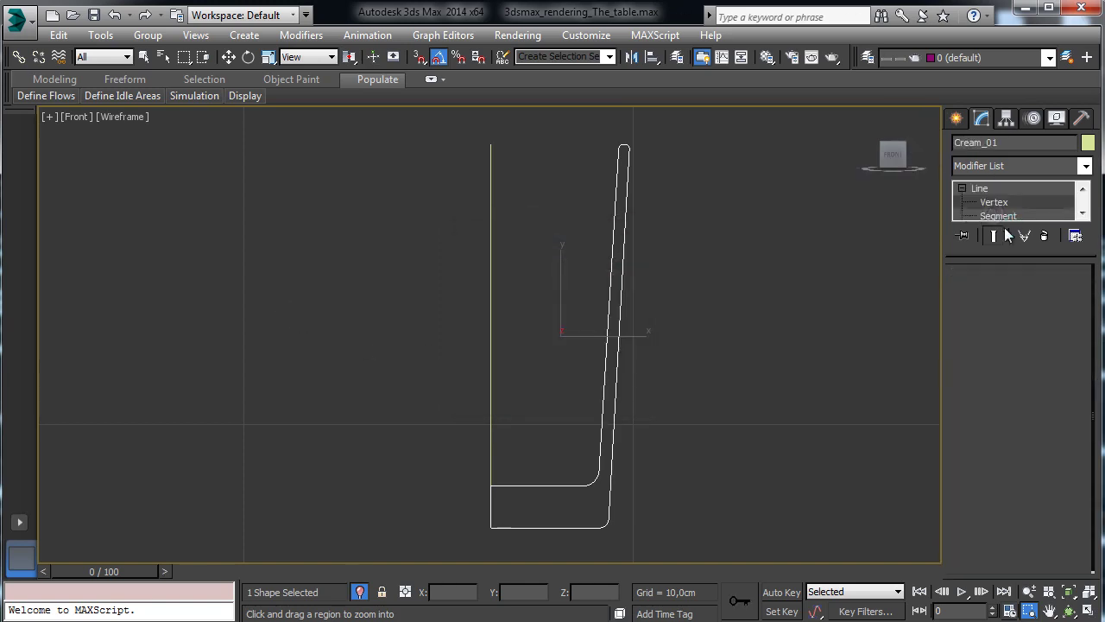
pyautogui.click(988, 216)
pyautogui.moveTo(1015, 256); pyautogui.dragTo(1015, 326)
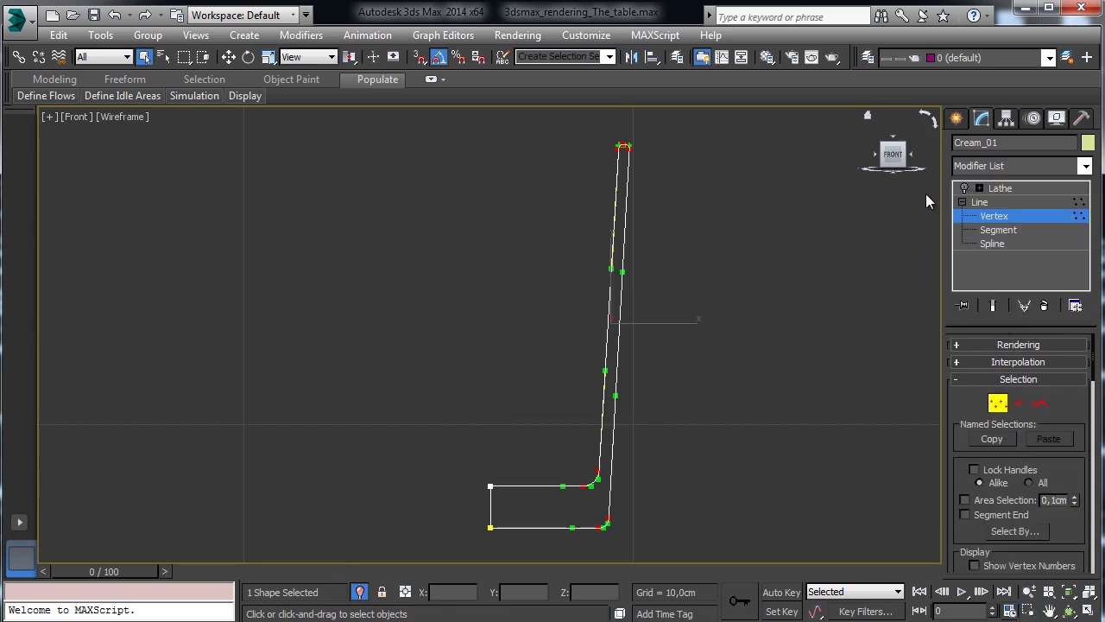
pyautogui.click(999, 229)
pyautogui.click(616, 214)
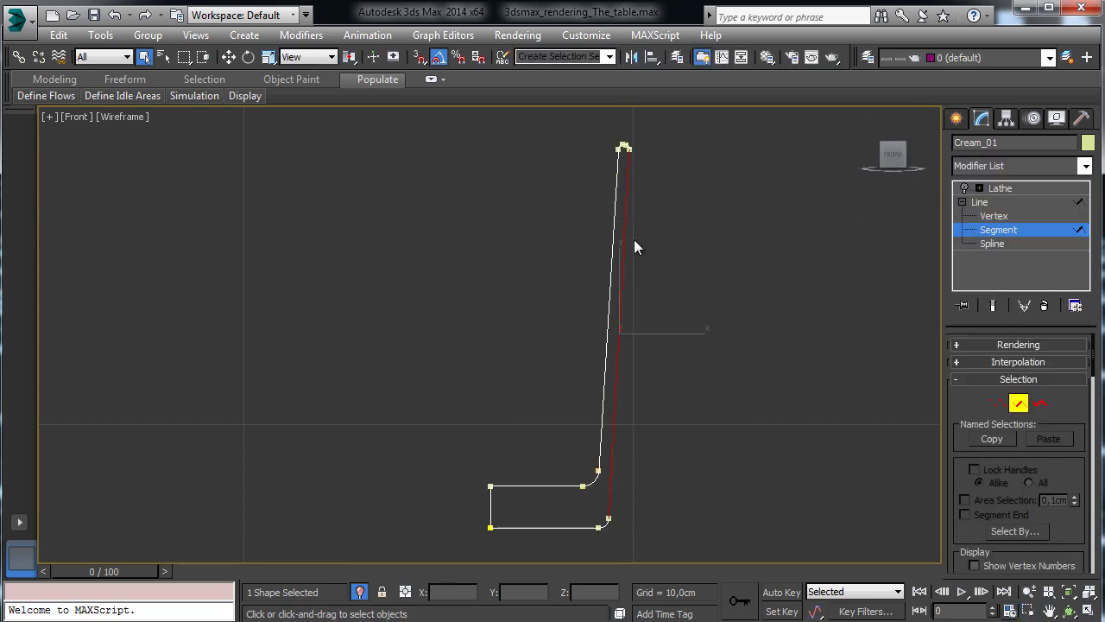
pyautogui.click(688, 351)
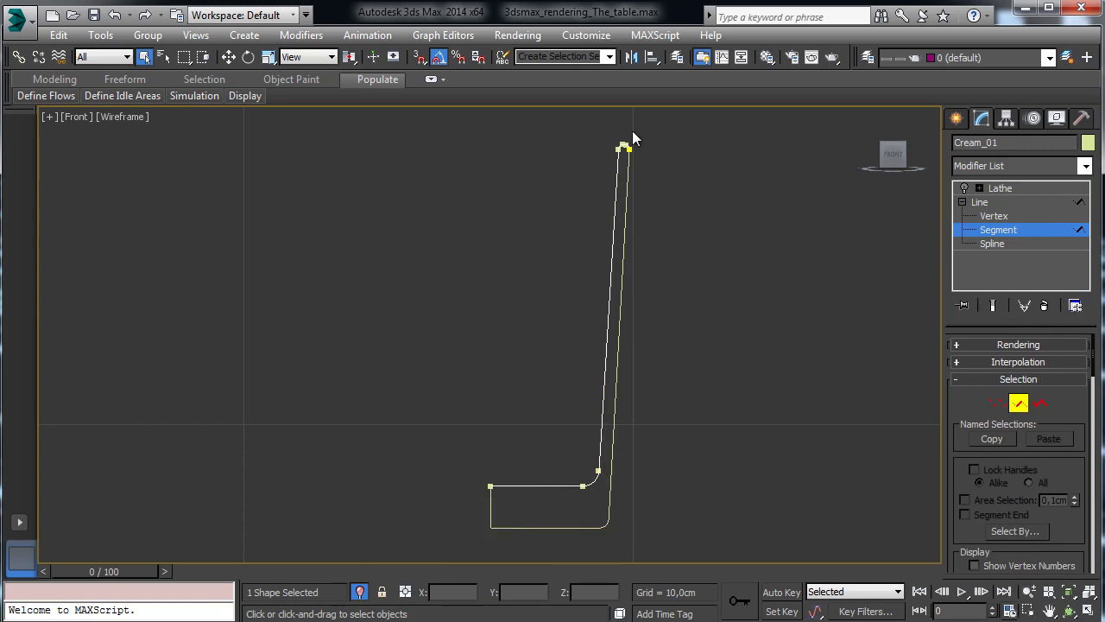
# - Refine the Cream_01 line with a new vertex on the inner wall a little below the rim
pyautogui.scroll(-5, 964, 489)
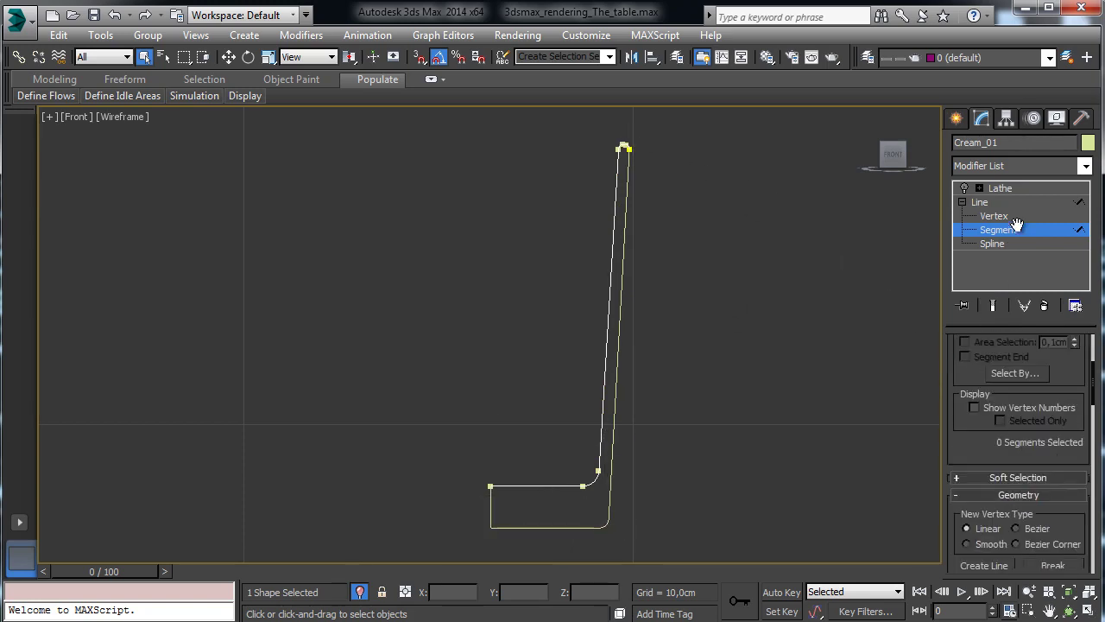
pyautogui.scroll(-3, 971, 406)
pyautogui.click(965, 454)
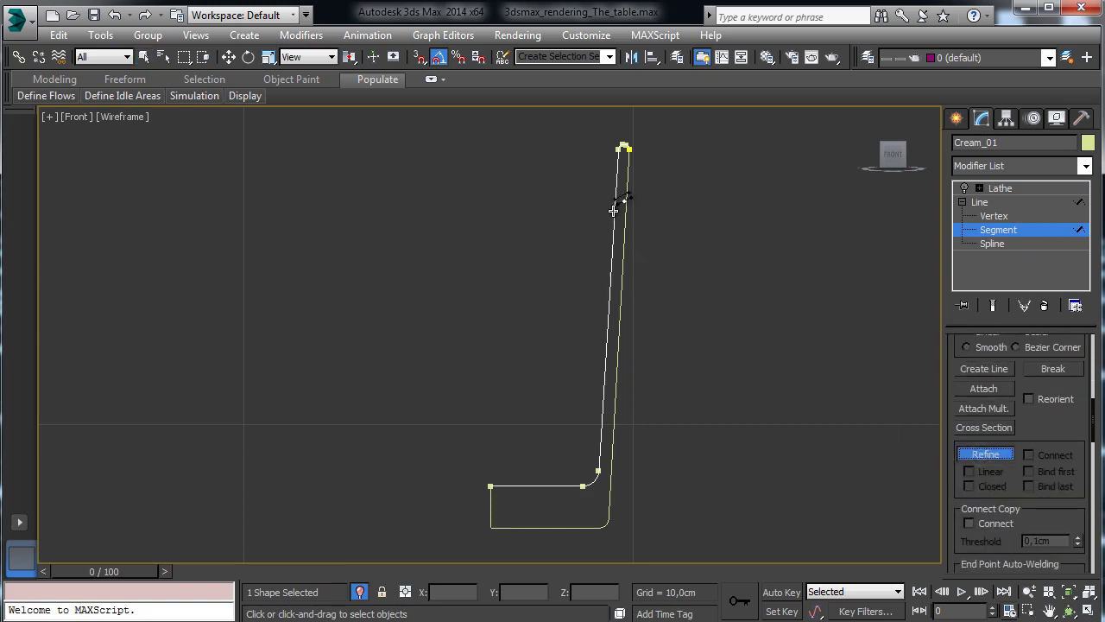
pyautogui.click(997, 217)
pyautogui.click(998, 229)
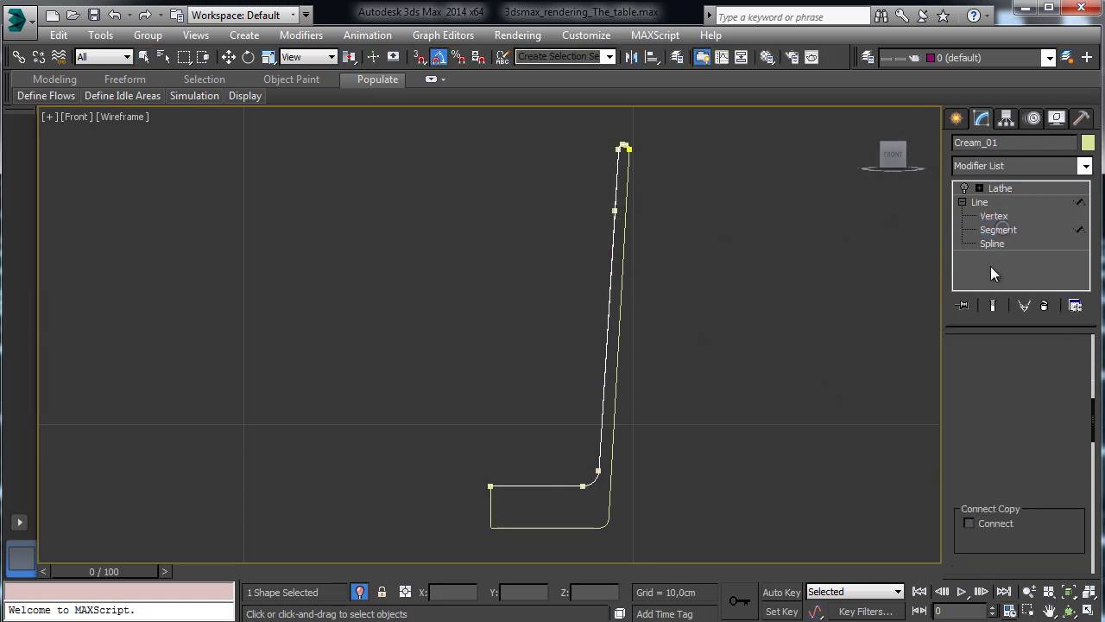
pyautogui.click(993, 455)
# - Delete the Cream_01 rim segments and the part of the inner wall above the added vertex
pyautogui.press('w')
pyautogui.click(623, 162)
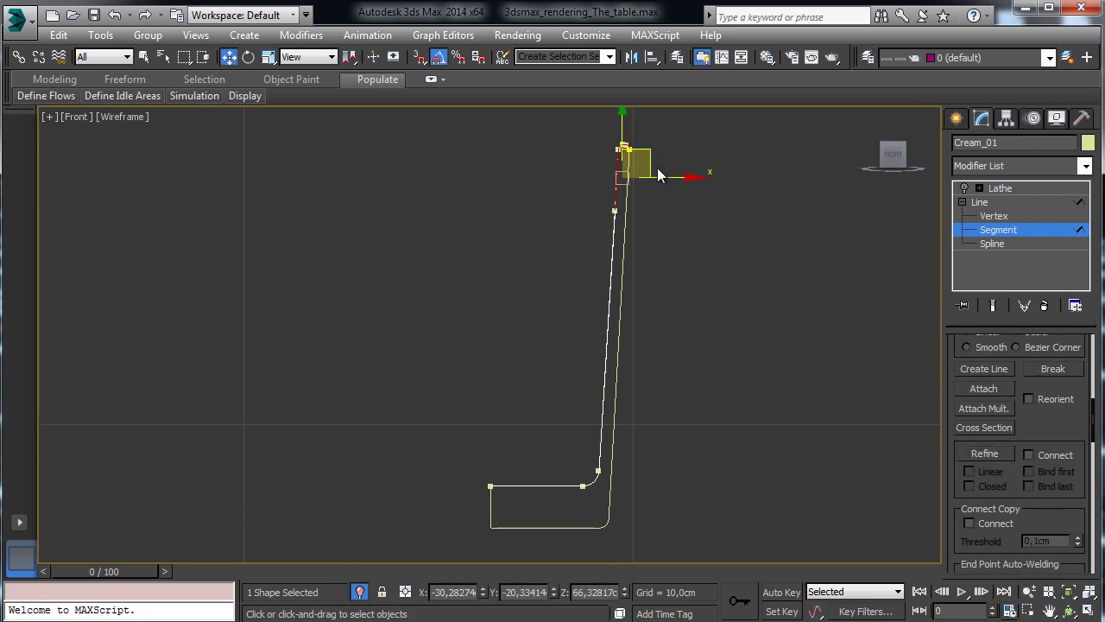
pyautogui.click(653, 166)
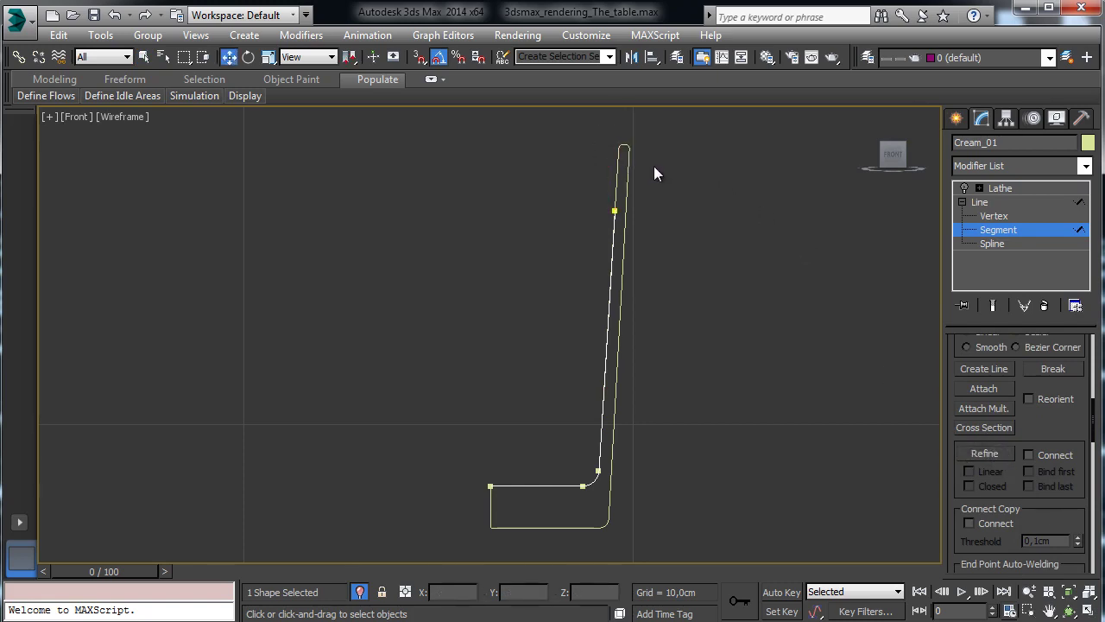
# - Move the two inner-floor vertices of the Cream_01 line slightly down into the glass base
pyautogui.click(1012, 230)
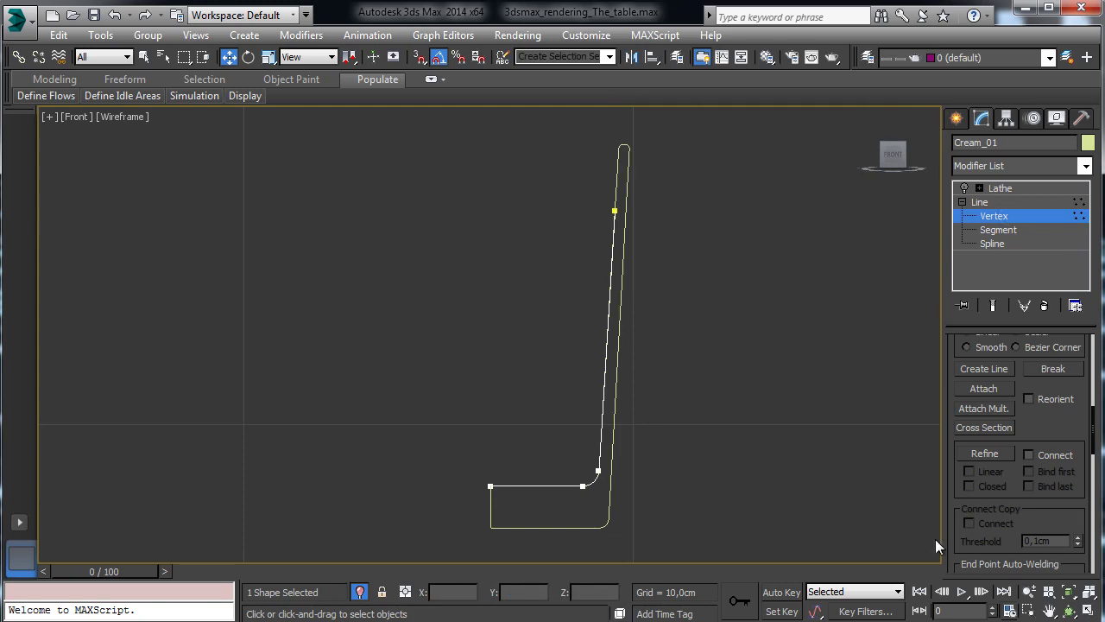
pyautogui.click(1030, 611)
pyautogui.moveTo(476, 194); pyautogui.dragTo(653, 543)
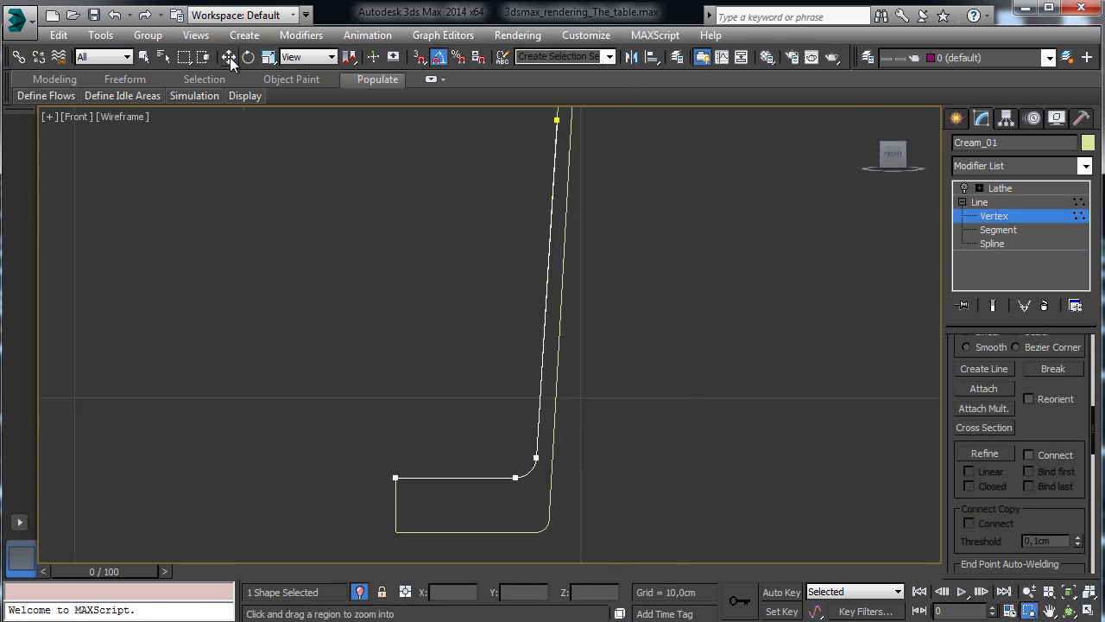
pyautogui.click(270, 57)
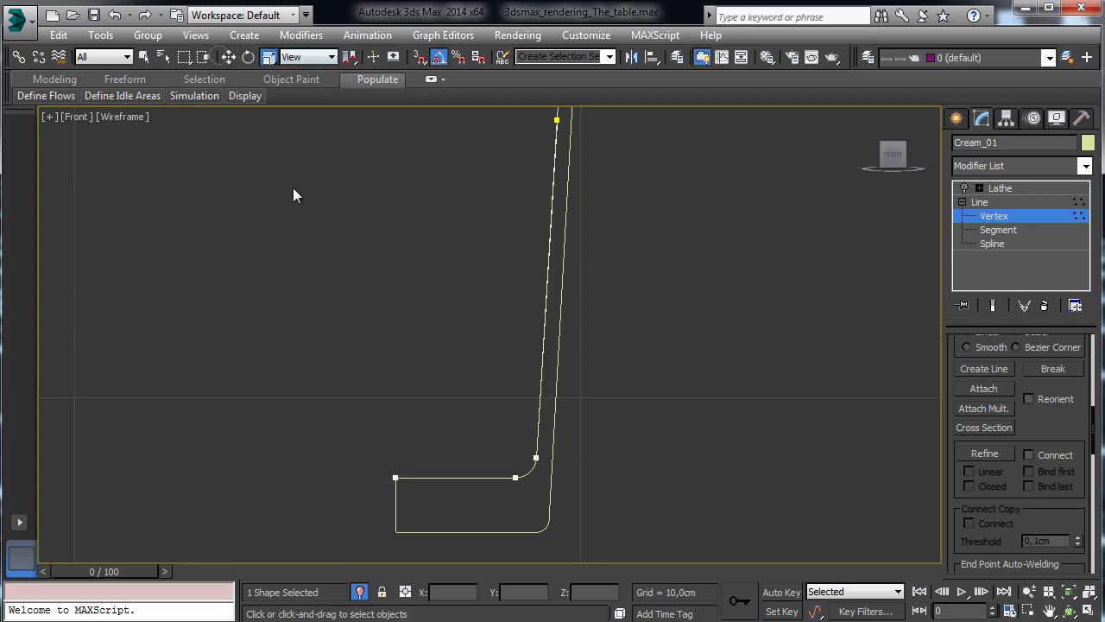
pyautogui.moveTo(373, 471); pyautogui.dragTo(525, 504)
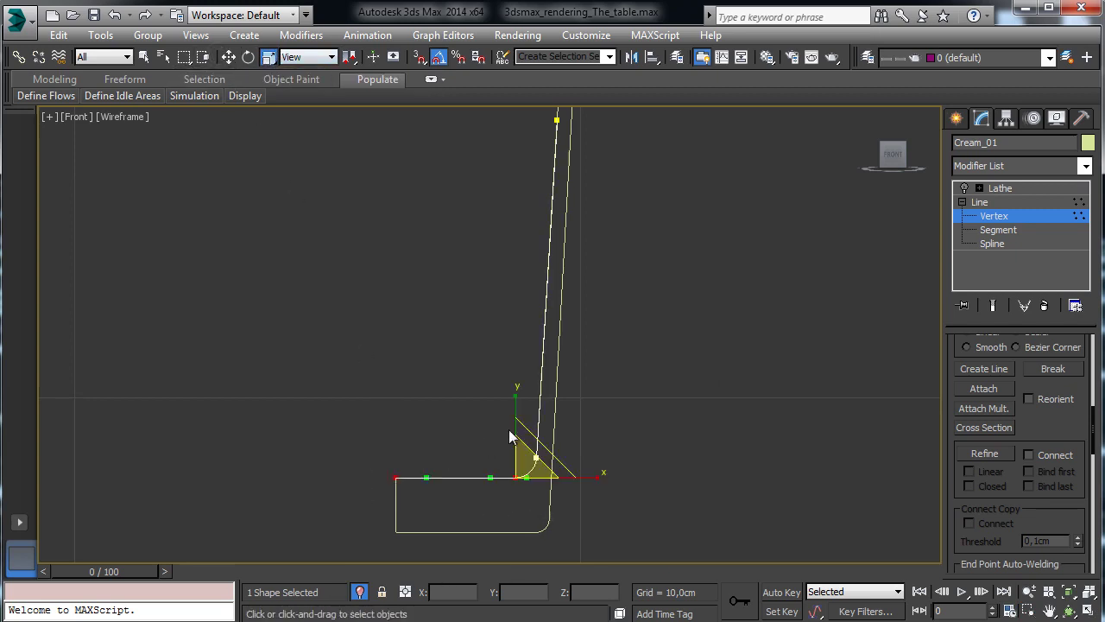
pyautogui.click(228, 57)
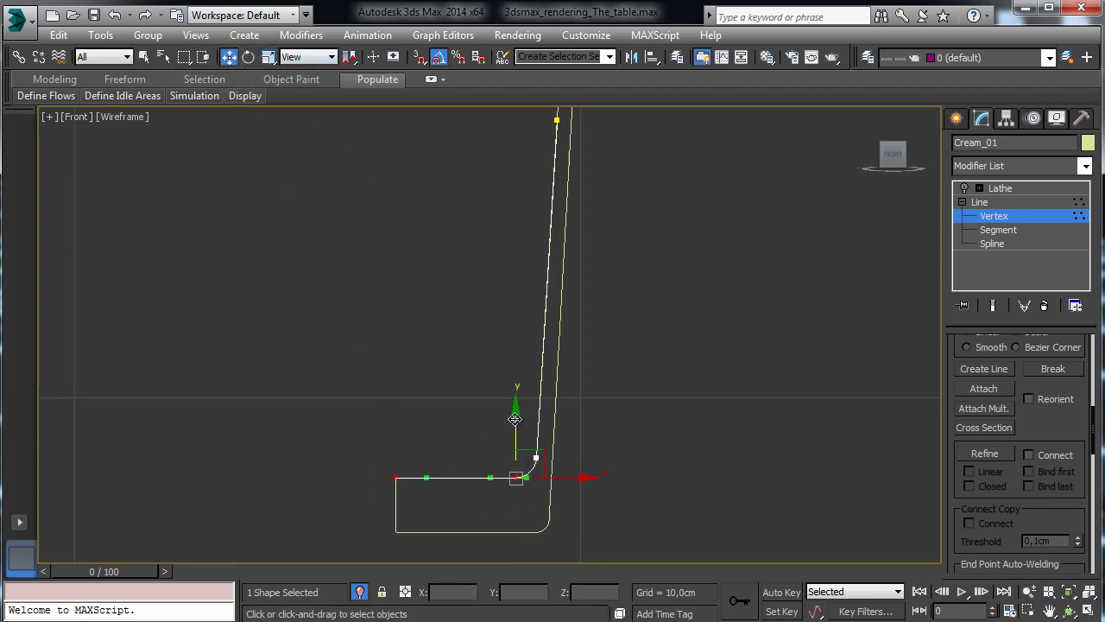
pyautogui.moveTo(509, 418); pyautogui.dragTo(513, 407)
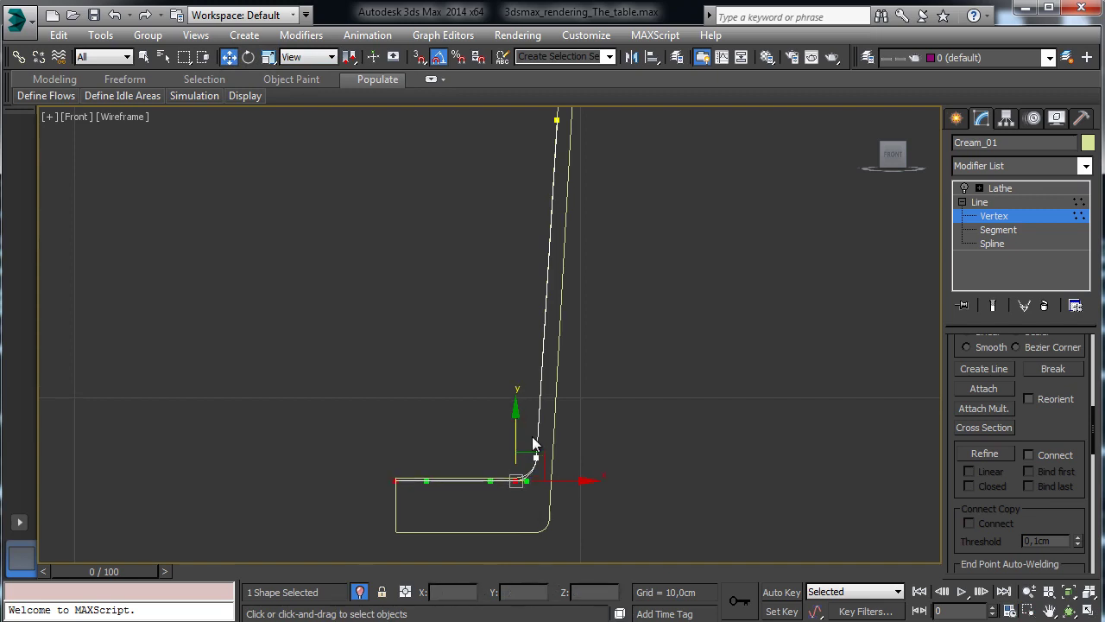
# - Move the lower and upper inner-wall vertices of the Cream_01 line slightly outward into the glass wall
pyautogui.click(531, 455)
pyautogui.click(536, 458)
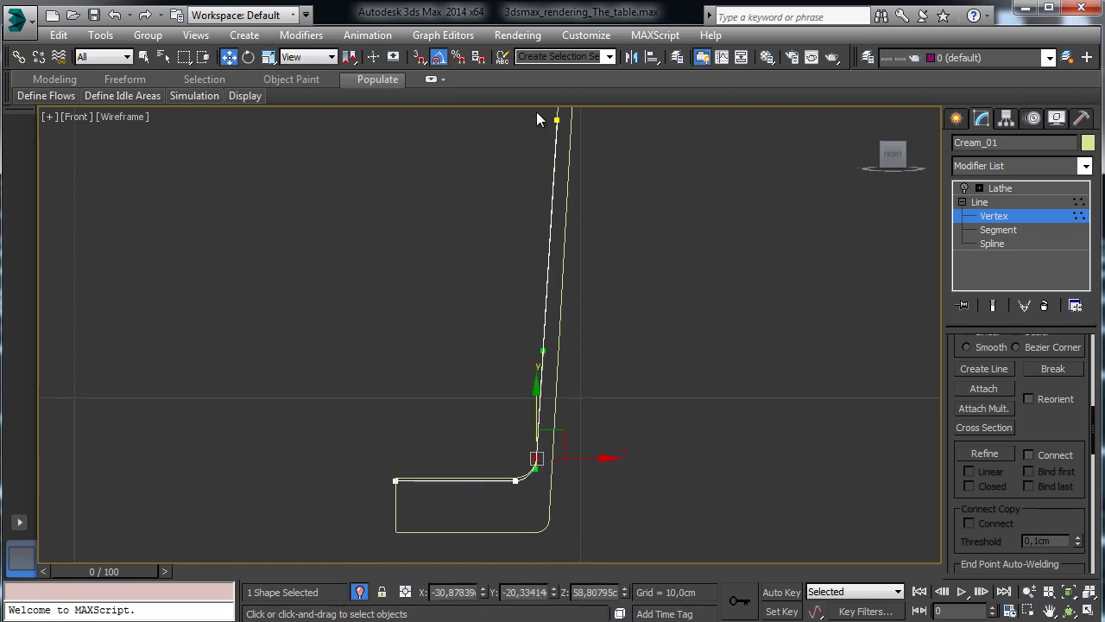
pyautogui.click(558, 120)
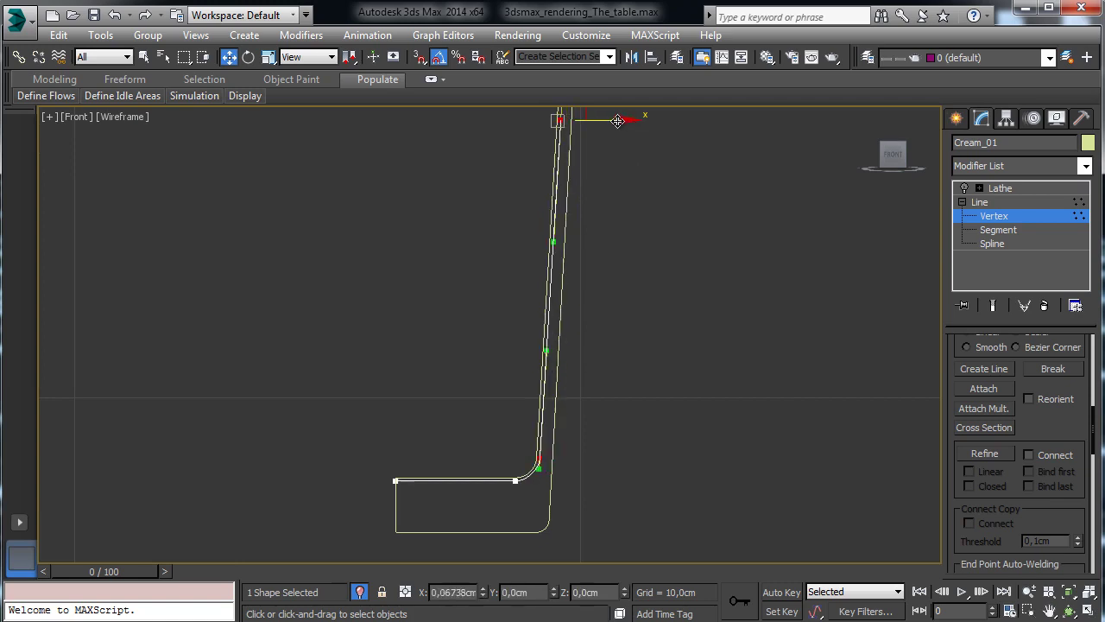
pyautogui.moveTo(617, 121); pyautogui.dragTo(621, 121)
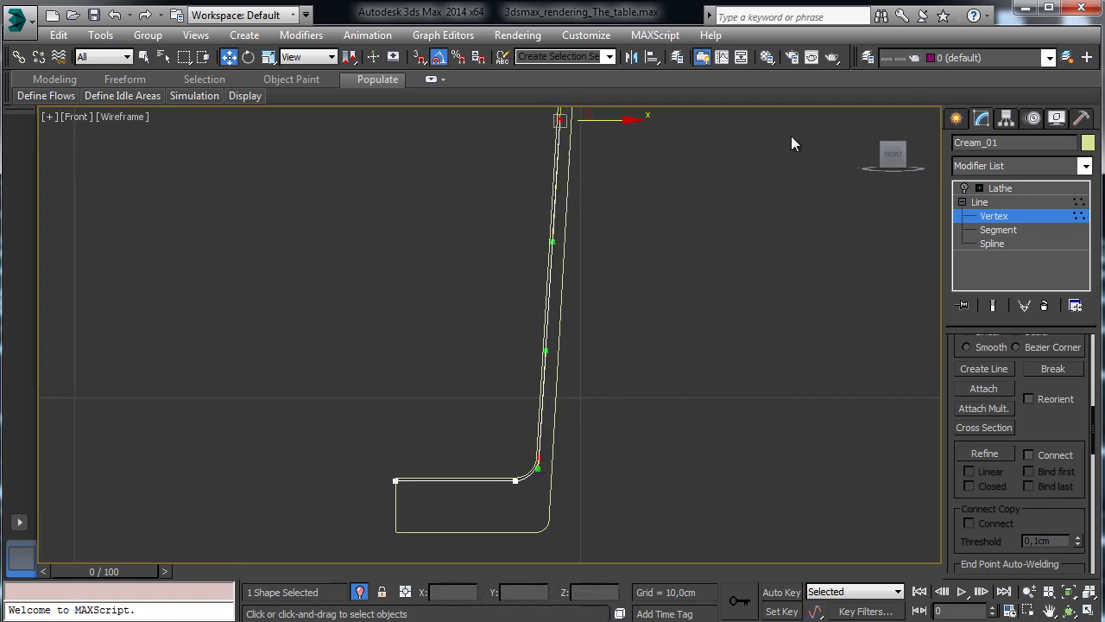
# - Leave vertex editing and turn the Lathe modifier of Cream_01 back on
pyautogui.click(994, 216)
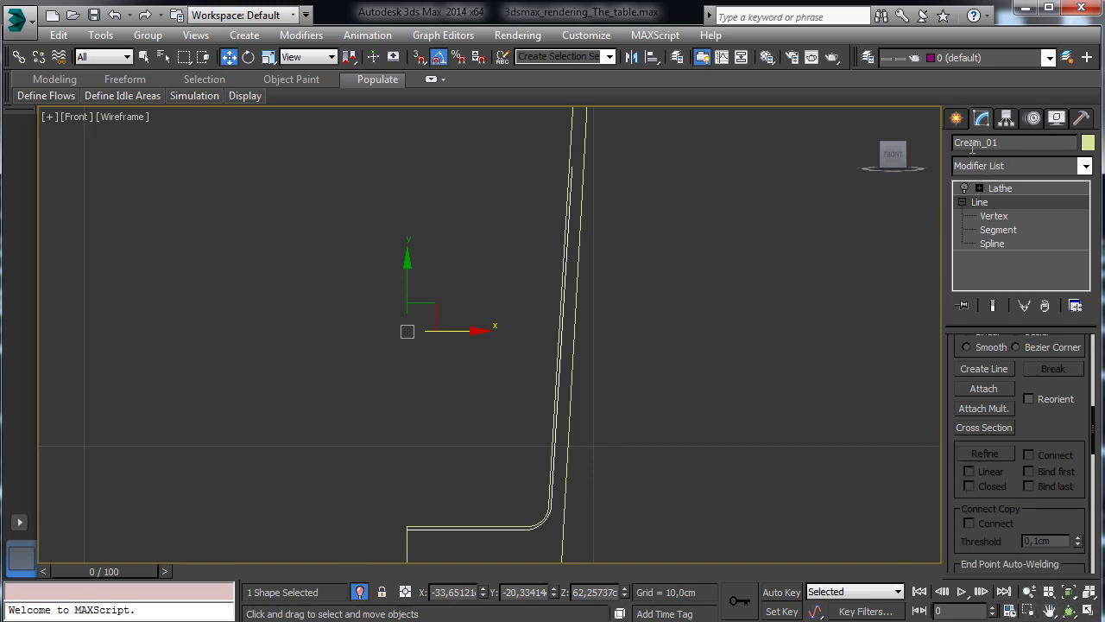
pyautogui.click(1084, 166)
pyautogui.click(1084, 165)
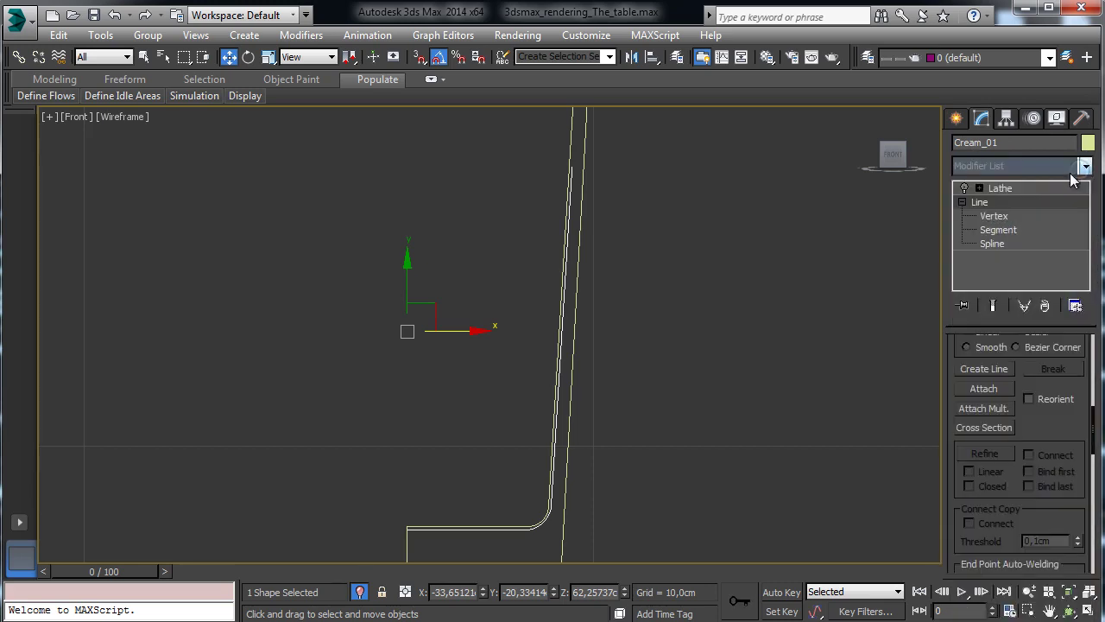
pyautogui.click(964, 189)
pyautogui.click(1002, 189)
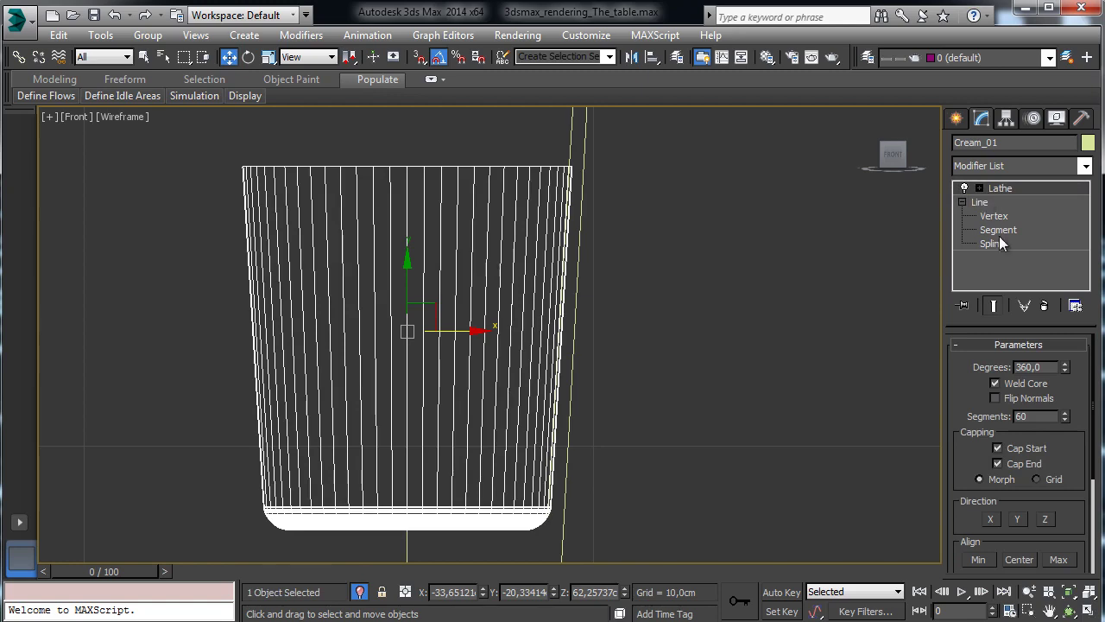
# - Change the camera viewport to a maximized Perspective view and close the open top of Cream_01 with a Cap Holes modifier
pyautogui.click(1087, 610)
pyautogui.rightClick(606, 366)
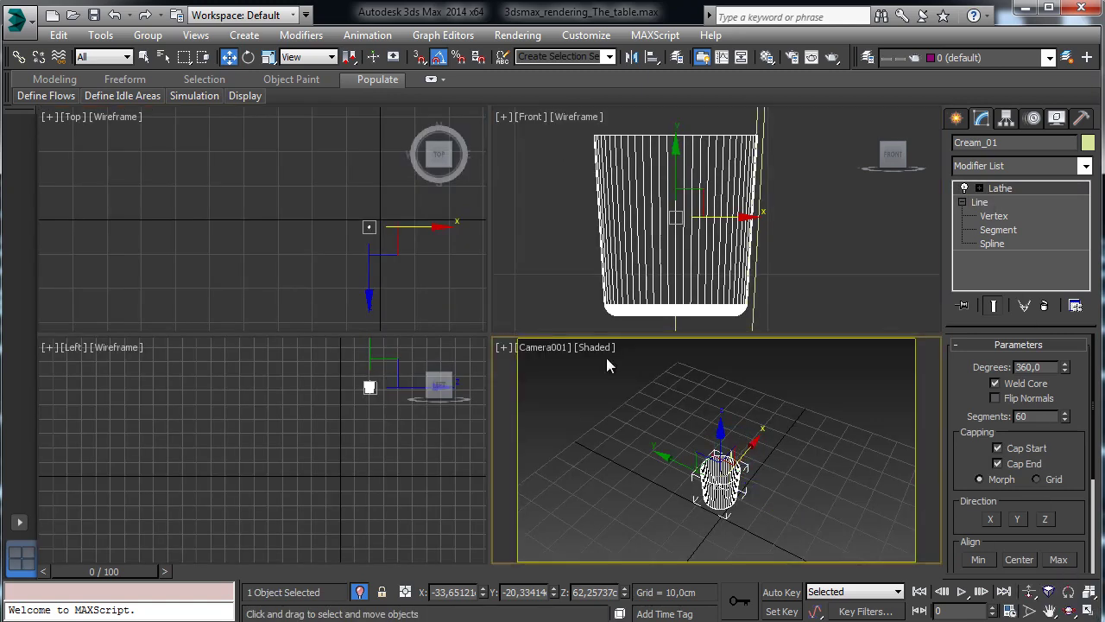
pyautogui.click(544, 347)
pyautogui.click(572, 409)
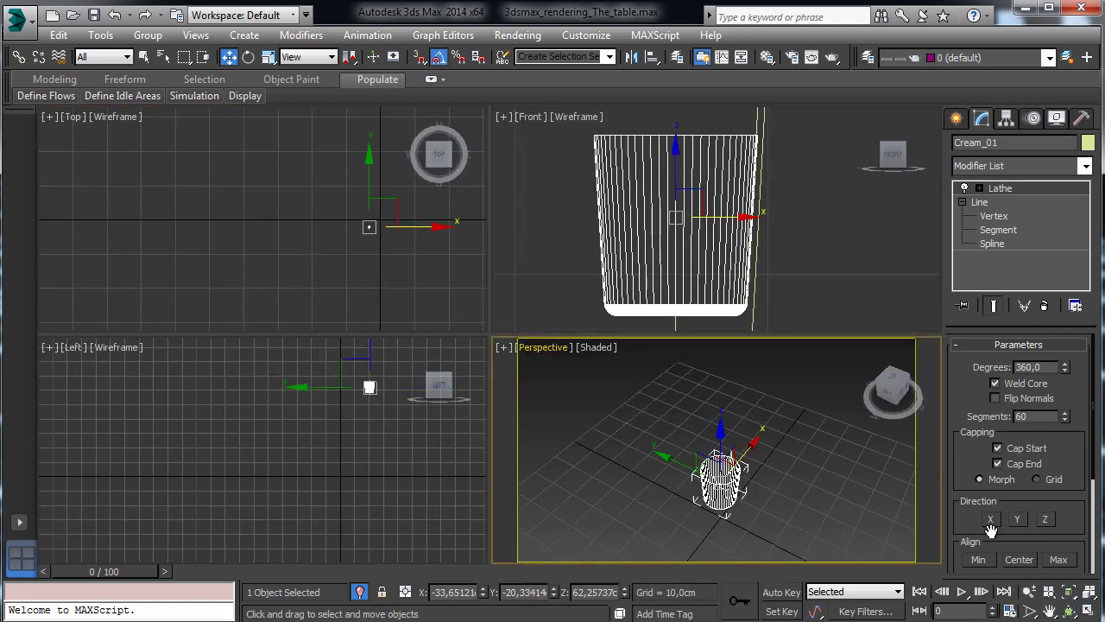
pyautogui.click(1067, 592)
pyautogui.click(1087, 610)
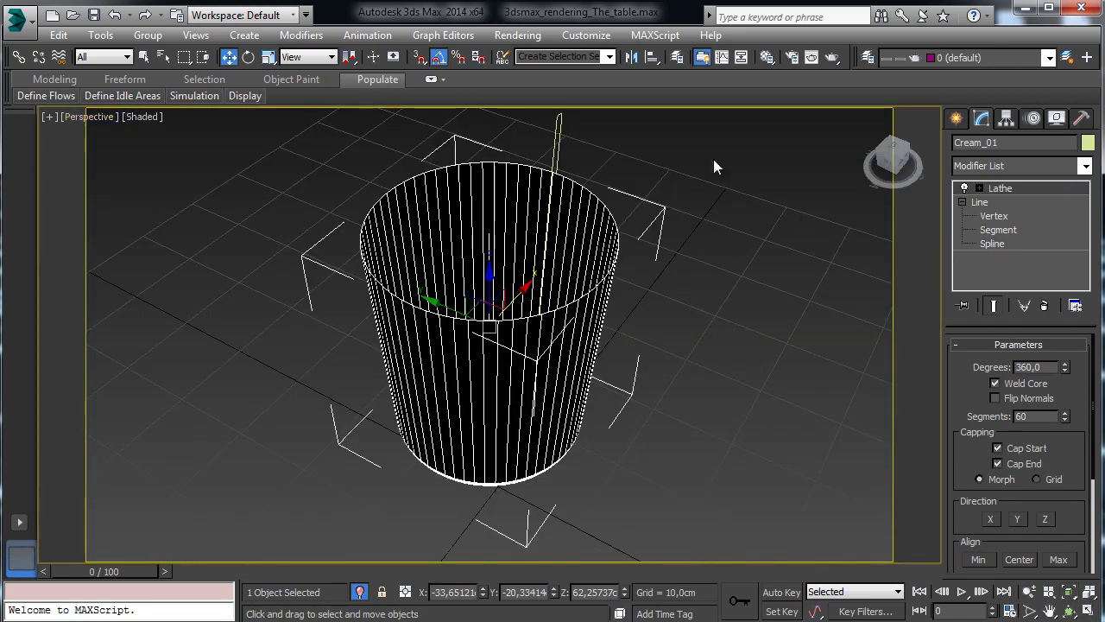
pyautogui.click(1085, 165)
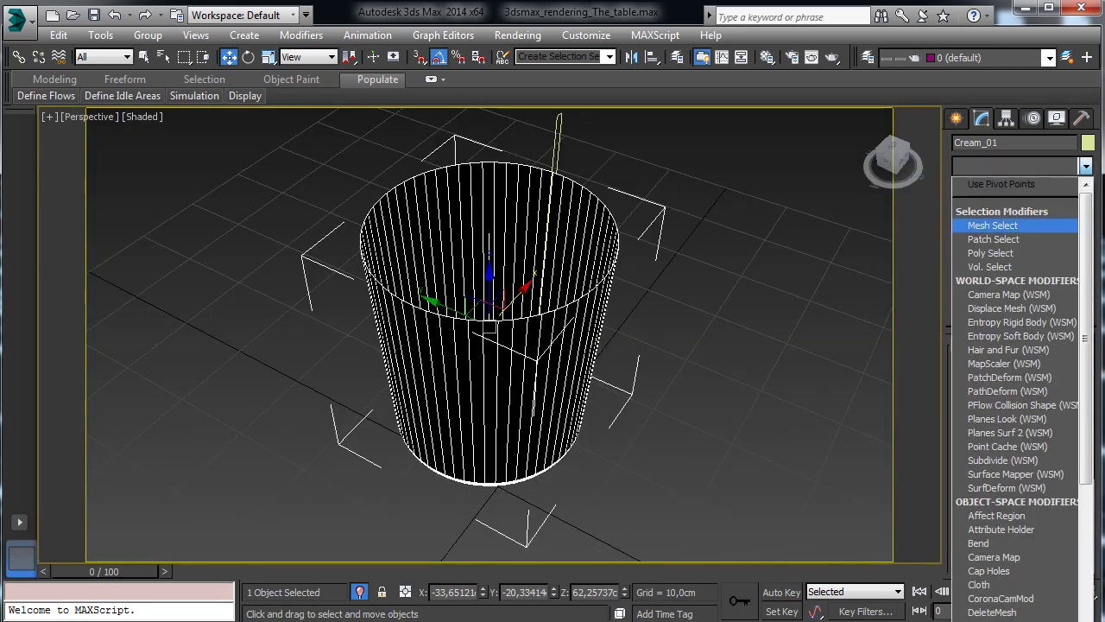
pyautogui.click(988, 570)
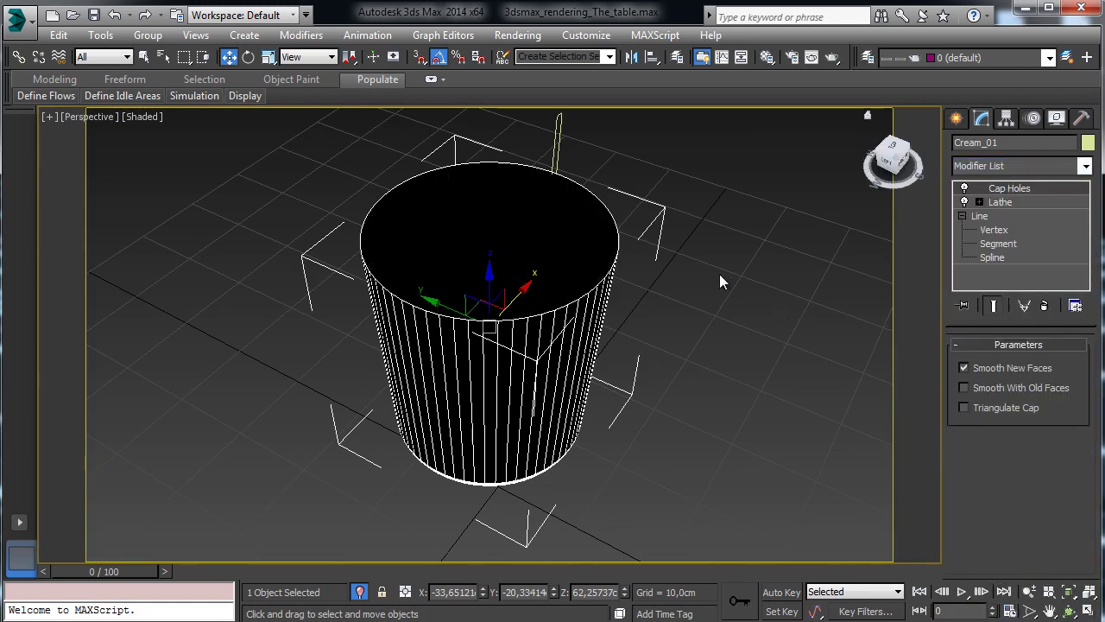
# - Add a Poly Select modifier to Cream_01 and select the top cap polygon
pyautogui.click(1083, 166)
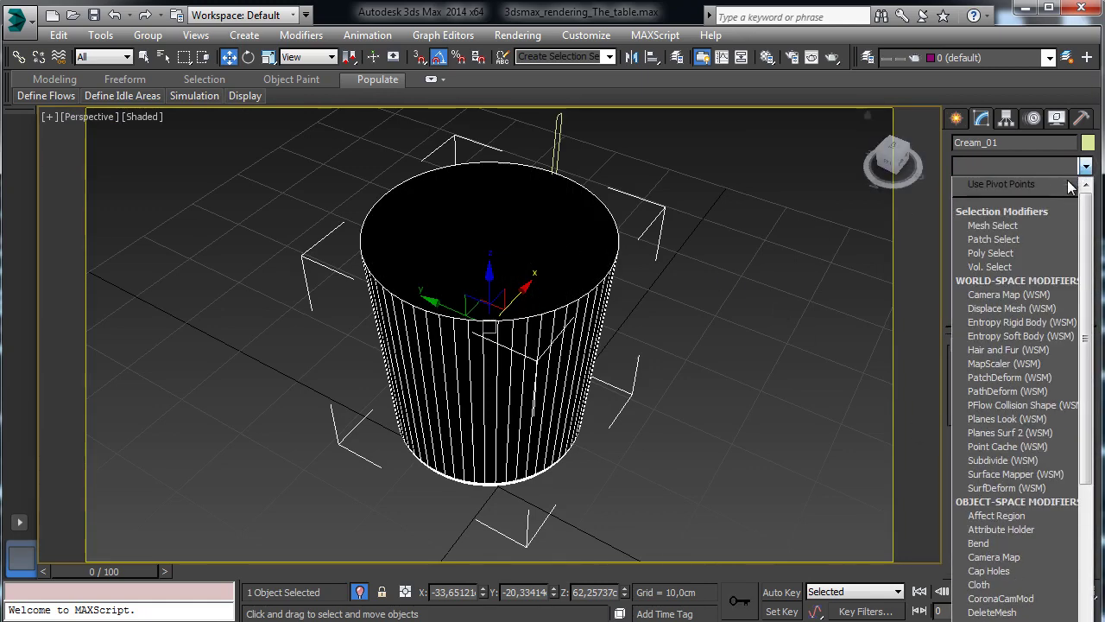
pyautogui.click(1036, 251)
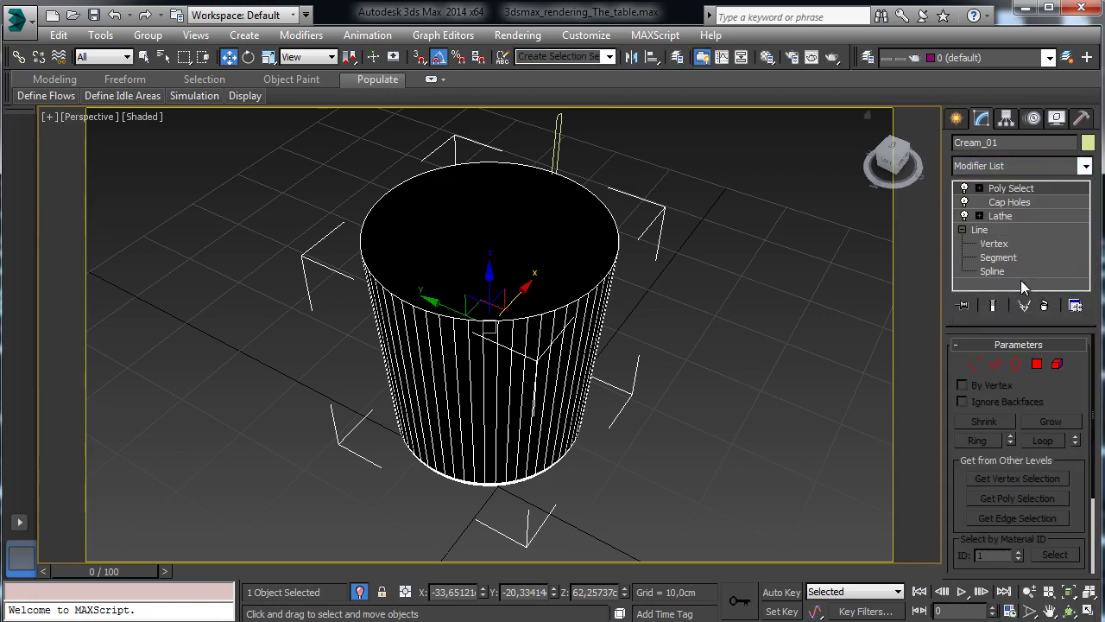
pyautogui.click(1037, 363)
pyautogui.click(550, 248)
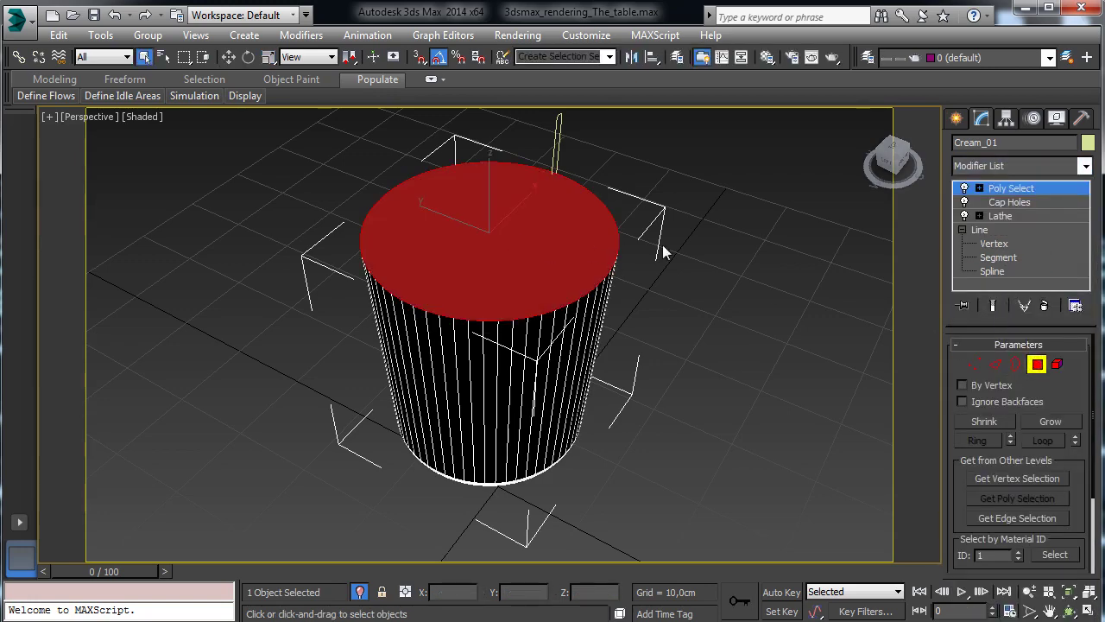
# - Tessellate the selected cap of Cream_01, operating on polygons by Edge with tension 0 and 4 iterations
pyautogui.click(1085, 165)
pyautogui.scroll(-15, 1002, 518)
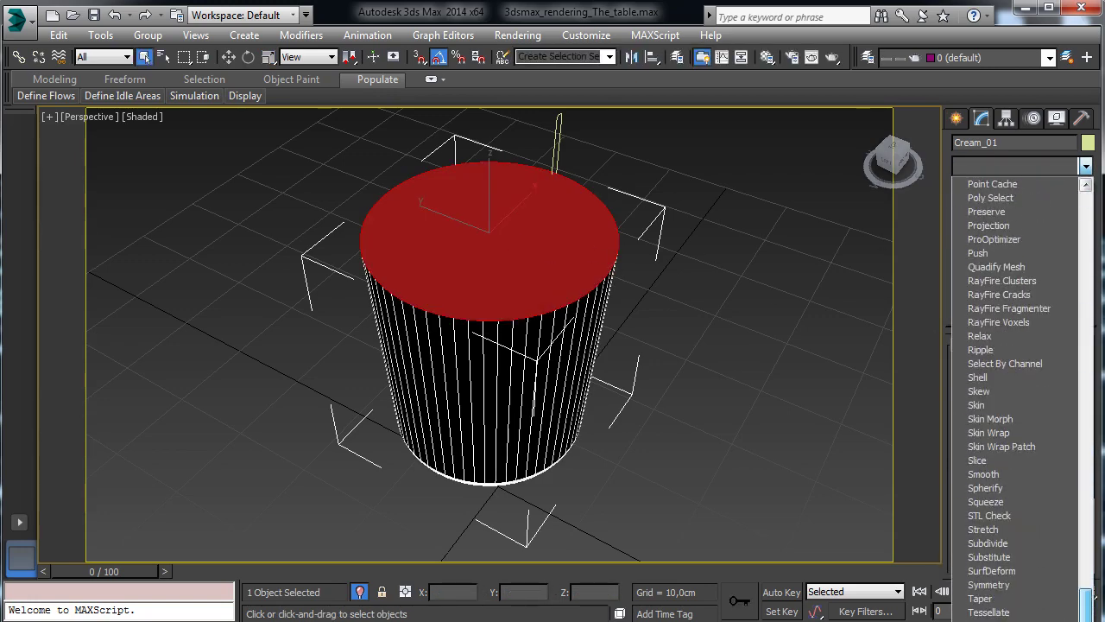
pyautogui.click(988, 611)
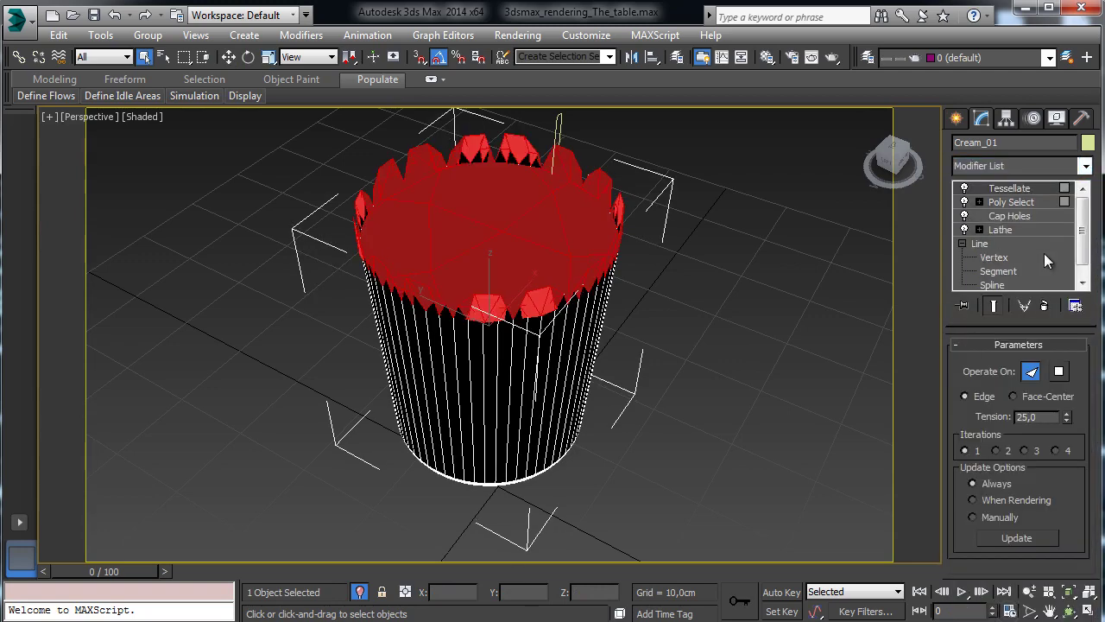
pyautogui.doubleClick(1038, 416)
pyautogui.write('0')
pyautogui.press('Return')
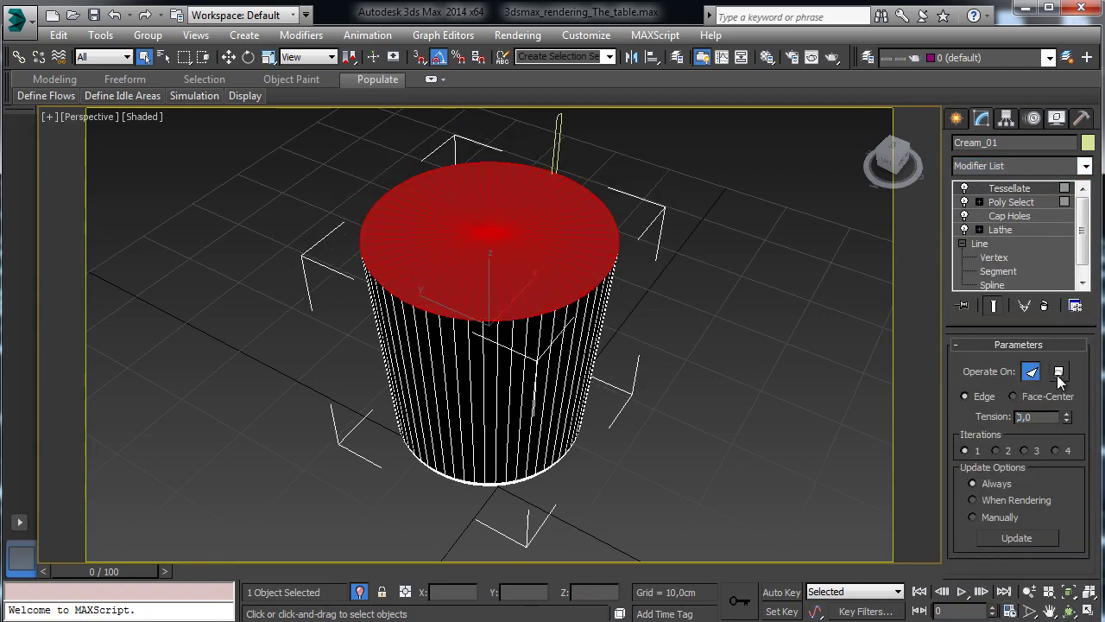
pyautogui.click(1059, 372)
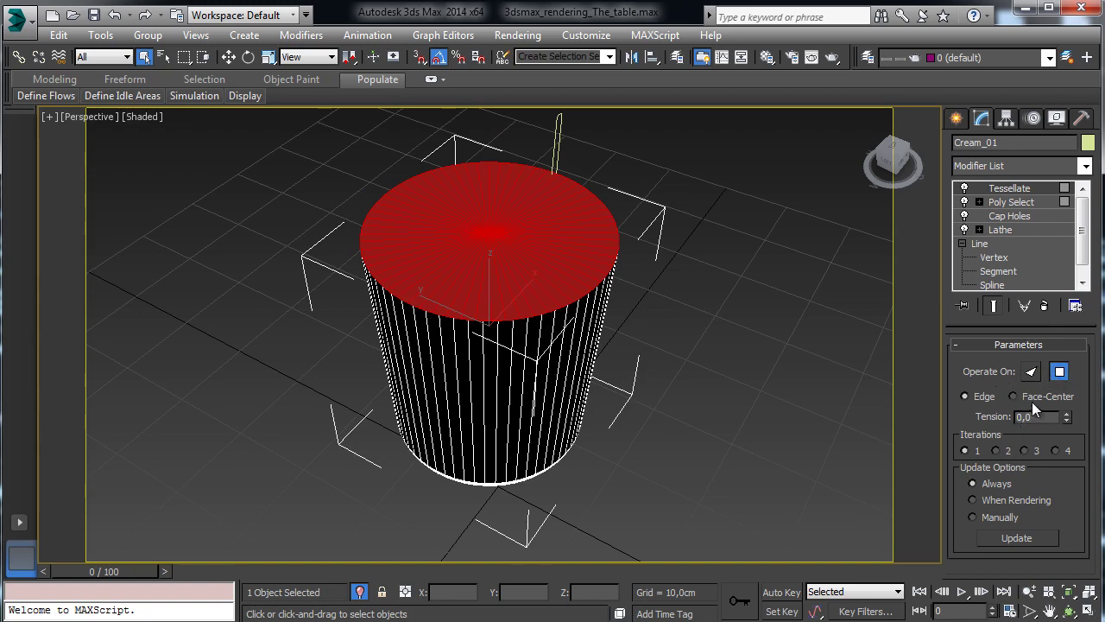
pyautogui.click(987, 396)
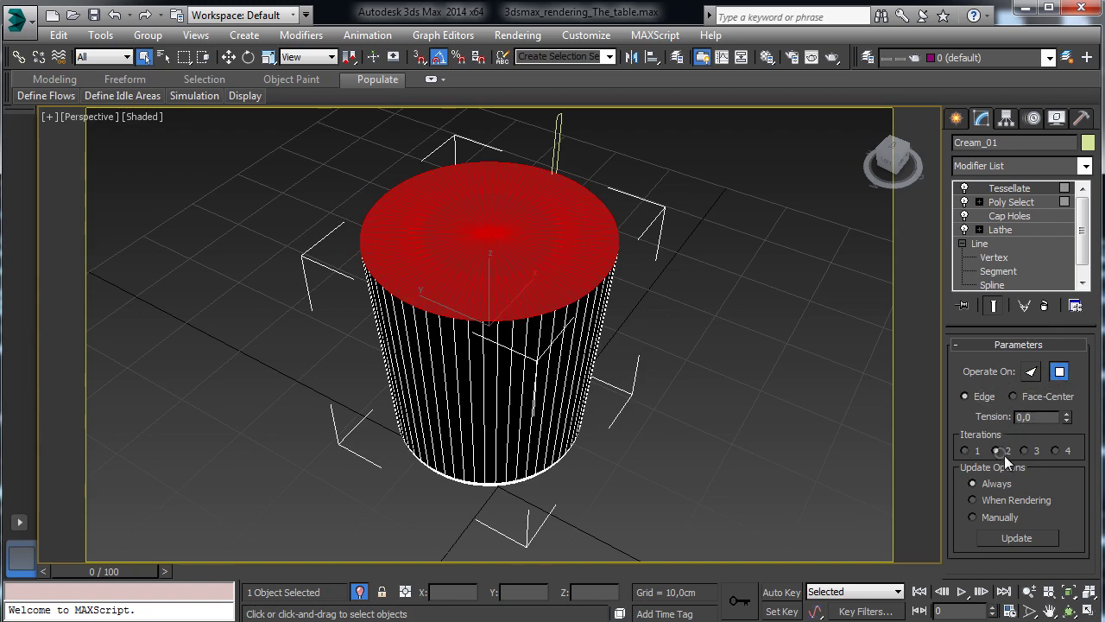
pyautogui.click(1057, 450)
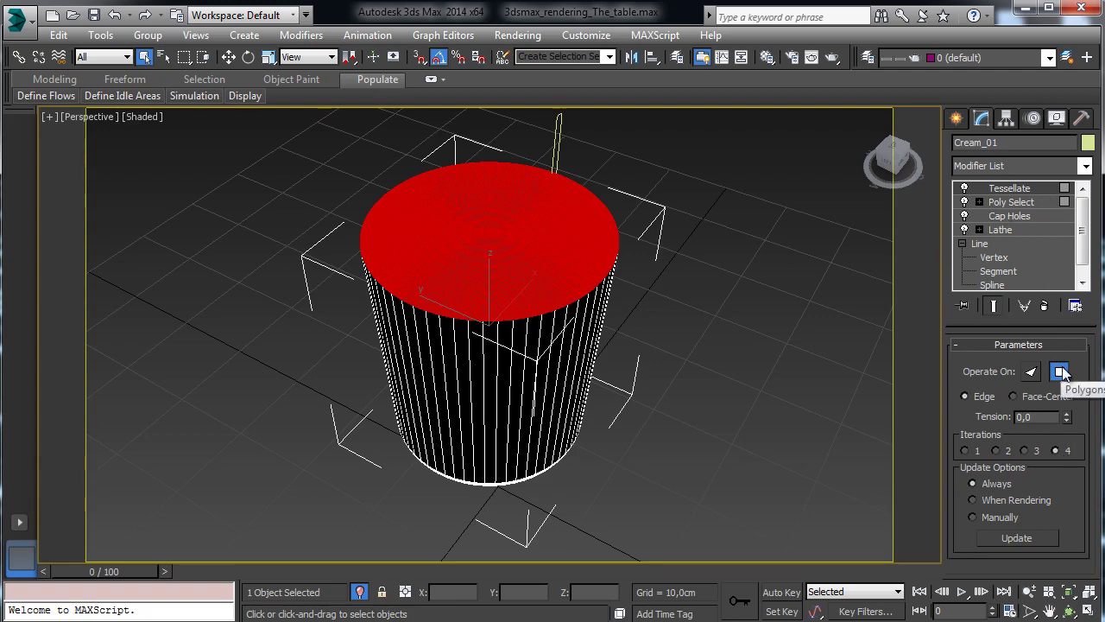
# - Add a second Poly Select modifier above Tessellate on Cream_01, without selecting any sub-objects
pyautogui.click(1085, 166)
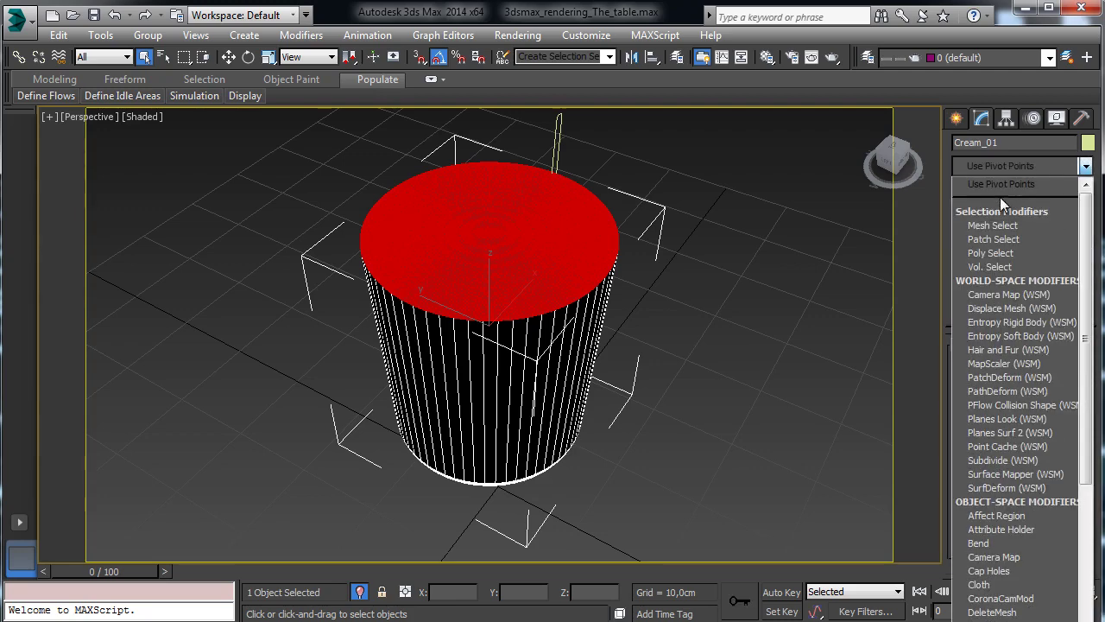
pyautogui.click(990, 253)
pyautogui.click(783, 255)
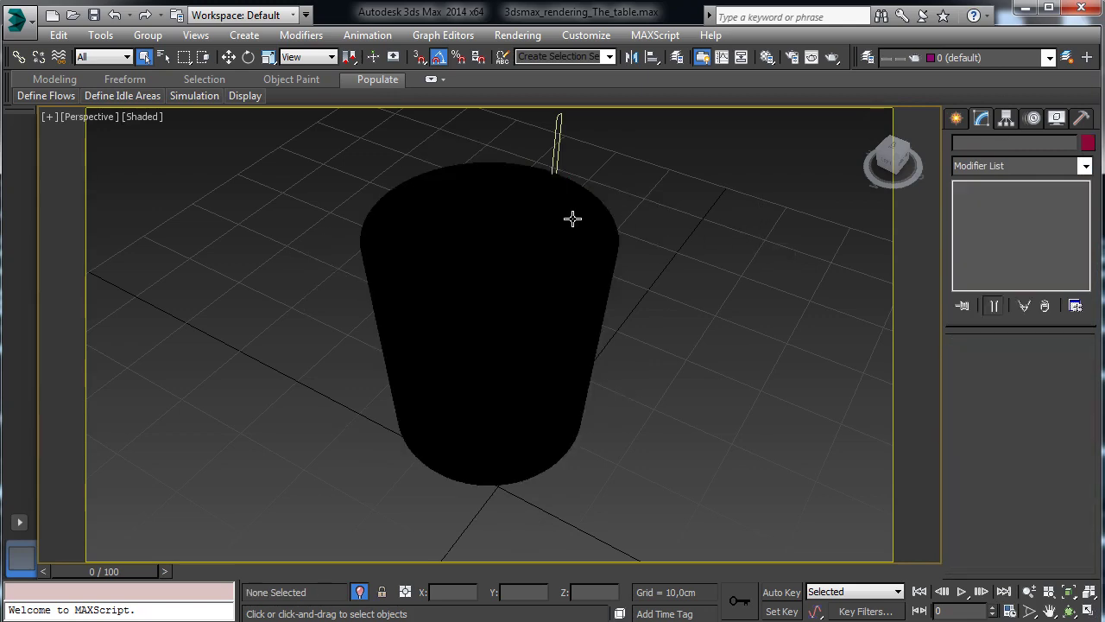
pyautogui.click(579, 247)
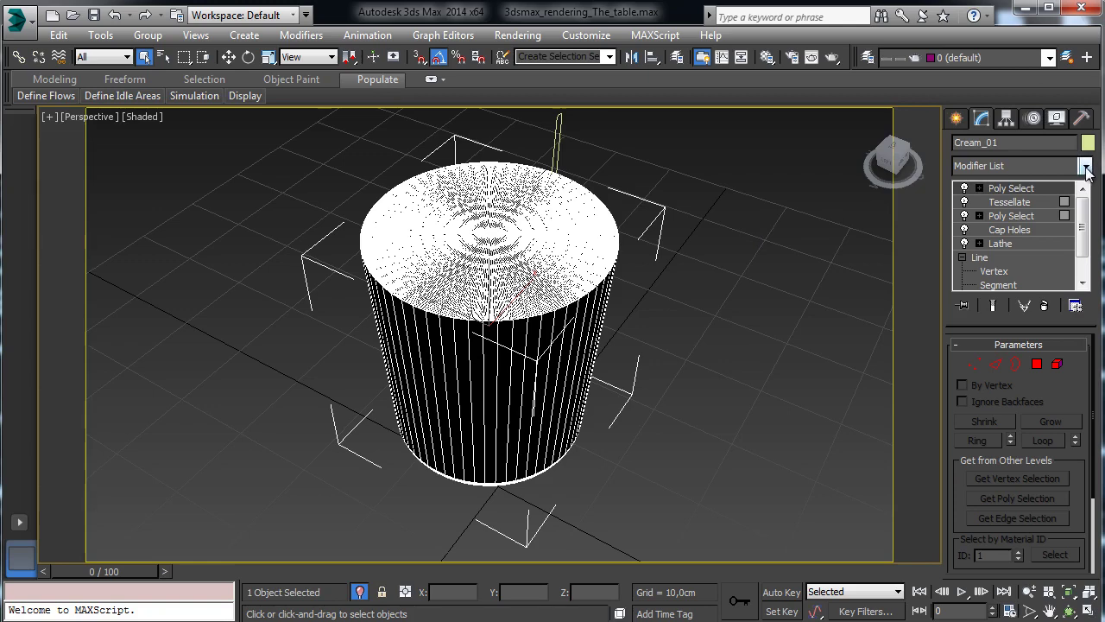
pyautogui.click(1086, 167)
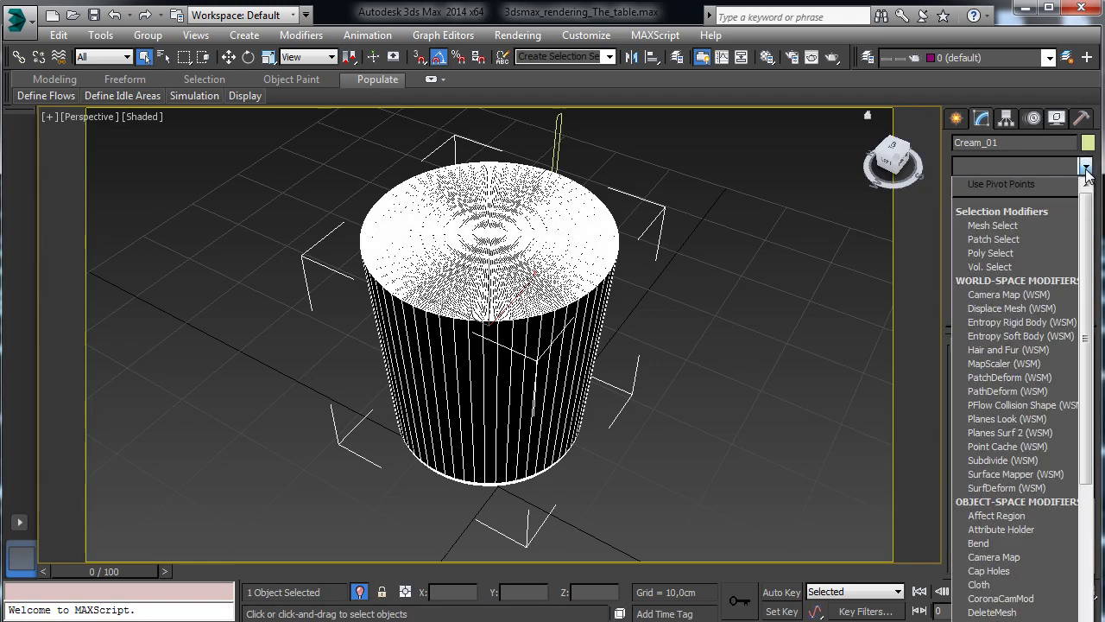
pyautogui.click(617, 141)
# - Turn the Lathe modifier of Glass_02 back on and reselect Cream_01 inside the glass
pyautogui.click(558, 127)
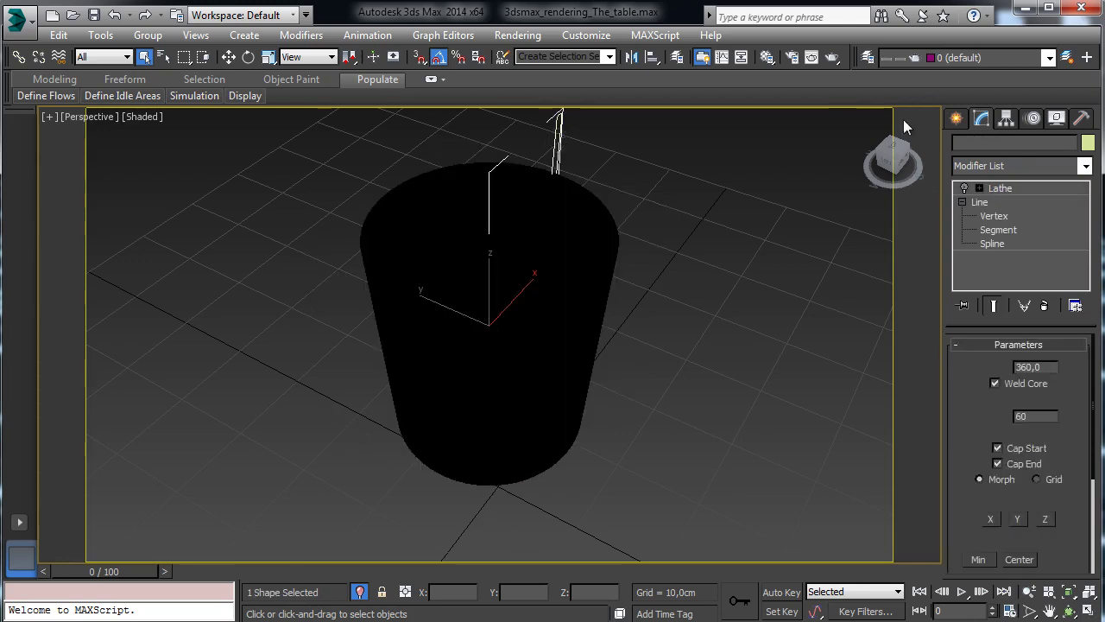
pyautogui.click(963, 192)
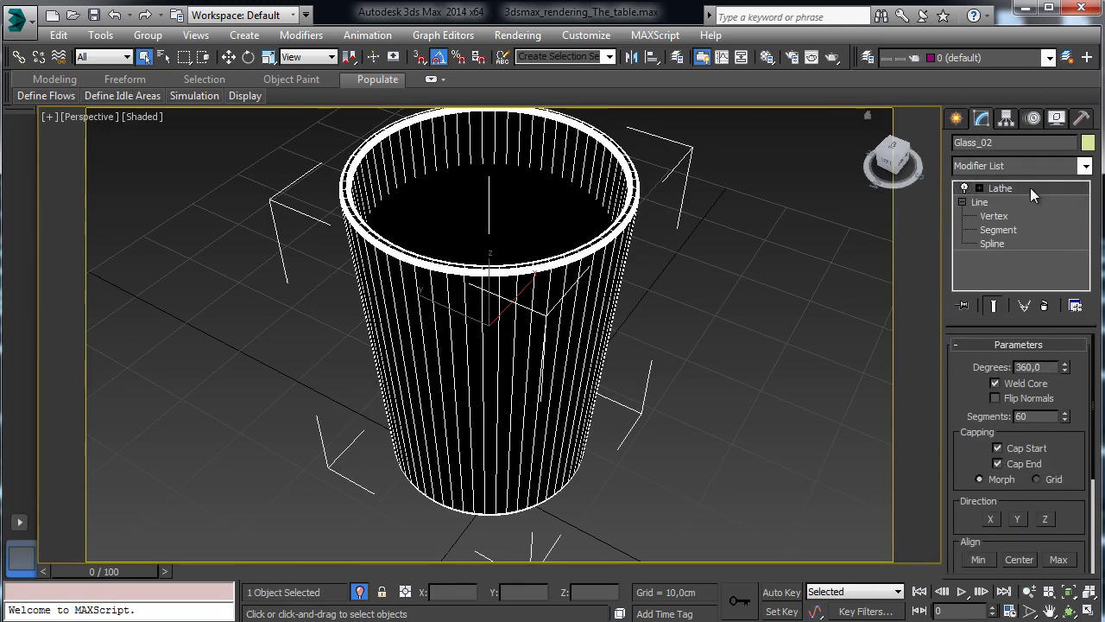
pyautogui.click(1029, 591)
pyautogui.moveTo(539, 349); pyautogui.dragTo(531, 436)
pyautogui.click(1069, 610)
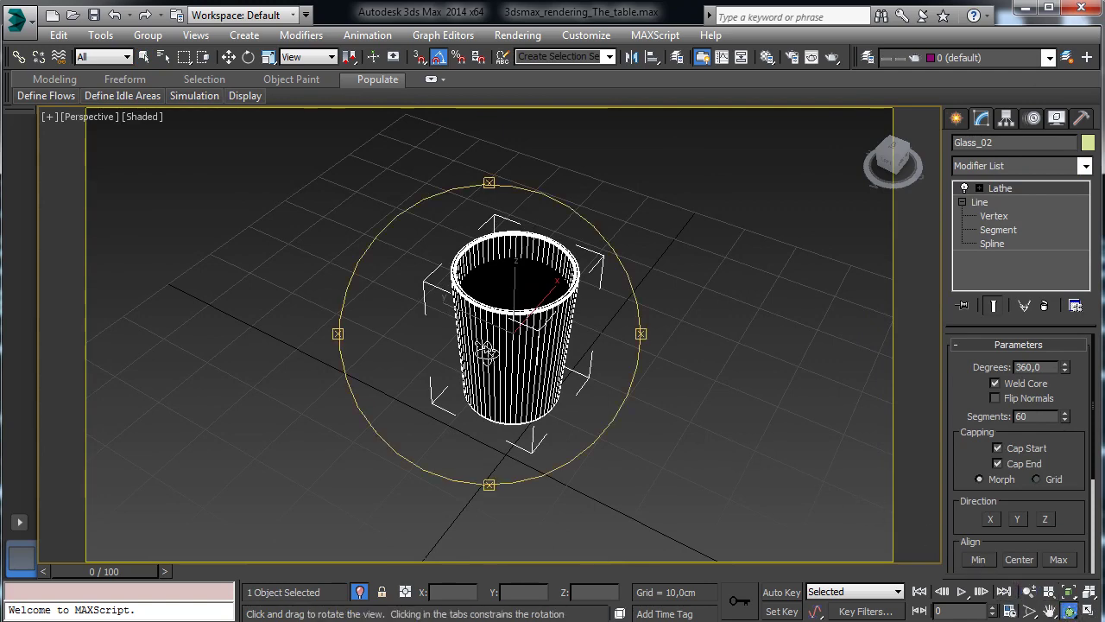
pyautogui.moveTo(486, 350); pyautogui.dragTo(445, 339)
pyautogui.click(149, 60)
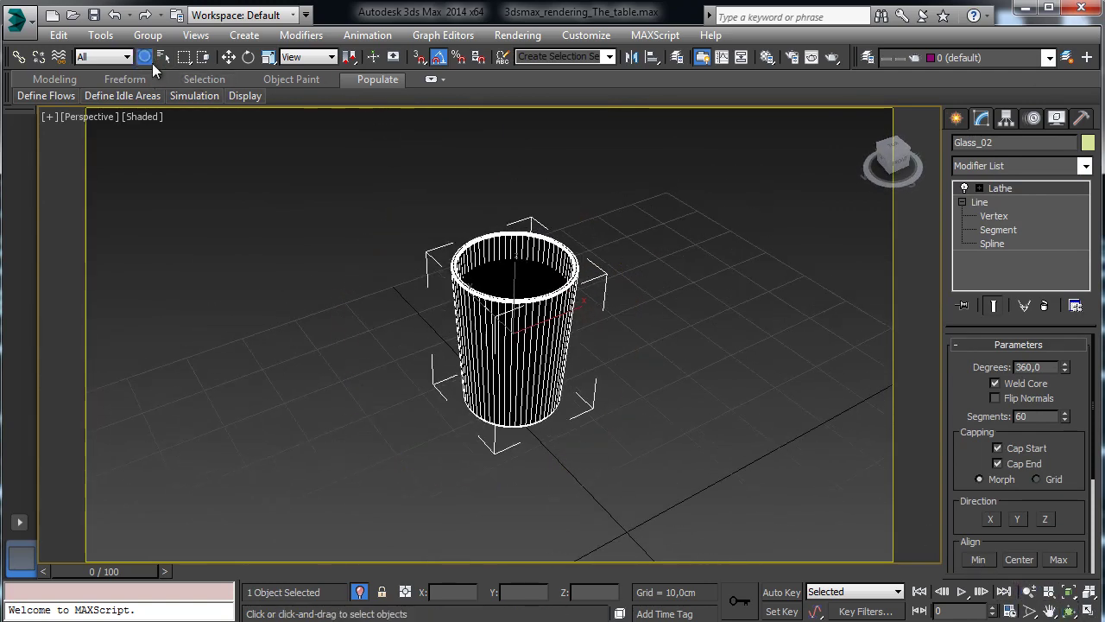
pyautogui.click(516, 271)
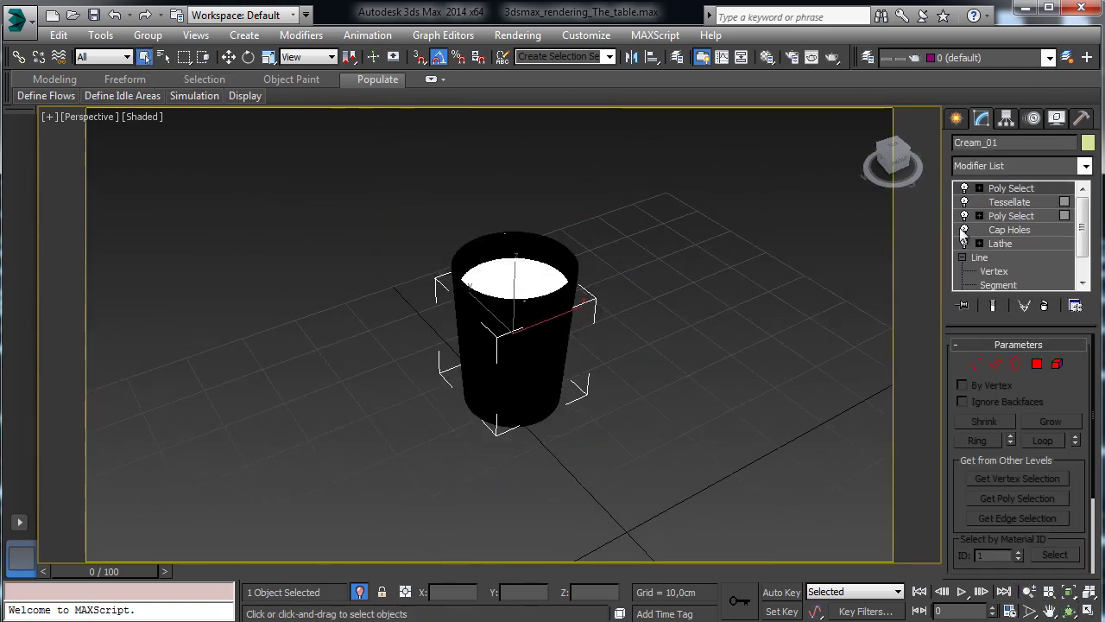
# - Switch the perspective viewport to the Camera001 view
pyautogui.click(91, 116)
pyautogui.moveTo(155, 134)
pyautogui.click(391, 136)
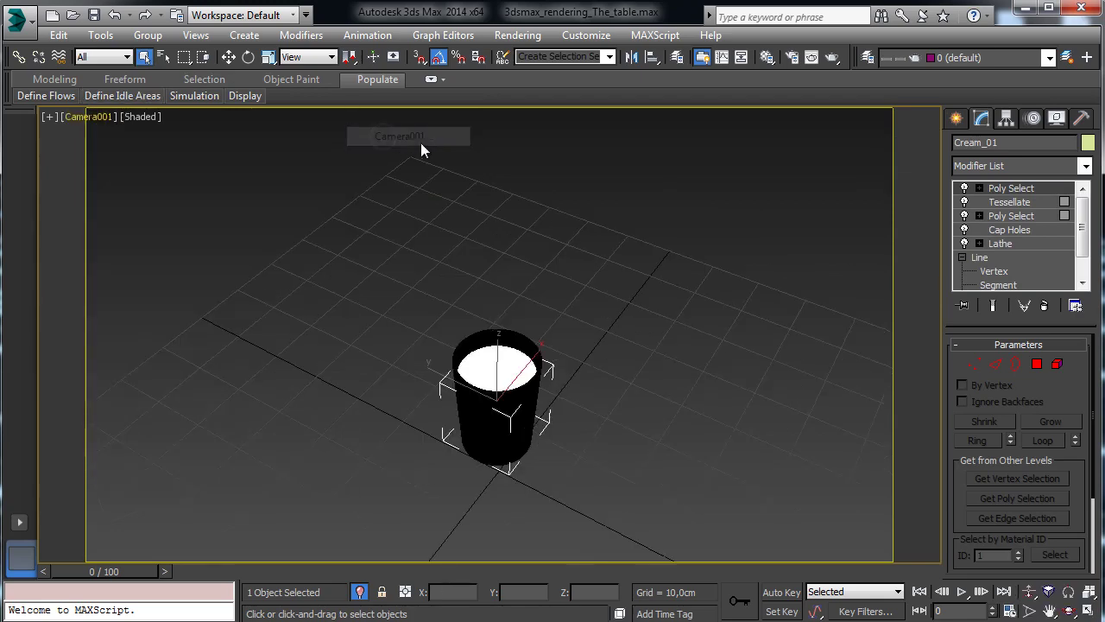
# - Name an unused material slot Cream in the Material Editor and change its type to VRayFastSSS2
pyautogui.click(766, 62)
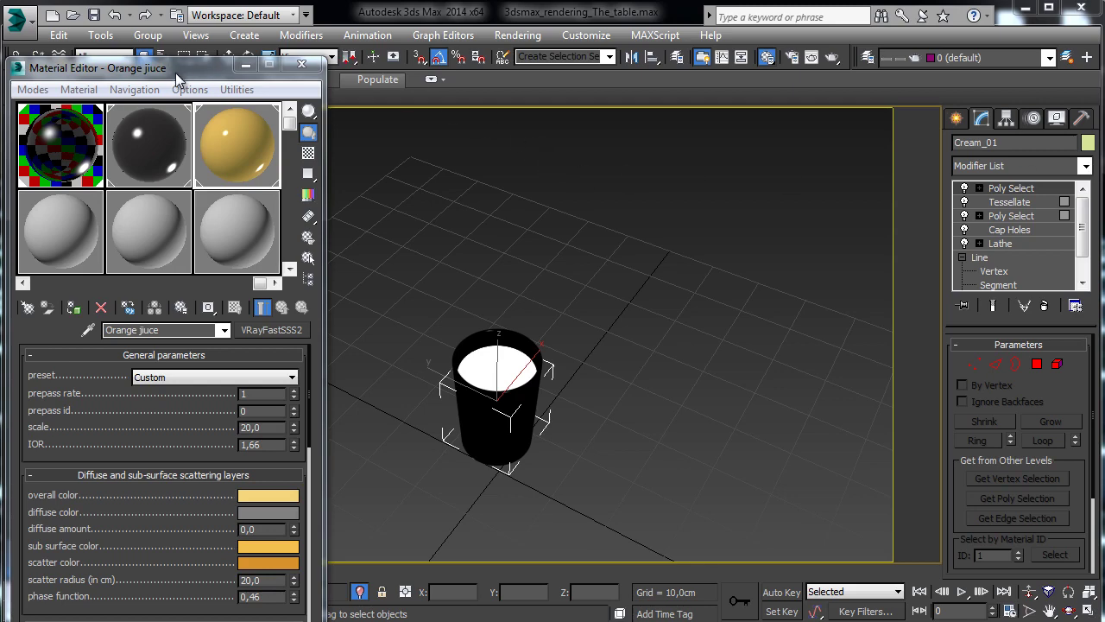
pyautogui.moveTo(176, 72)
pyautogui.mouseDown()
pyautogui.moveTo(201, 44)
pyautogui.moveTo(178, 60)
pyautogui.mouseUp()
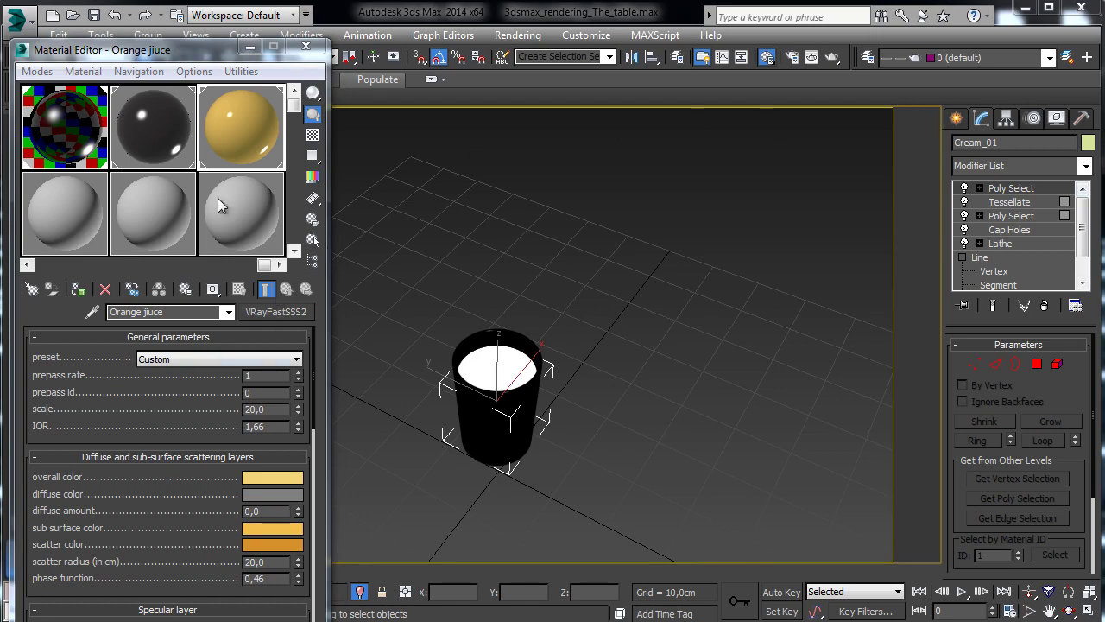
pyautogui.click(75, 205)
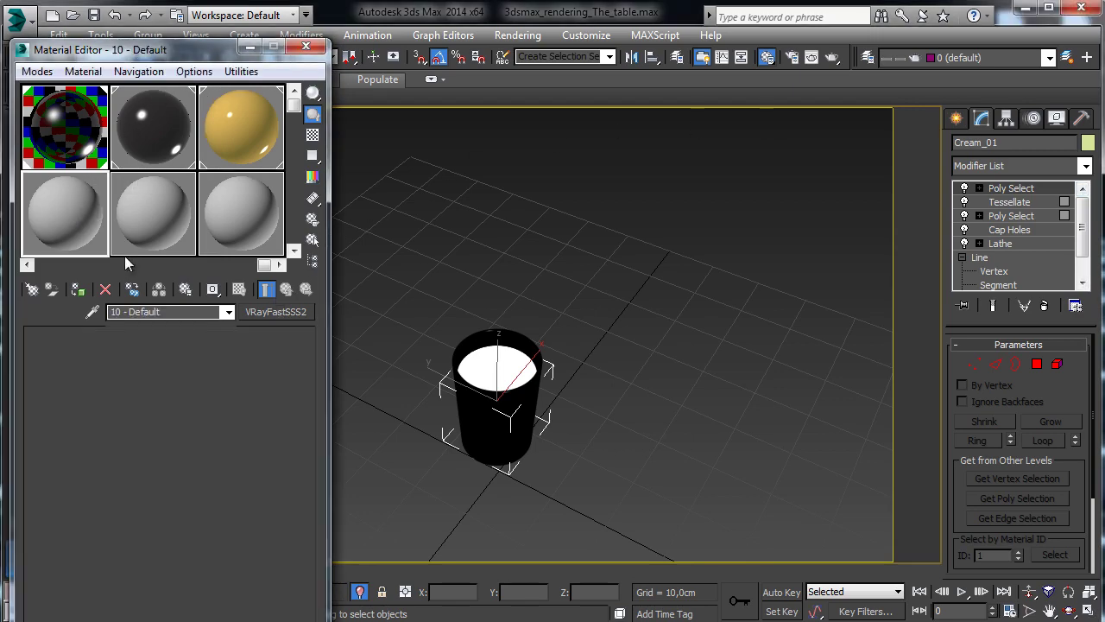
pyautogui.click(165, 312)
pyautogui.write('Crea')
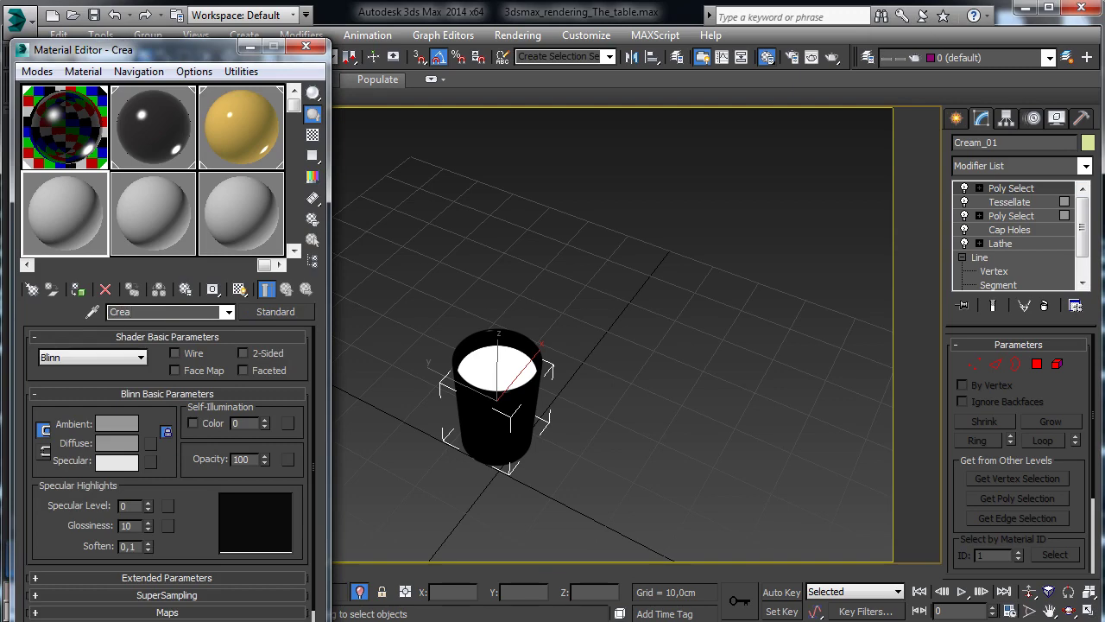
pyautogui.write('m')
pyautogui.click(293, 309)
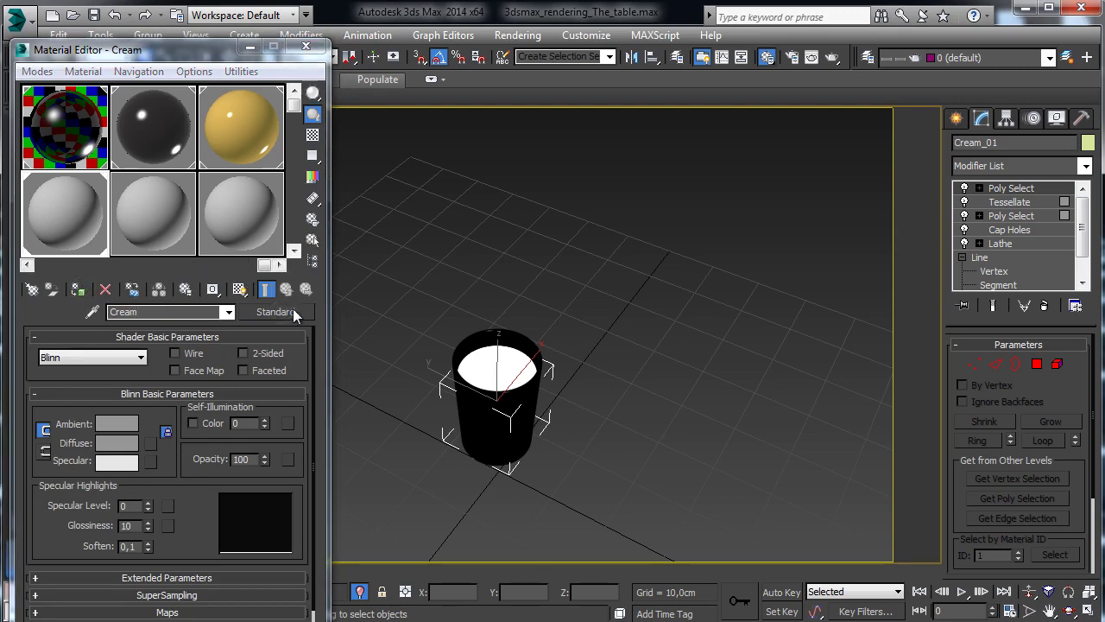
pyautogui.doubleClick(397, 235)
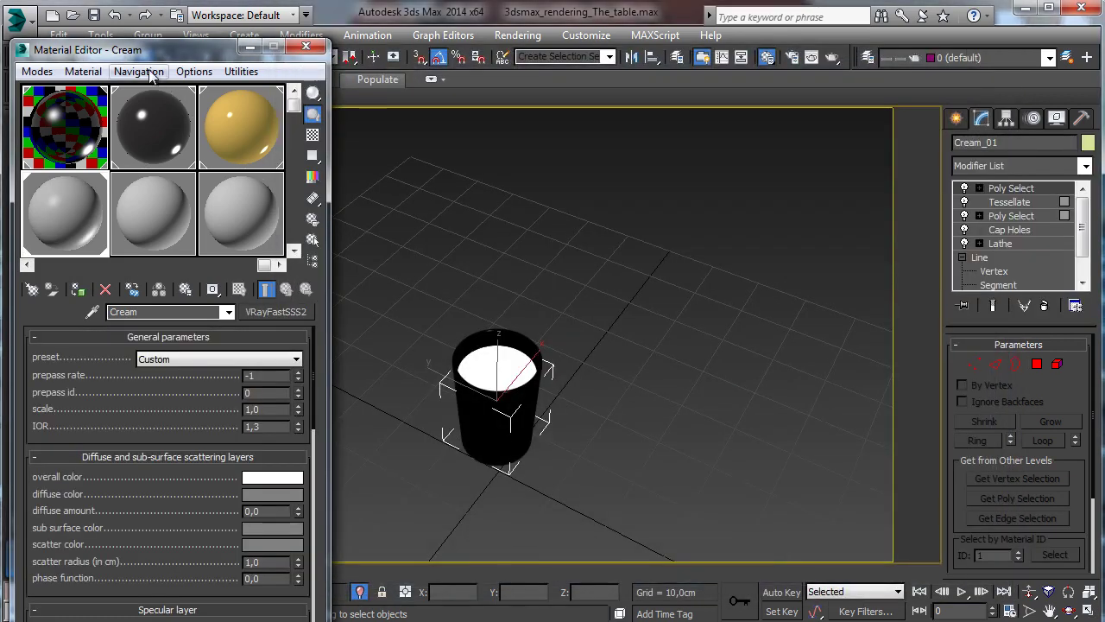
# - Set the prepass rate of the Cream material to 1
pyautogui.moveTo(157, 52); pyautogui.dragTo(153, 22)
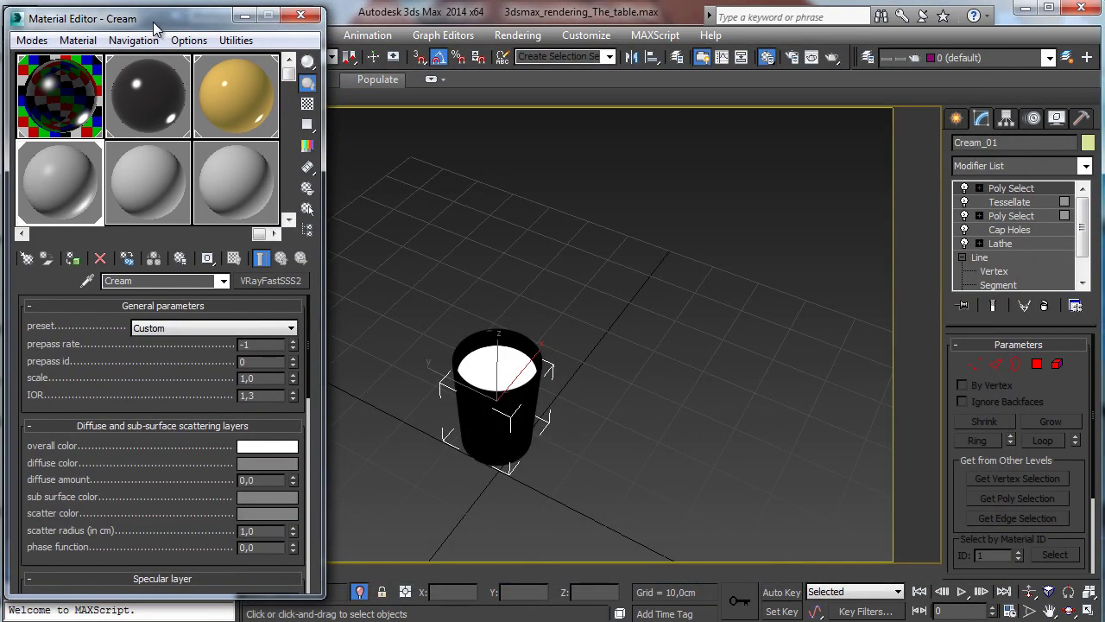
pyautogui.click(291, 342)
pyautogui.click(291, 342)
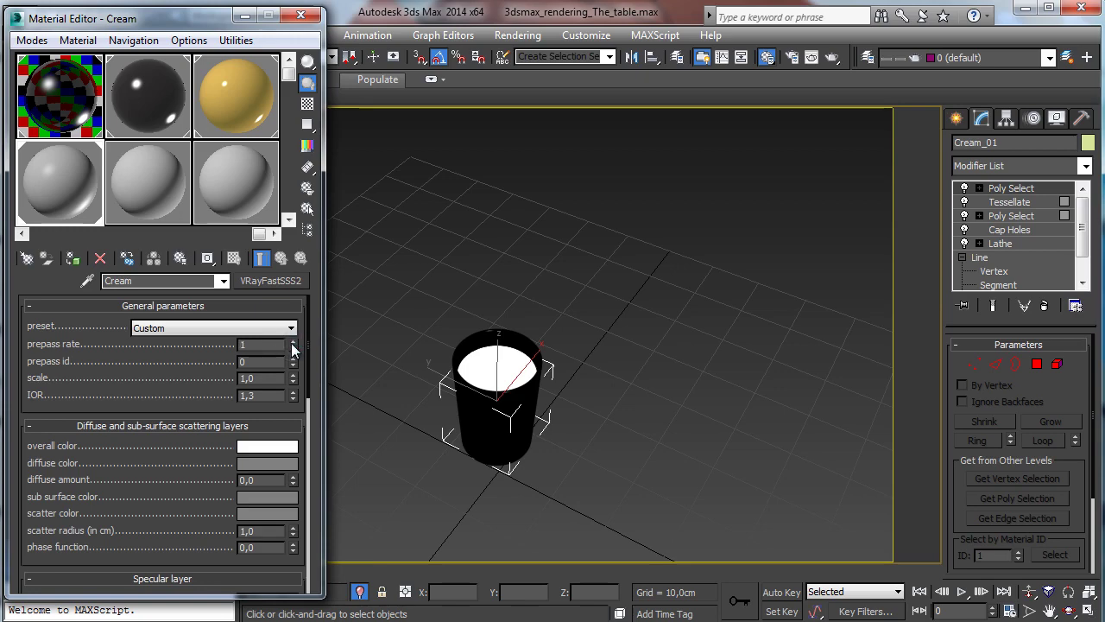
# - Set the prepass blur of the Orange jiuce material to 0,2
pyautogui.click(235, 106)
pyautogui.scroll(-5, 191, 473)
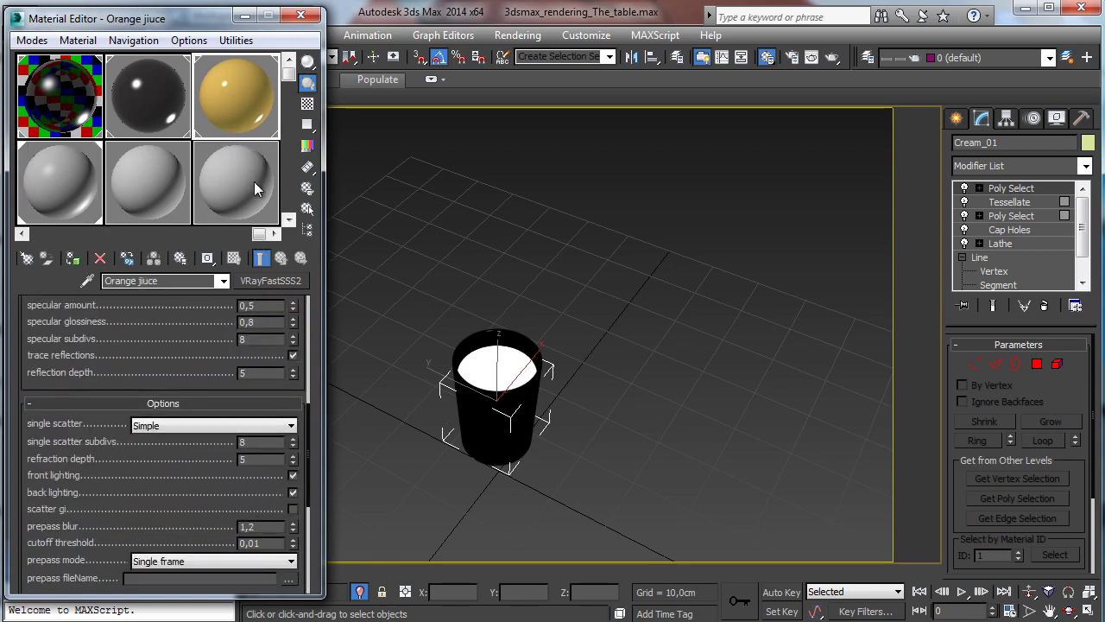
pyautogui.doubleClick(258, 527)
pyautogui.press('Return')
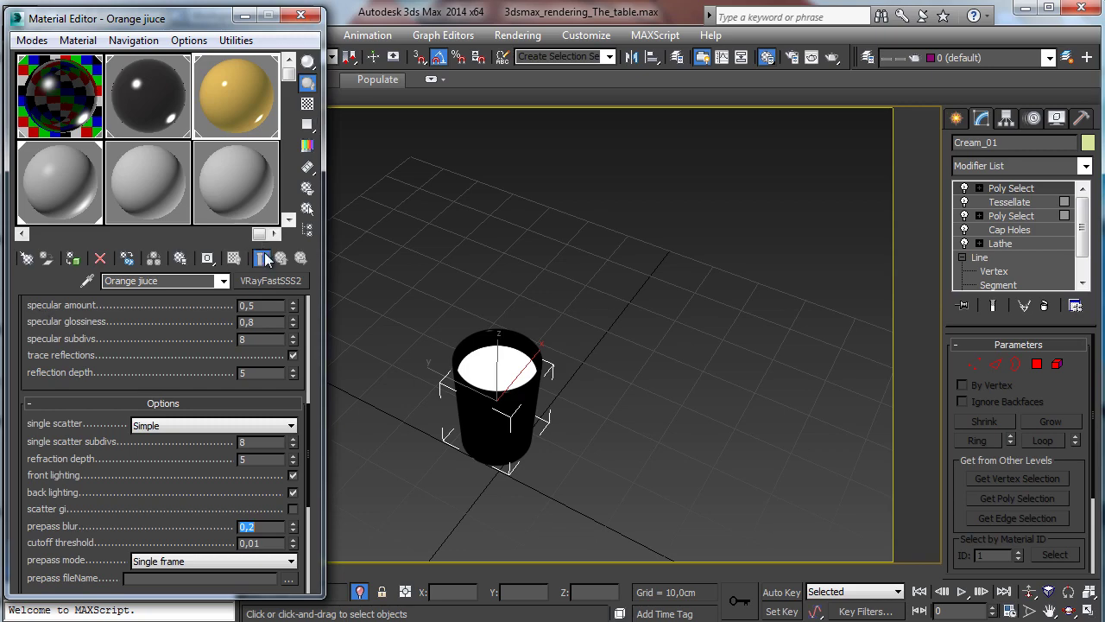
# - Return to the Cream material and set its IOR to 1,45
pyautogui.click(59, 197)
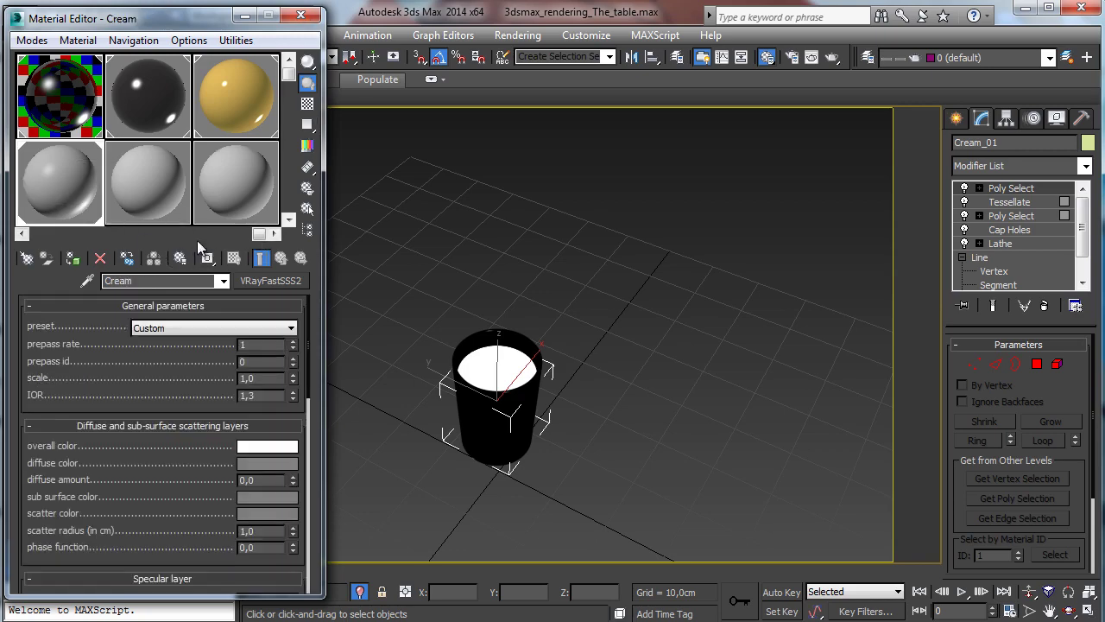
pyautogui.click(268, 396)
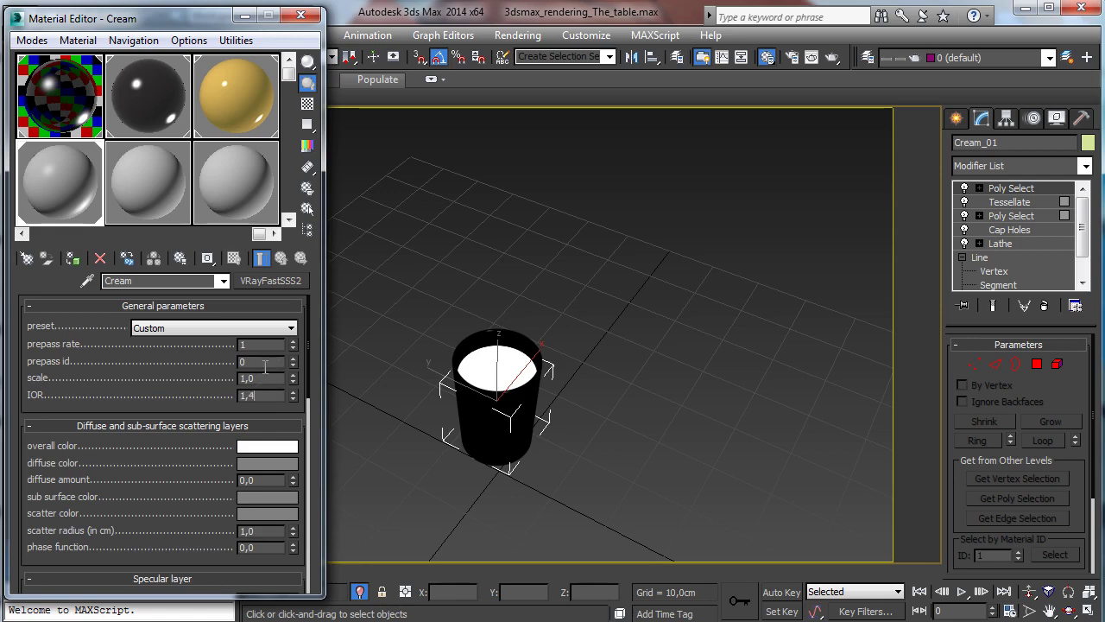
pyautogui.write('5')
pyautogui.press('Return')
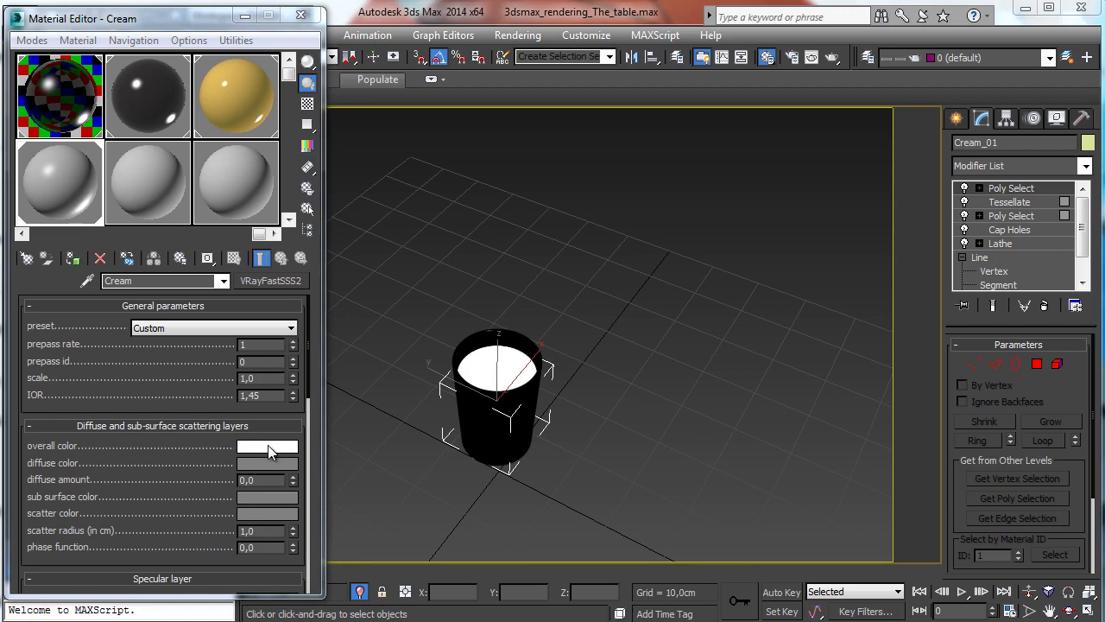
# - Set the Cream material's overall color to red 230, green 225, blue 195
pyautogui.click(269, 447)
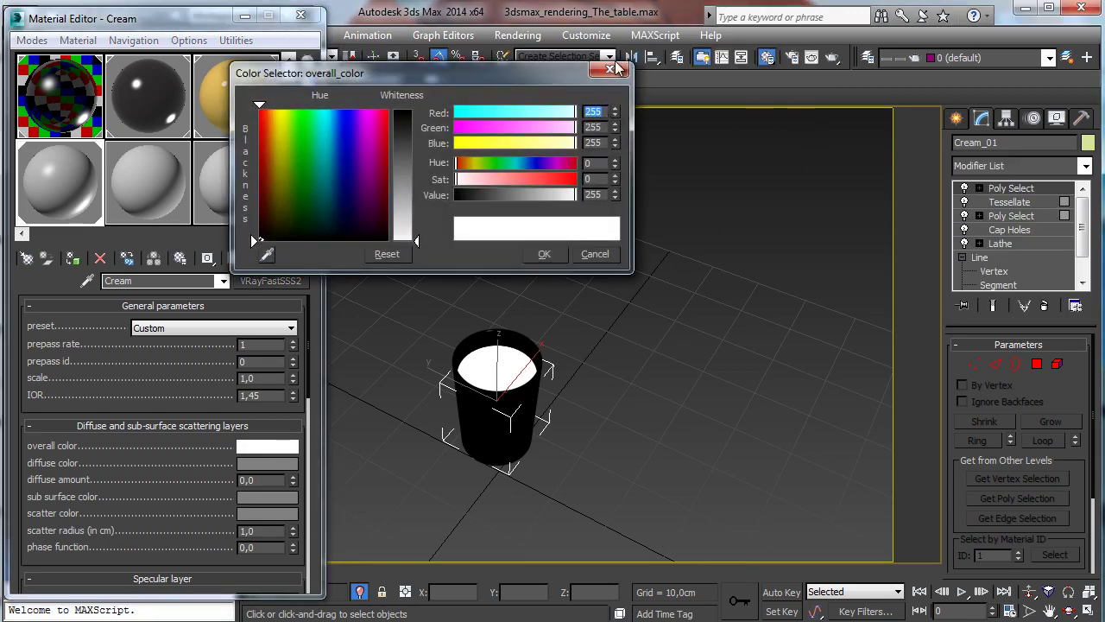
pyautogui.write('230')
pyautogui.press('Tab')
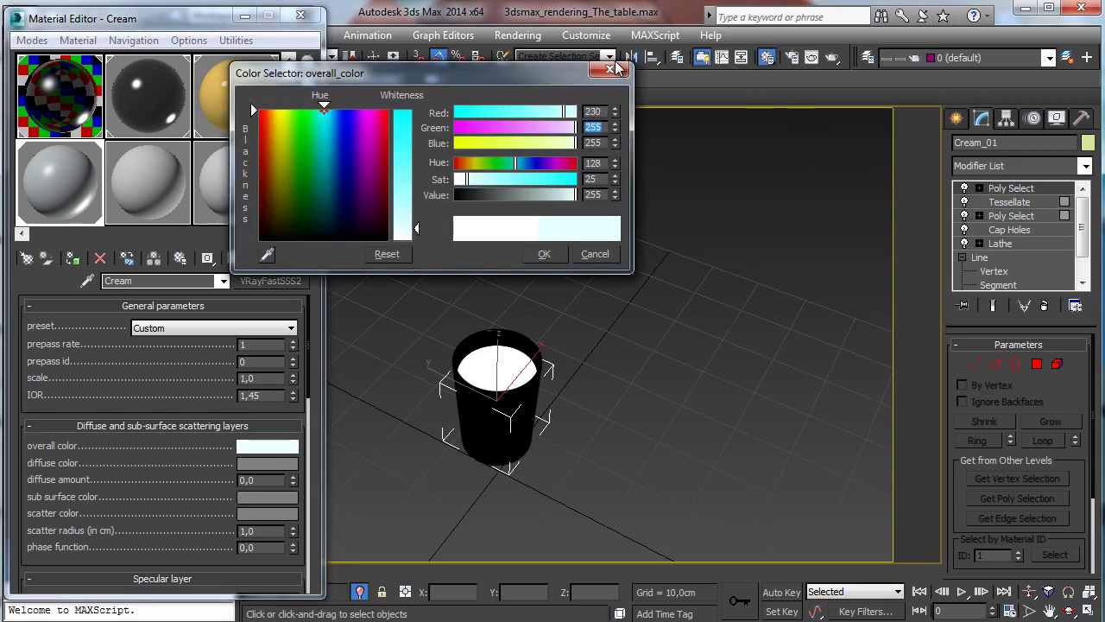
pyautogui.write('225')
pyautogui.press('Tab')
pyautogui.write('1')
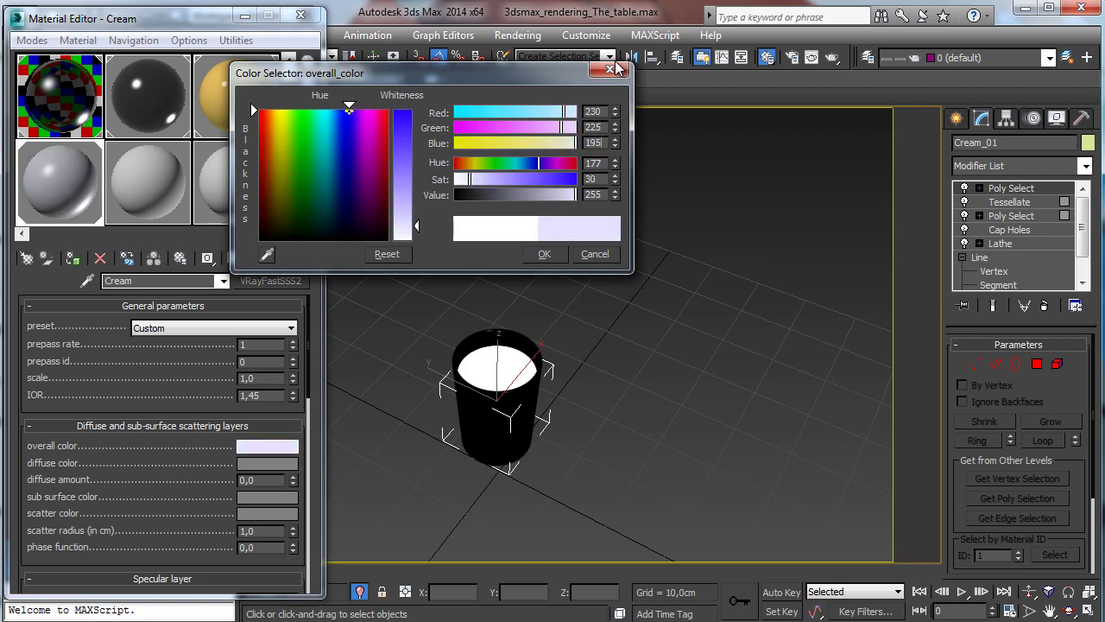
pyautogui.write('95')
pyautogui.press('Tab')
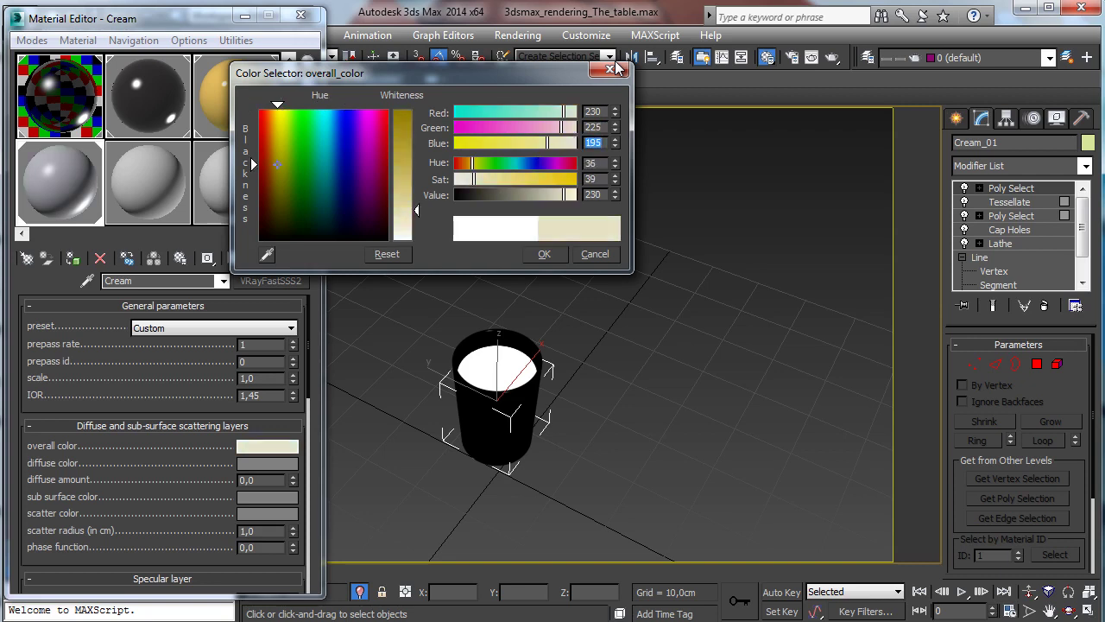
pyautogui.click(544, 254)
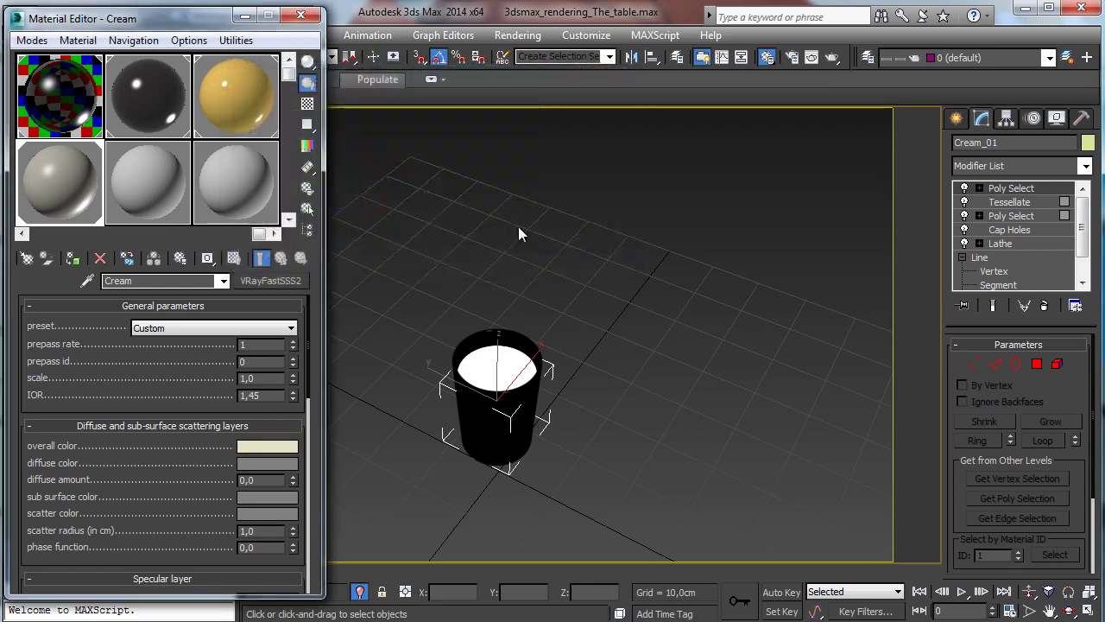
# - Set the Cream material's sub surface color to red 220, green 197, blue 148
pyautogui.click(272, 498)
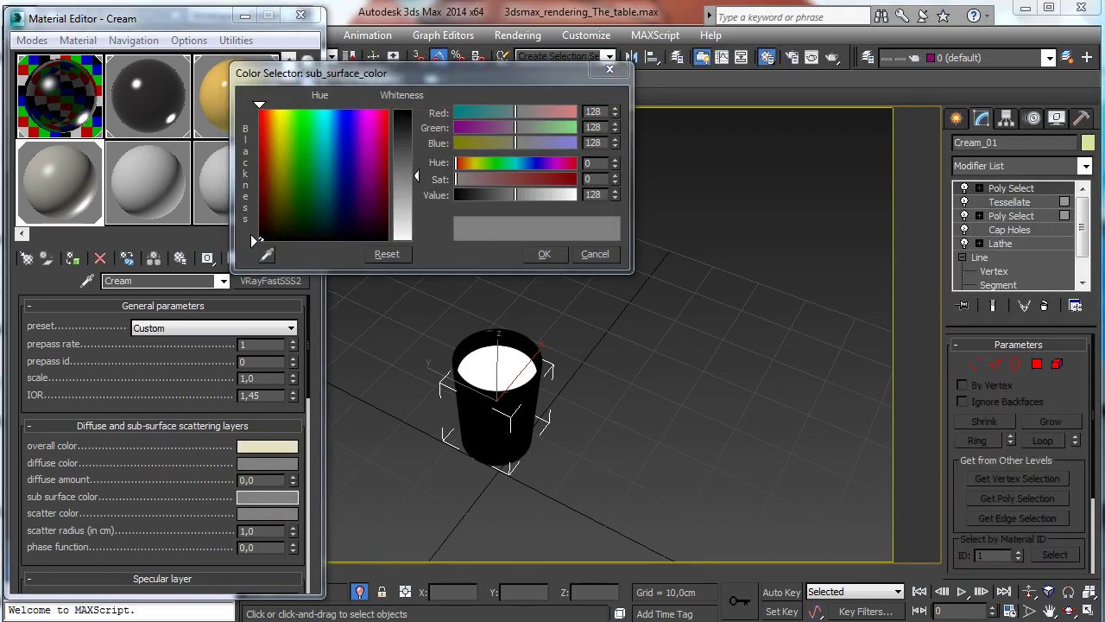
pyautogui.click(429, 195)
pyautogui.write('222')
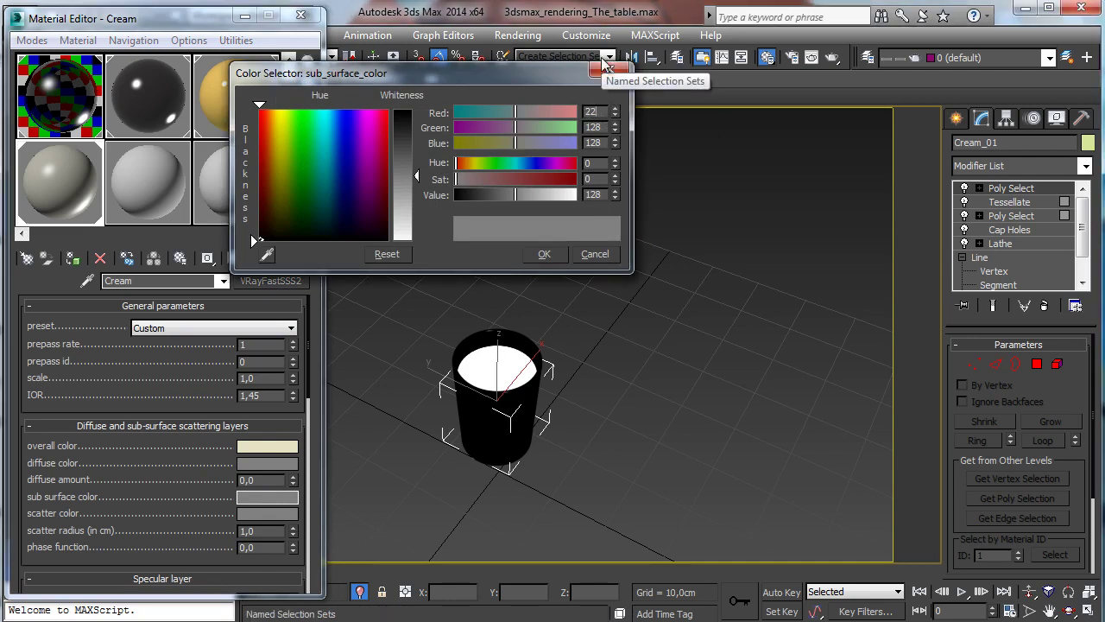
pyautogui.press('Tab')
pyautogui.write('19')
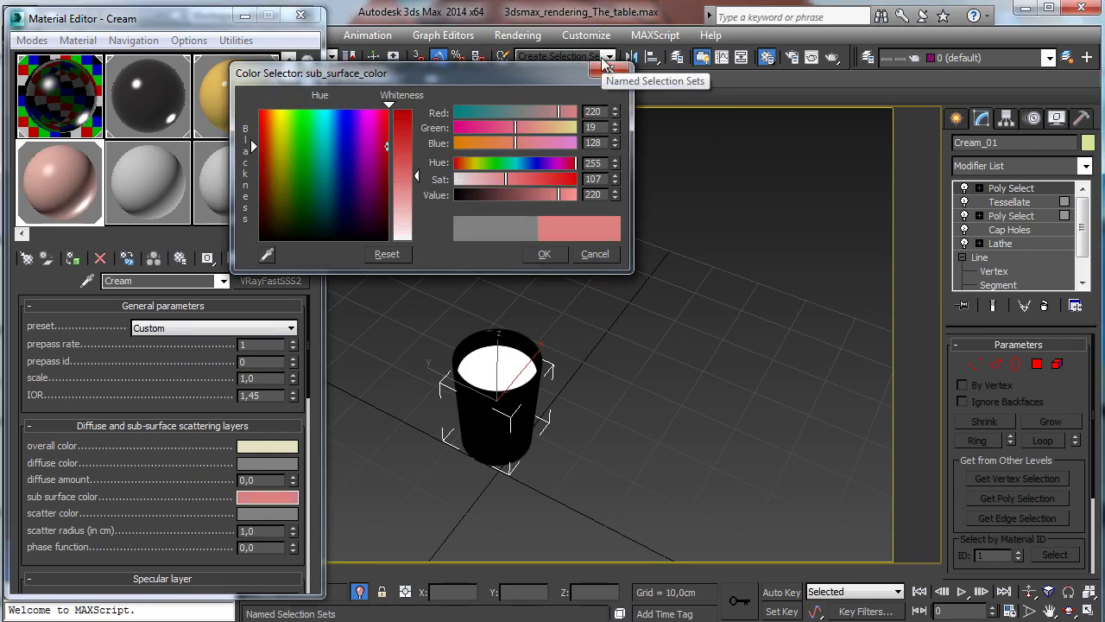
pyautogui.press('BackSpace')
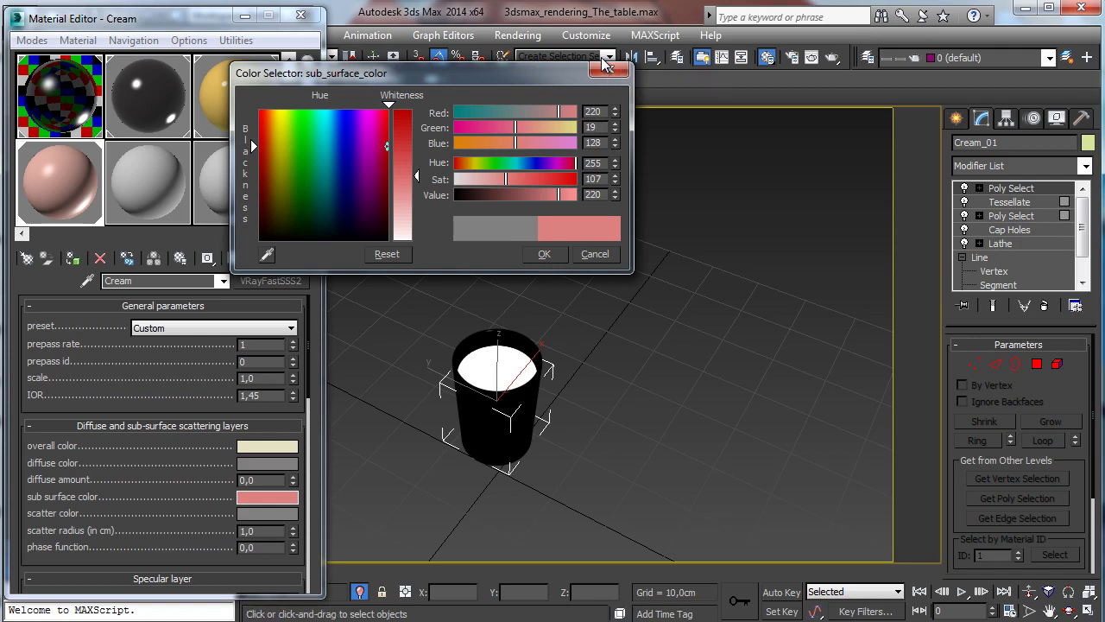
pyautogui.write('7')
pyautogui.press('Tab')
pyautogui.write('1')
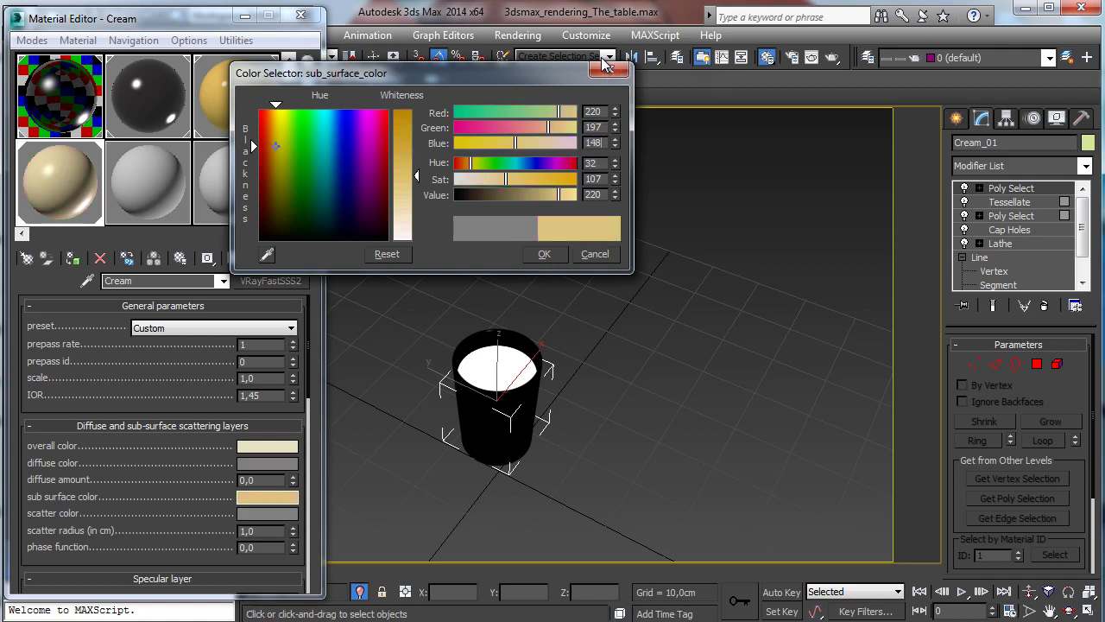
pyautogui.write('48')
pyautogui.press('Return')
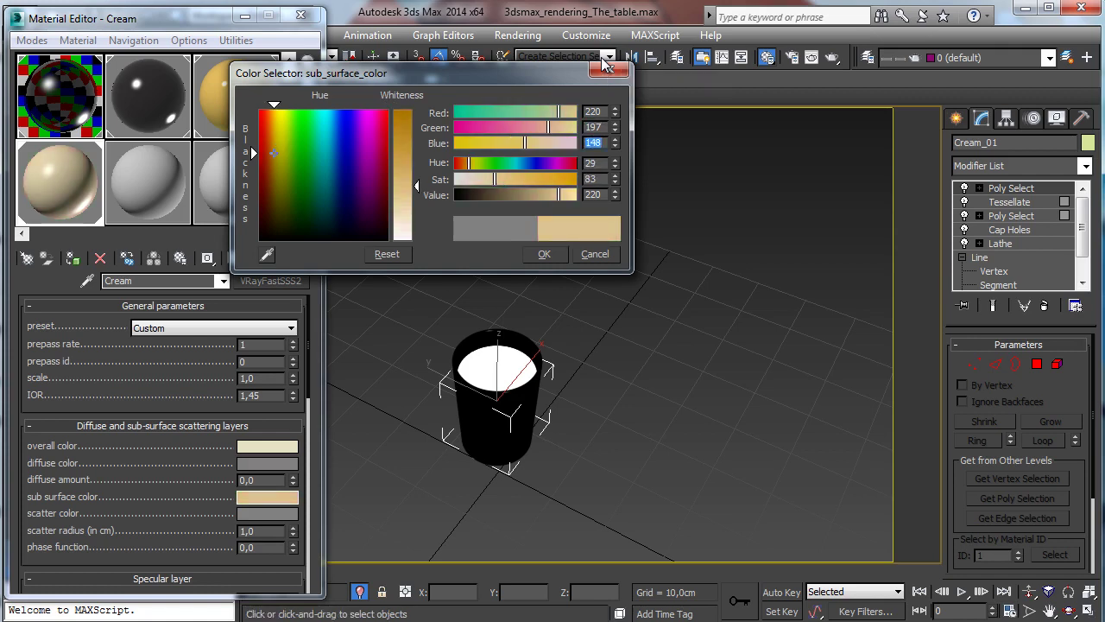
pyautogui.click(544, 254)
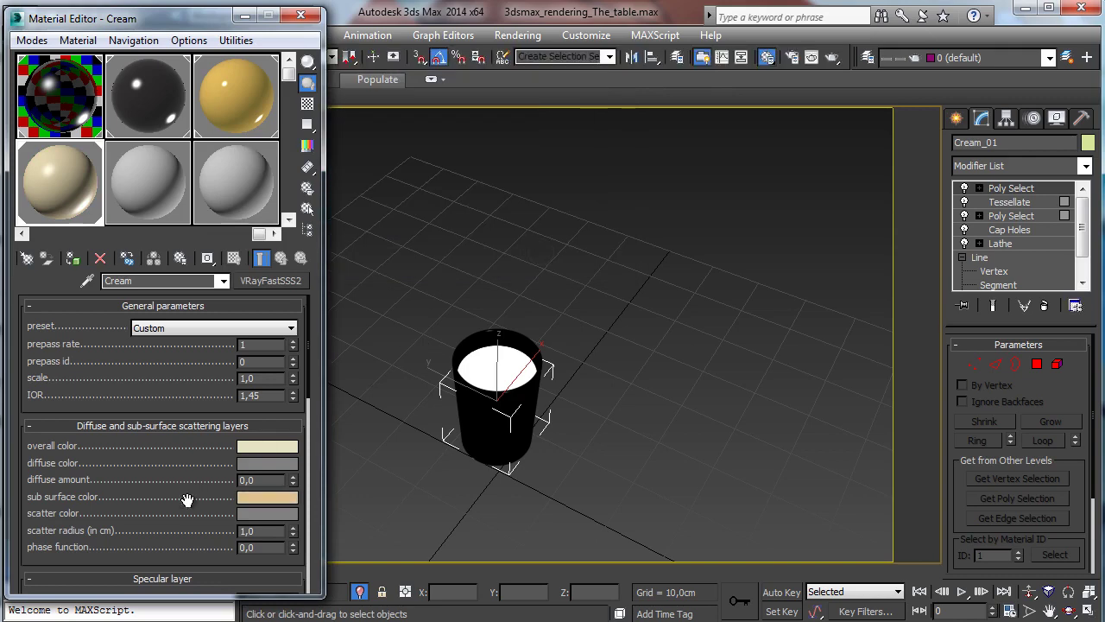
# - Set the Cream material's scatter color to red 139, green 84, blue 32
pyautogui.click(254, 513)
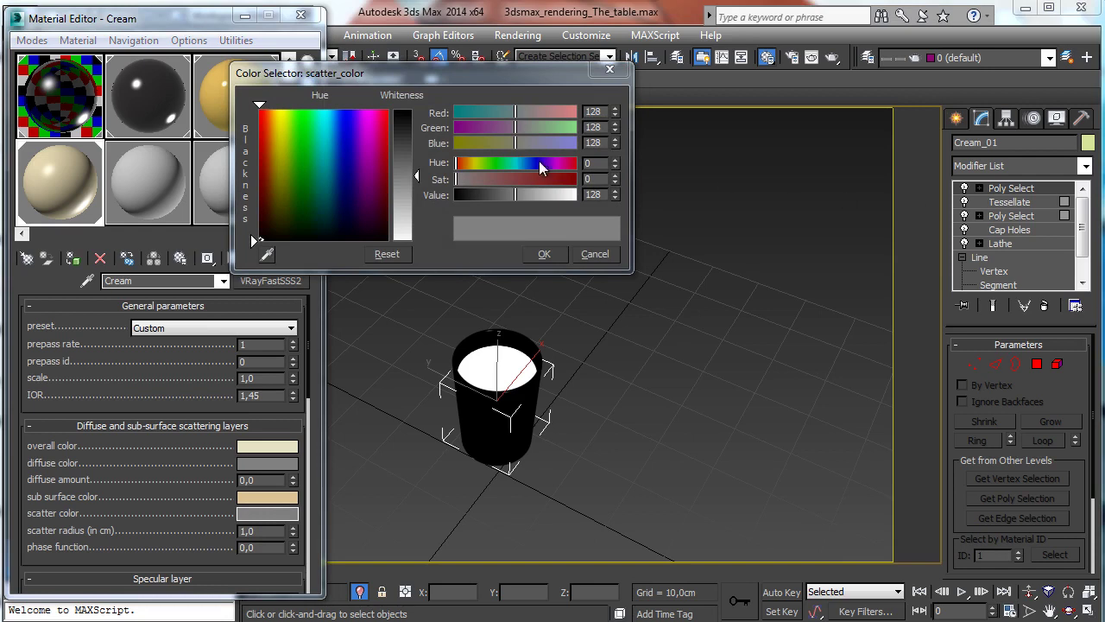
pyautogui.click(596, 112)
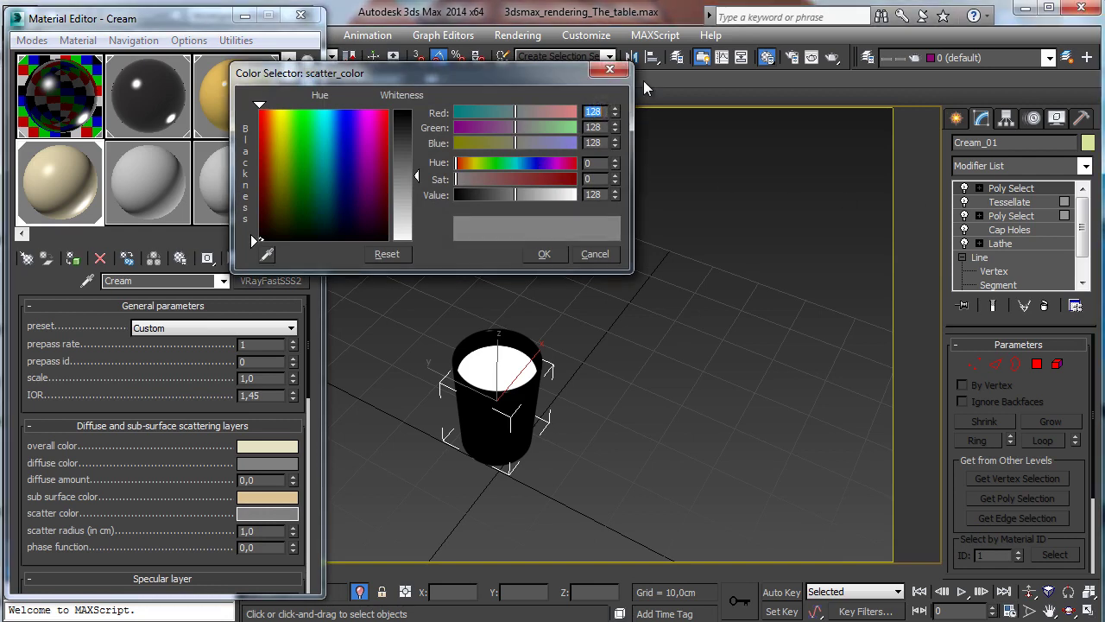
pyautogui.write('12')
pyautogui.press('Tab')
pyautogui.write('3')
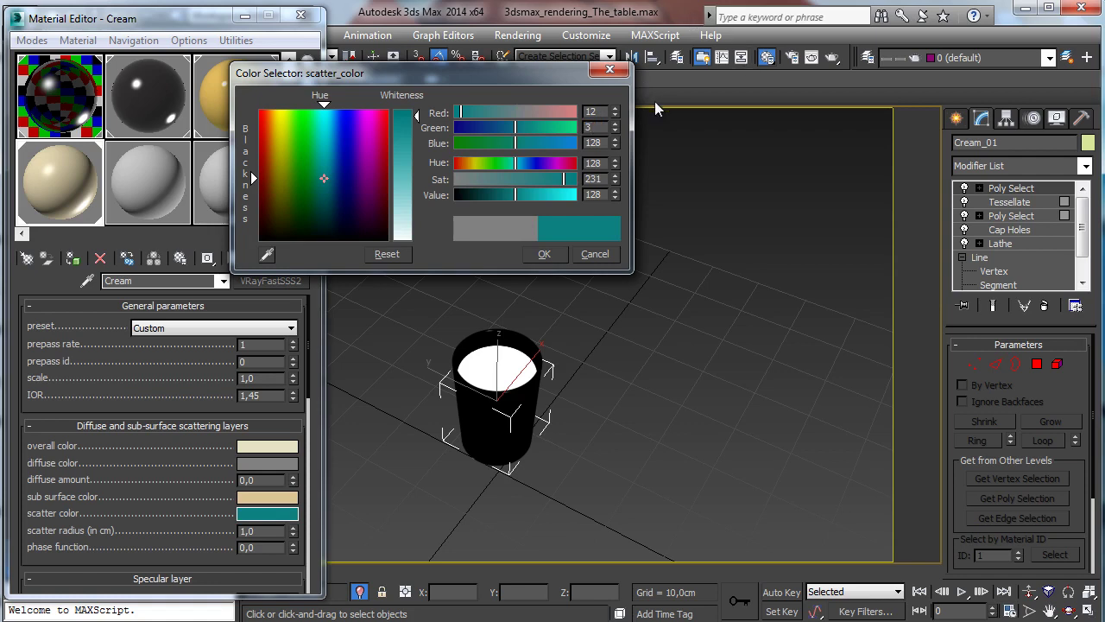
pyautogui.click(596, 111)
pyautogui.write('139')
pyautogui.press('Tab')
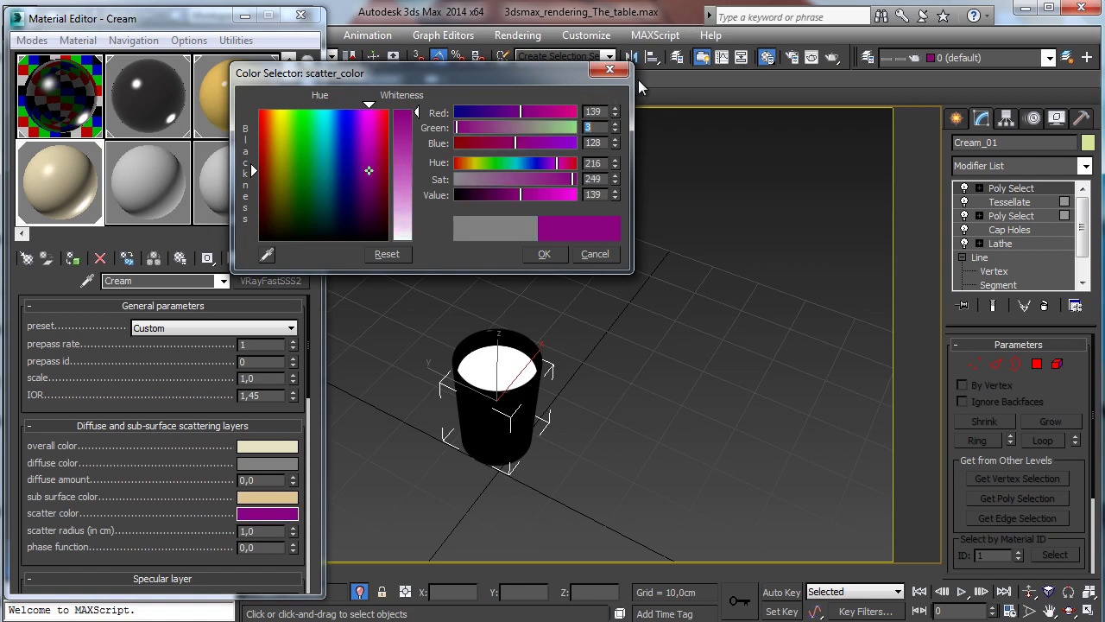
pyautogui.write('84')
pyautogui.press('Tab')
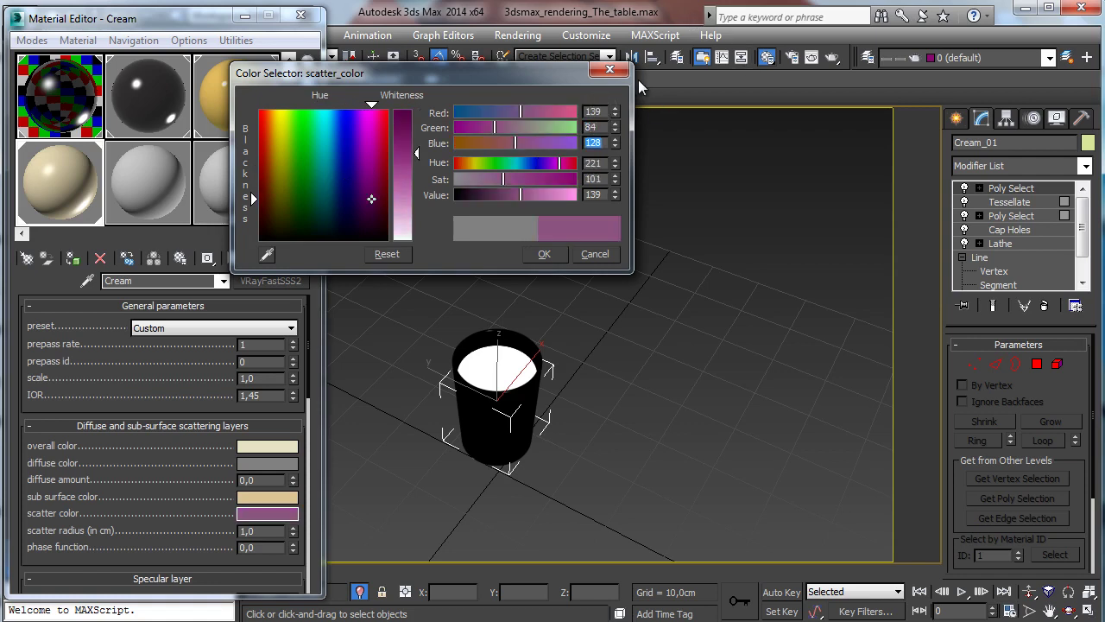
pyautogui.write('32')
pyautogui.press('Return')
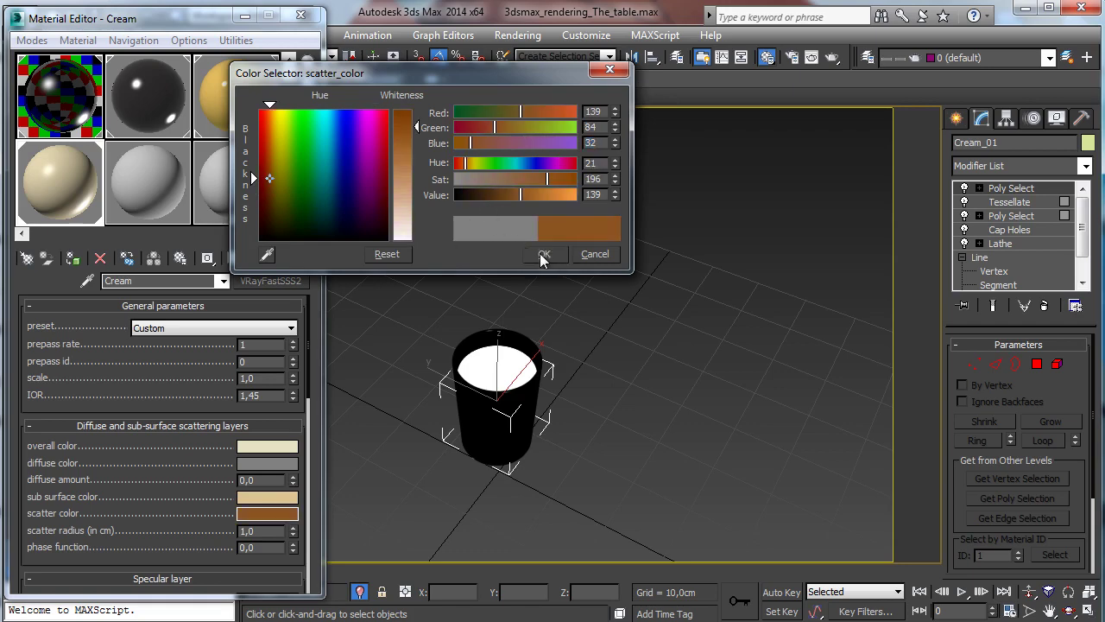
pyautogui.click(542, 253)
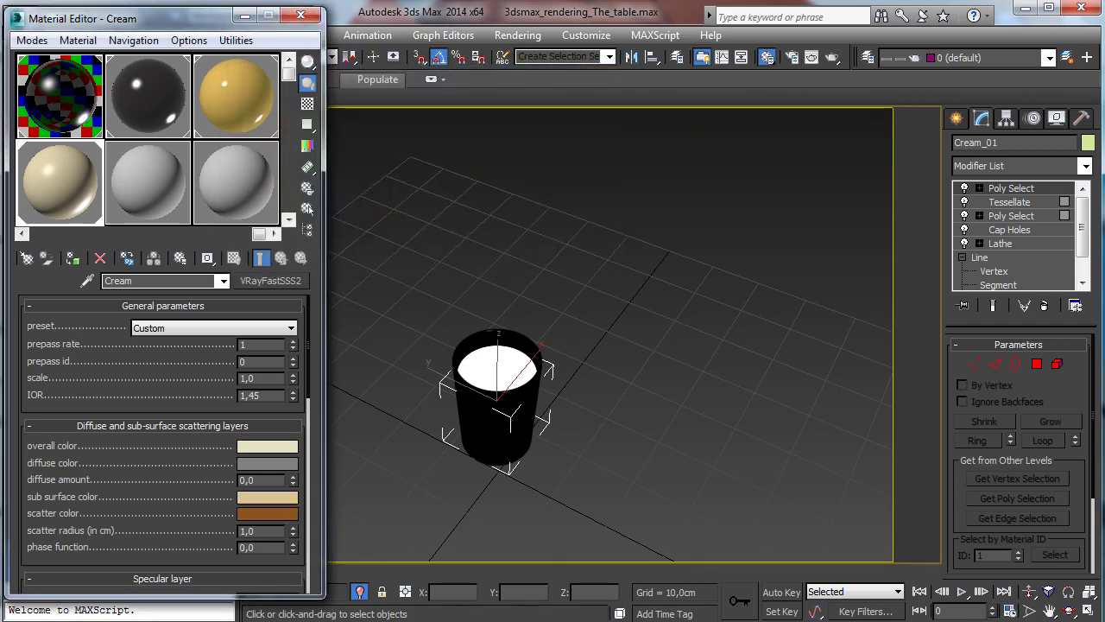
# - Render the marked region around the glass in the V-Ray frame buffer
pyautogui.hotkey('shift', 'q')
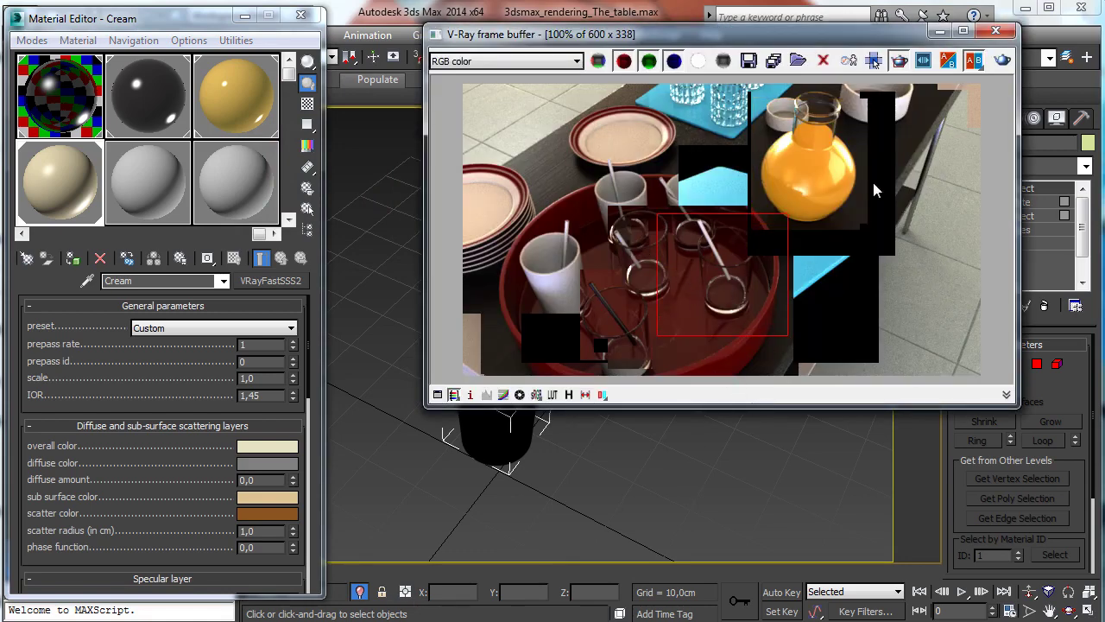
pyautogui.click(1005, 61)
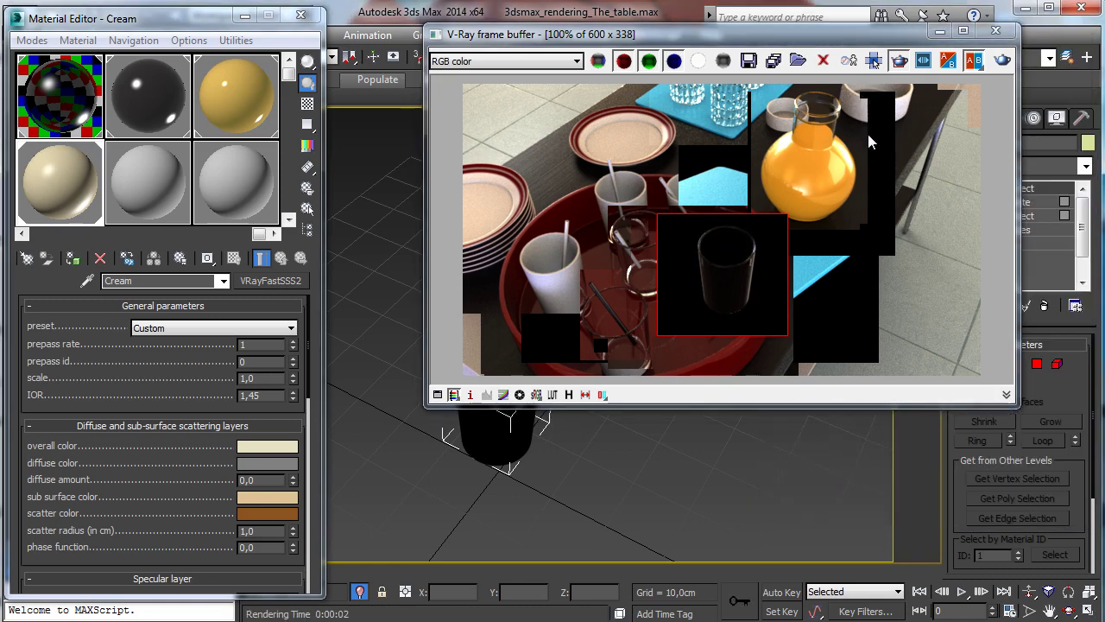
# - Add a Normal modifier with Flip Normals enabled to the cream object and re-render the isolated glass
pyautogui.click(941, 33)
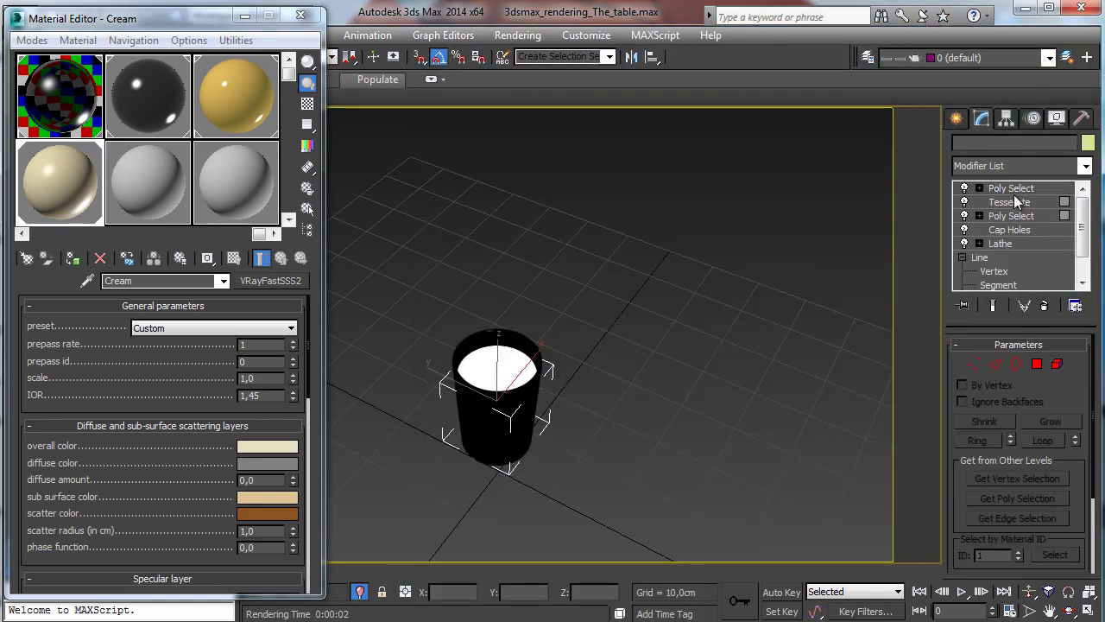
pyautogui.click(1085, 166)
pyautogui.scroll(-15, 1019, 432)
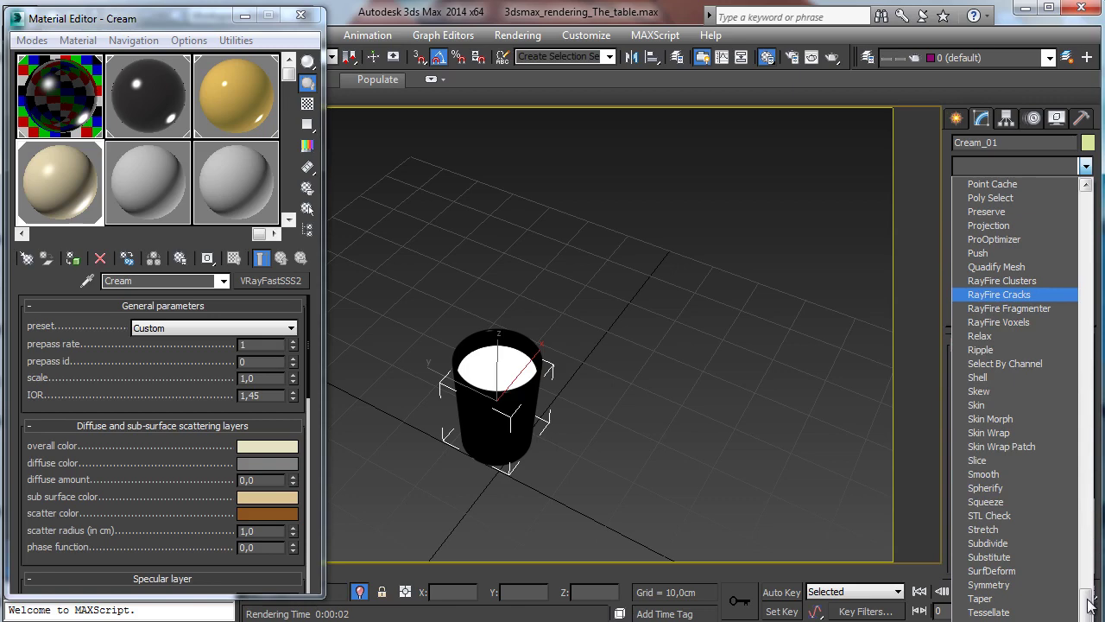
pyautogui.scroll(6, 1002, 363)
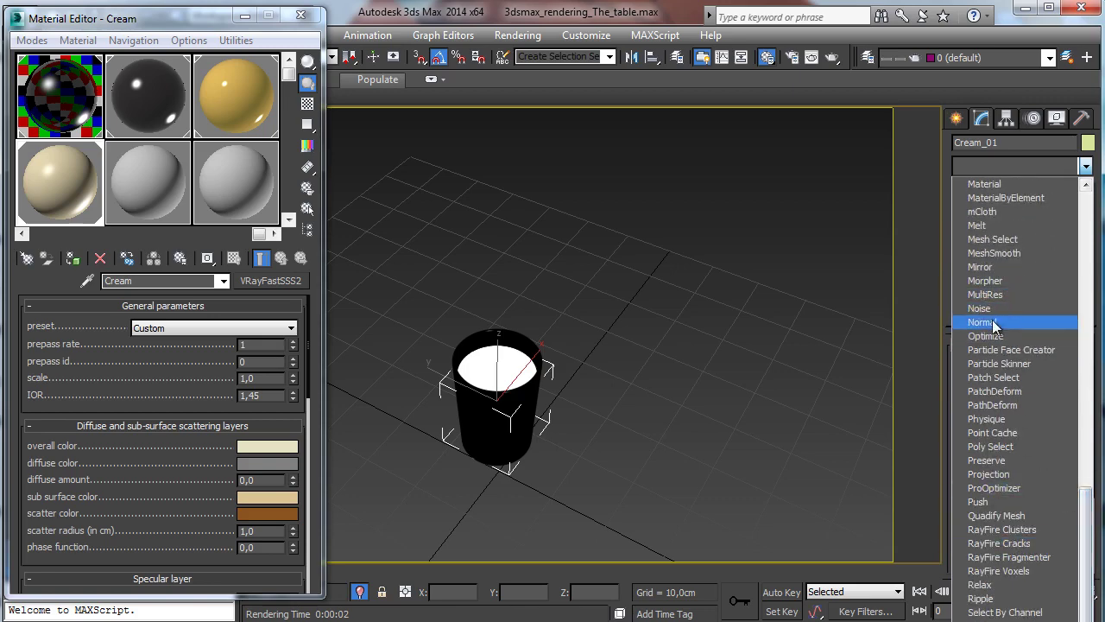
pyautogui.click(984, 322)
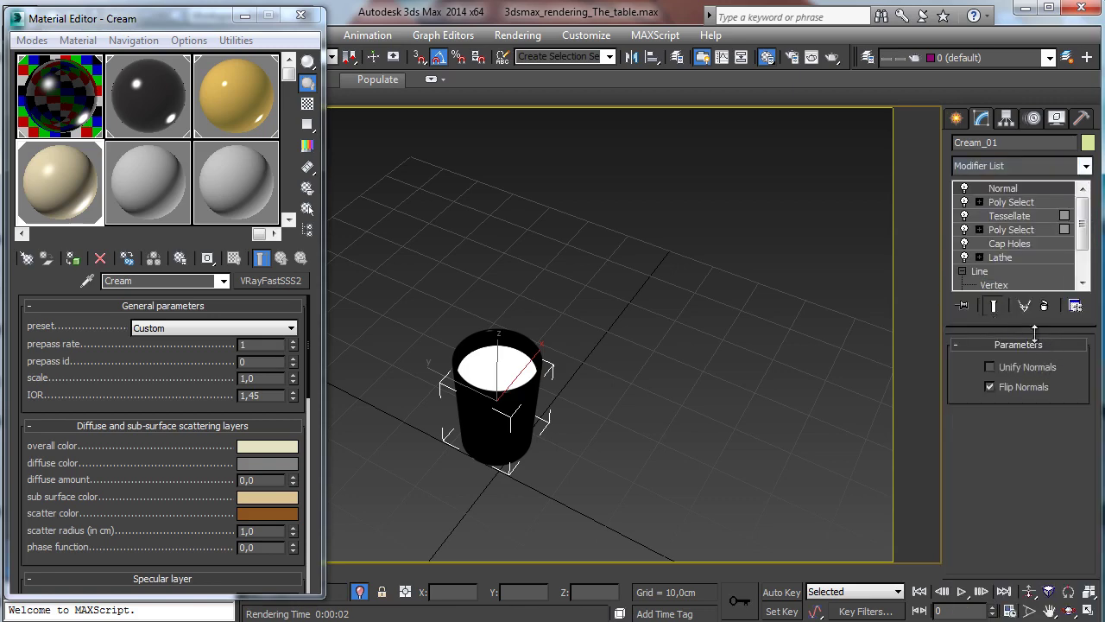
pyautogui.click(834, 56)
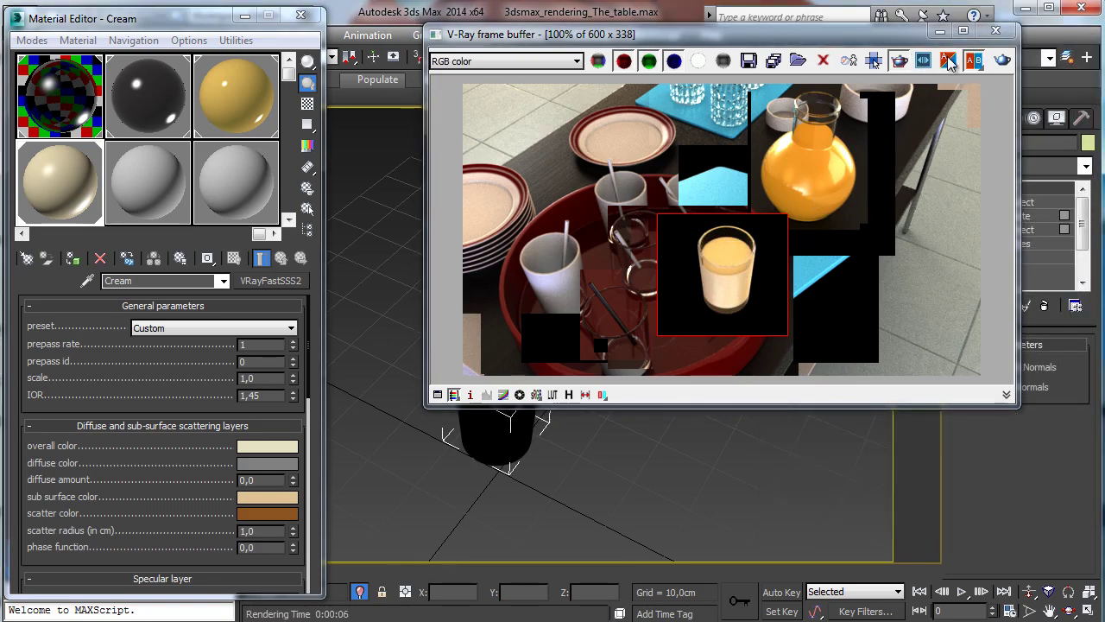
# - Exit isolation so the full scene is shown and render a tighter region around the cream-filled glass
pyautogui.click(359, 592)
pyautogui.moveTo(690, 221); pyautogui.dragTo(770, 330)
pyautogui.click(1001, 61)
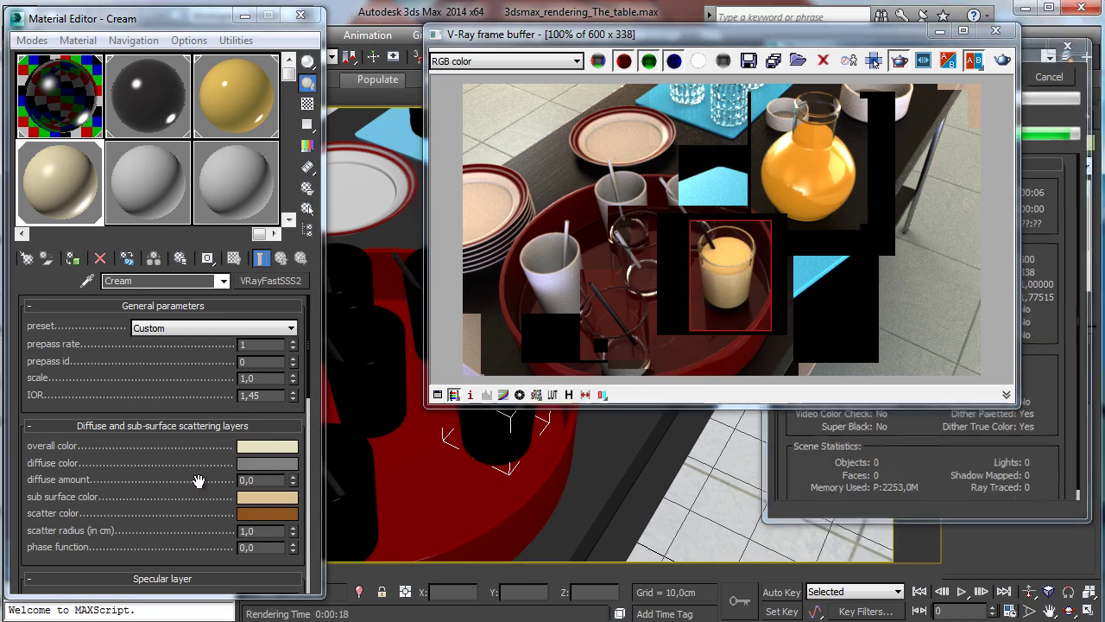
# - Set the Cream material's phase function to 0,65 and its scatter radius to 8 cm
pyautogui.scroll(-3, 203, 483)
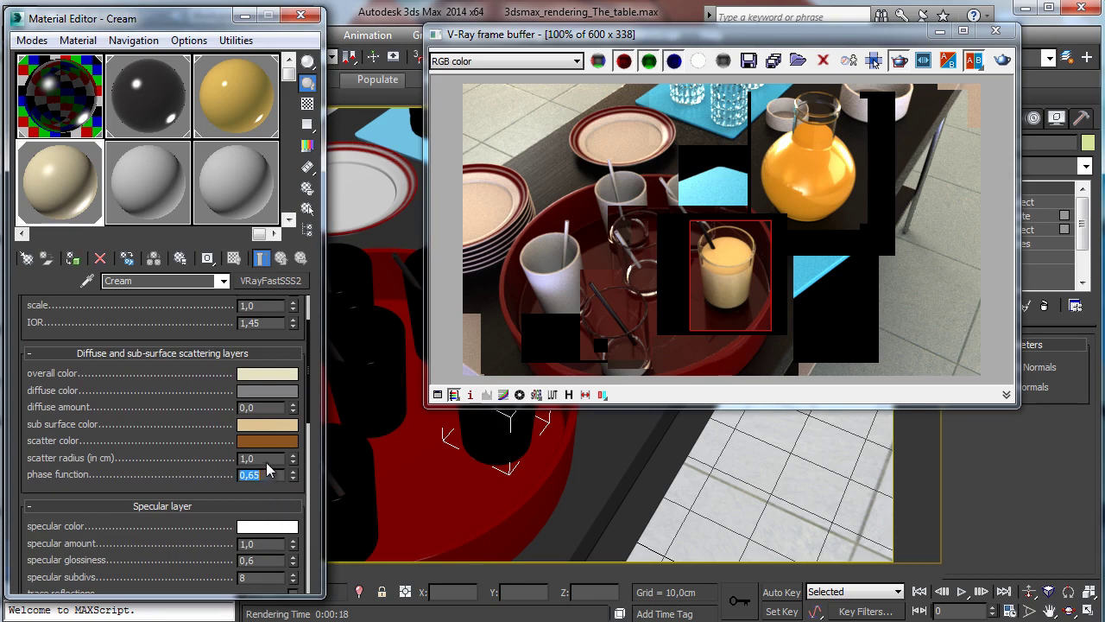
pyautogui.doubleClick(264, 459)
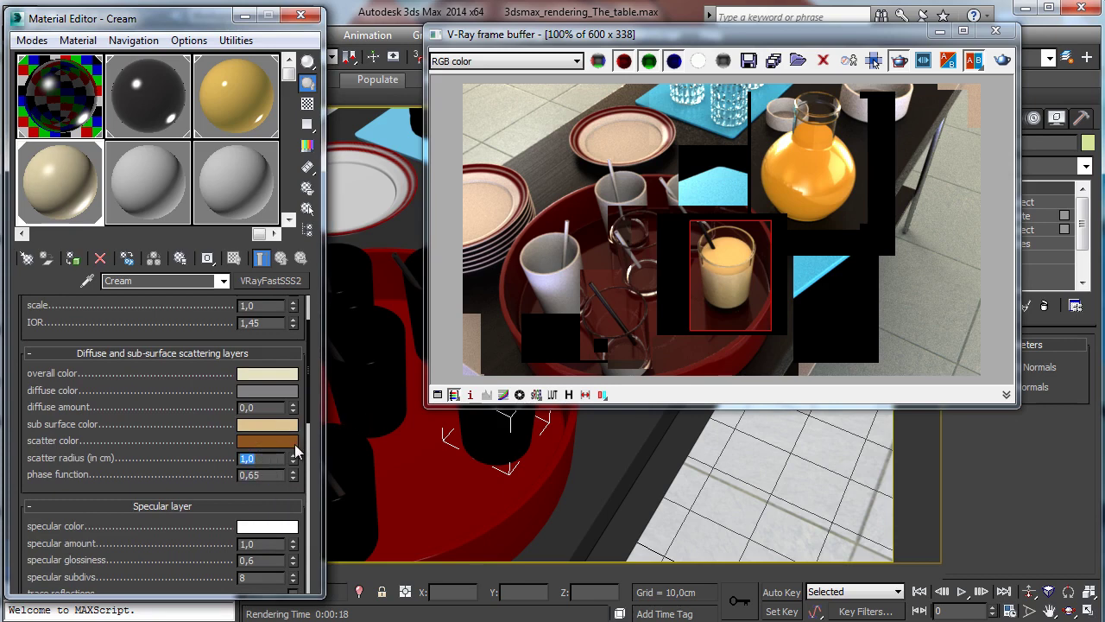
pyautogui.write('8')
pyautogui.press('Return')
# - Set the Cream material's specular amount to 0,9 and specular glossiness to 0,8, and enable trace reflections
pyautogui.scroll(-6, 173, 449)
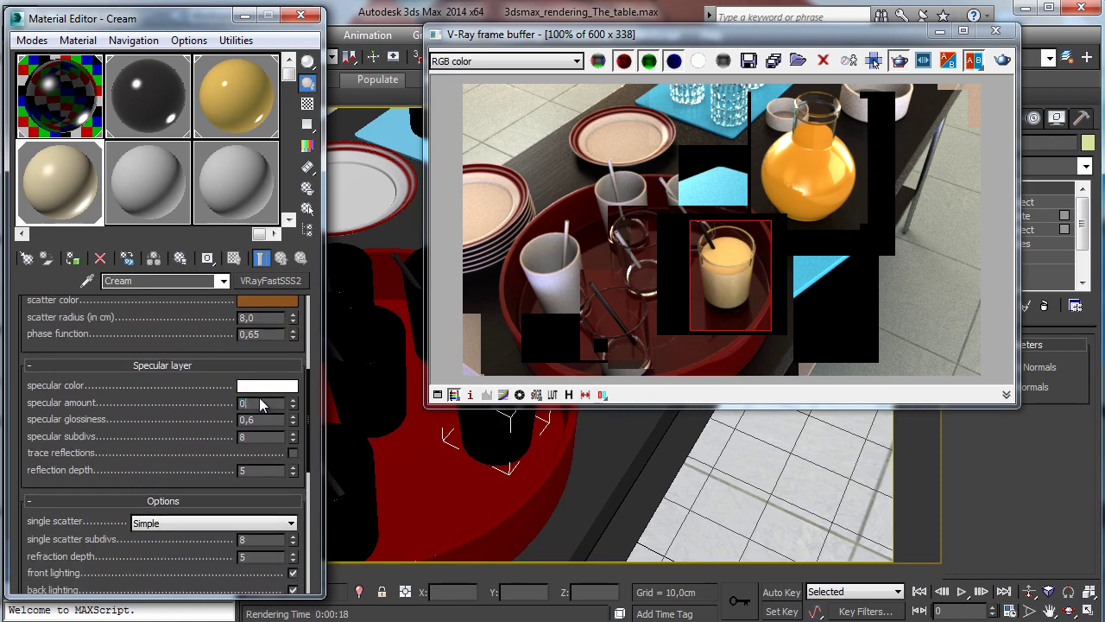
pyautogui.click(293, 406)
pyautogui.click(266, 419)
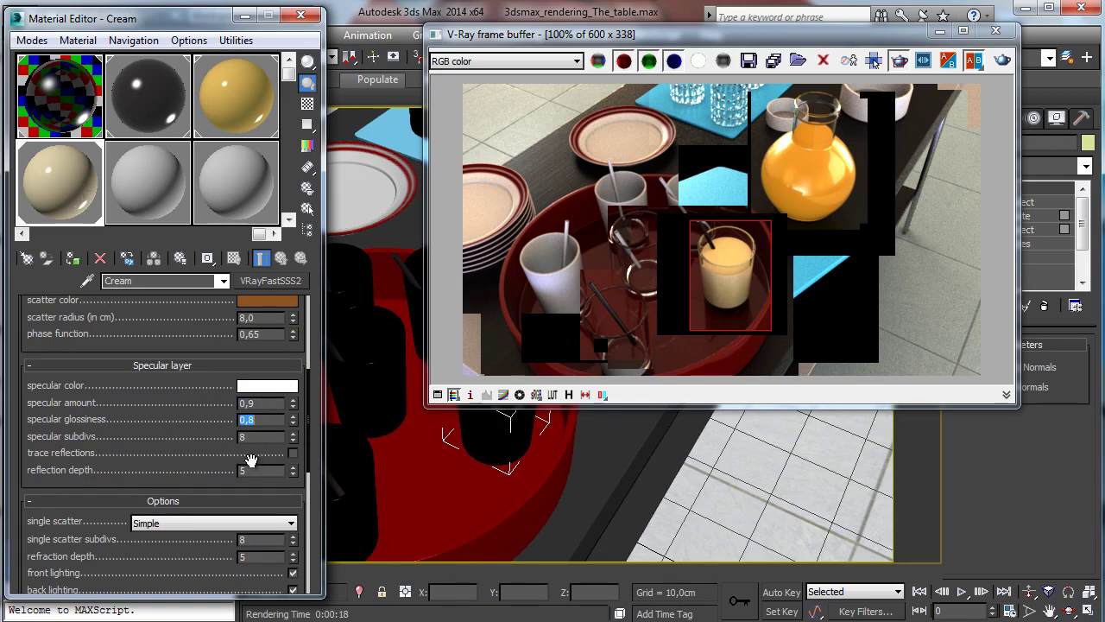
pyautogui.click(294, 453)
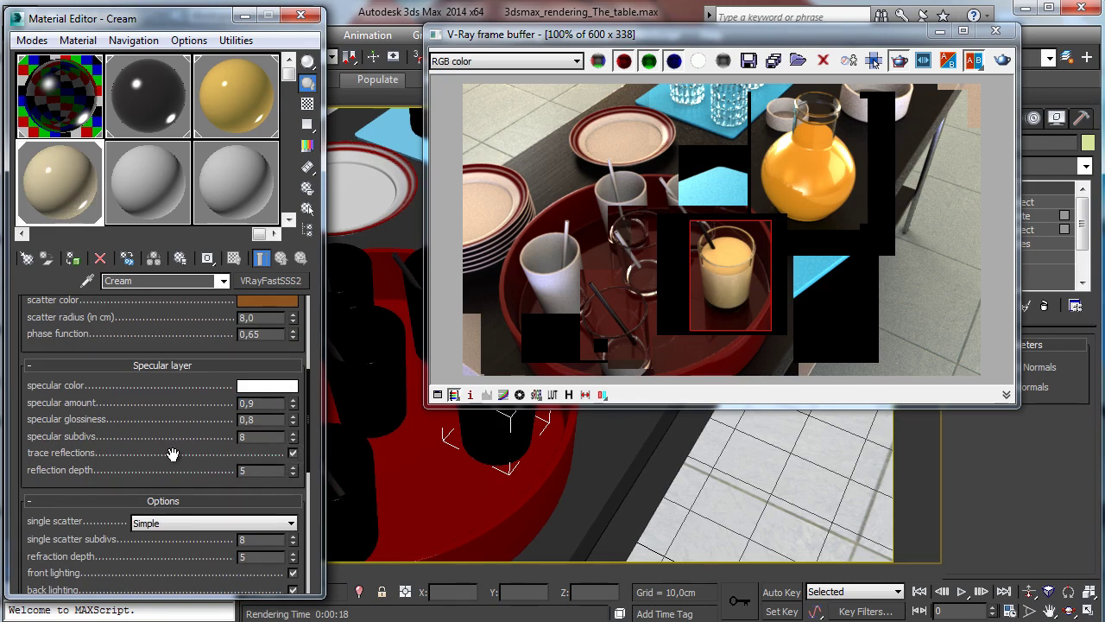
# - Set the Cream material's prepass blur to 0,2 and re-render the marked region around the glass
pyautogui.moveTo(173, 454); pyautogui.dragTo(207, 293)
pyautogui.doubleClick(266, 458)
pyautogui.write('0')
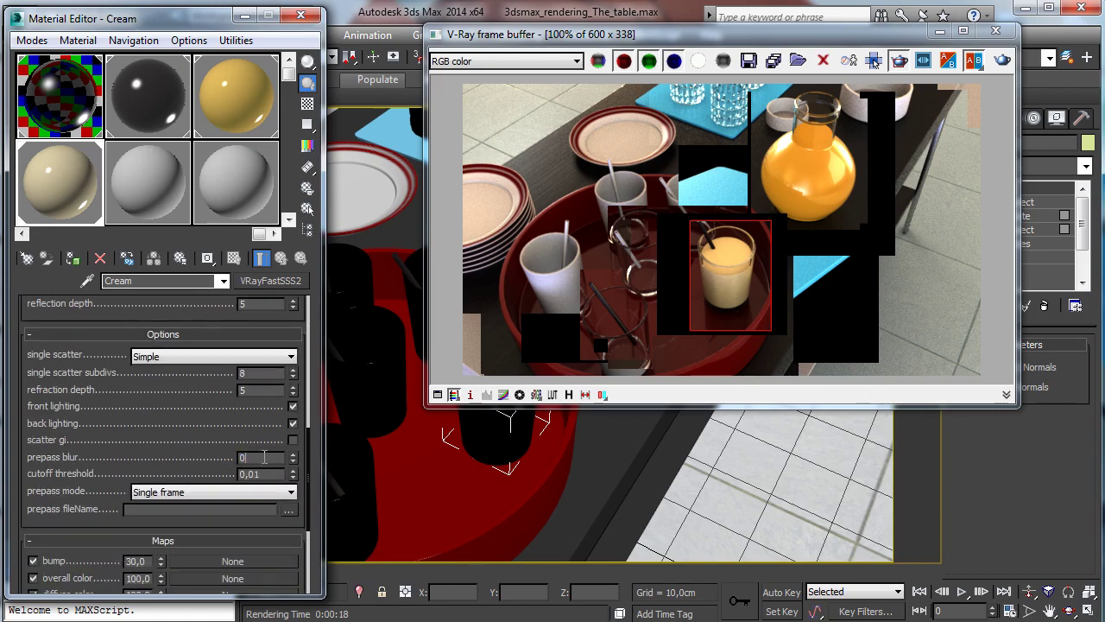
pyautogui.write(',2')
pyautogui.press('Return')
pyautogui.click(1001, 61)
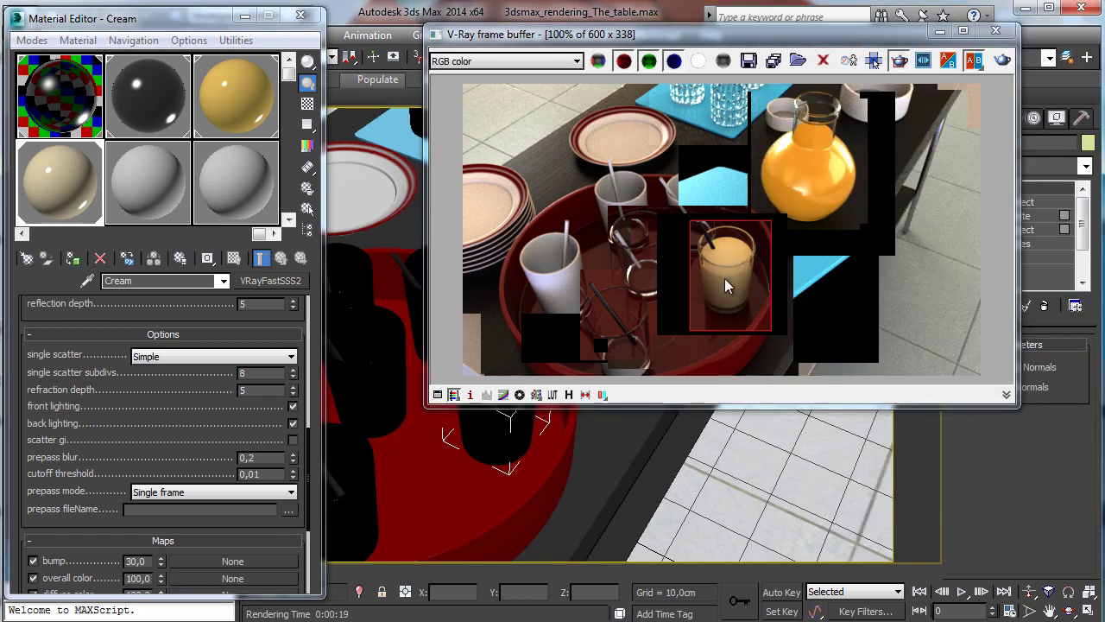
# - Close the material editor and clone the cream object in the tray as one independent copy
pyautogui.click(939, 31)
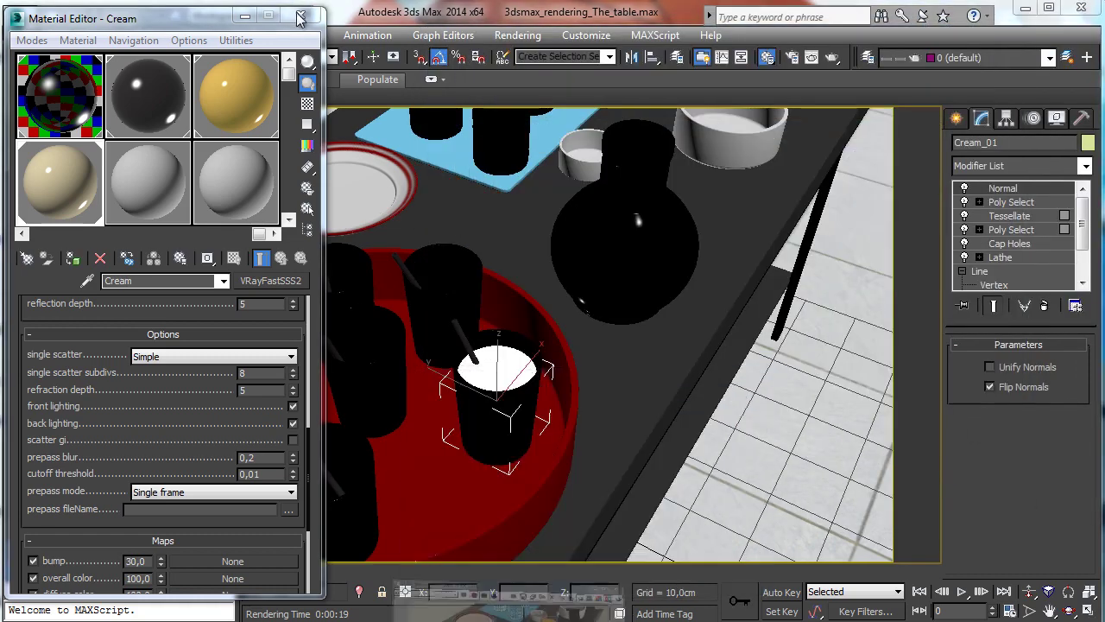
pyautogui.press('m')
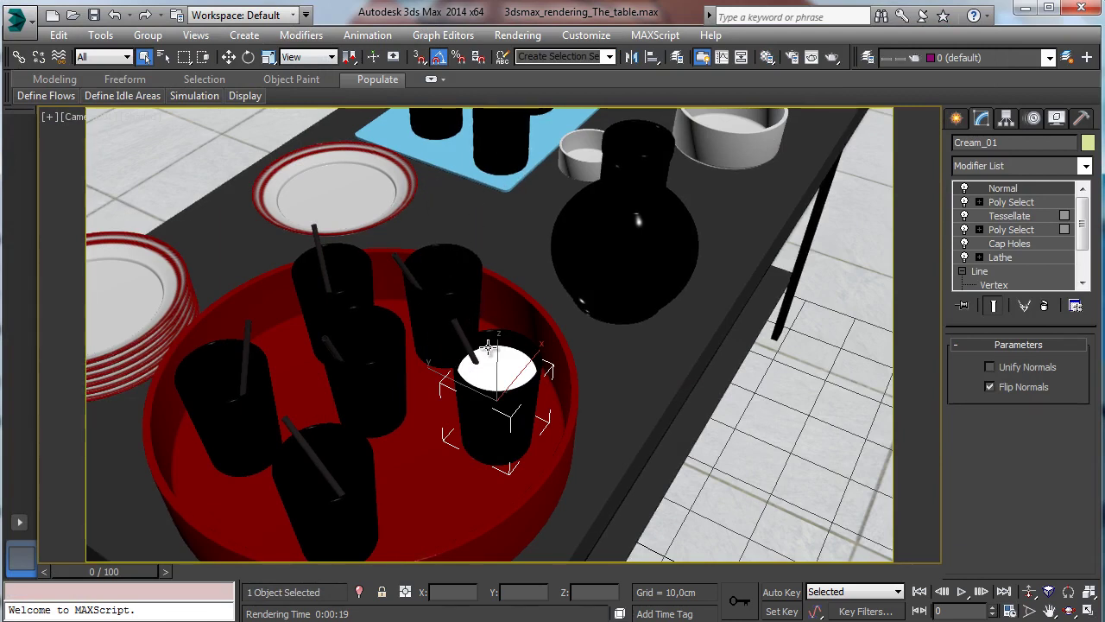
pyautogui.click(228, 58)
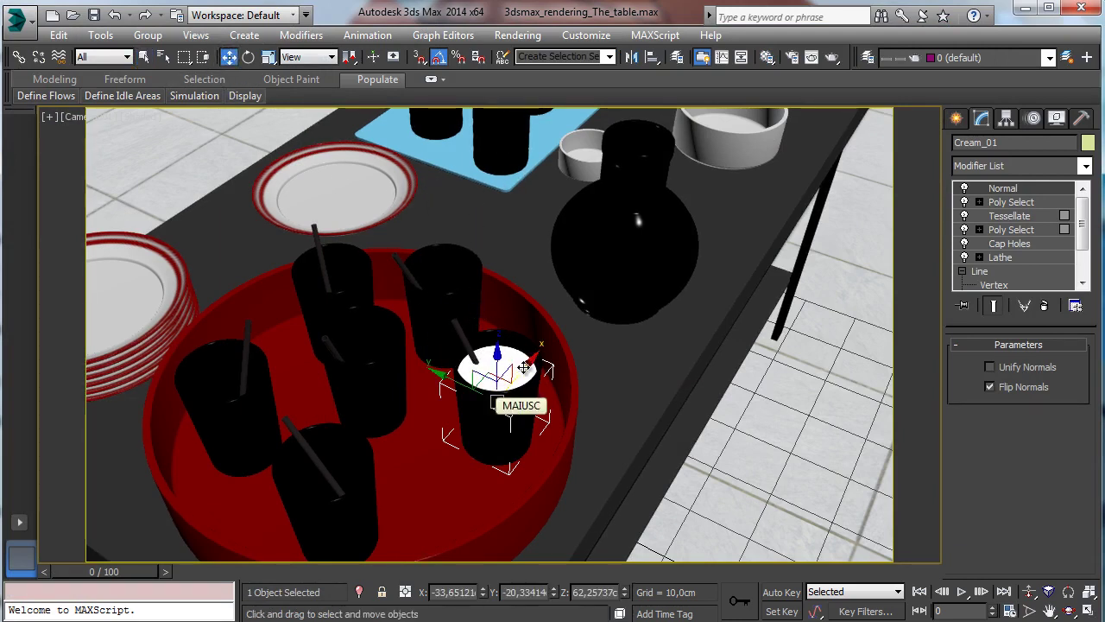
pyautogui.keyDown('shift'); pyautogui.moveTo(499, 380); pyautogui.dragTo(485, 354); pyautogui.keyUp('shift')
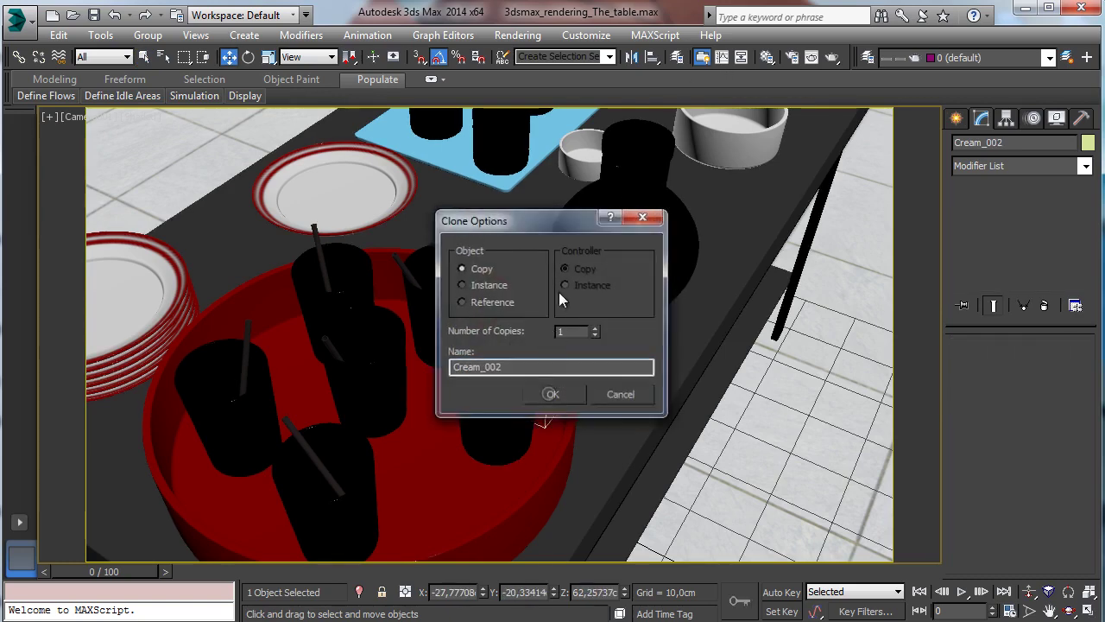
pyautogui.click(552, 393)
# - Align the cream copy to Glass_01 by pivot points in X and Y position only, leaving Z unaligned
pyautogui.click(653, 57)
pyautogui.click(456, 260)
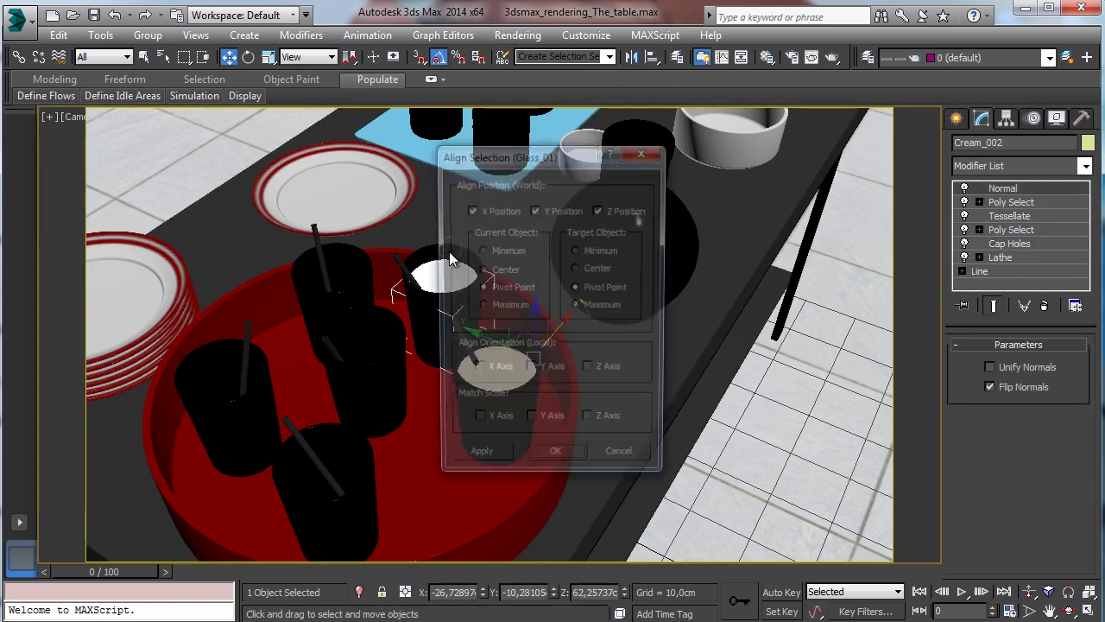
pyautogui.moveTo(569, 153); pyautogui.dragTo(853, 97)
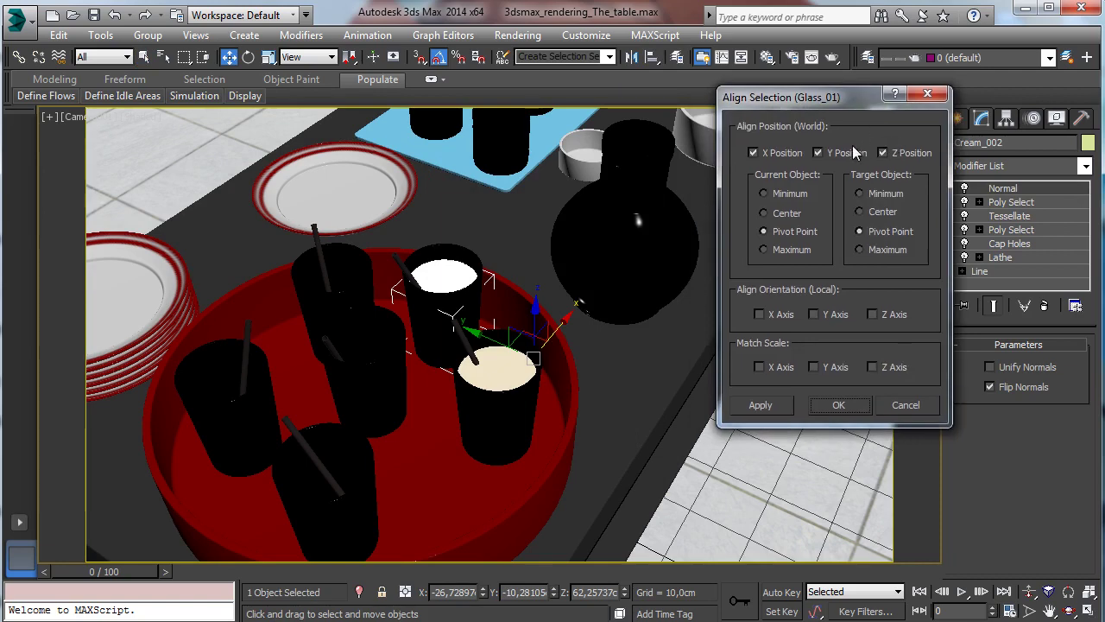
pyautogui.click(846, 152)
pyautogui.click(846, 153)
pyautogui.click(899, 153)
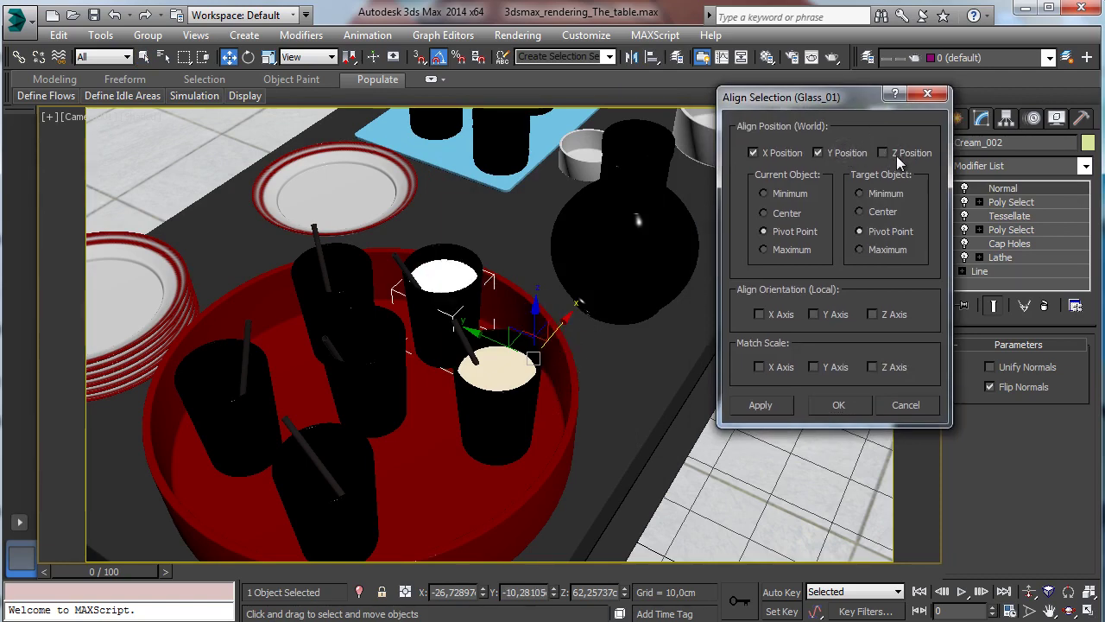
pyautogui.click(825, 395)
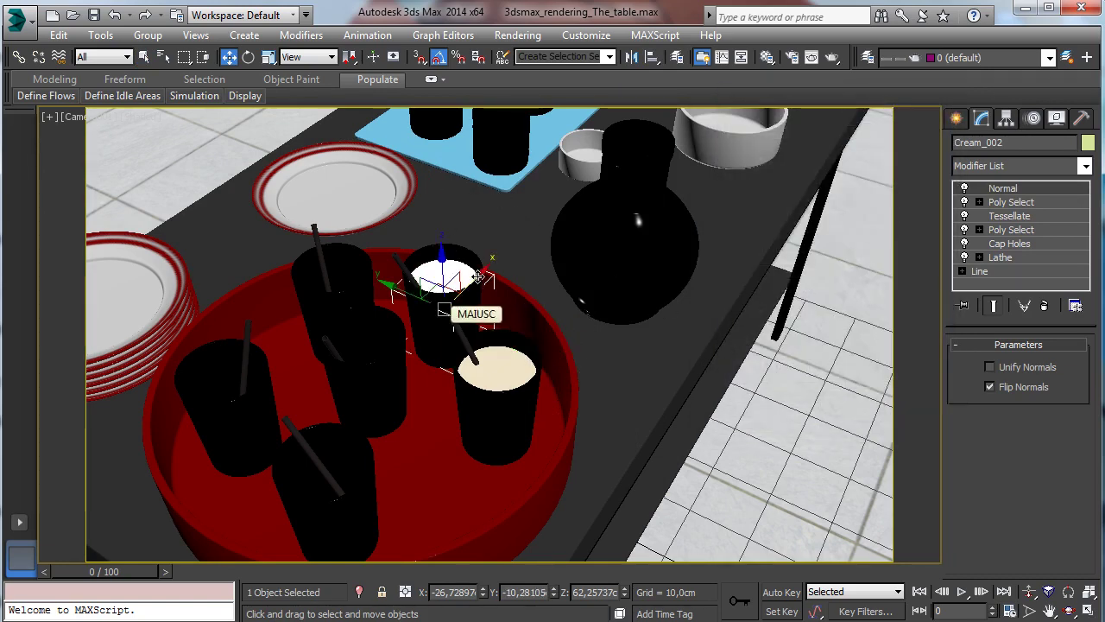
# - Clone the cream as another independent copy and align its pivot to Glass_05 in X and Y
pyautogui.keyDown('shift'); pyautogui.moveTo(440, 260); pyautogui.dragTo(601, 170); pyautogui.keyUp('shift')
pyautogui.click(556, 393)
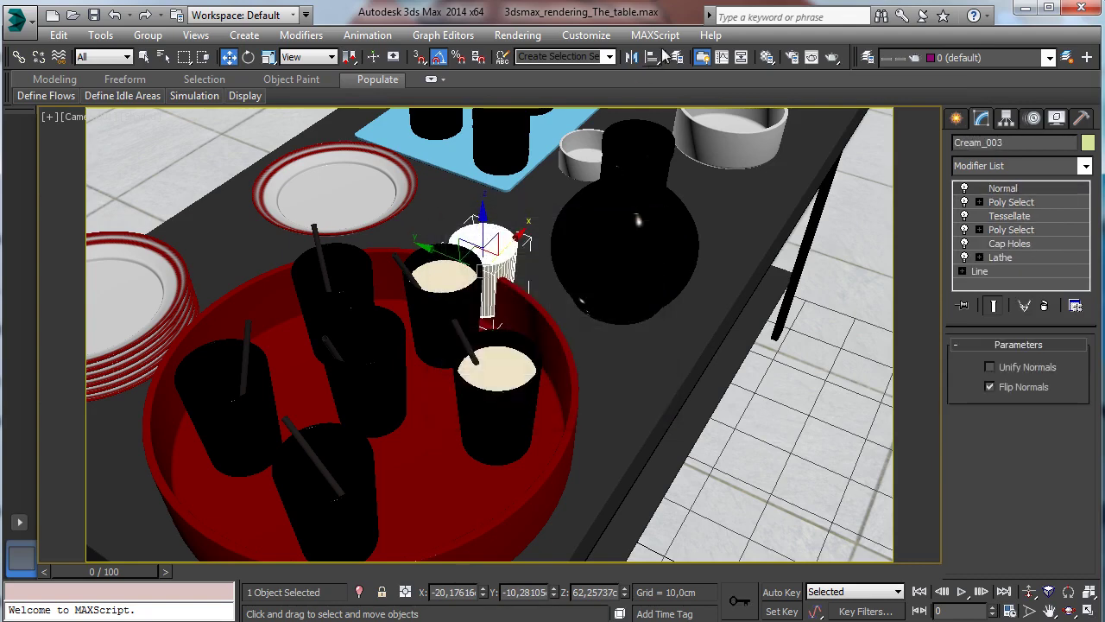
pyautogui.click(652, 57)
pyautogui.click(358, 275)
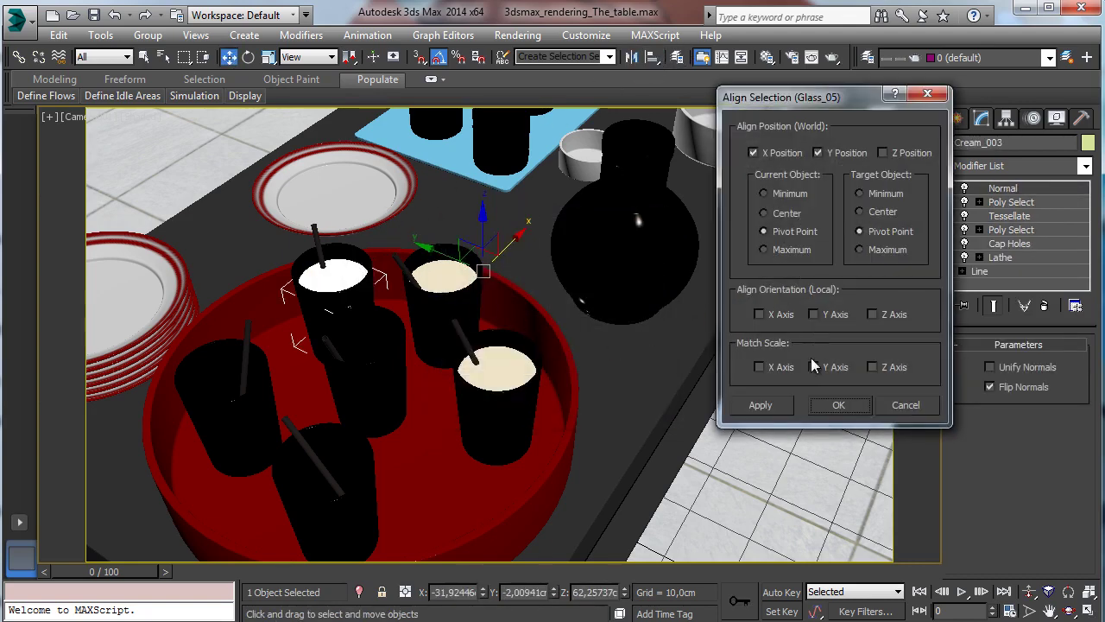
pyautogui.click(825, 406)
# - Copy the cream again and align the copy in X and Y with the glass in the middle of the tray
pyautogui.keyDown('shift'); pyautogui.moveTo(367, 298); pyautogui.dragTo(315, 321); pyautogui.keyUp('shift')
pyautogui.click(552, 390)
pyautogui.click(652, 57)
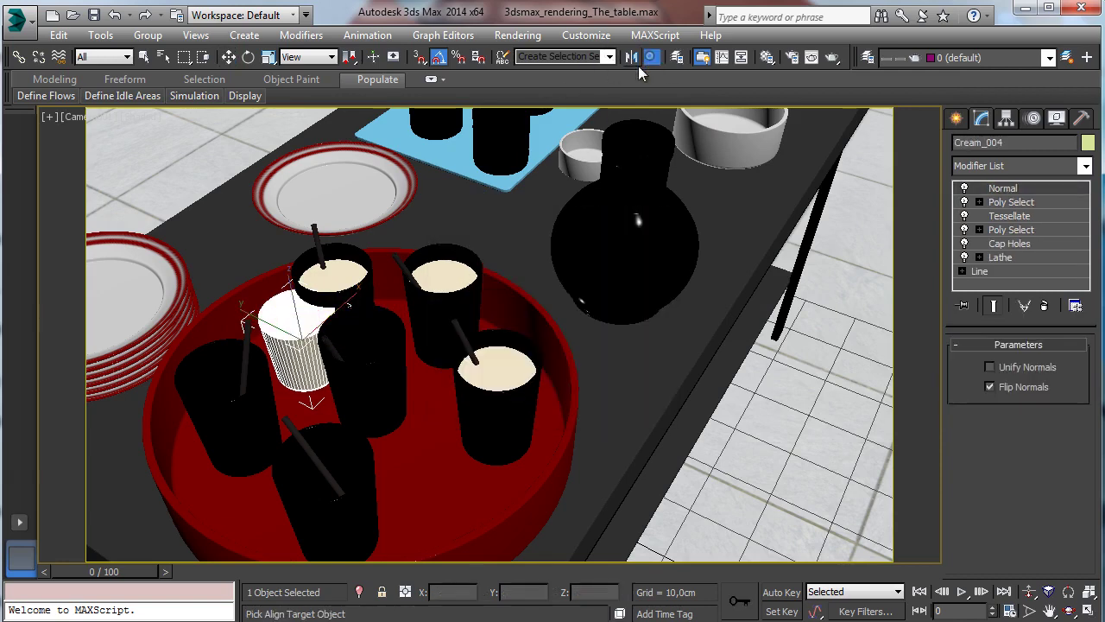
pyautogui.click(393, 348)
pyautogui.click(827, 405)
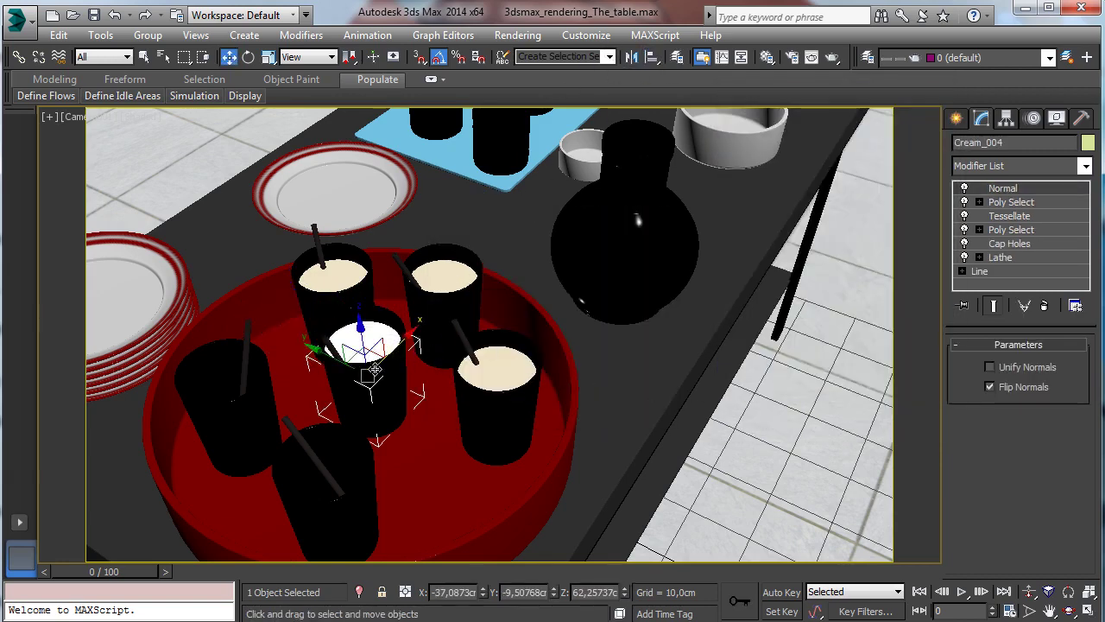
# - Copy the cream once more and align its pivot in X and Y with Glass_03 at the front of the tray
pyautogui.keyDown('shift'); pyautogui.moveTo(392, 346); pyautogui.dragTo(362, 367); pyautogui.keyUp('shift')
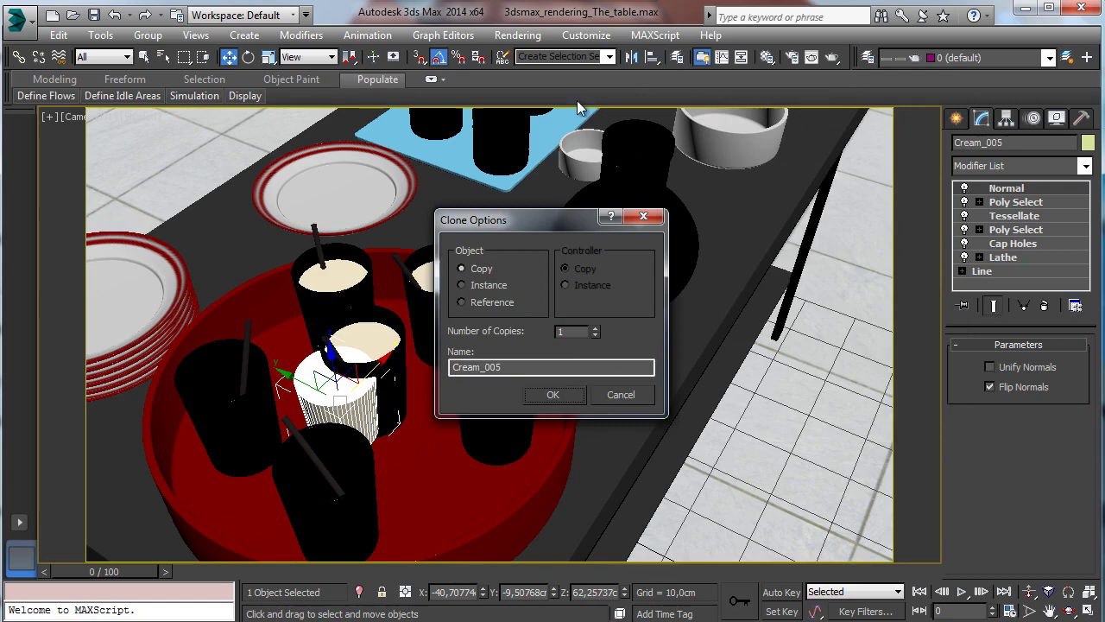
pyautogui.click(568, 393)
pyautogui.click(653, 58)
pyautogui.click(367, 475)
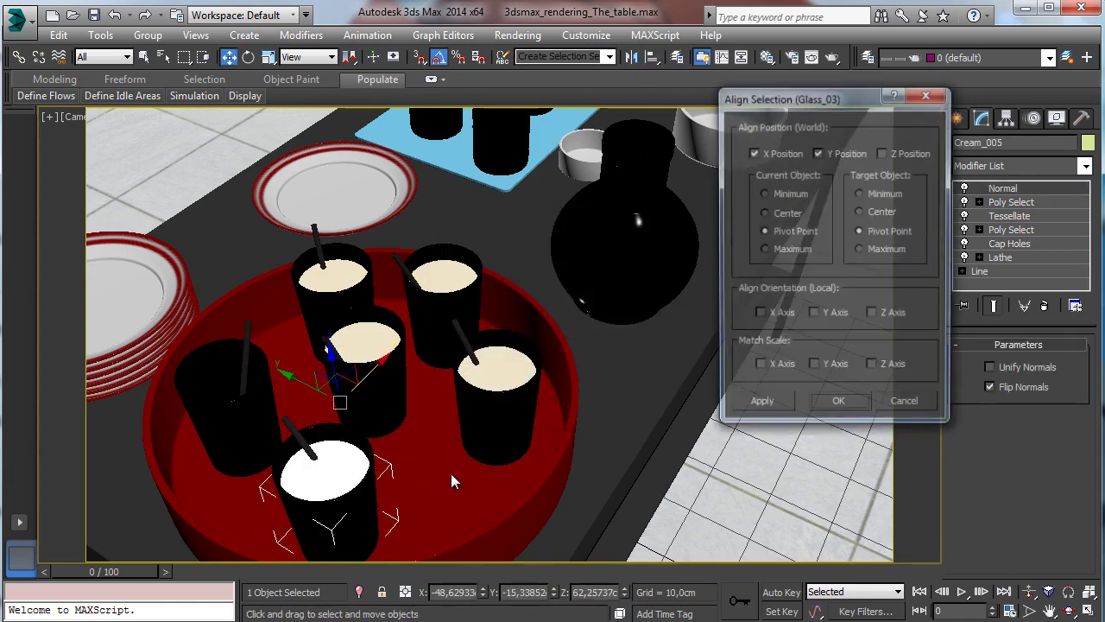
pyautogui.click(831, 404)
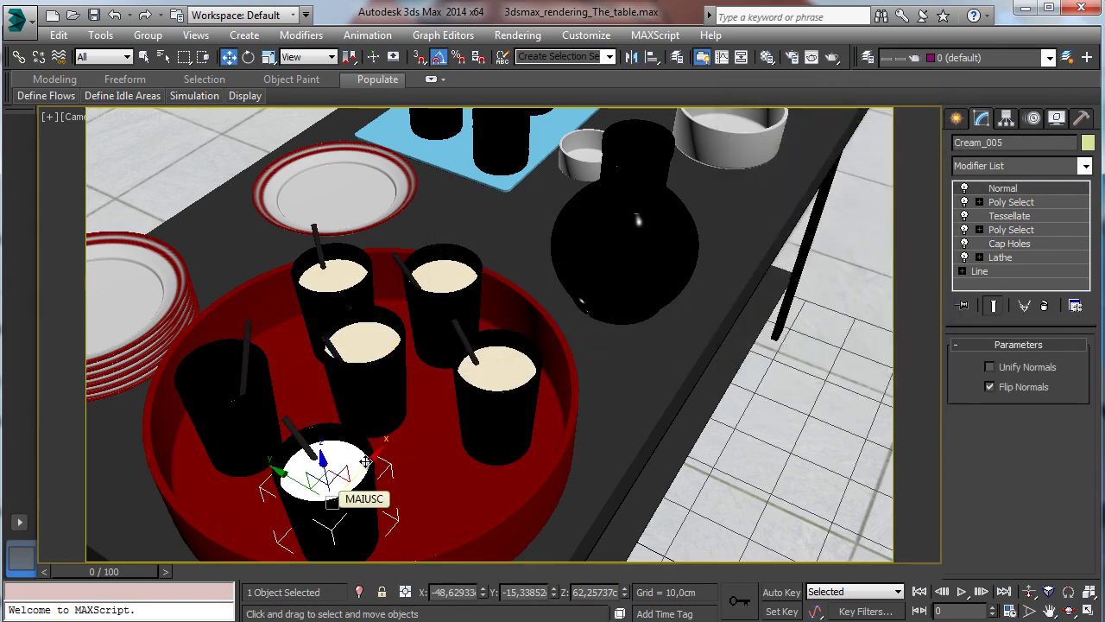
# - Make a cream copy for the last empty glass and align it to Glass_06 in X and Y
pyautogui.keyDown('shift'); pyautogui.moveTo(320, 458); pyautogui.dragTo(397, 441); pyautogui.keyUp('shift')
pyautogui.click(564, 394)
pyautogui.click(654, 57)
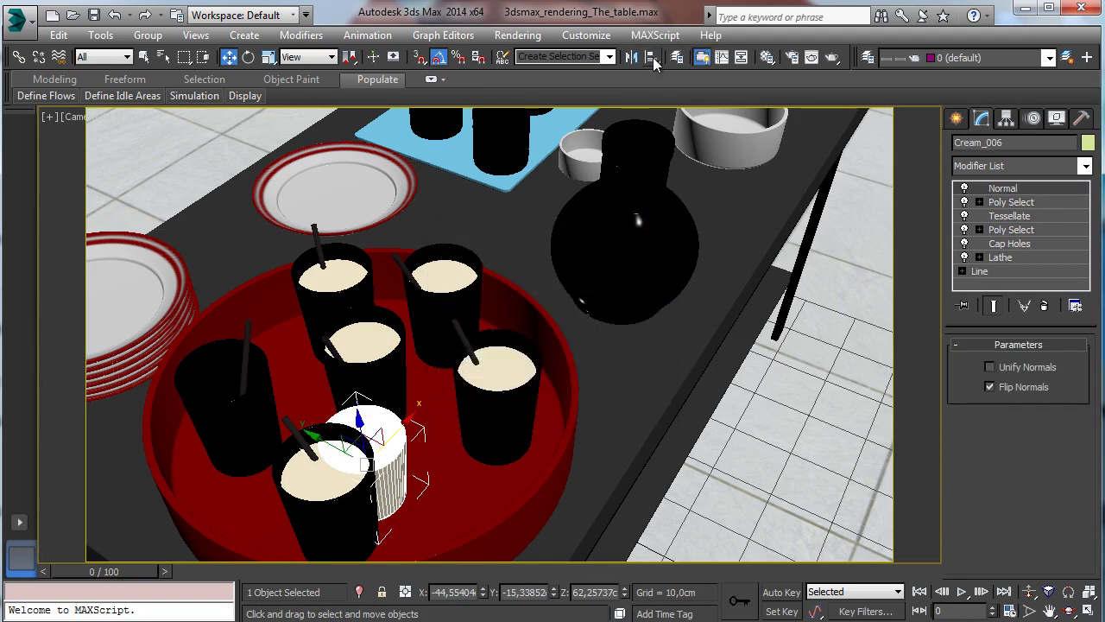
pyautogui.click(260, 375)
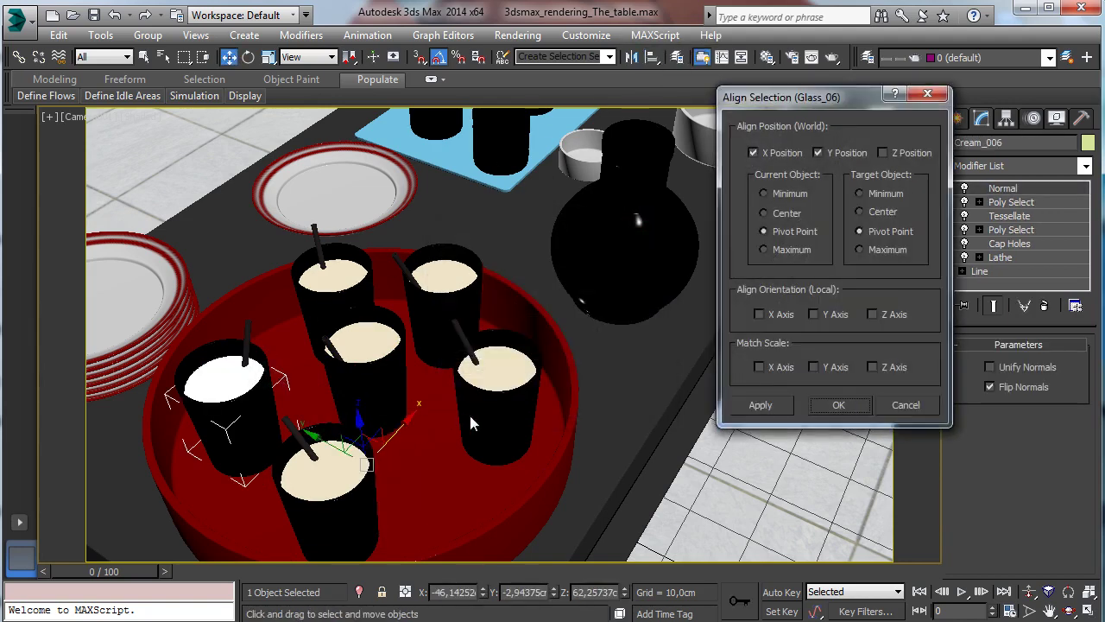
pyautogui.click(838, 405)
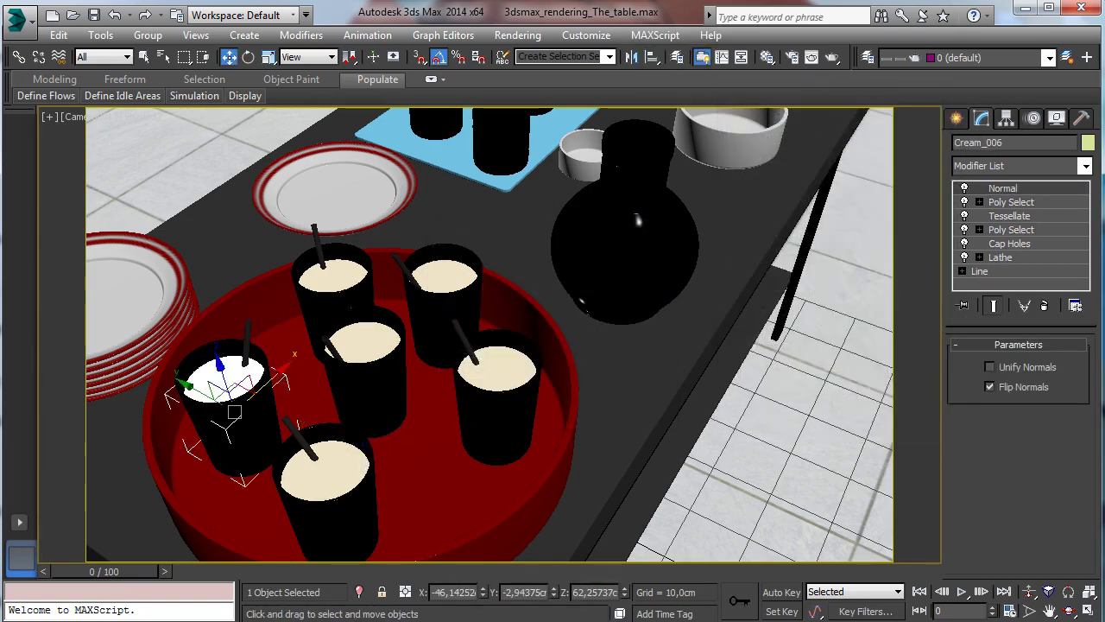
# - Render a region covering all six cream-filled glasses on the red tray and inspect the result
pyautogui.hotkey('shift', 'q')
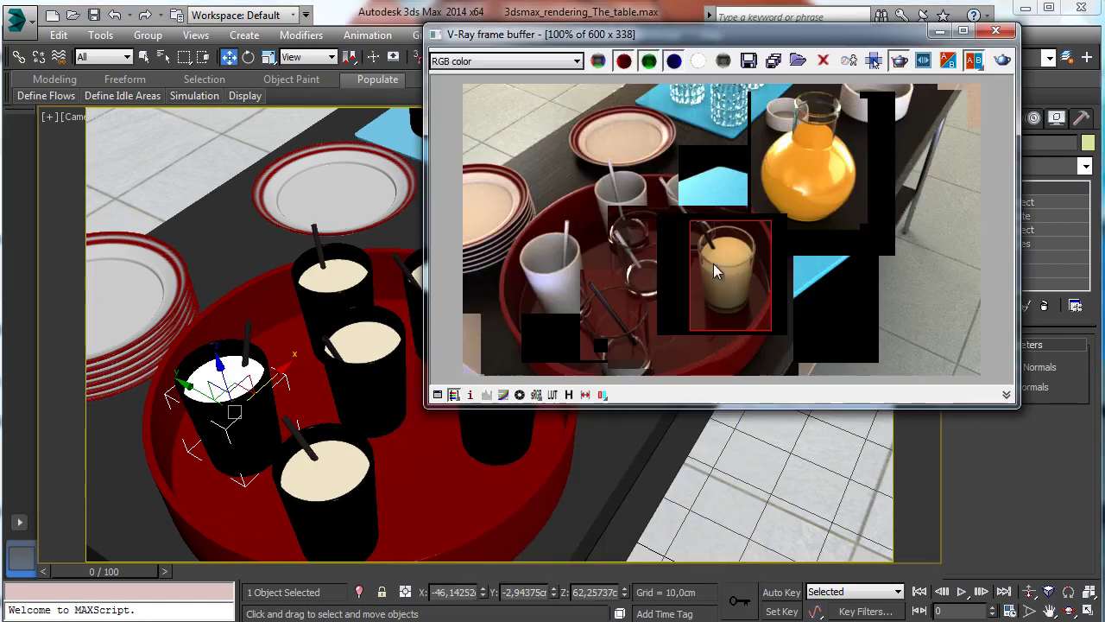
pyautogui.moveTo(518, 166); pyautogui.dragTo(775, 375)
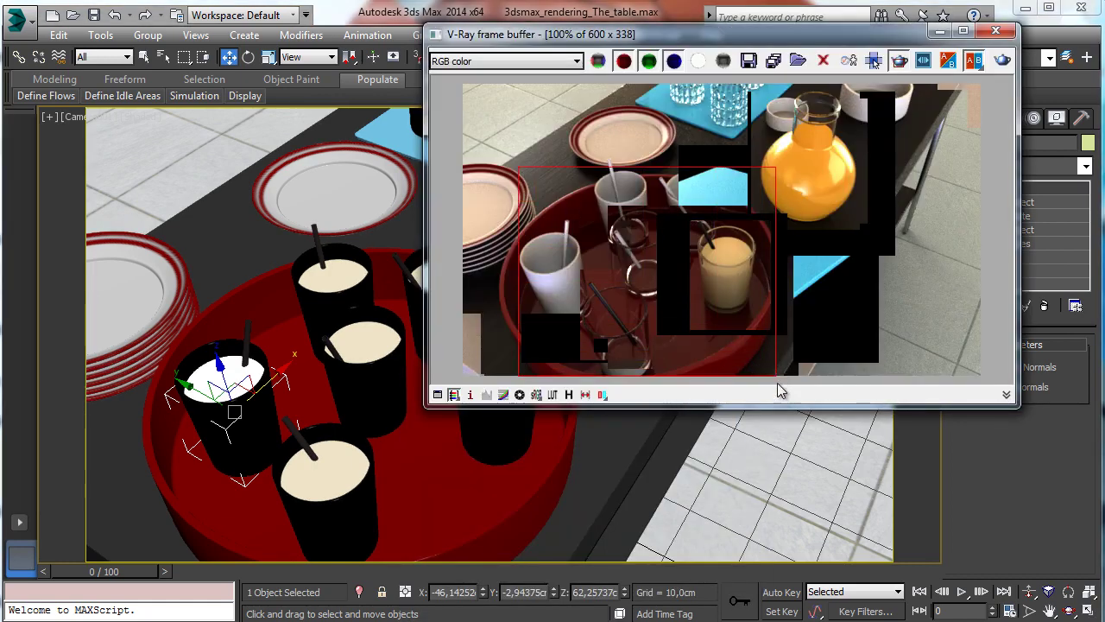
pyautogui.click(1003, 58)
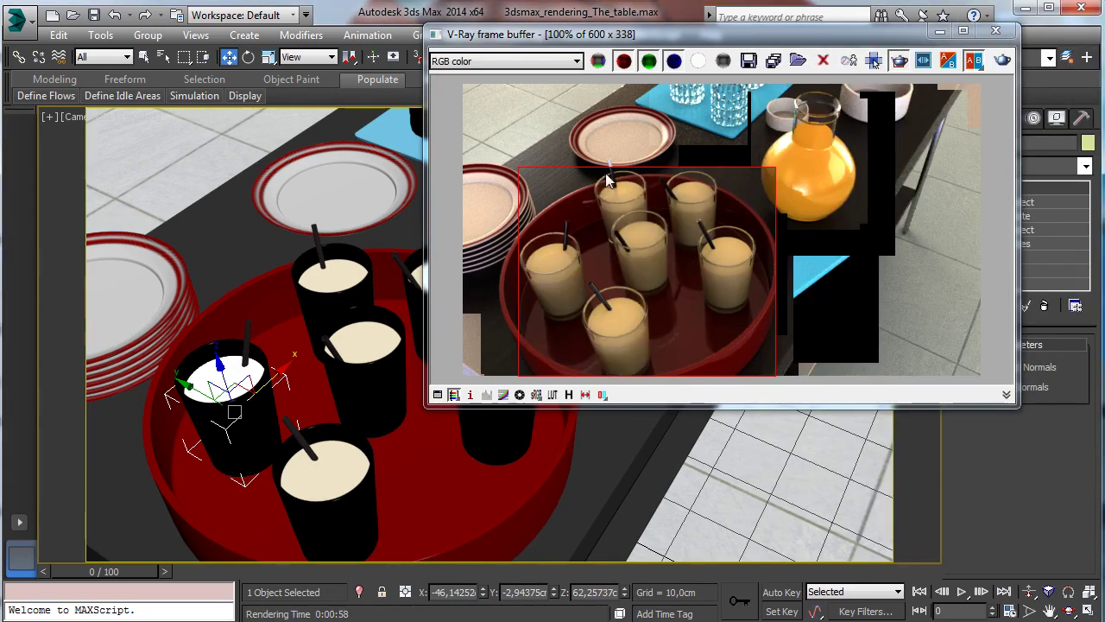
pyautogui.click(940, 32)
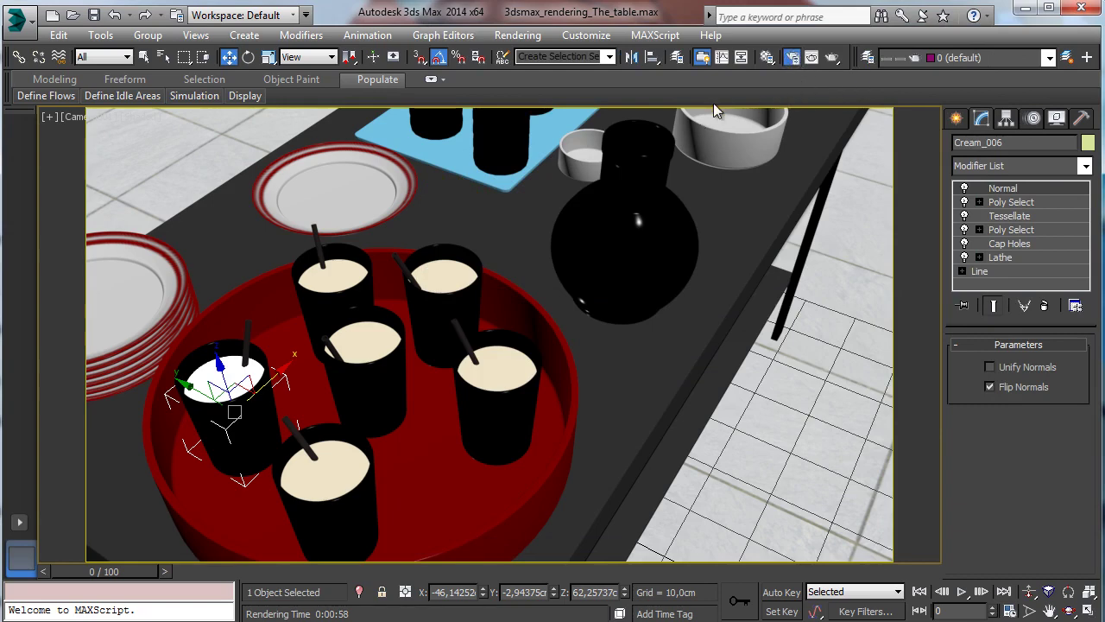
# - Turn on V-Ray indirect illumination and set the secondary bounces GI engine to Light cache
pyautogui.press('F10')
pyautogui.click(463, 82)
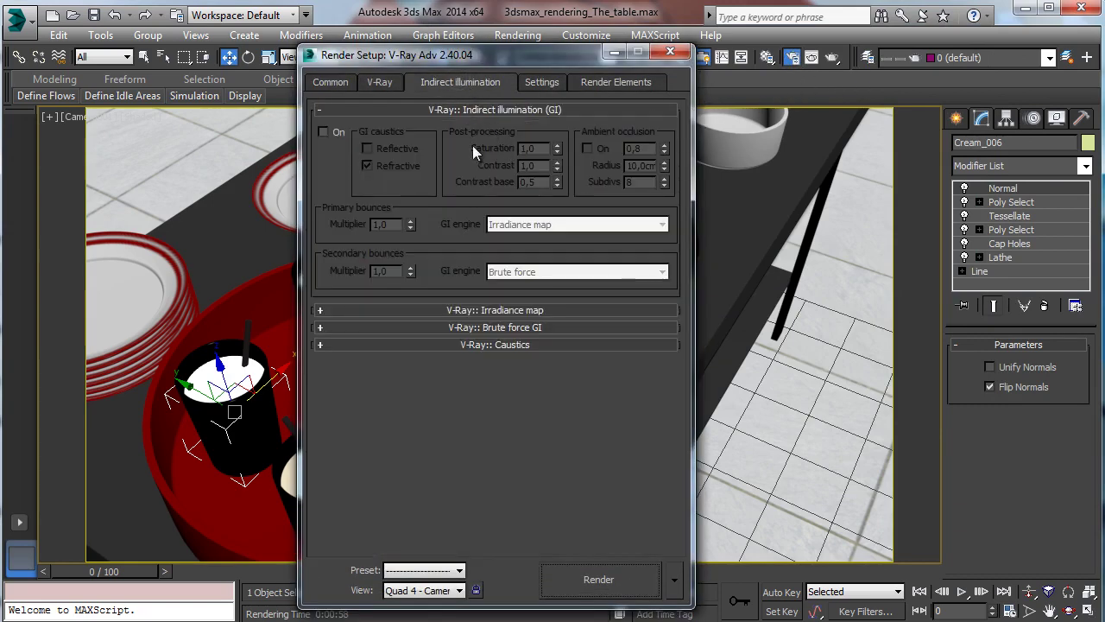
pyautogui.click(324, 132)
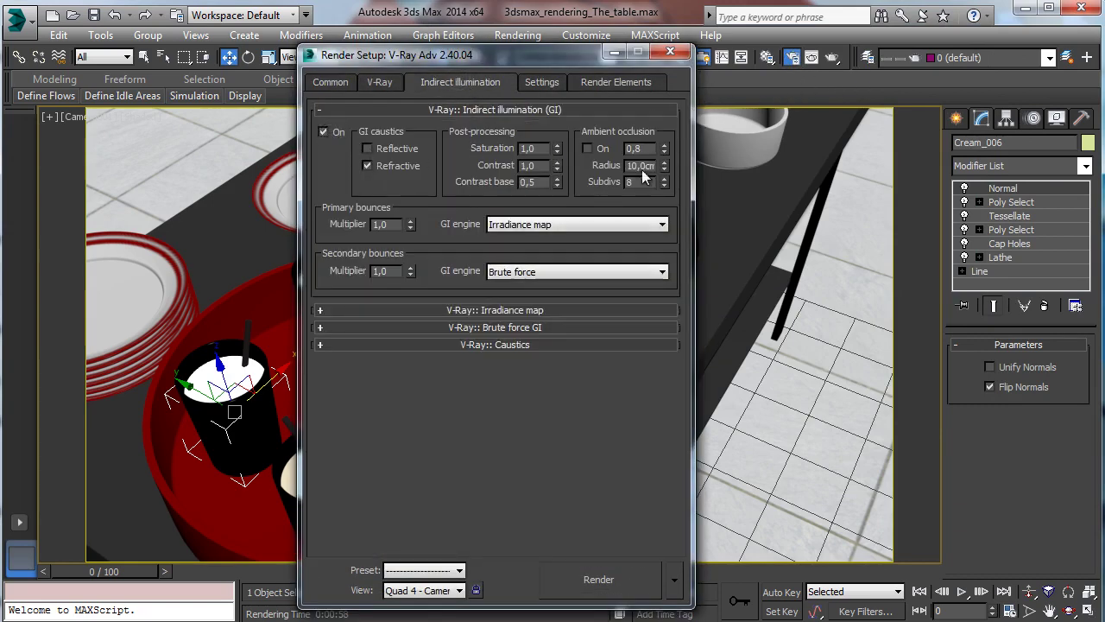
pyautogui.click(526, 273)
pyautogui.click(518, 323)
# - Set the irradiance map preset to Very low and enable showing its calculation phase
pyautogui.click(518, 309)
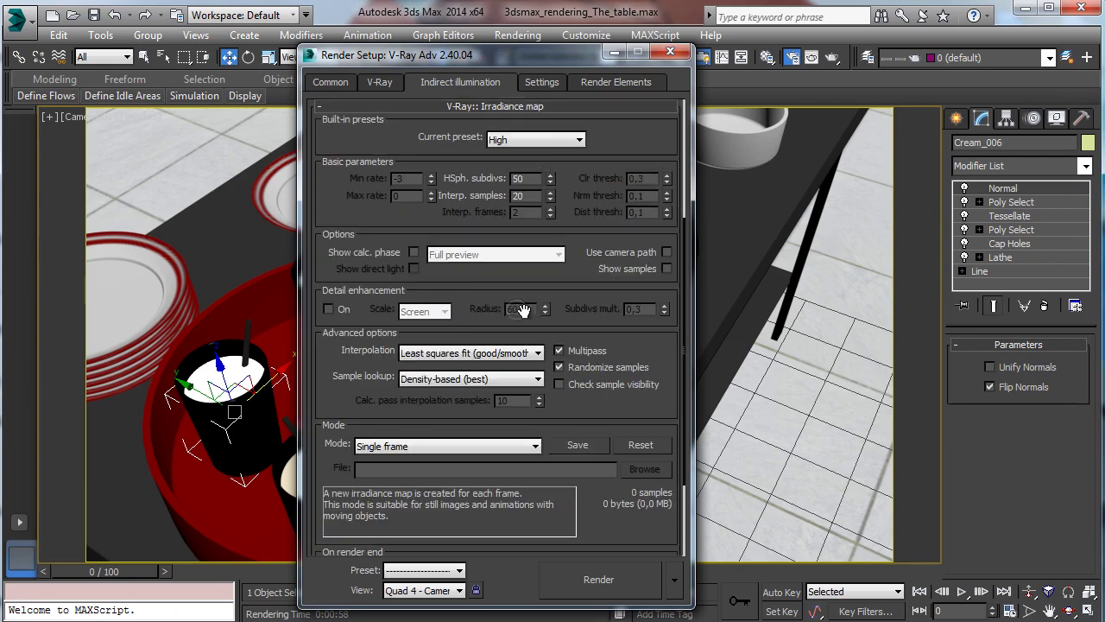
pyautogui.click(510, 140)
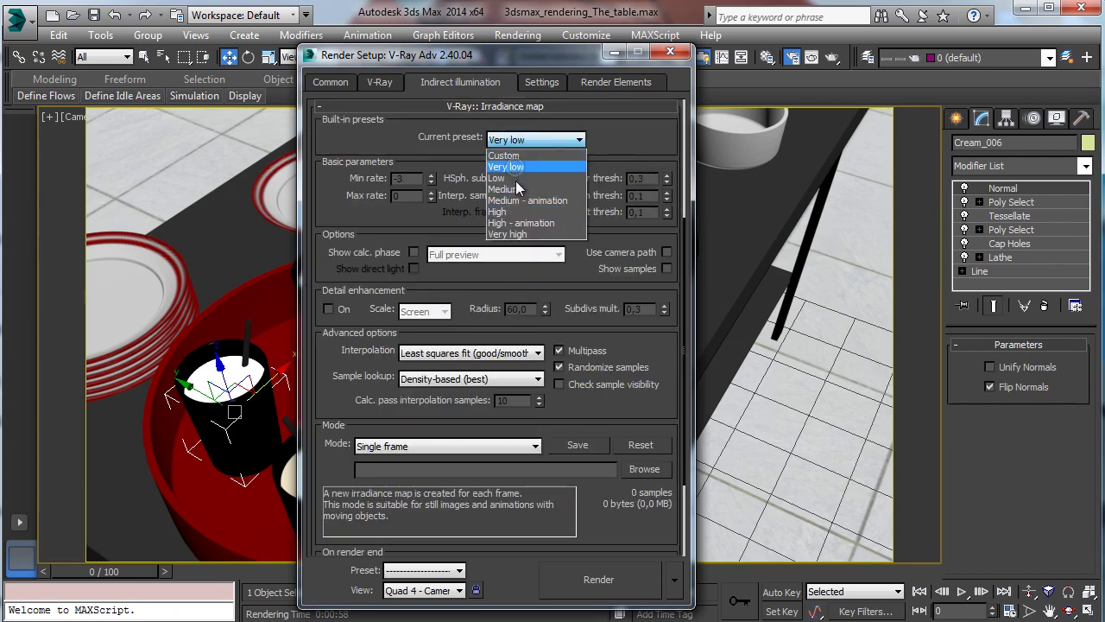
pyautogui.click(515, 167)
pyautogui.click(414, 253)
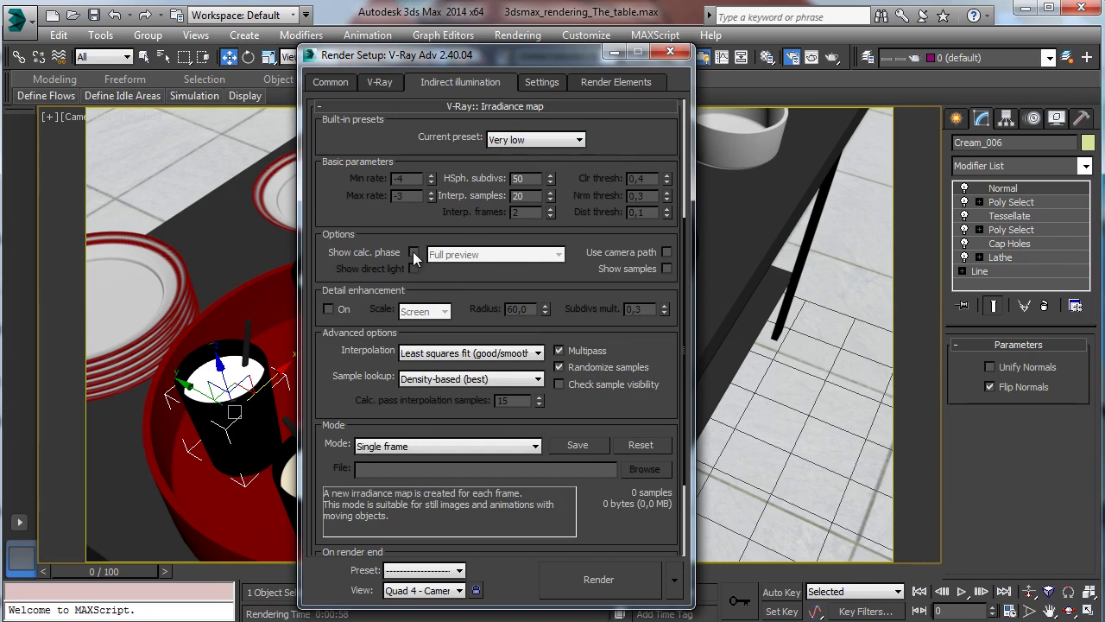
# - Set the light cache subdivisions to 500 and its number of passes to 32
pyautogui.scroll(-3, 506, 291)
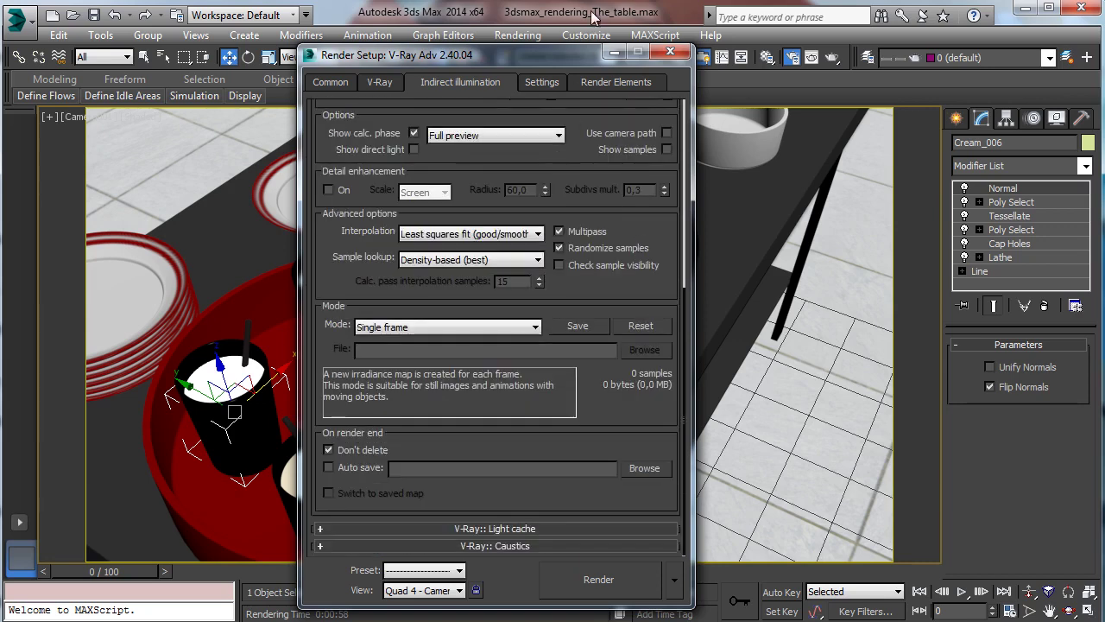
pyautogui.click(442, 527)
pyautogui.doubleClick(445, 251)
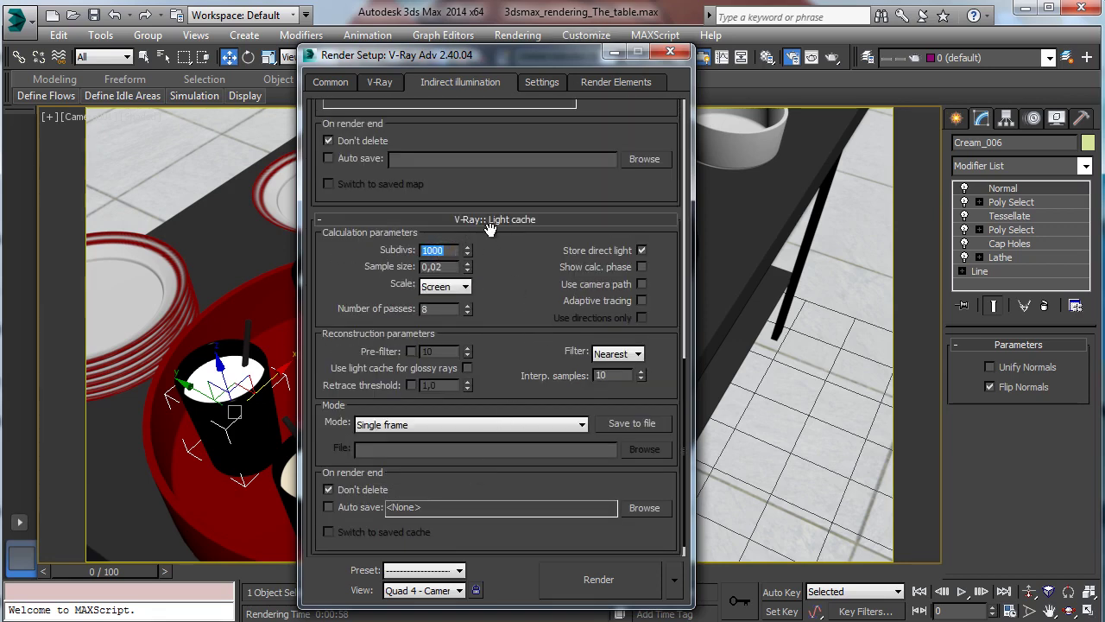
pyautogui.write('500')
pyautogui.press('Return')
pyautogui.doubleClick(449, 311)
pyautogui.write('32')
pyautogui.press('Return')
# - Check the V-Ray global switches and image sampler settings, and render the tray region with indirect illumination on
pyautogui.click(380, 82)
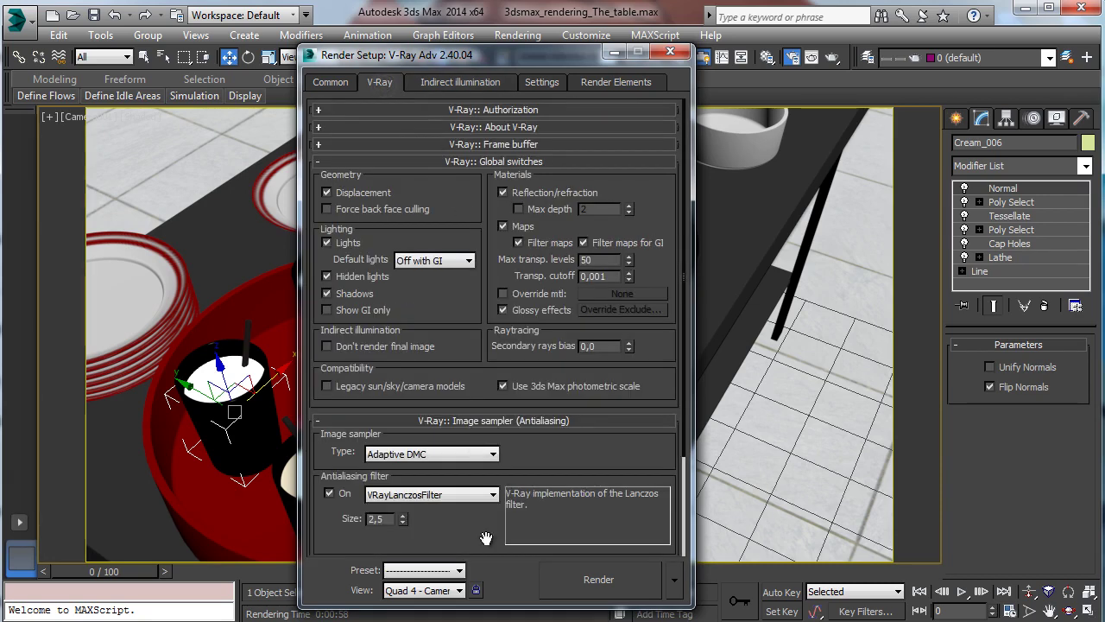
pyautogui.click(567, 576)
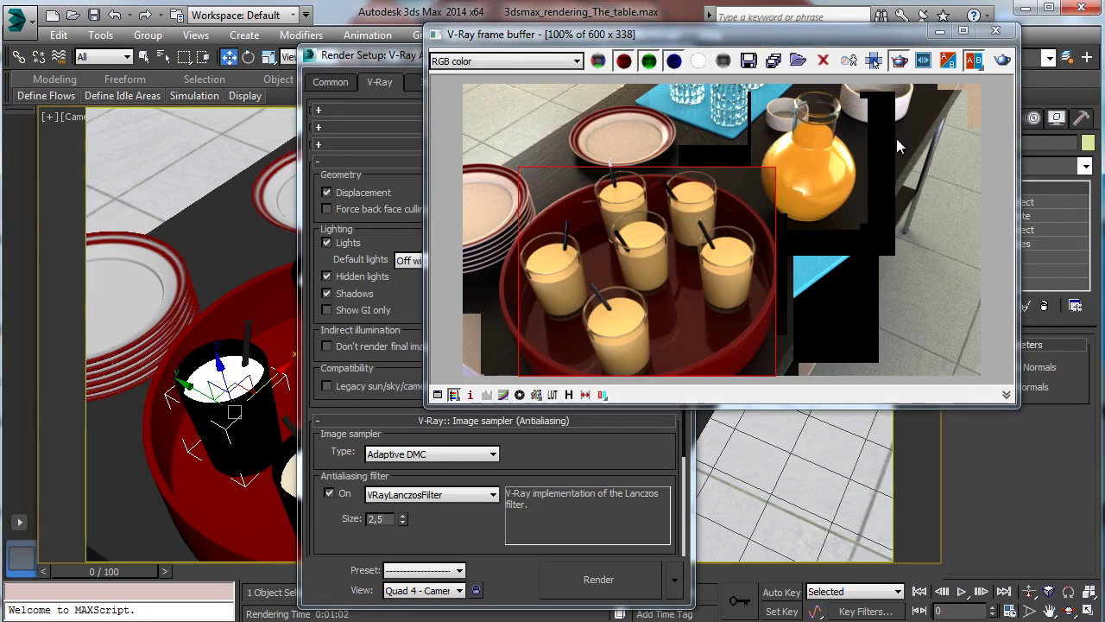
pyautogui.moveTo(782, 40); pyautogui.dragTo(741, 119)
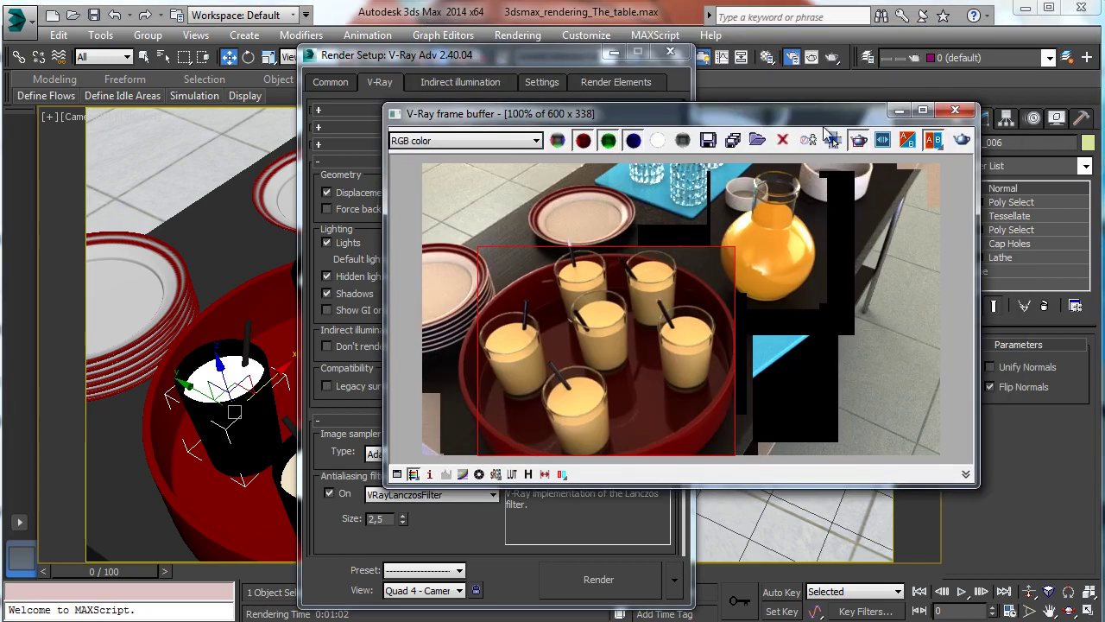